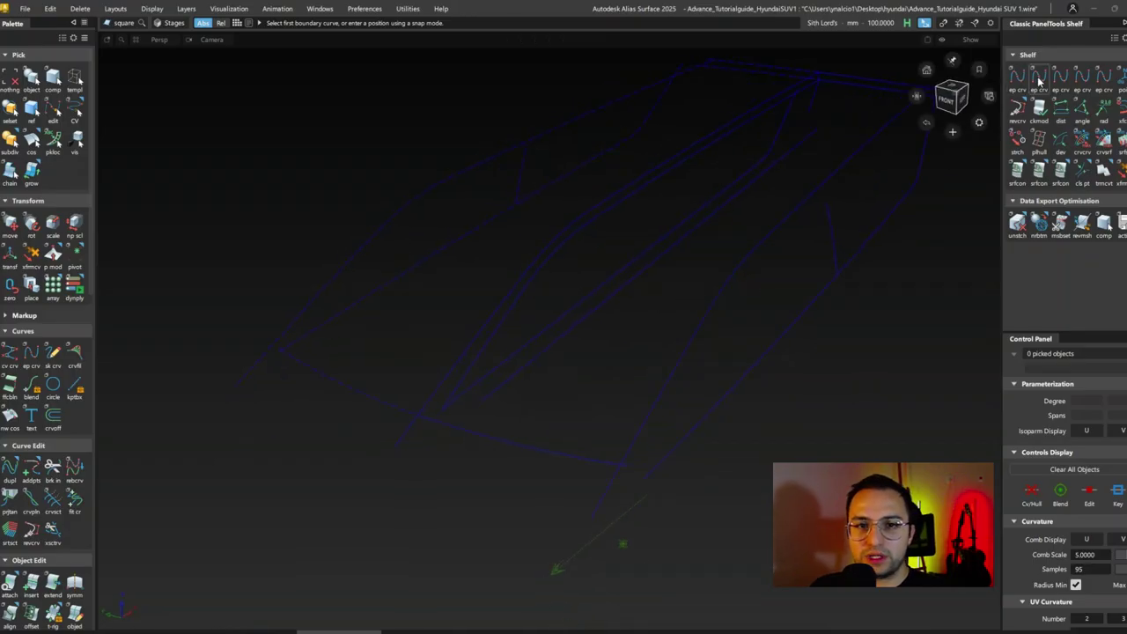
Step: Draw three cross curves over the front of the SUV wireframe with ep crv
click(1039, 77)
click(474, 335)
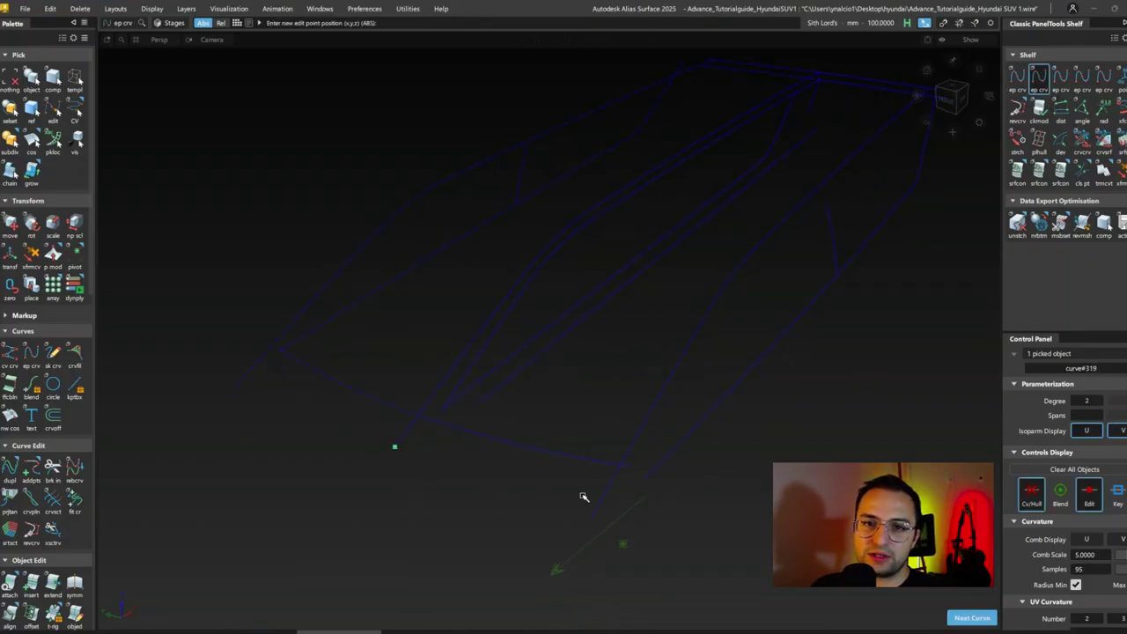
click(480, 322)
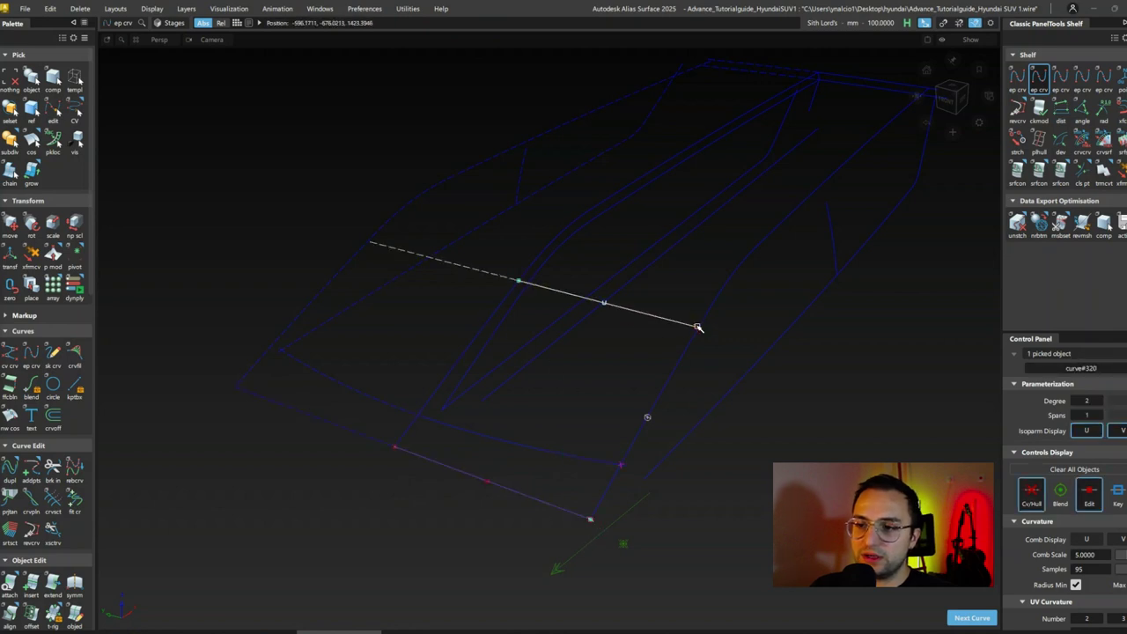
click(671, 239)
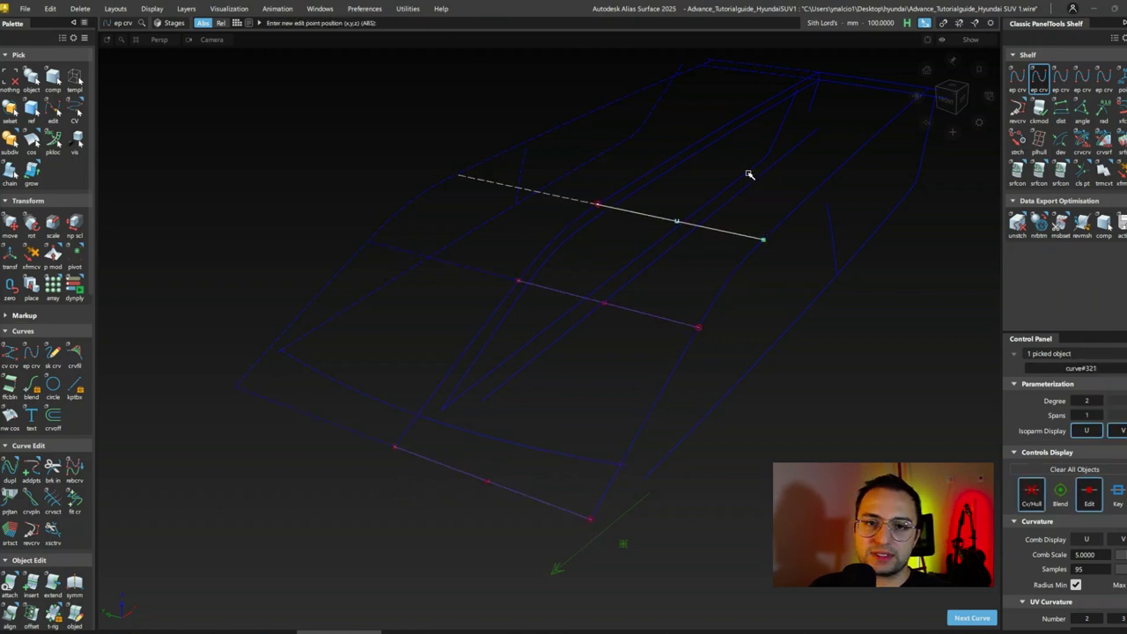
Step: Adjust the left curve's bottom CV in Top view, then pick boundary curves for a Square surface
key(F8)
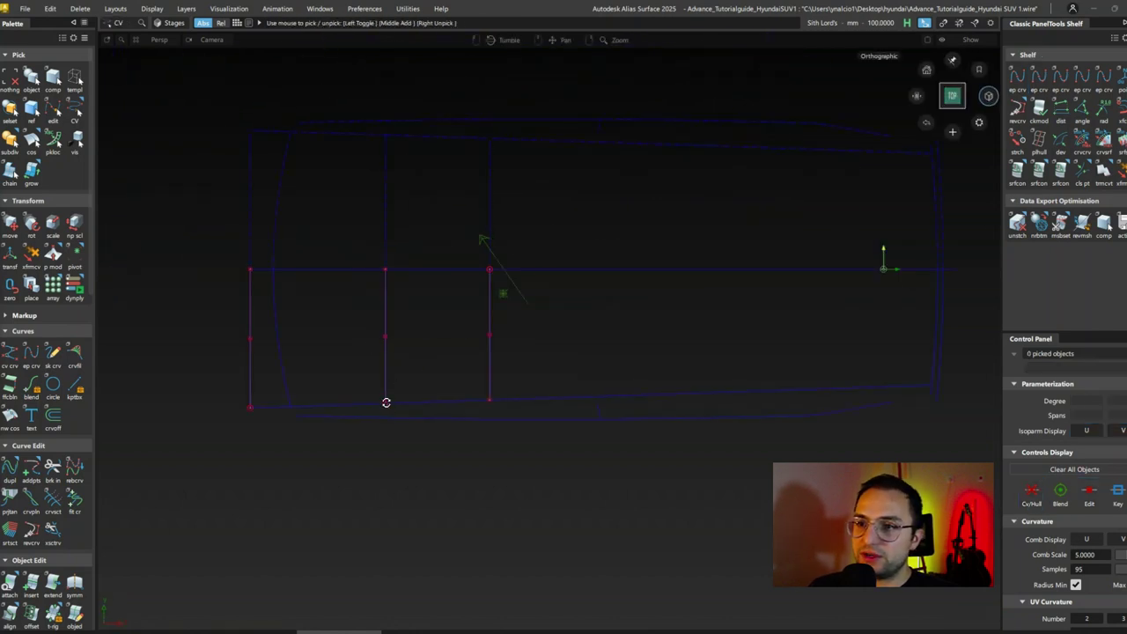
key(F8)
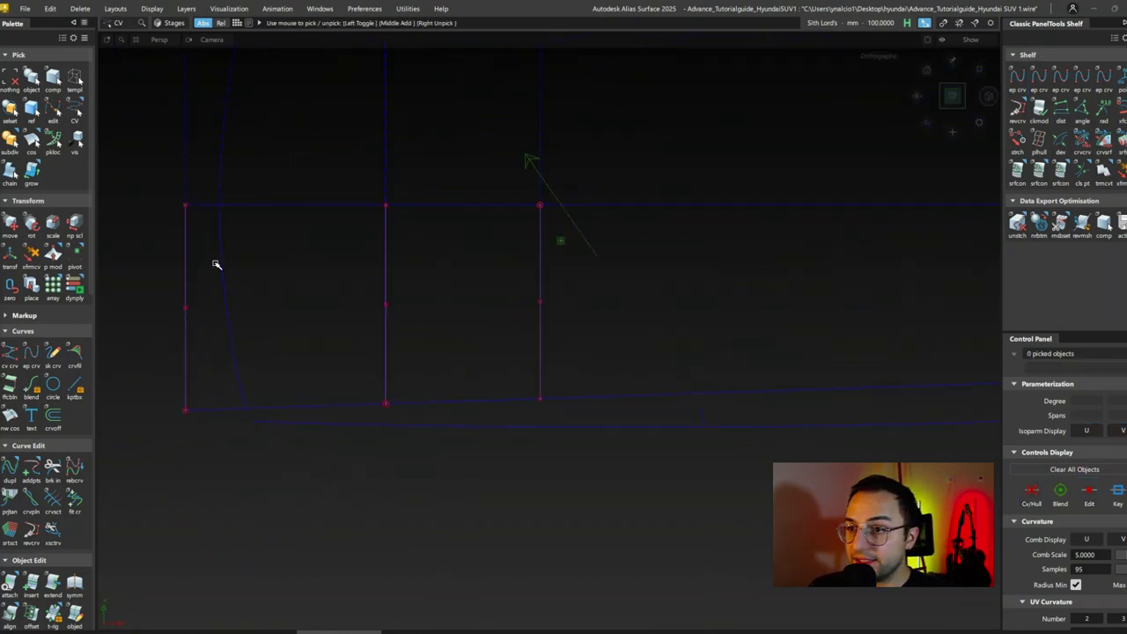
alt+shift+middle_drag(193, 289, 277, 312)
click(267, 441)
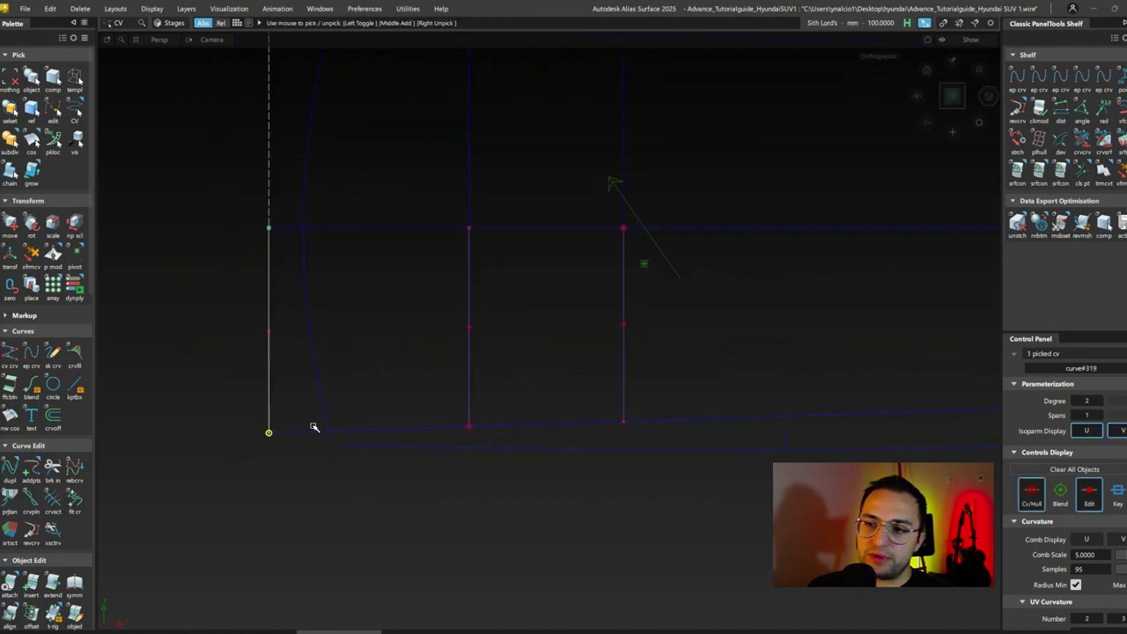
click(435, 279)
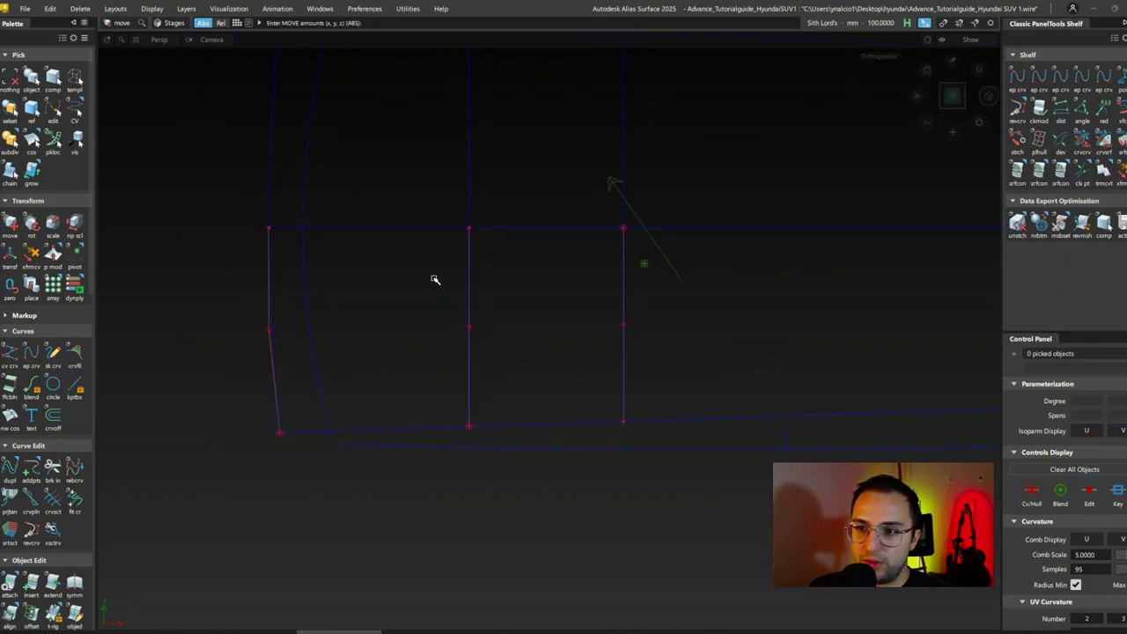
click(370, 229)
click(469, 335)
Step: Complete the front square surface and set its second boundary to Implied Tangent
click(392, 429)
alt+shift+drag(390, 423, 409, 385)
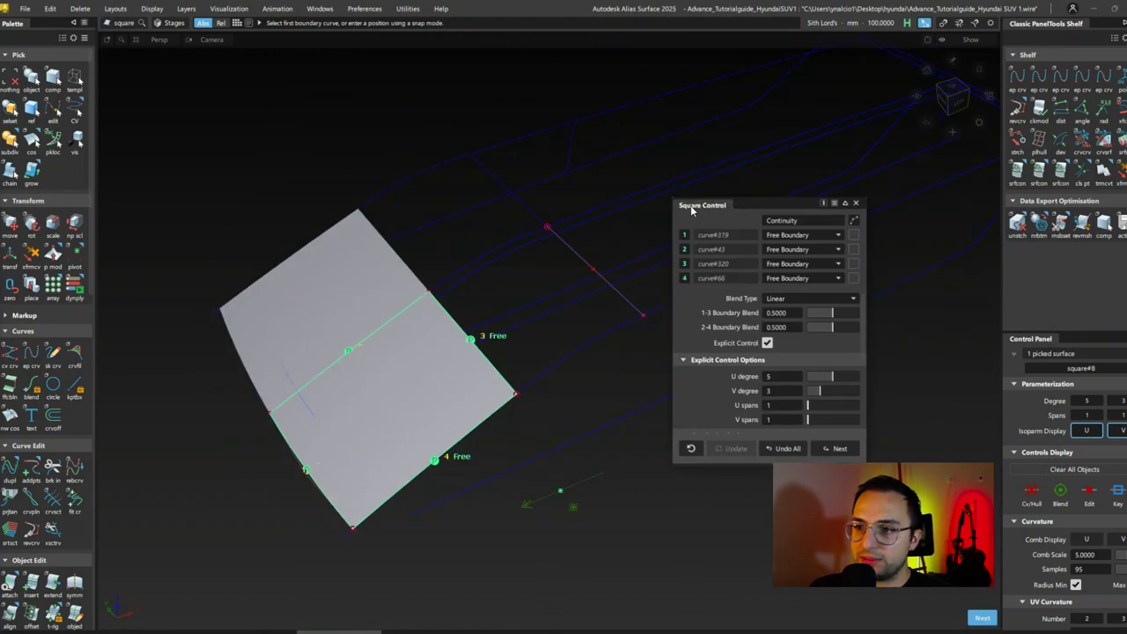
click(811, 289)
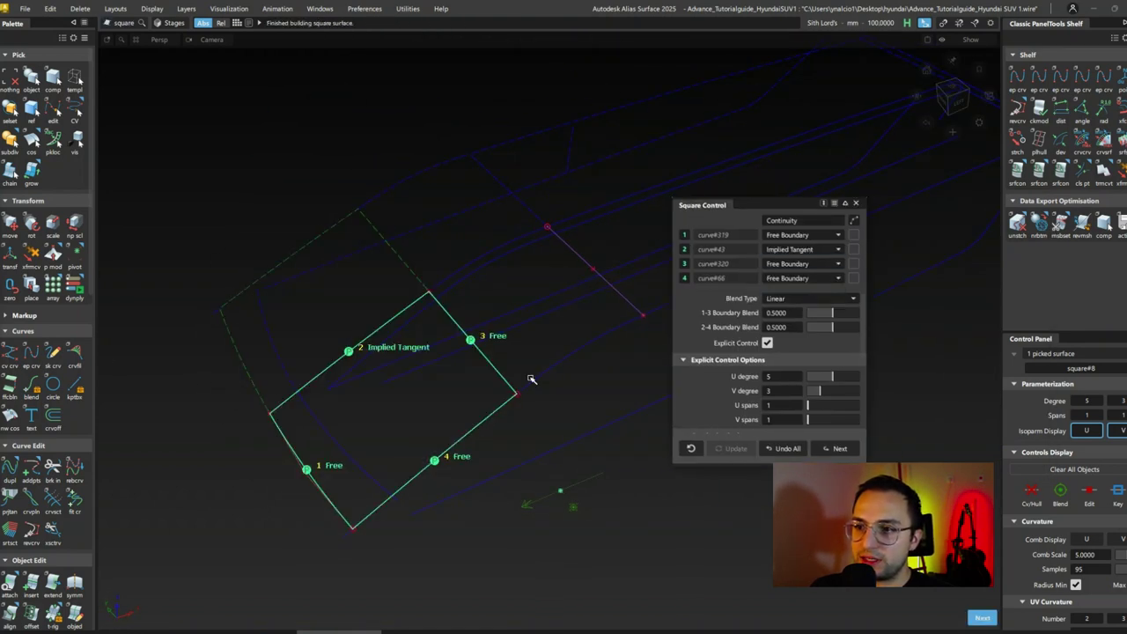
alt+shift+drag(533, 380, 480, 403)
Step: Start a second patch, straighten curve#108's top and extend it to the lower line
click(606, 191)
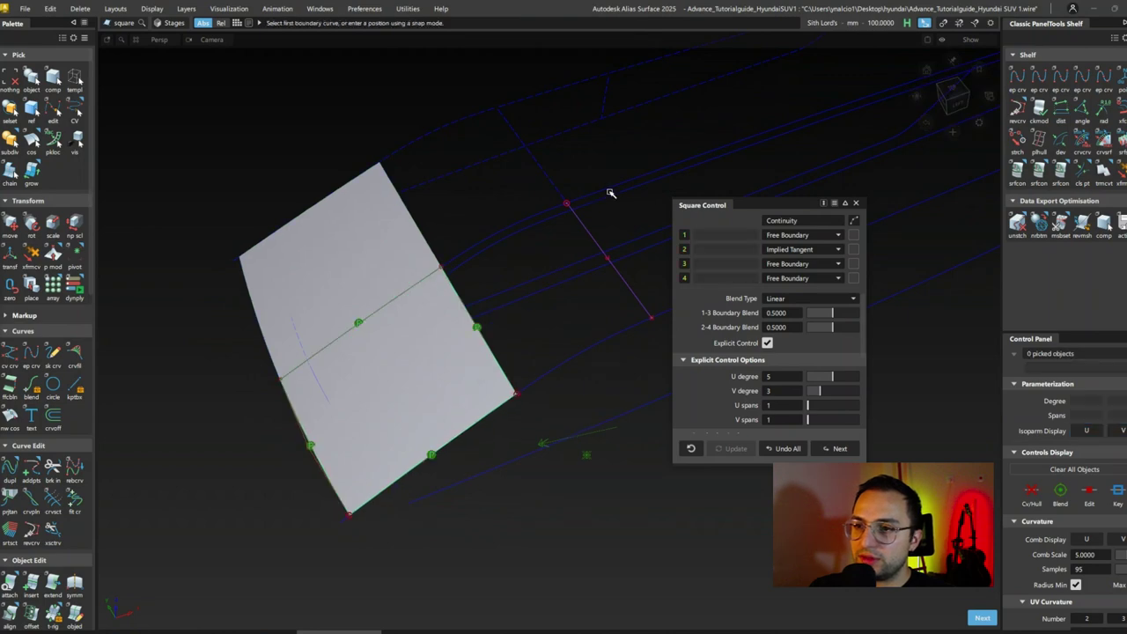
alt+shift+drag(595, 197, 660, 194)
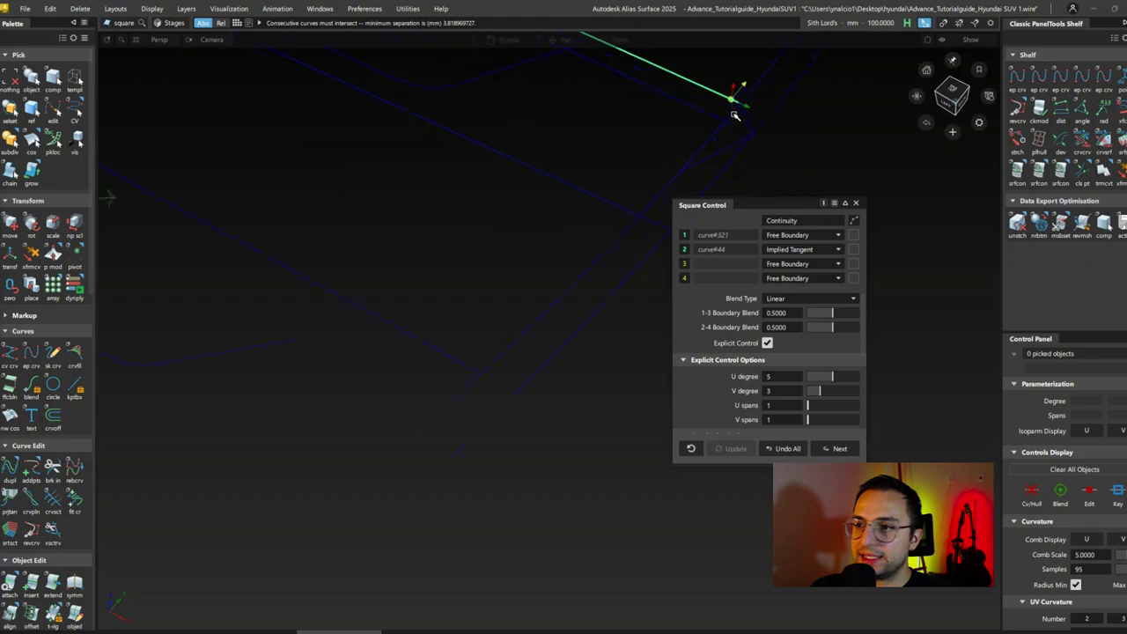
alt+shift+drag(800, 139, 684, 221)
click(614, 184)
click(625, 119)
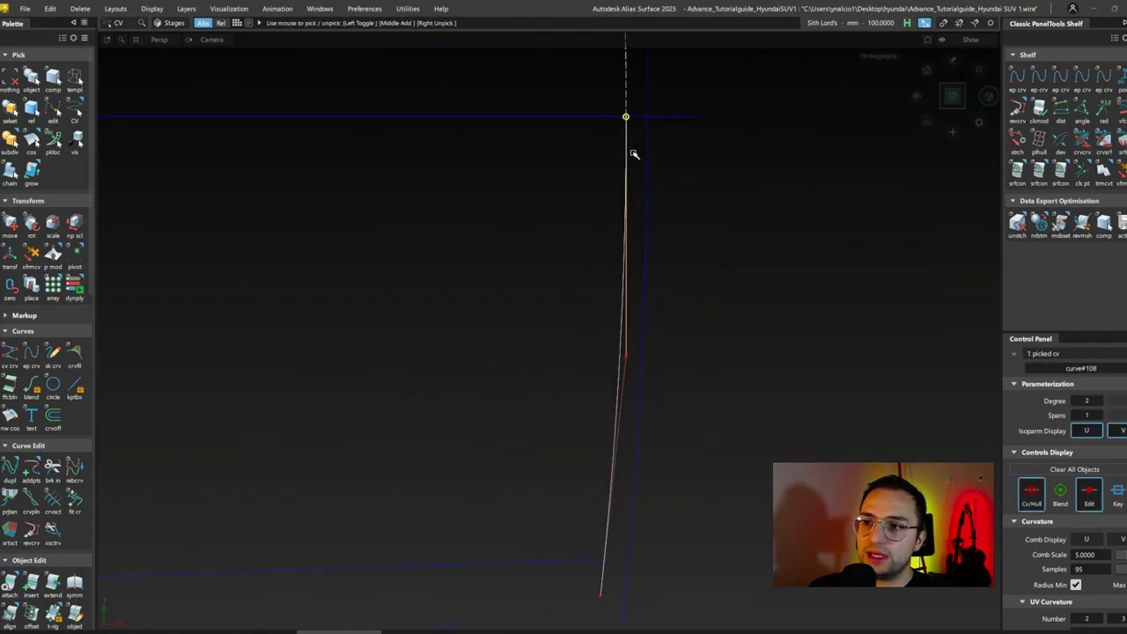
drag(632, 117, 622, 116)
alt+shift+right_drag(624, 252, 600, 468)
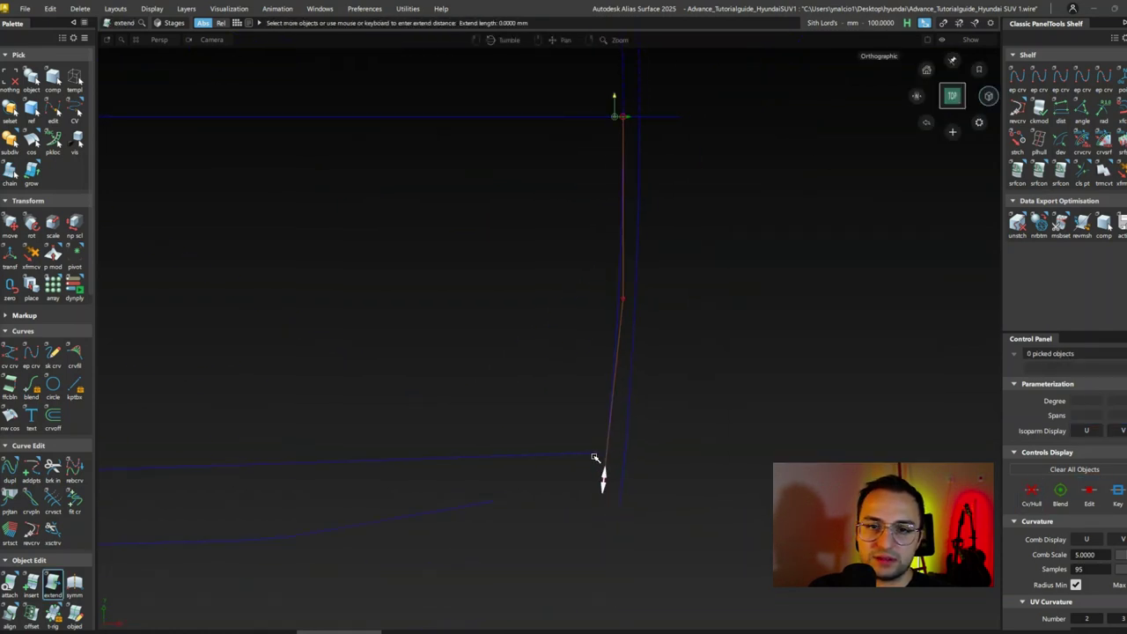
Step: Pick the remaining boundaries to build the second square surface on the upper hood
click(596, 456)
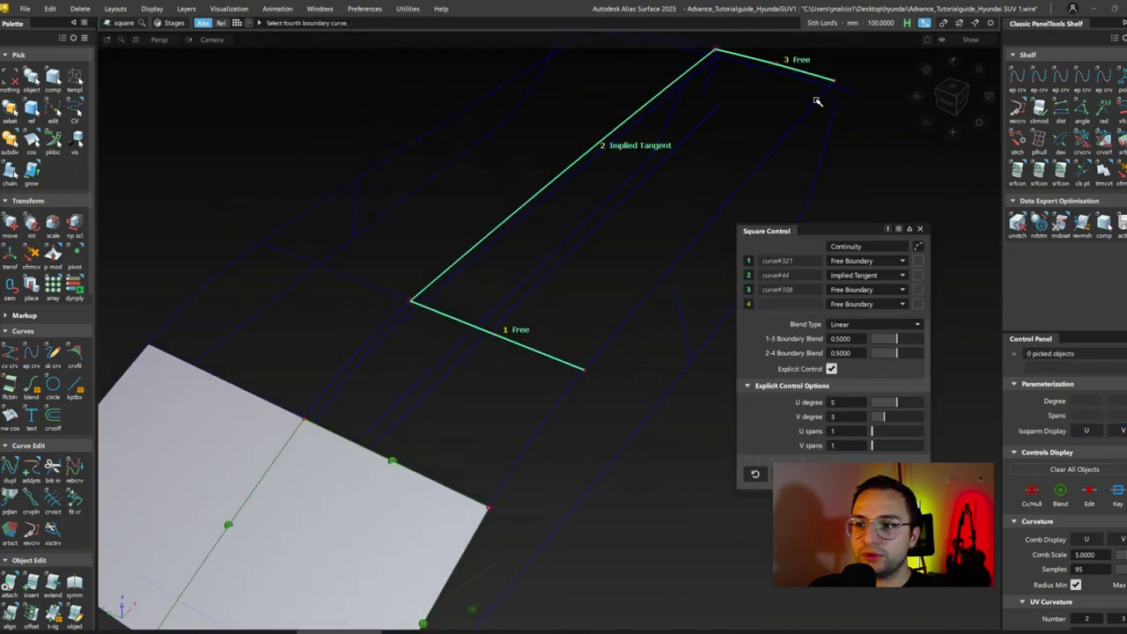
click(817, 101)
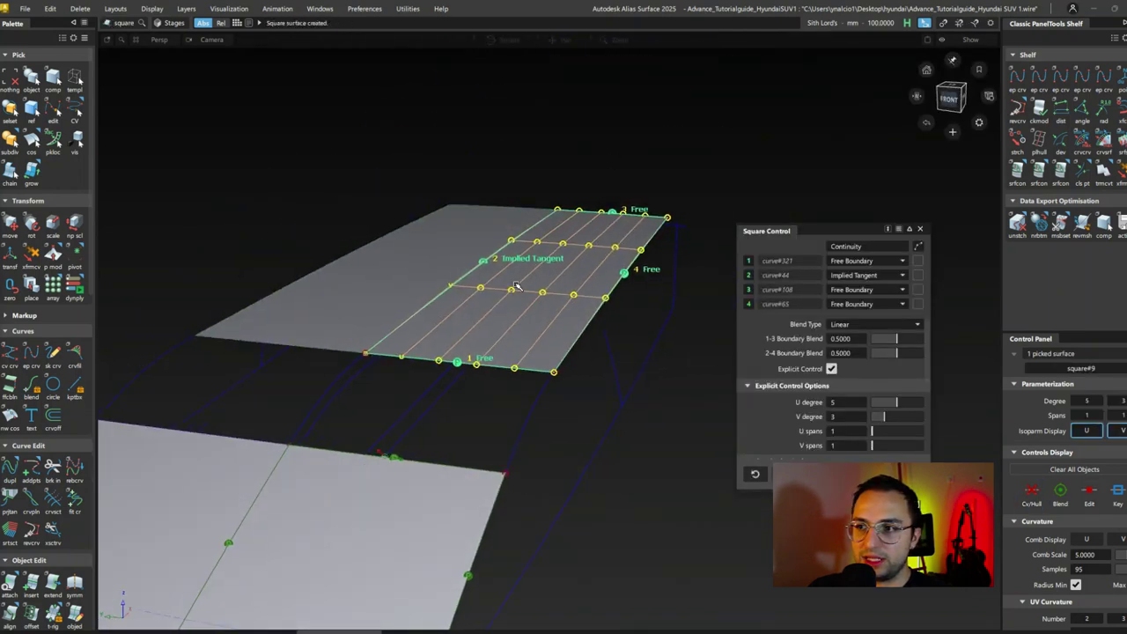
click(480, 454)
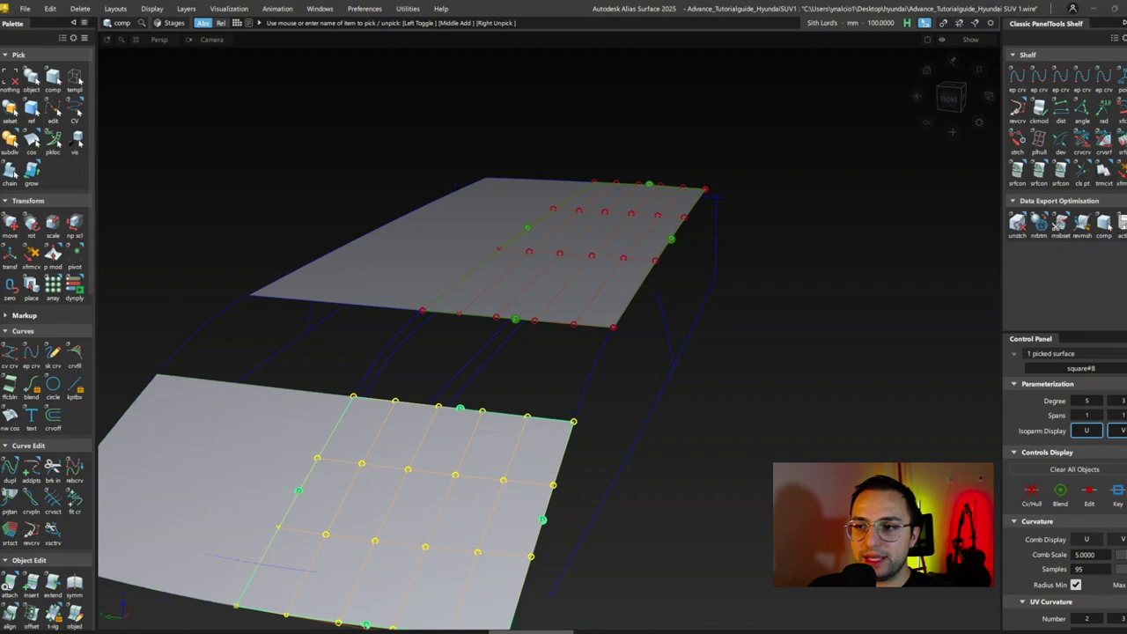
Step: Blend the lower and upper patch edges with a G2 Curvature, Edge-aligned Freeform Blend
alt+shift+drag(601, 353, 537, 431)
key(ctrl+b)
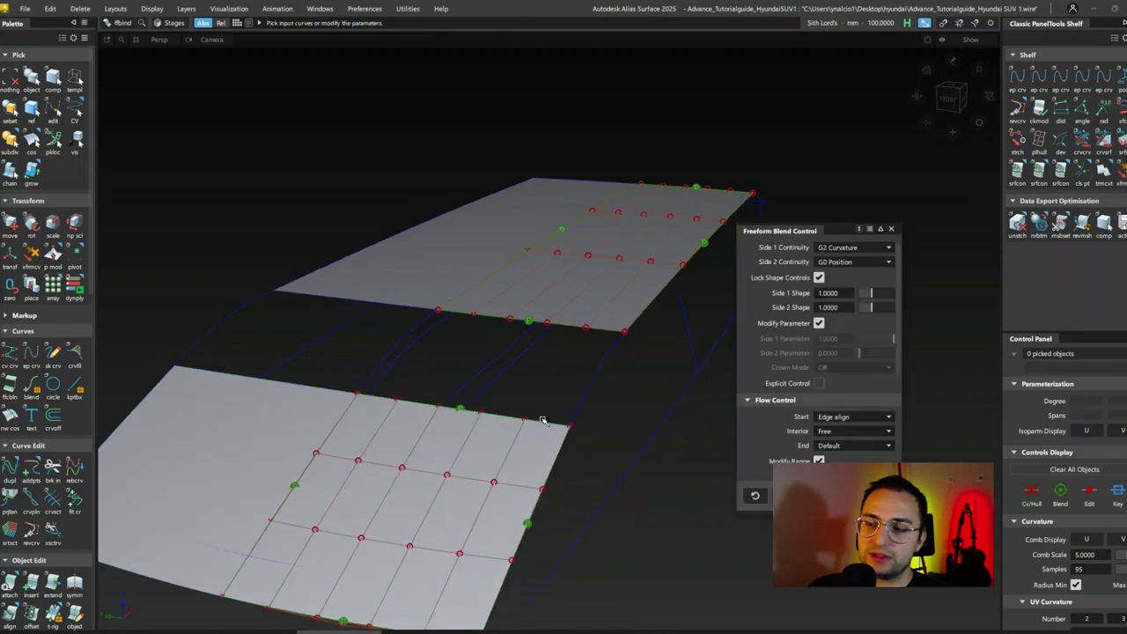
click(567, 378)
click(610, 340)
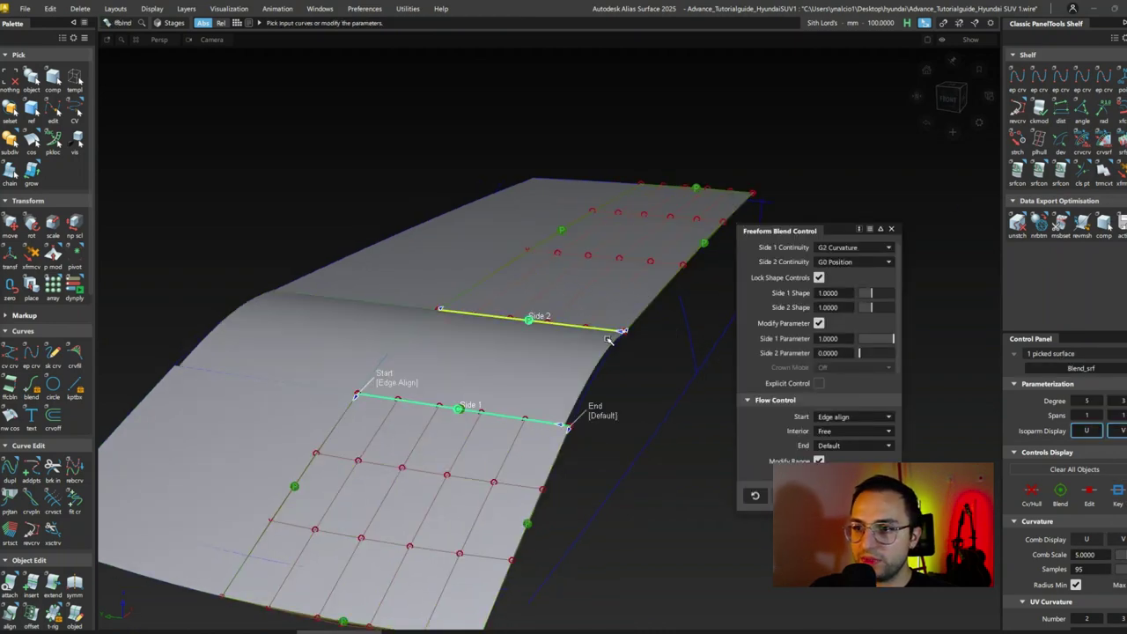
click(850, 261)
click(837, 302)
click(621, 414)
alt+shift+drag(621, 415, 678, 403)
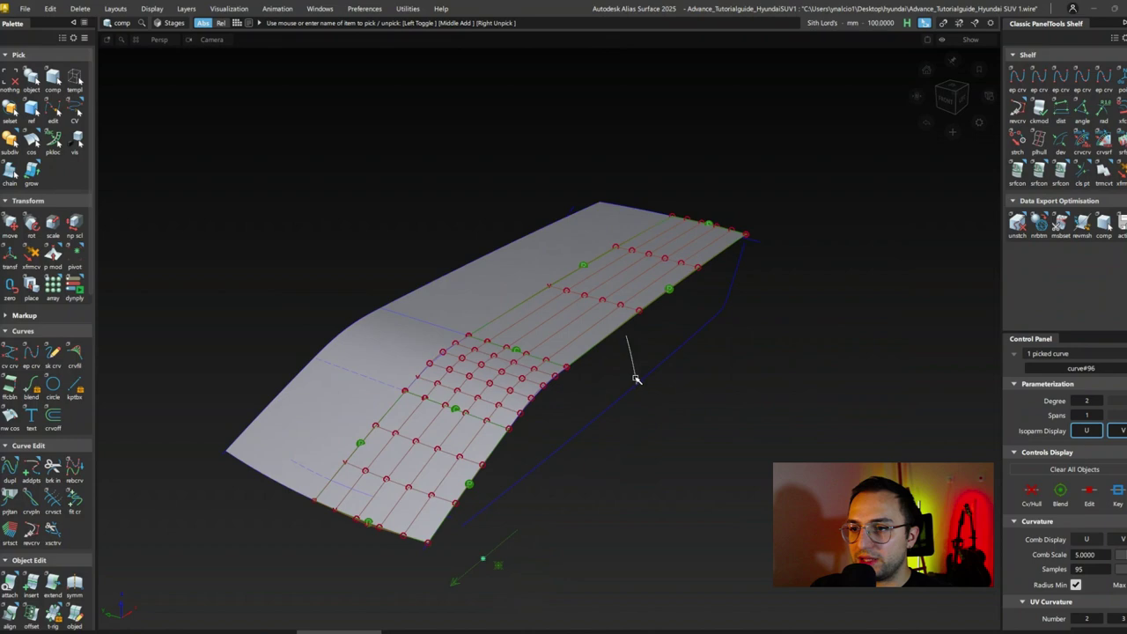
Step: Sweep a side surface along the body edge with Monorail
scroll(634, 372, up, 5)
click(529, 518)
click(636, 374)
scroll(640, 373, down, 5)
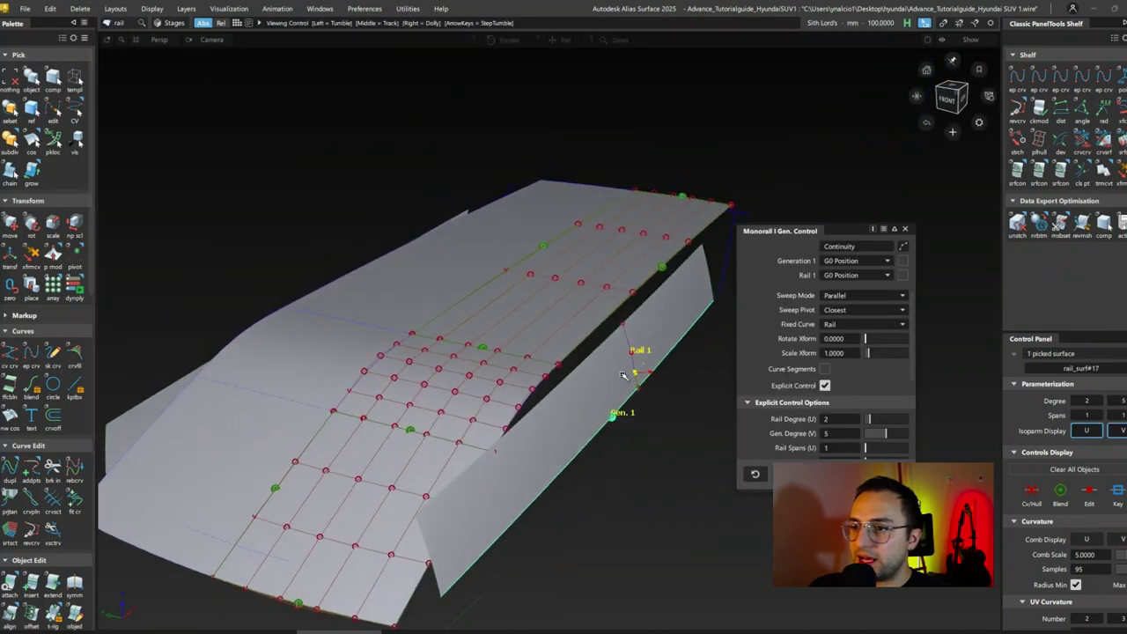
alt+shift+drag(640, 373, 541, 433)
scroll(622, 299, up, 2)
key(e)
Step: Extend the surface edges, removing construction history, and lengthen the side edge
click(892, 426)
click(588, 397)
click(621, 428)
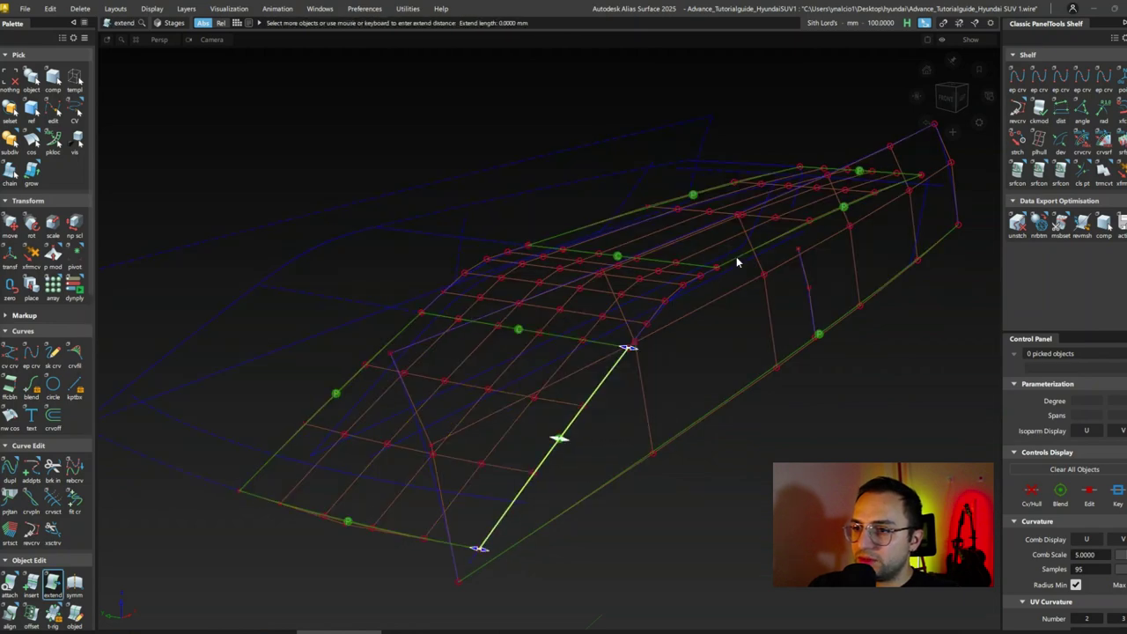
click(738, 262)
key(Return)
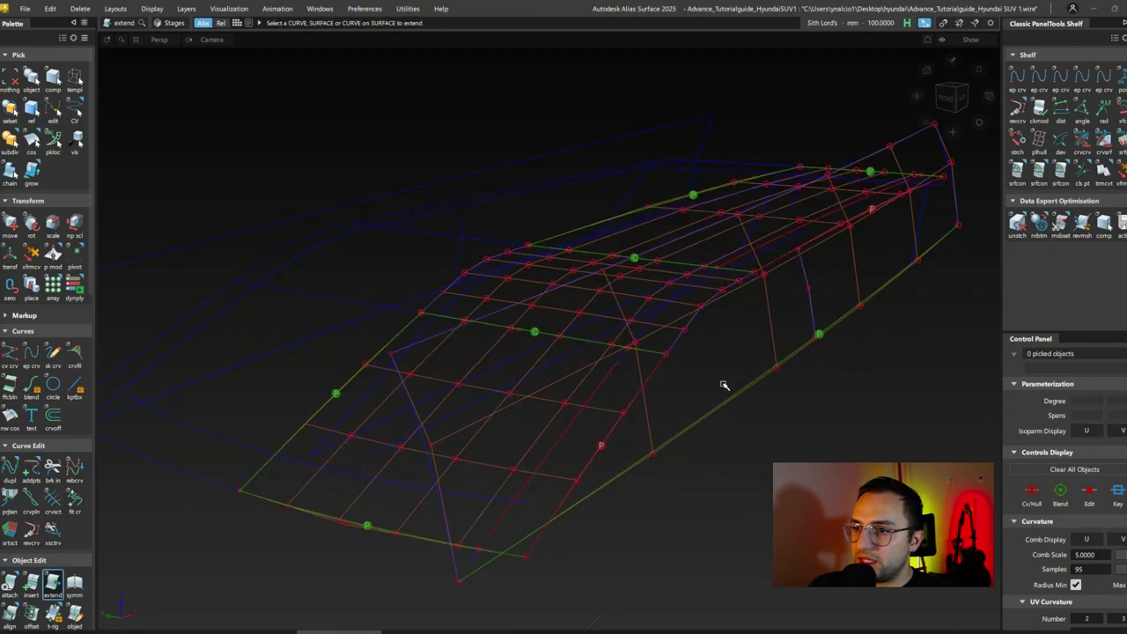
mouse_move(724, 385)
alt+shift+mouse_down()
mouse_move(647, 386)
mouse_move(505, 469)
alt+shift+mouse_up()
click(476, 568)
alt+shift+drag(667, 390, 832, 350)
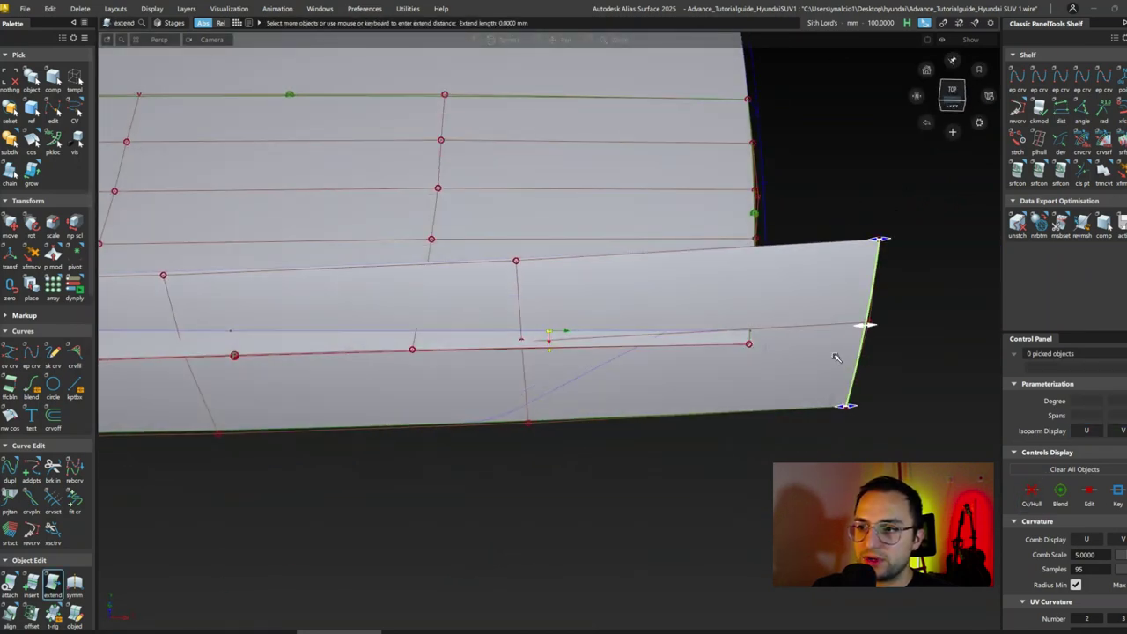
Step: Trim the side strip and discard its excess pieces
alt+shift+drag(748, 329, 583, 355)
click(929, 620)
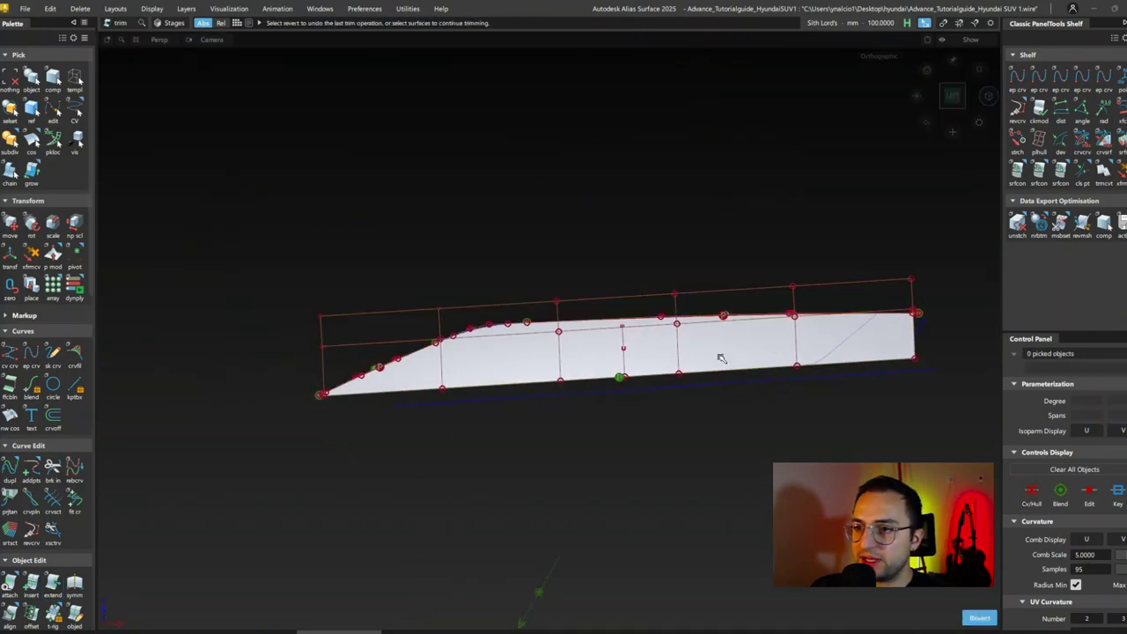
alt+shift+drag(692, 344, 675, 410)
click(498, 564)
alt+shift+drag(498, 564, 520, 466)
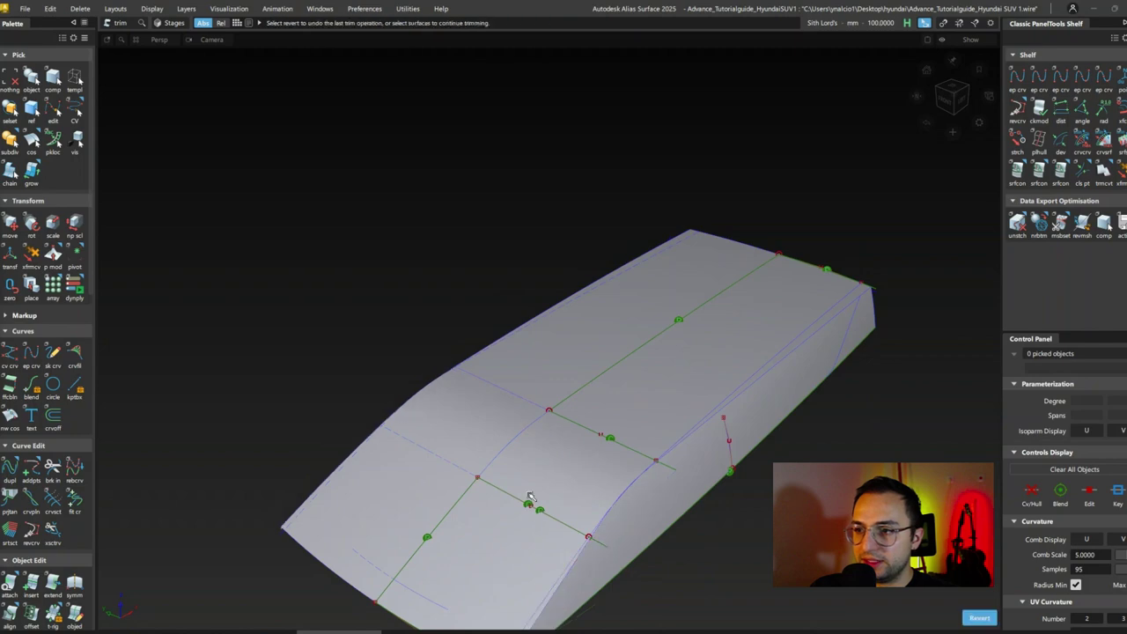
alt+shift+drag(629, 403, 737, 375)
Step: Shift the side surface rail_surf#18 along the Y axis
click(705, 377)
ctrl+shift+right_click(757, 374)
ctrl+shift+right_drag(769, 373, 760, 348)
middle_drag(760, 348, 756, 359)
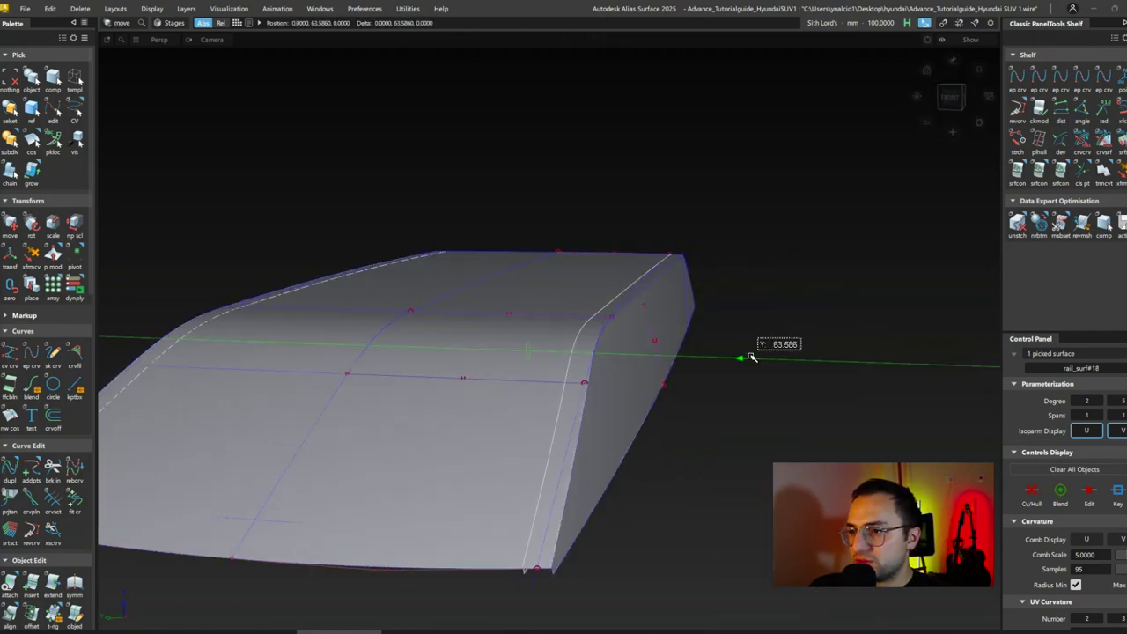
alt+shift+drag(738, 369, 687, 414)
Step: Create a radius-40 tubular offset along the side surface's corner trim edge
alt+shift+drag(598, 493, 528, 476)
ctrl+shift+right_drag(528, 476, 549, 460)
click(556, 465)
click(574, 474)
alt+shift+drag(621, 443, 705, 379)
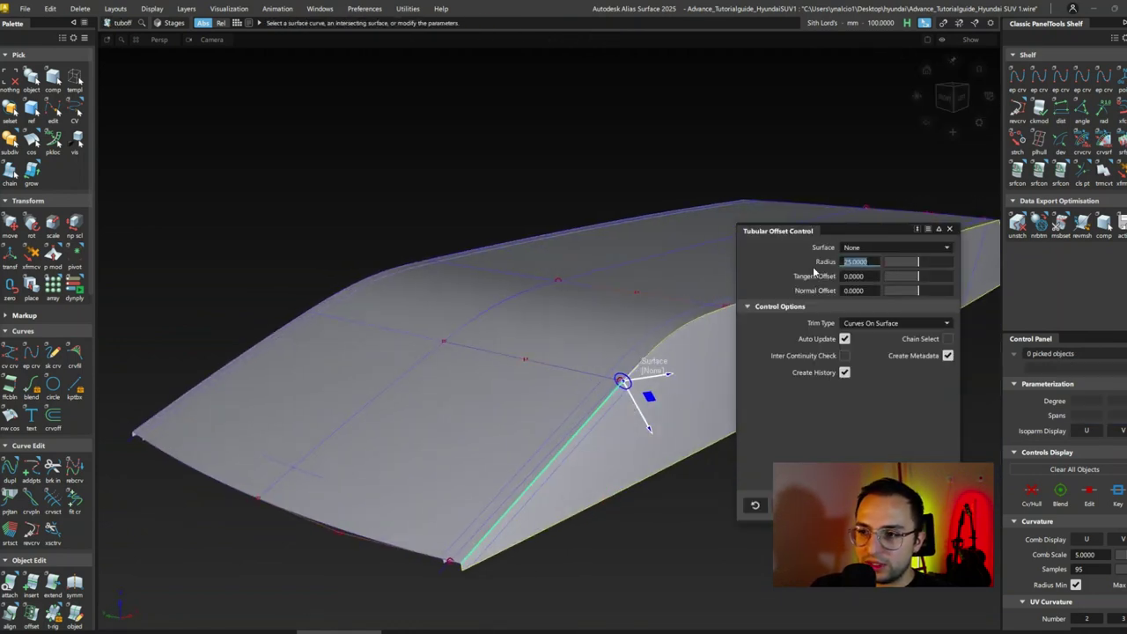
alt+shift+drag(804, 282, 665, 317)
click(676, 357)
click(675, 378)
Step: Fit a degree-5, one-span curve along the rounded corner edge
click(665, 317)
click(670, 321)
alt+shift+drag(554, 474, 536, 347)
click(533, 397)
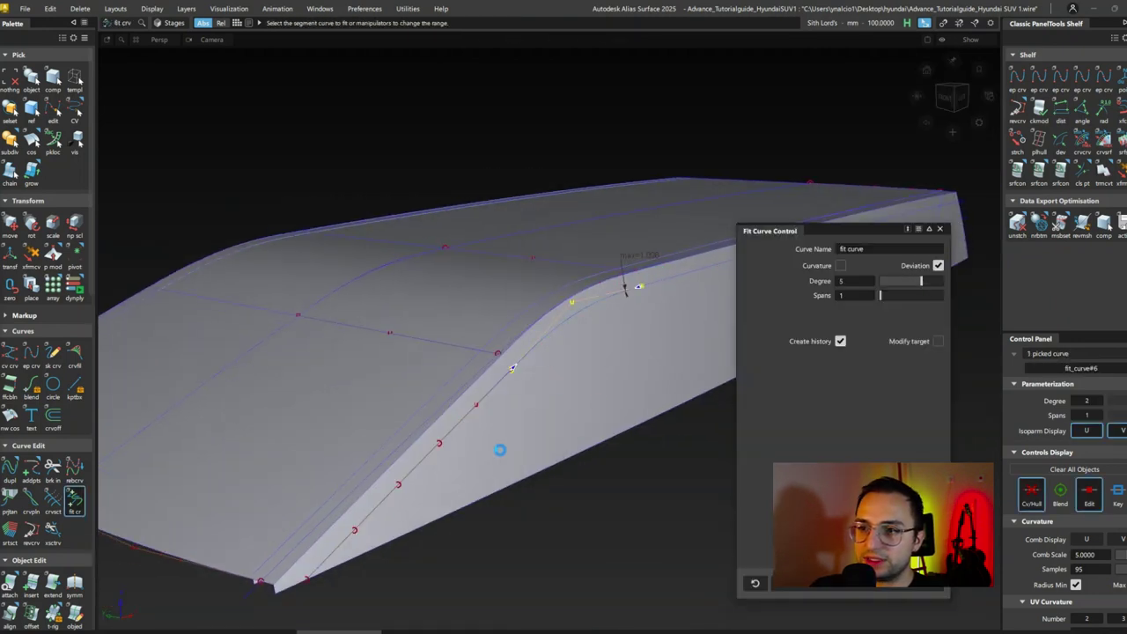
ctrl+shift+drag(611, 322, 512, 389)
Step: Align the fit curve to the surface edge with G2 and Edge alignment, and set its pivot
click(520, 364)
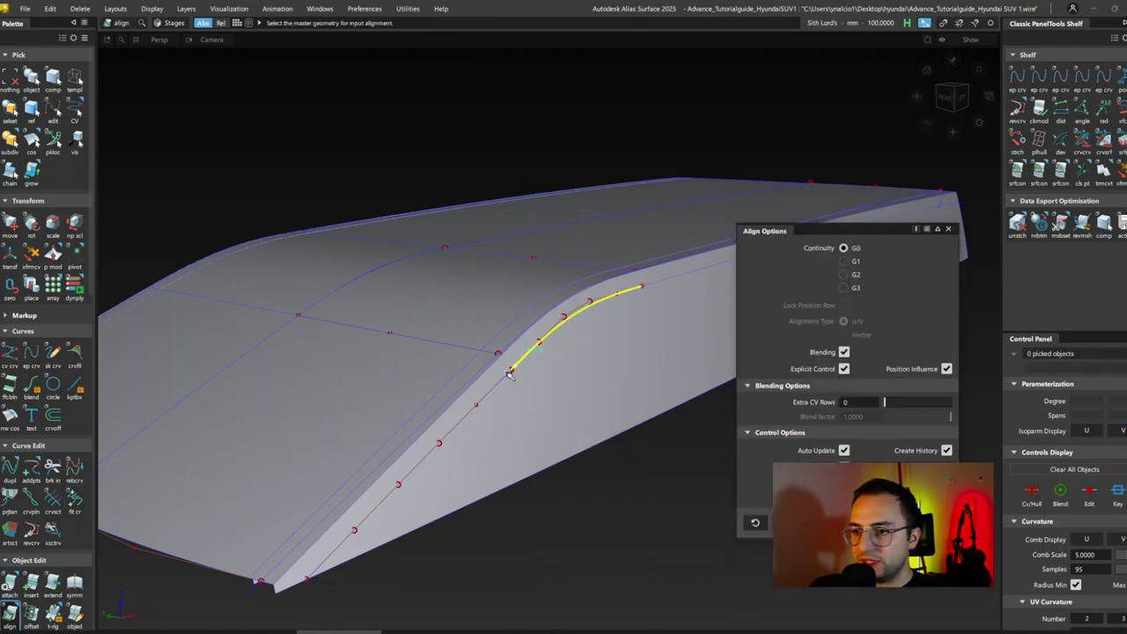
click(652, 285)
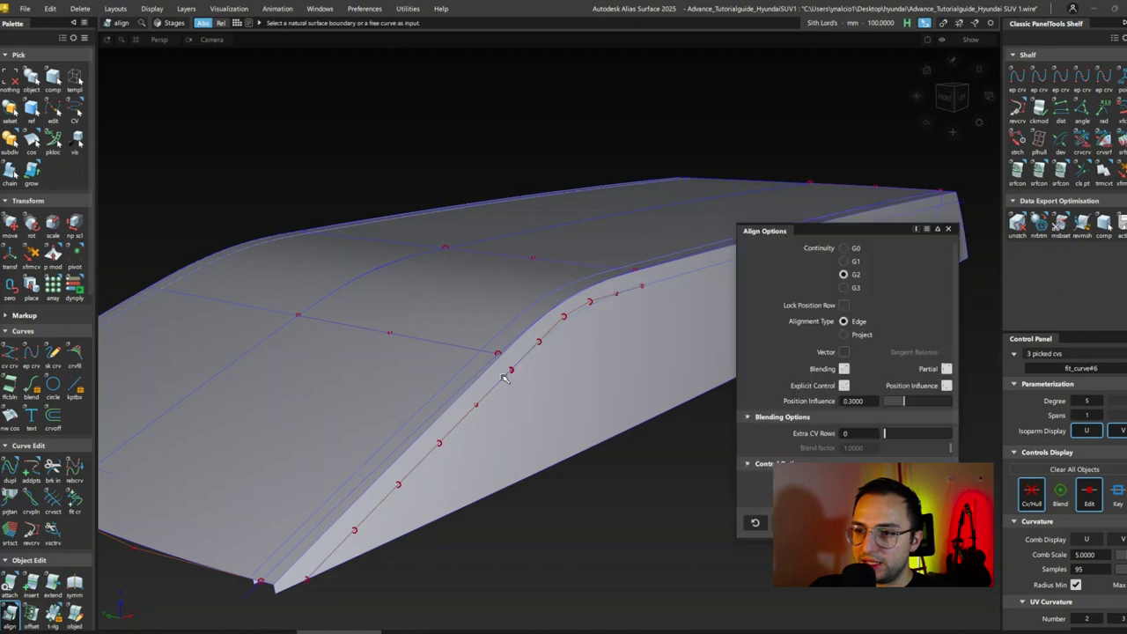
click(516, 398)
ctrl+shift+drag(553, 362, 550, 379)
ctrl+shift+drag(552, 467, 552, 467)
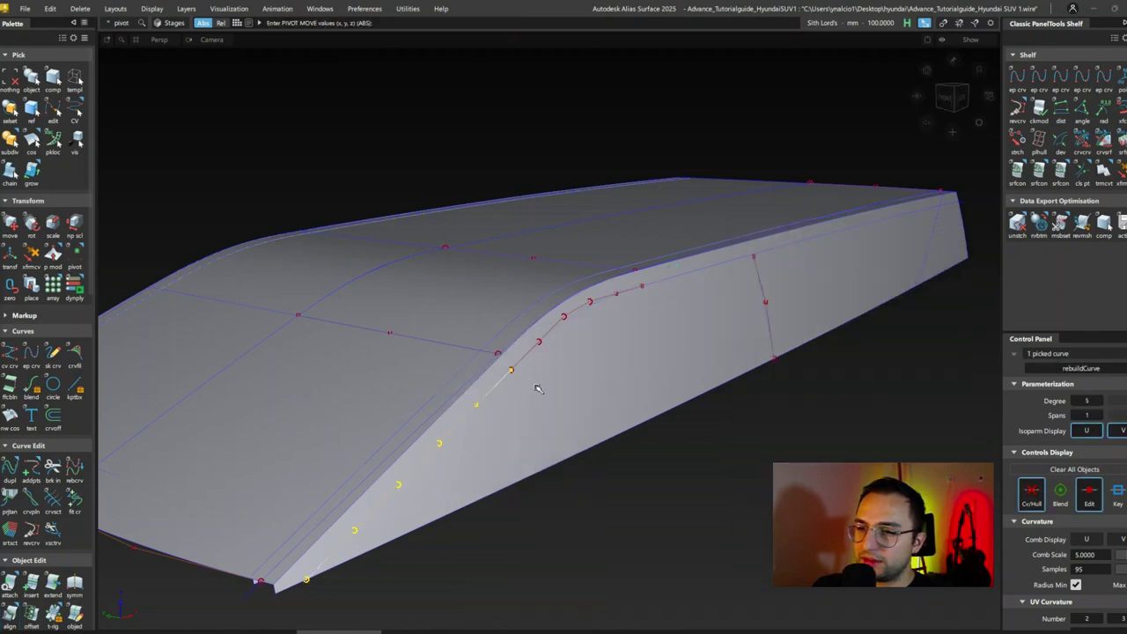
ctrl+shift+drag(534, 380, 551, 430)
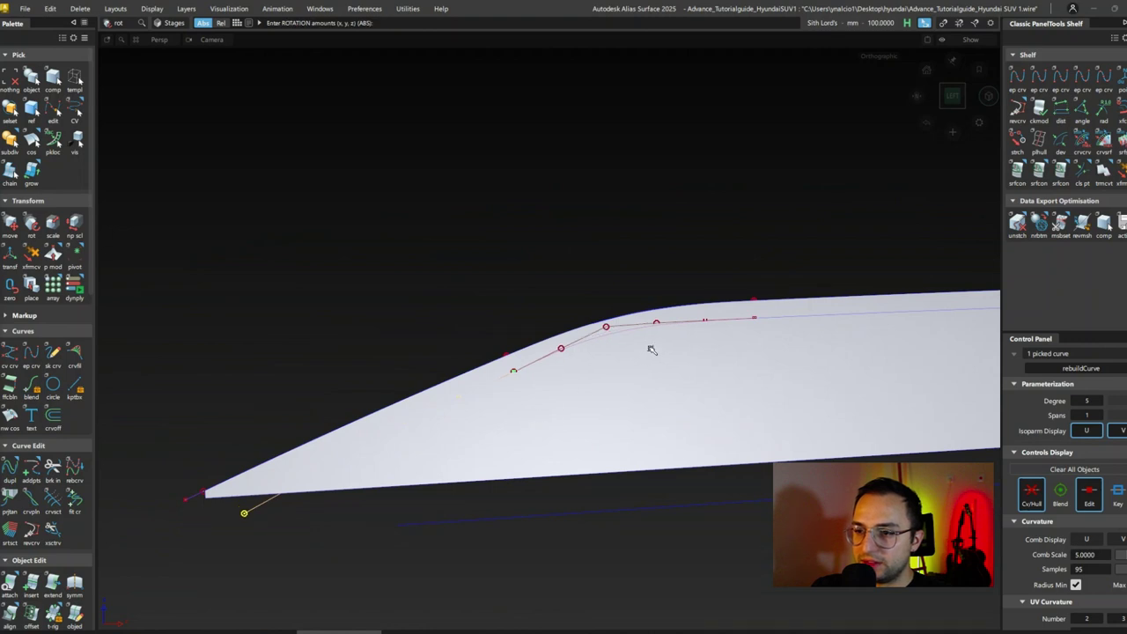
Step: Extend the fit curve past the sloped side's lower end
click(511, 370)
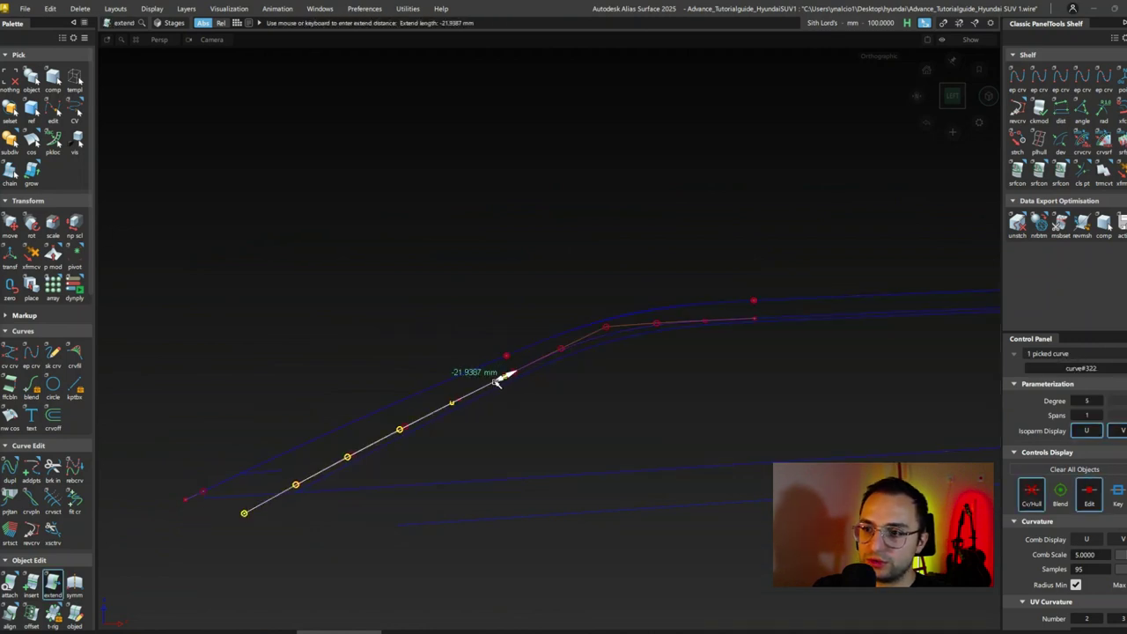
mouse_move(514, 412)
ctrl+shift+mouse_down()
mouse_move(533, 422)
mouse_move(503, 373)
mouse_move(629, 378)
mouse_move(473, 410)
ctrl+shift+mouse_up()
click(465, 405)
Step: Untrim the side surface, intersect and extend the surfaces, and trim both back along the ridge
click(450, 412)
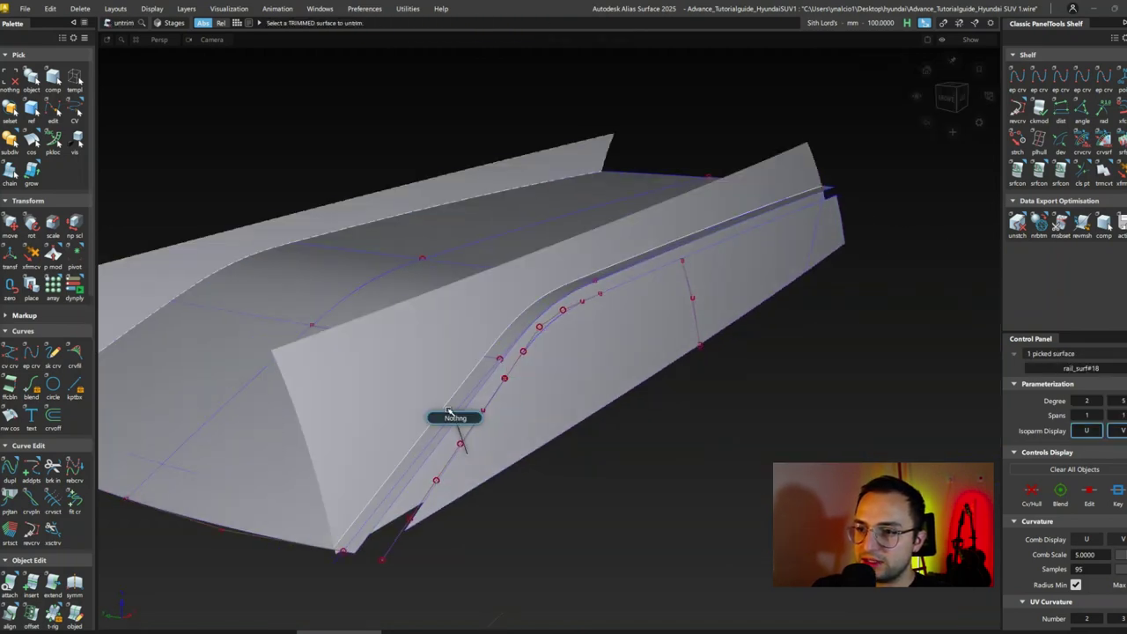
ctrl+shift+drag(461, 345, 344, 606)
alt+shift+right_drag(860, 118, 458, 398)
alt+shift+drag(407, 278, 588, 216)
click(730, 251)
click(554, 232)
alt+shift+drag(560, 343, 584, 327)
drag(821, 107, 605, 453)
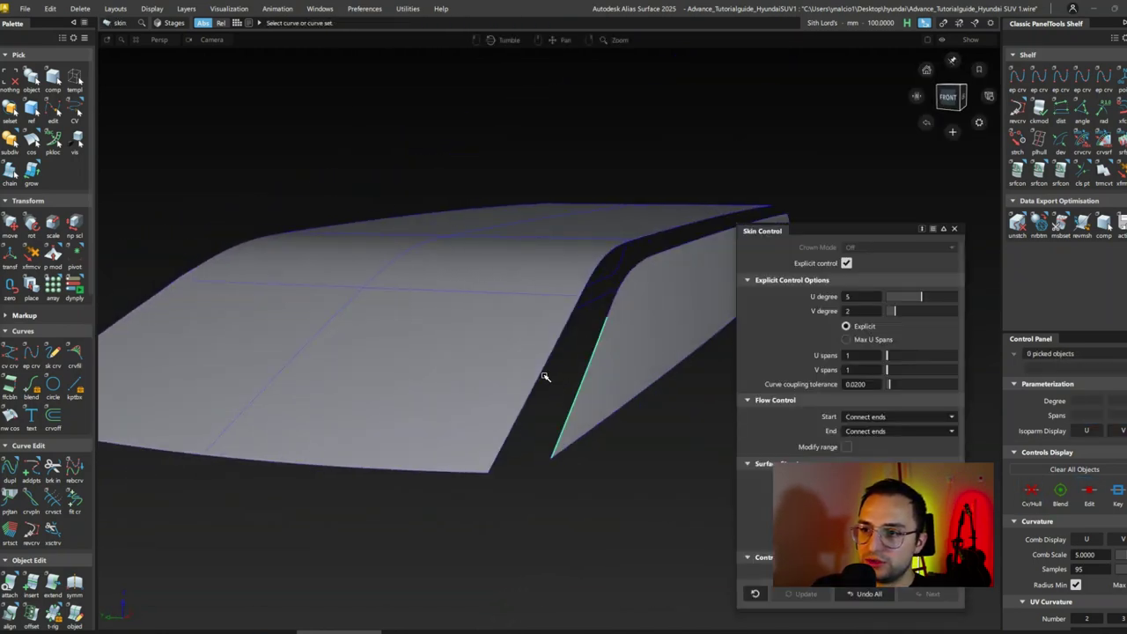
Step: Skin across the gap strip edges with Connect ends flow control at the start
alt+shift+drag(623, 295, 608, 305)
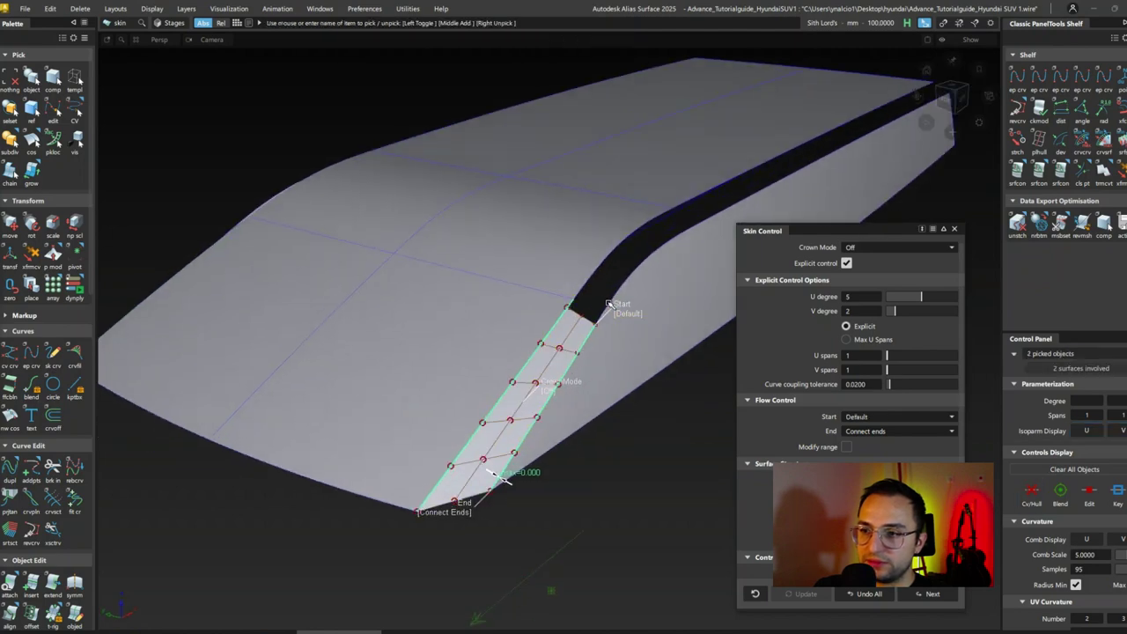
click(608, 304)
scroll(596, 349, up, 2)
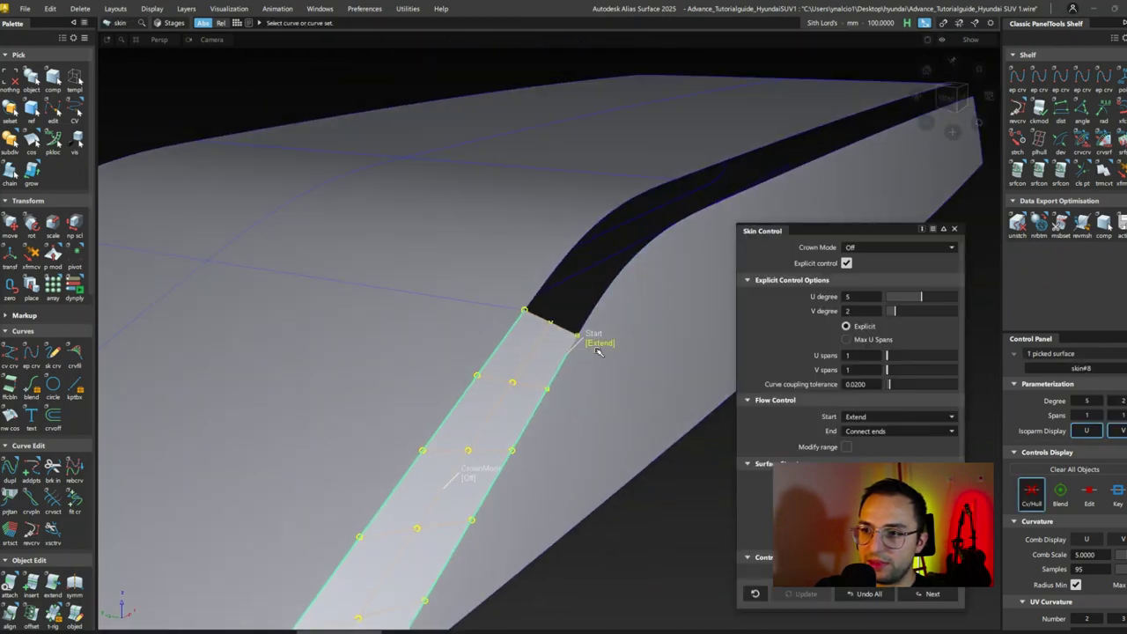
click(596, 348)
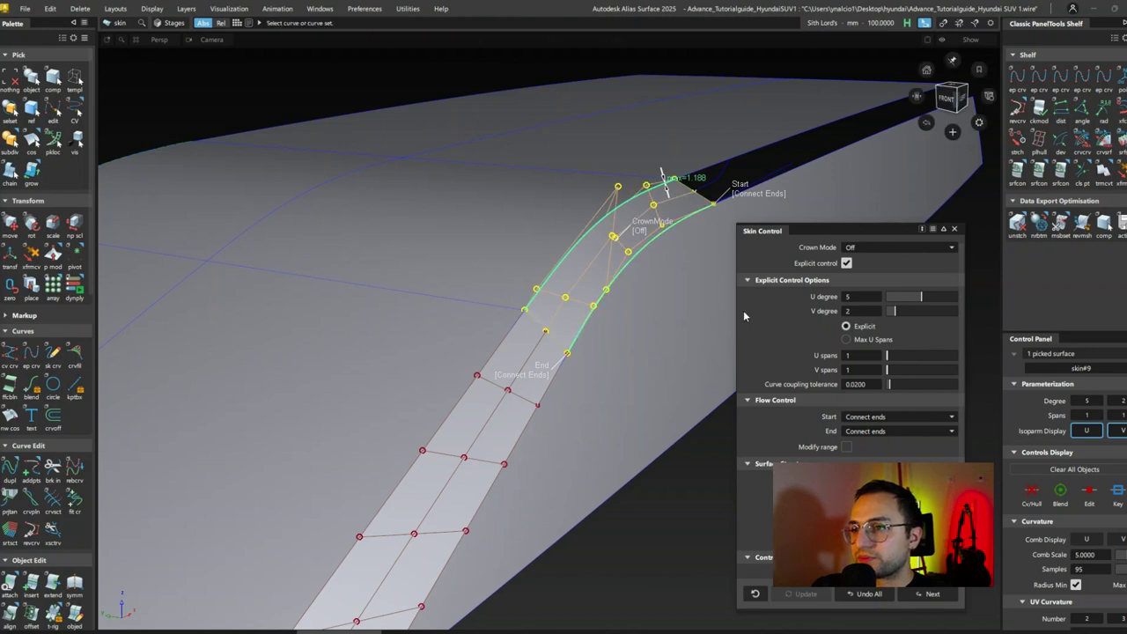
key(Escape)
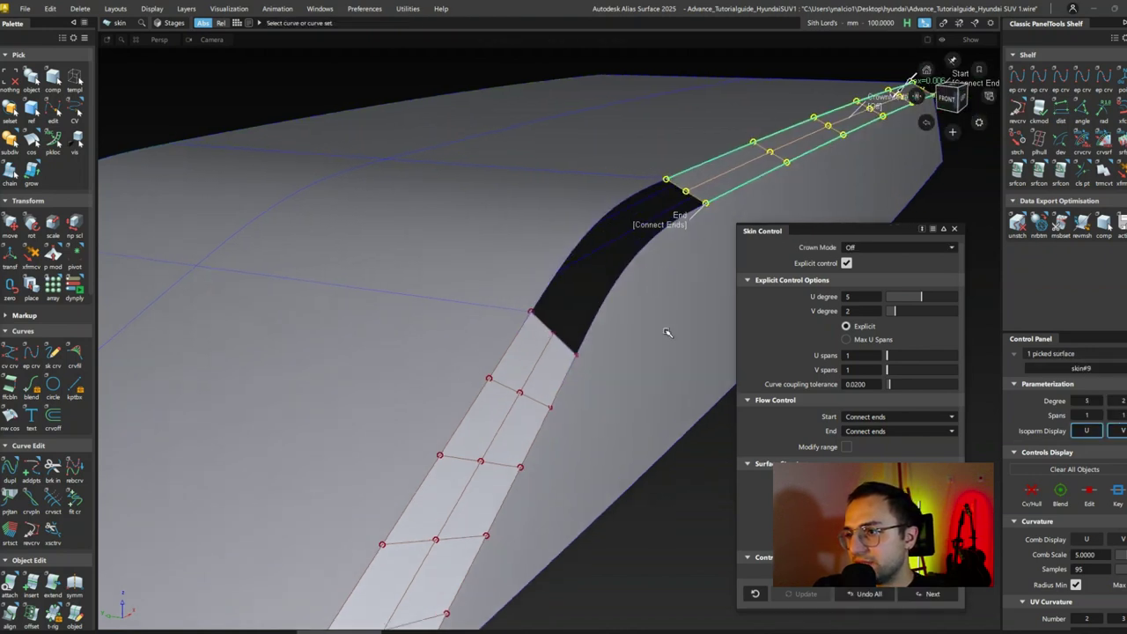
Step: Bridge the bend with a G2-both-sides Freeform Blend and remove its history
click(567, 326)
click(683, 187)
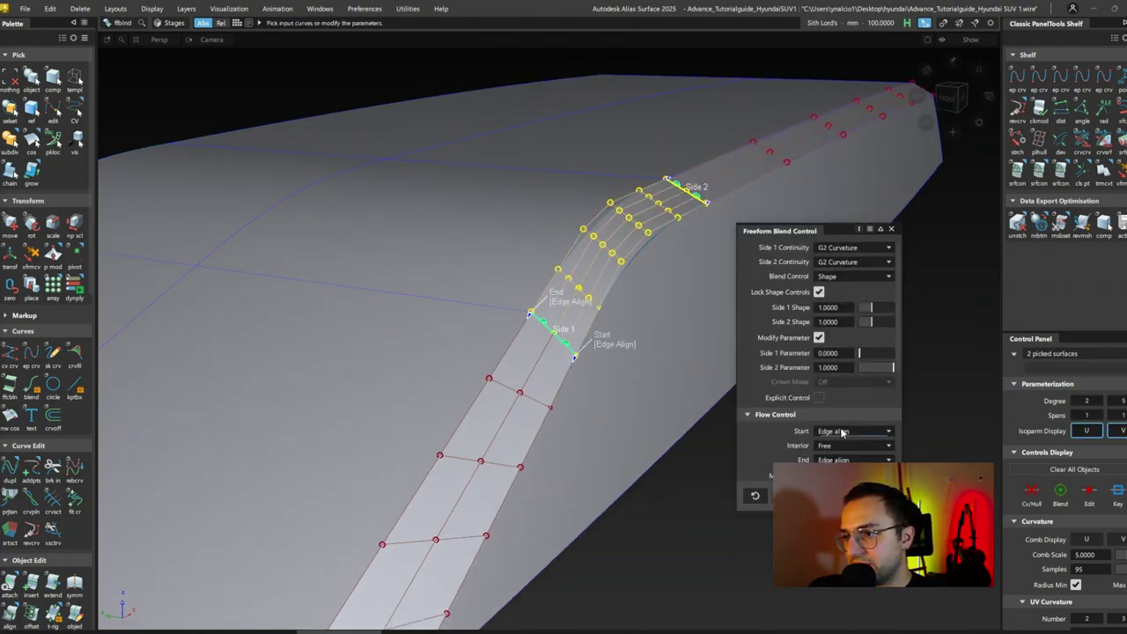
scroll(841, 430, down, 4)
scroll(828, 407, up, 5)
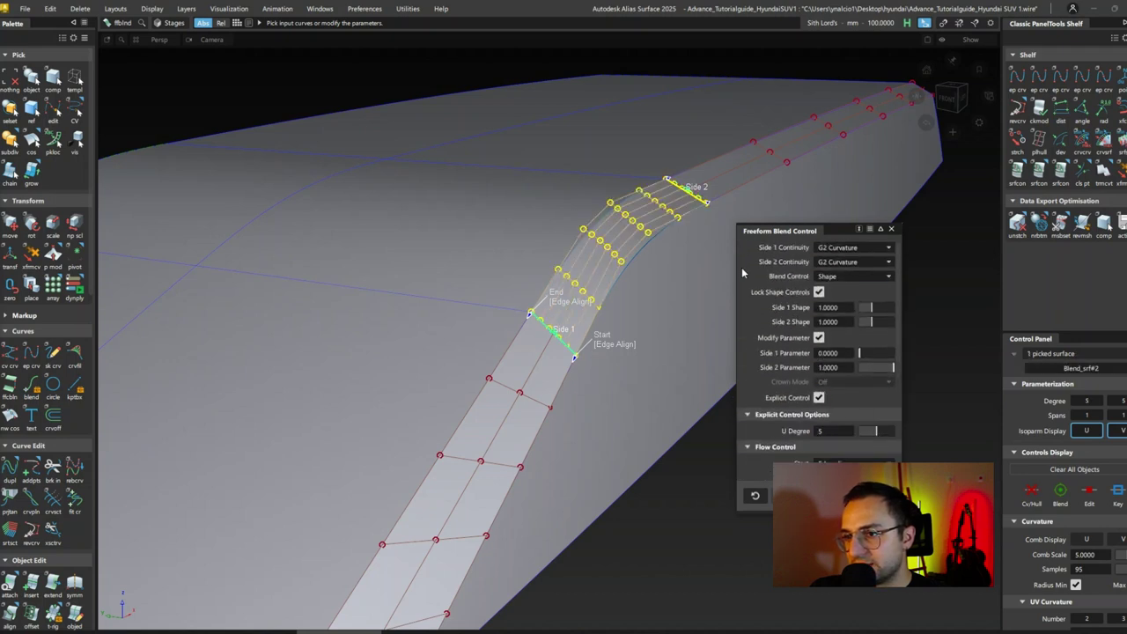
click(1112, 403)
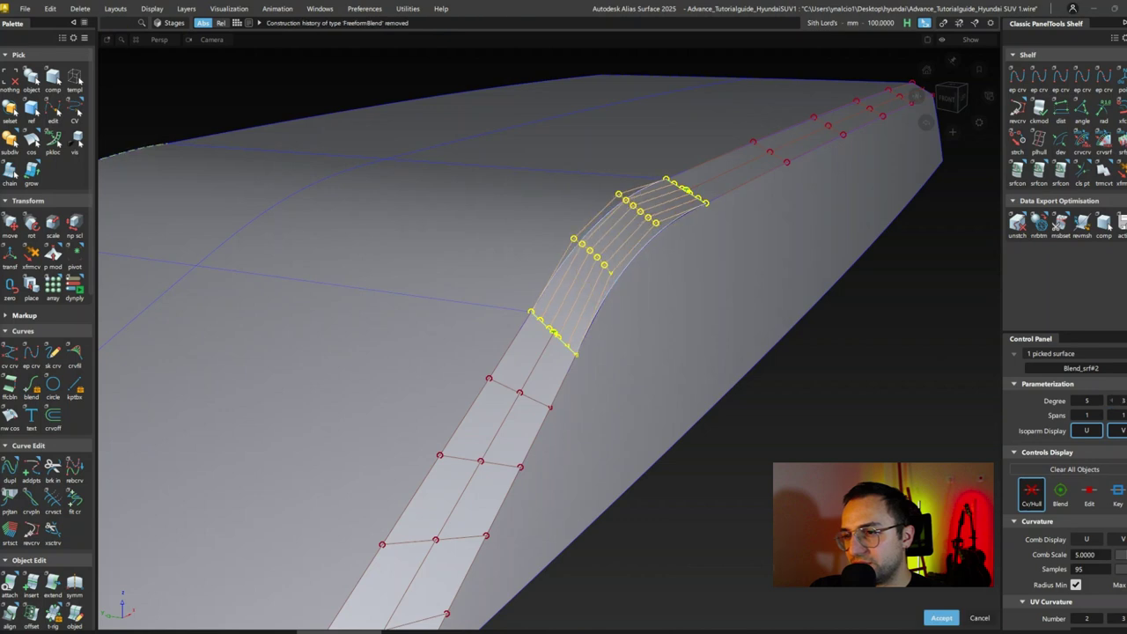
click(606, 235)
click(621, 246)
Step: Align the blend edge at Position Influence 1.0, then project a curve onto the surfaces
drag(965, 398, 967, 399)
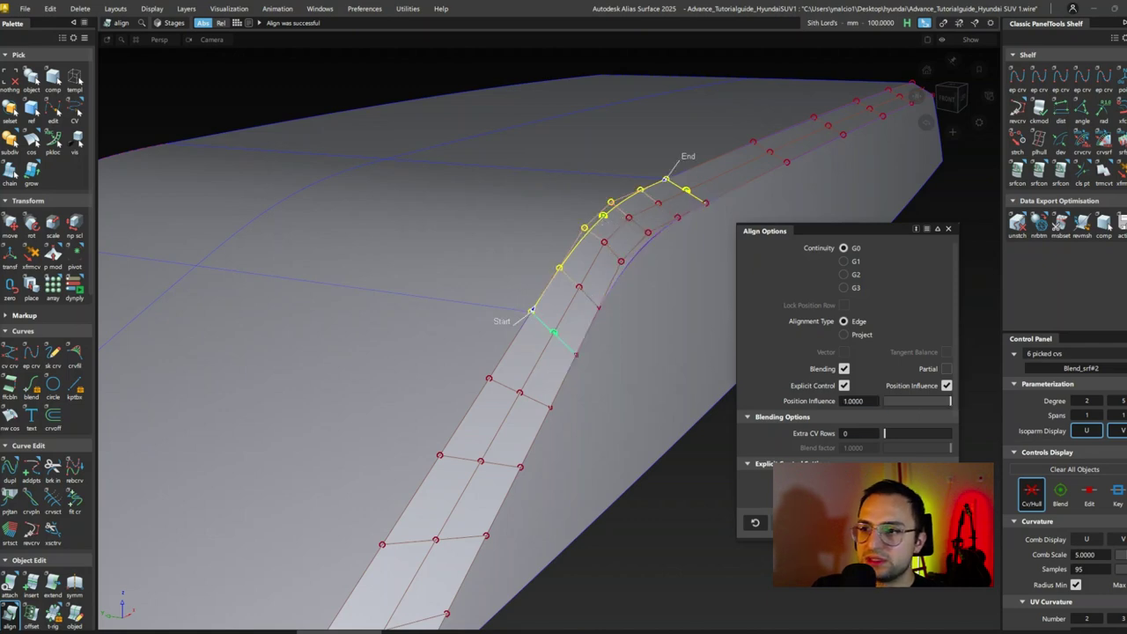
key(Escape)
mouse_move(533, 394)
alt+shift+mouse_down()
mouse_move(734, 373)
mouse_move(823, 315)
mouse_move(674, 320)
mouse_move(721, 302)
mouse_move(805, 297)
mouse_move(558, 347)
mouse_move(377, 428)
mouse_move(698, 405)
mouse_move(781, 370)
mouse_move(494, 355)
mouse_move(513, 295)
mouse_move(450, 246)
mouse_move(696, 334)
alt+shift+mouse_up()
key(p)
key(Return)
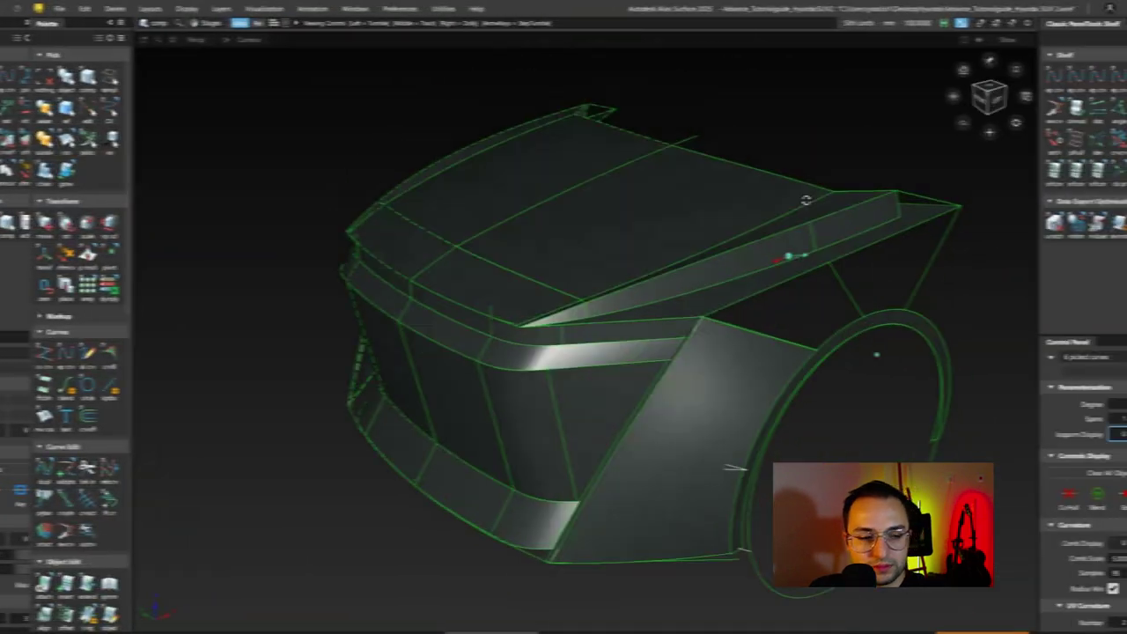
Step: Raise two spoiler rail control points upward in Z
alt+shift+drag(801, 194, 653, 252)
alt+shift+middle_drag(665, 261, 596, 291)
key(F9)
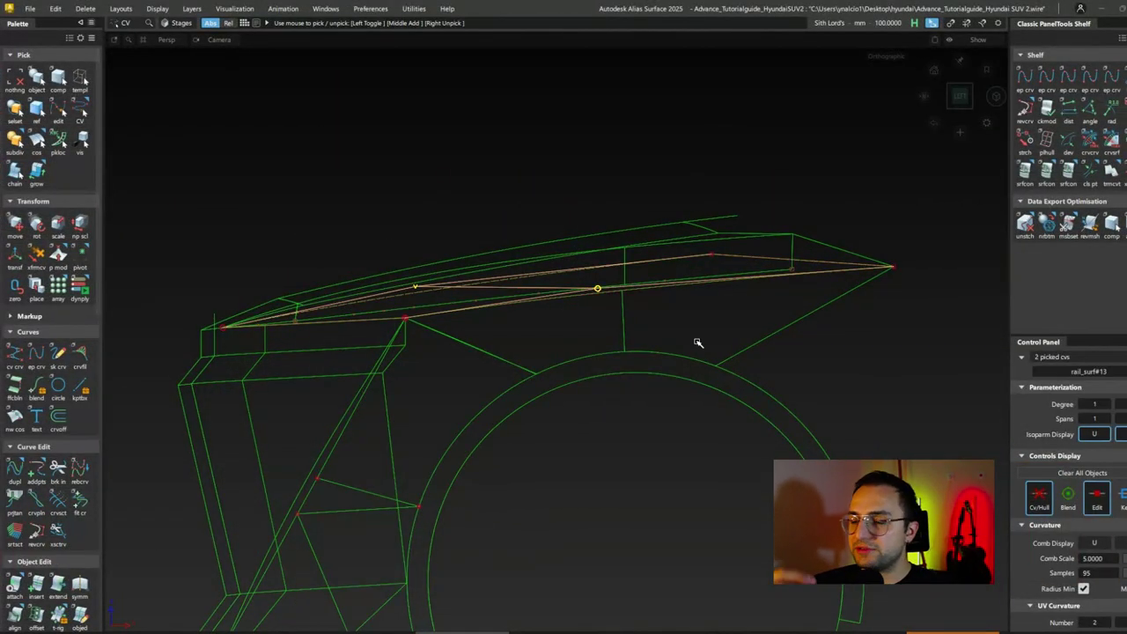
drag(641, 295, 642, 297)
ctrl+shift+right_drag(642, 317, 642, 303)
right_drag(642, 304, 663, 307)
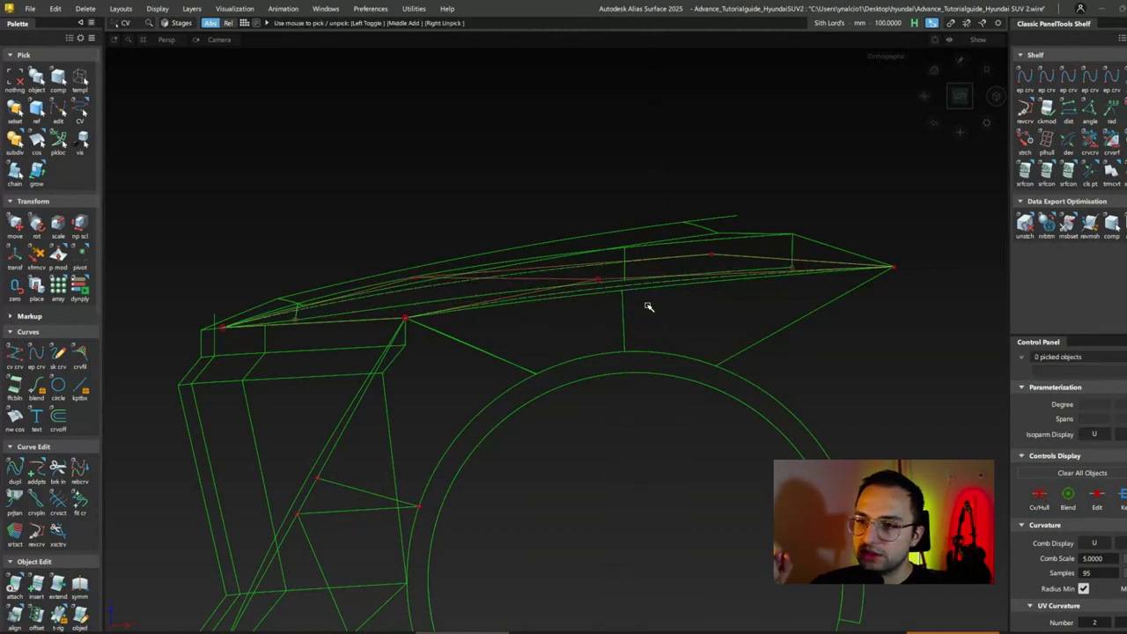
mouse_move(740, 304)
alt+shift+mouse_down()
mouse_move(549, 347)
mouse_move(715, 245)
mouse_move(573, 300)
mouse_move(347, 204)
mouse_move(506, 267)
mouse_move(273, 235)
mouse_move(795, 221)
mouse_move(335, 395)
mouse_move(408, 456)
mouse_move(619, 297)
mouse_move(365, 317)
mouse_move(797, 296)
mouse_move(636, 252)
mouse_move(760, 315)
alt+shift+mouse_up()
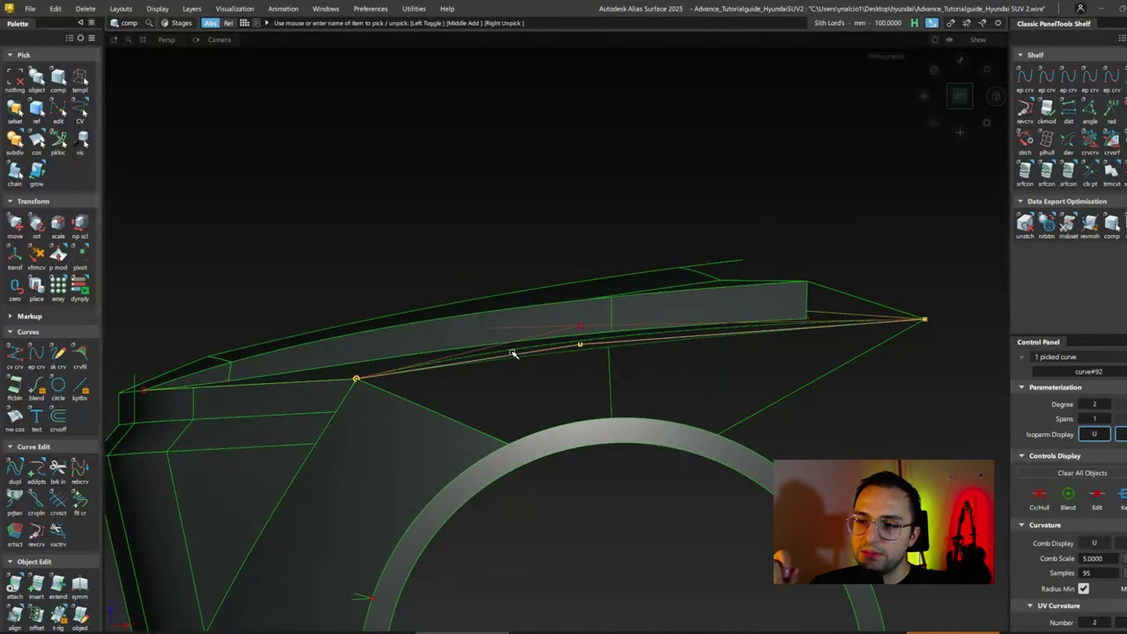
click(546, 352)
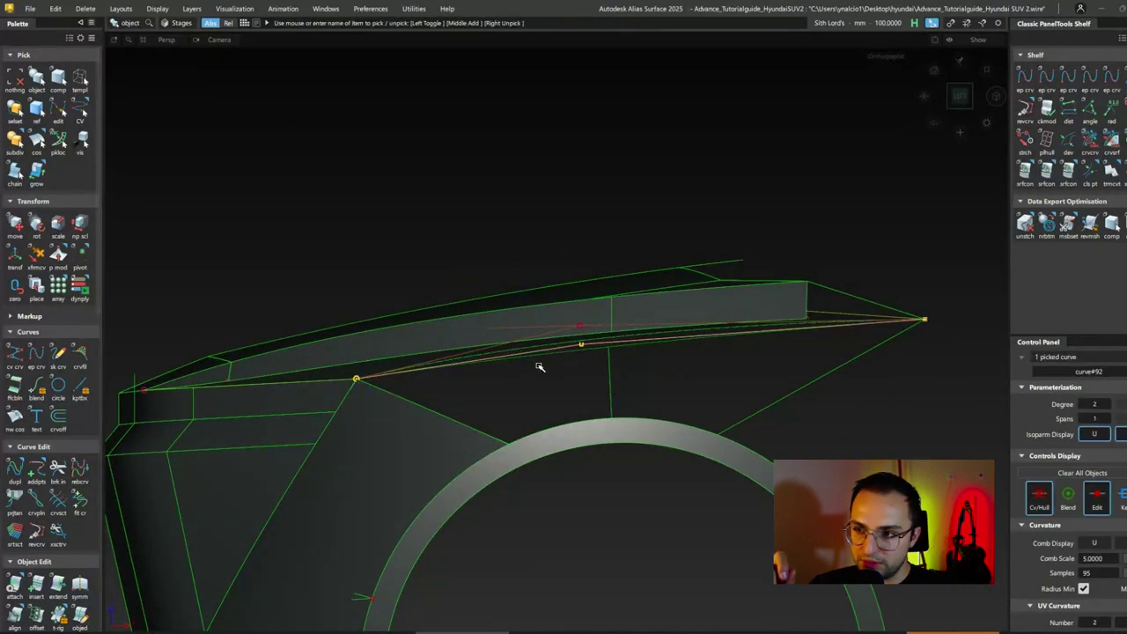
click(581, 343)
Step: Move the picked spoiler control point and pick the new patch's first boundary curves
key(m)
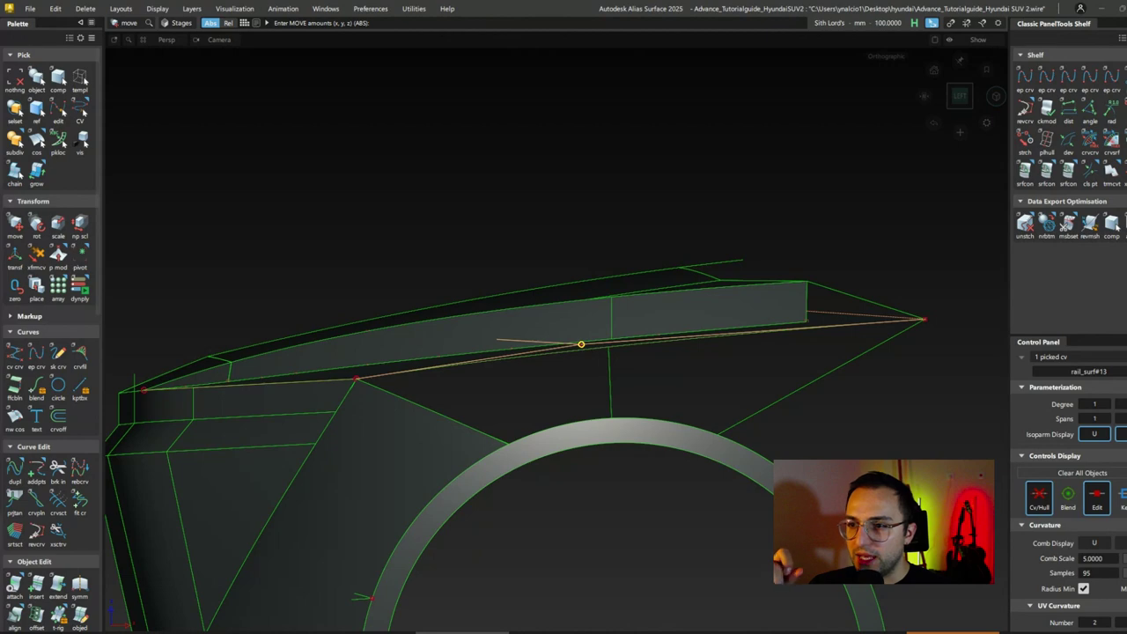
alt+shift+drag(583, 345, 658, 441)
click(496, 473)
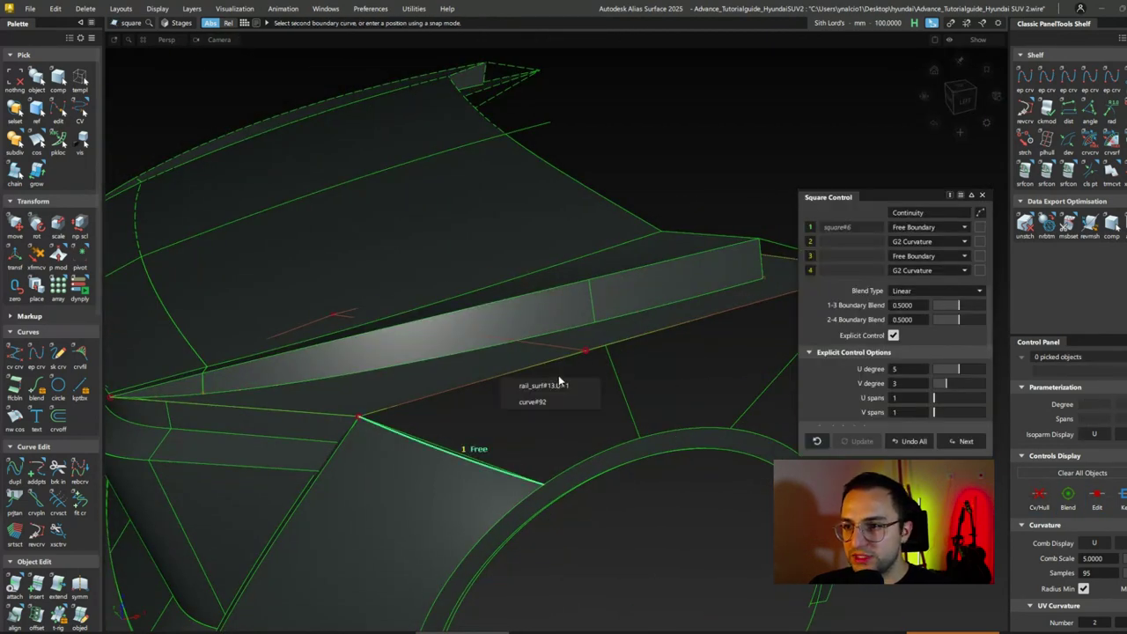
alt+shift+drag(745, 454, 642, 435)
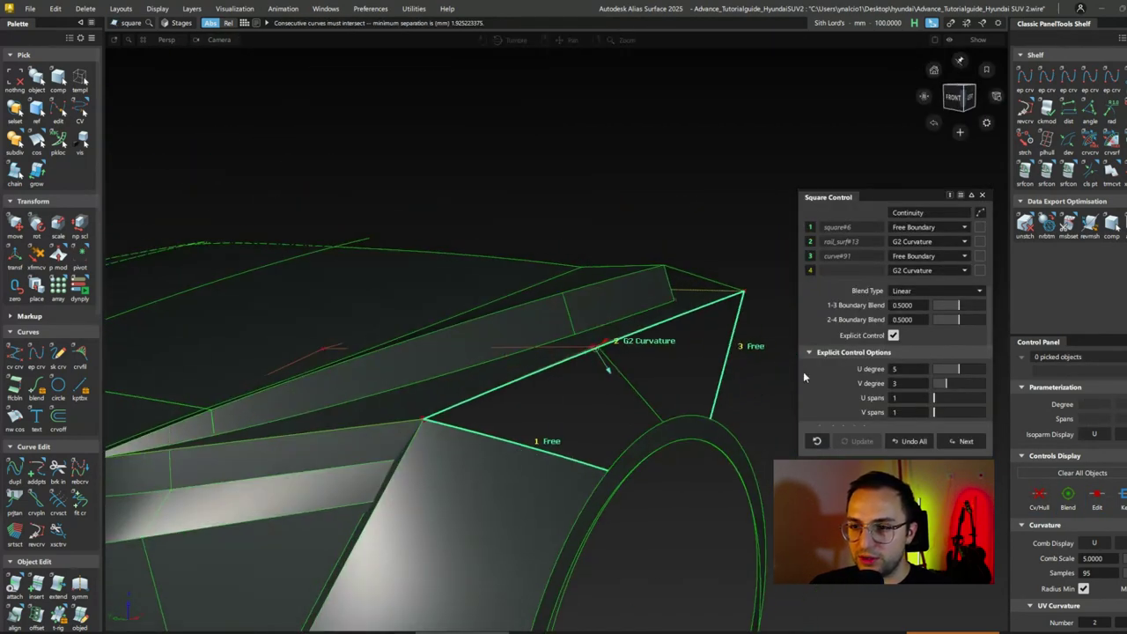
scroll(642, 435, up, 5)
Step: Finish square#7 over the upper fender with all four boundaries set to G0 Position
ctrl+shift+drag(705, 462, 709, 424)
key(ctrl+z)
key(ctrl+z)
key(ctrl+z)
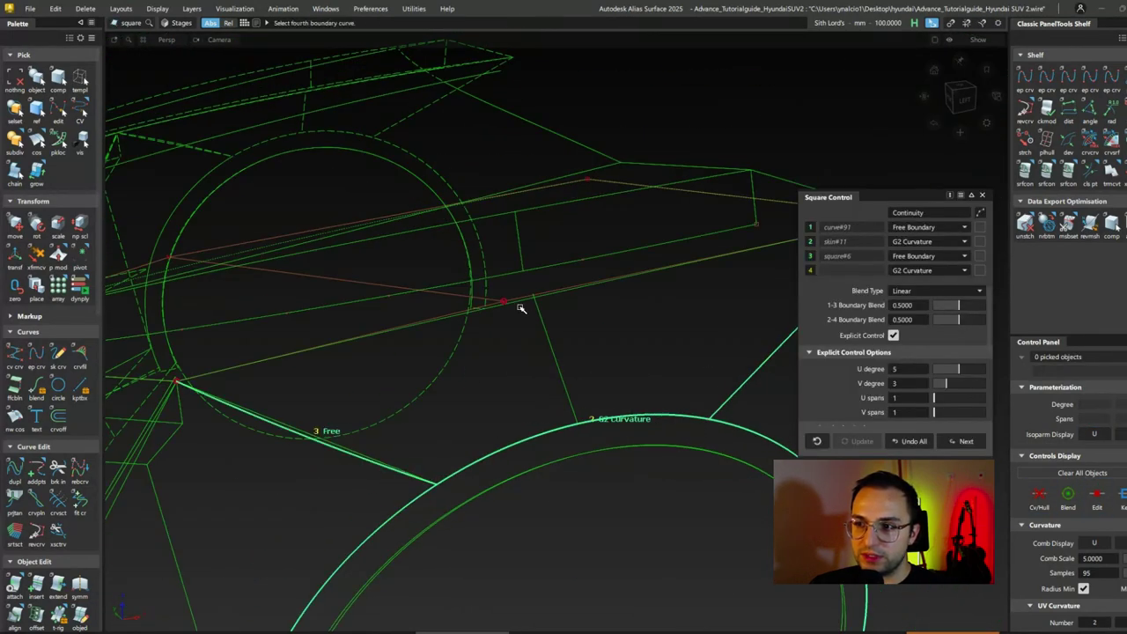
click(522, 301)
click(942, 241)
alt+shift+drag(749, 320, 705, 373)
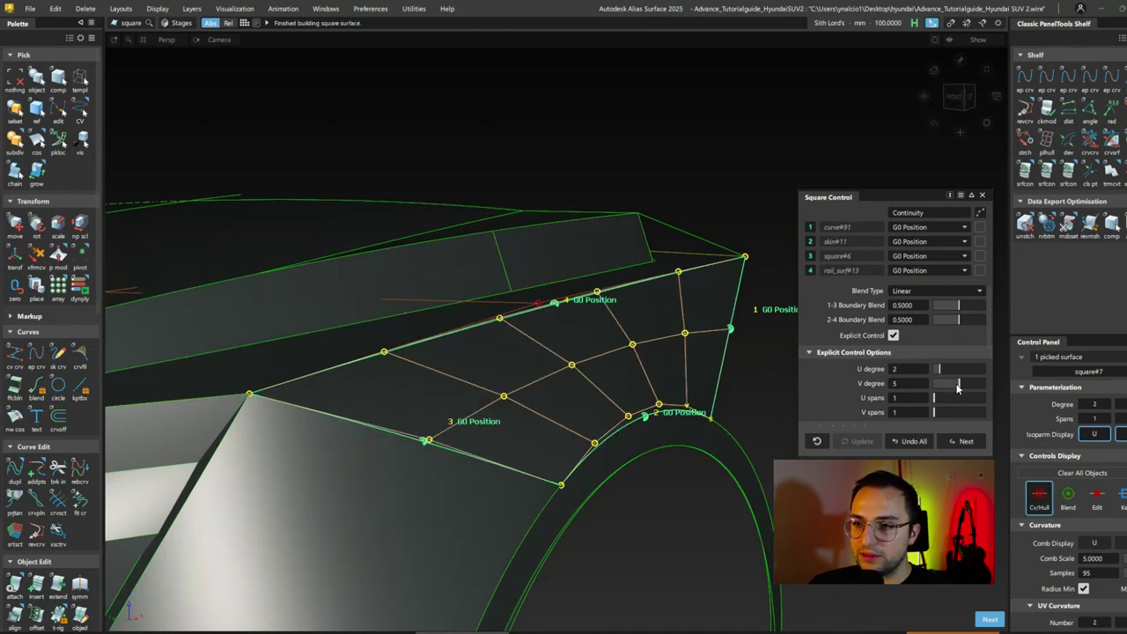
mouse_move(546, 414)
alt+shift+mouse_down()
mouse_move(428, 425)
mouse_move(496, 496)
mouse_move(423, 408)
mouse_move(437, 456)
mouse_move(350, 373)
mouse_move(491, 305)
mouse_move(695, 377)
mouse_move(749, 326)
mouse_move(775, 266)
mouse_move(707, 317)
mouse_move(645, 341)
mouse_move(258, 312)
mouse_move(647, 369)
mouse_move(297, 332)
mouse_move(596, 327)
mouse_move(548, 415)
alt+shift+mouse_up()
key(Escape)
Step: Accept the surface fillet and align the front-corner curve to the adjacent edge
click(549, 415)
key(ctrl+t)
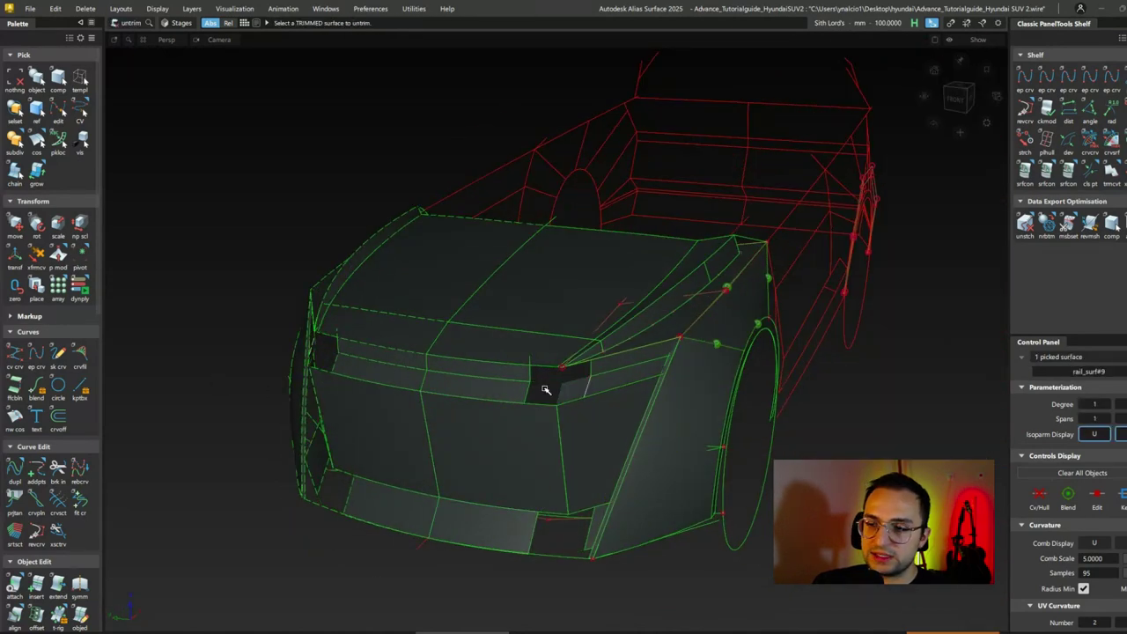
alt+shift+drag(556, 437, 587, 422)
key(alt+a)
click(649, 383)
alt+shift+right_drag(649, 382, 622, 366)
alt+shift+drag(622, 366, 596, 449)
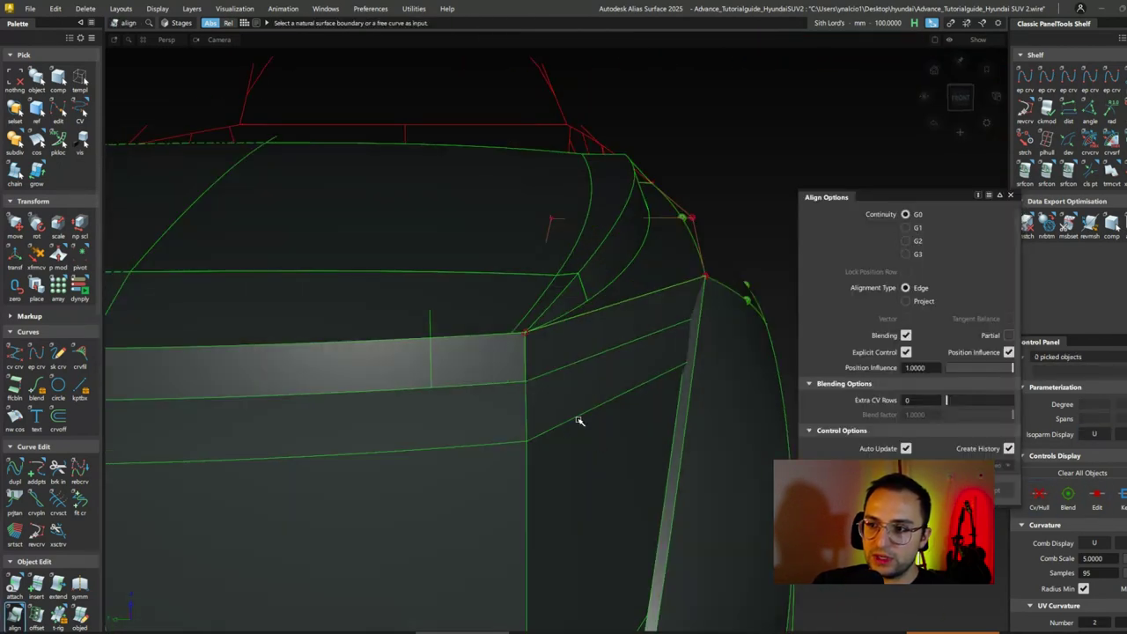
key(F2)
Step: Pick square#6's edge control points and slide them along X
mouse_move(599, 323)
alt+shift+mouse_down()
mouse_move(599, 448)
mouse_move(616, 530)
mouse_move(696, 347)
mouse_move(727, 390)
mouse_move(787, 209)
mouse_move(605, 327)
mouse_move(723, 384)
mouse_move(813, 453)
alt+shift+mouse_up()
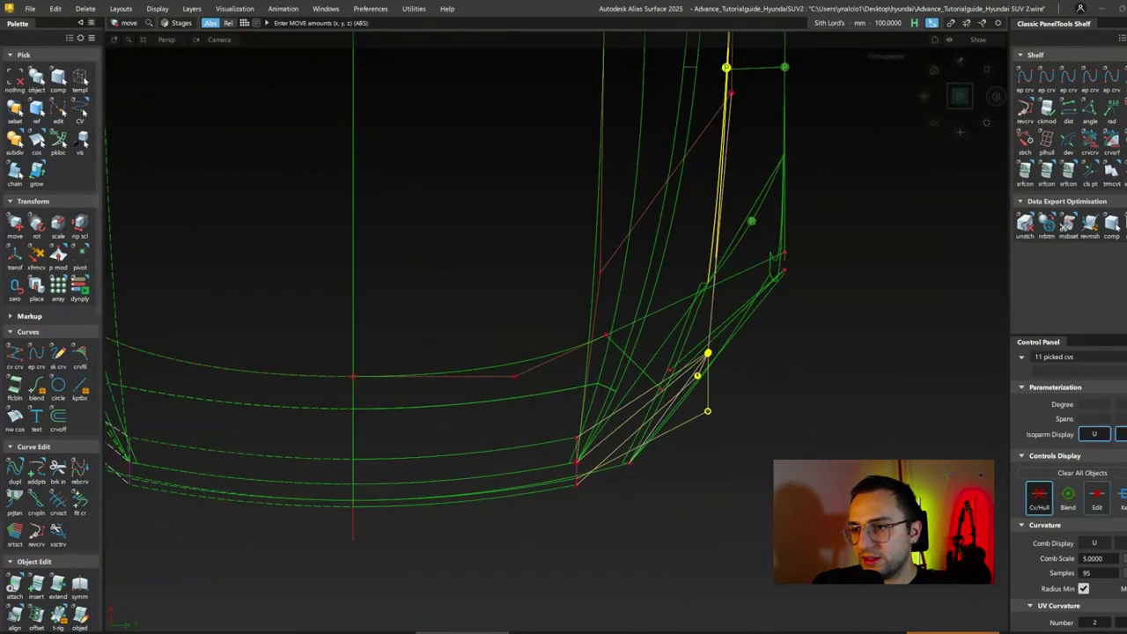
mouse_move(705, 396)
alt+shift+mouse_down()
mouse_move(649, 327)
mouse_move(277, 370)
mouse_move(493, 388)
mouse_move(542, 411)
mouse_move(783, 335)
mouse_move(705, 352)
mouse_move(786, 457)
alt+shift+mouse_up()
click(753, 361)
alt+shift+drag(699, 488, 749, 396)
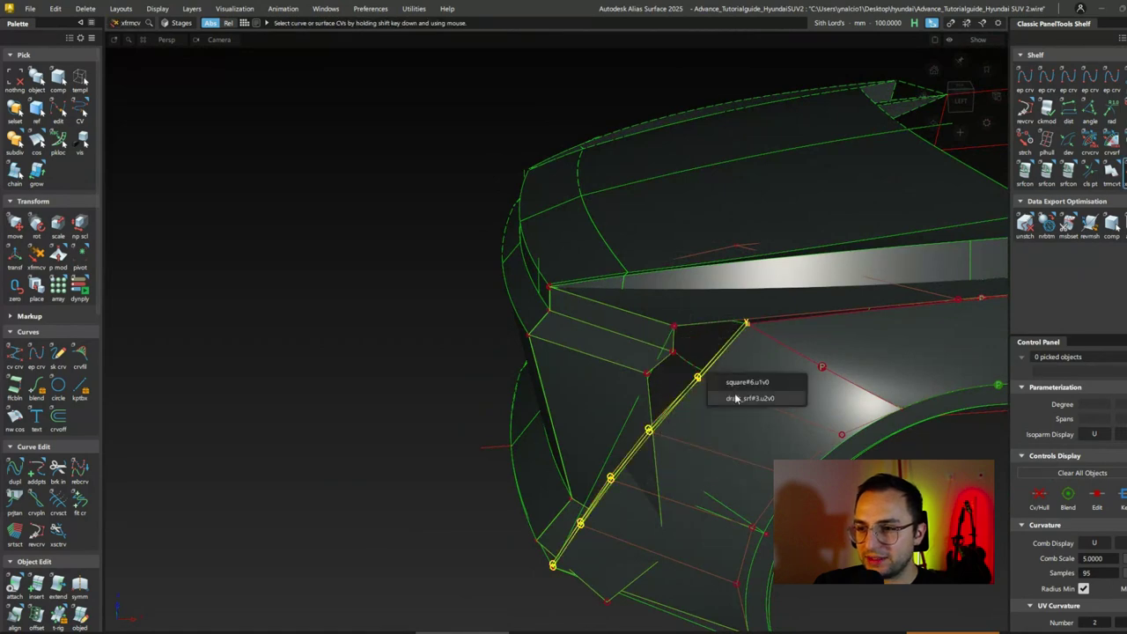
click(747, 383)
drag(328, 401, 25, 446)
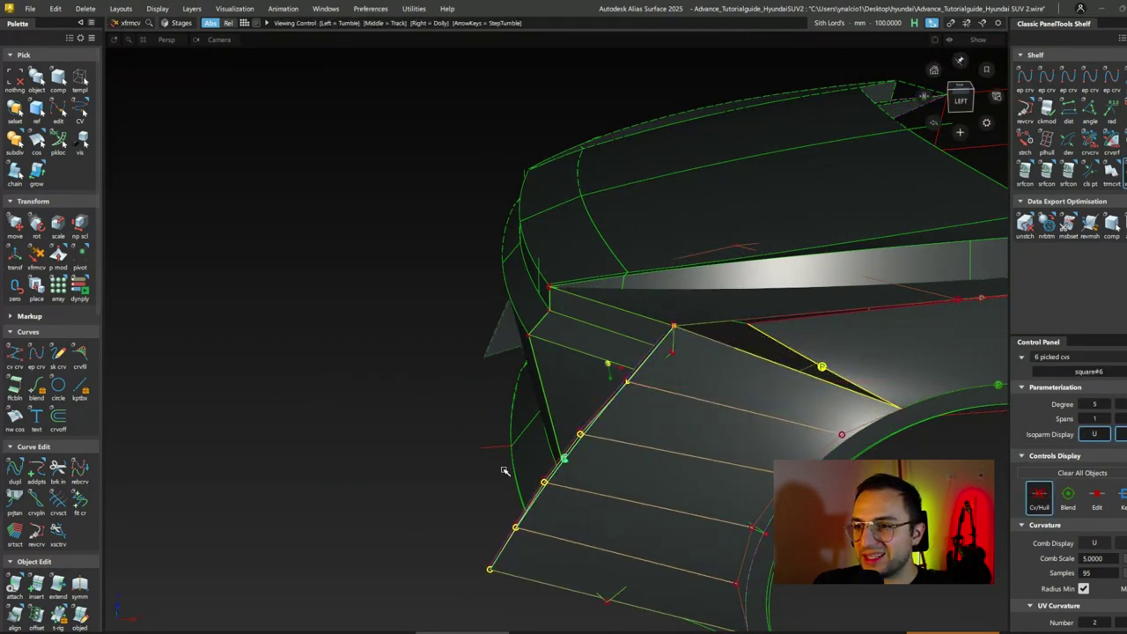
alt+shift+drag(539, 468, 566, 493)
Step: Push a corner control point of the front side surface outward along X
ctrl+shift+right_drag(566, 493, 604, 476)
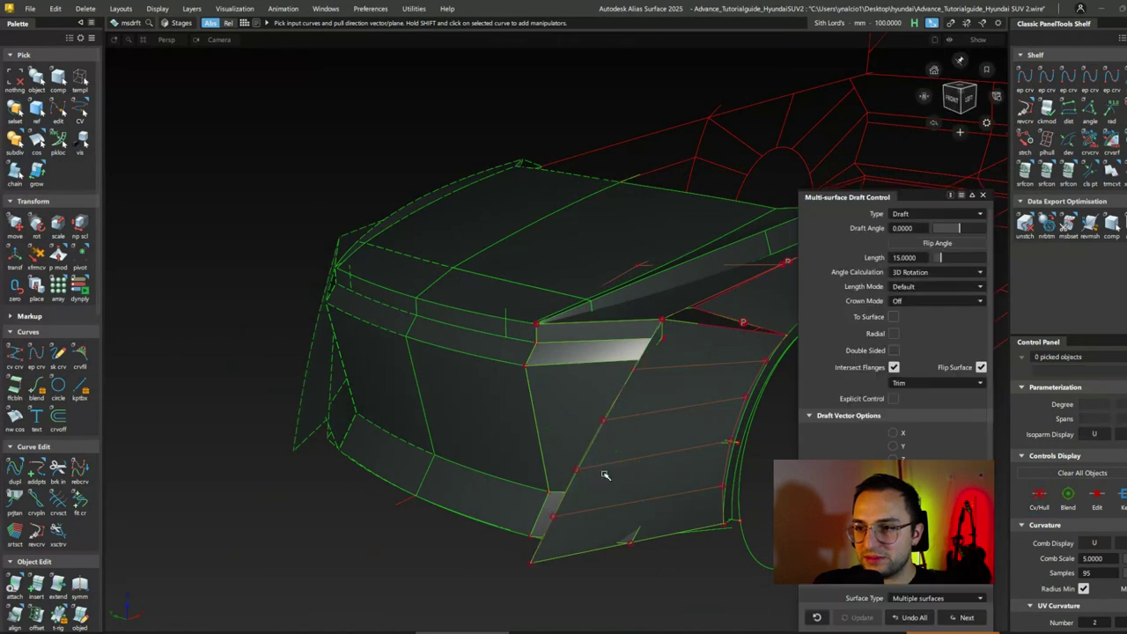
alt+shift+drag(604, 477, 378, 527)
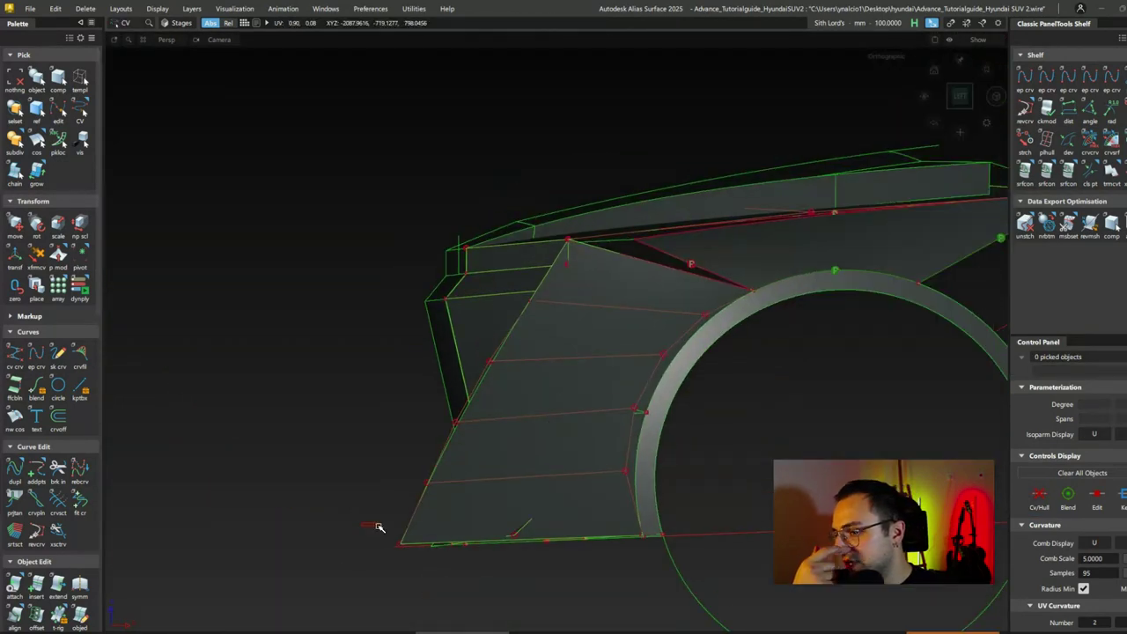
click(519, 466)
middle_drag(357, 490, 412, 479)
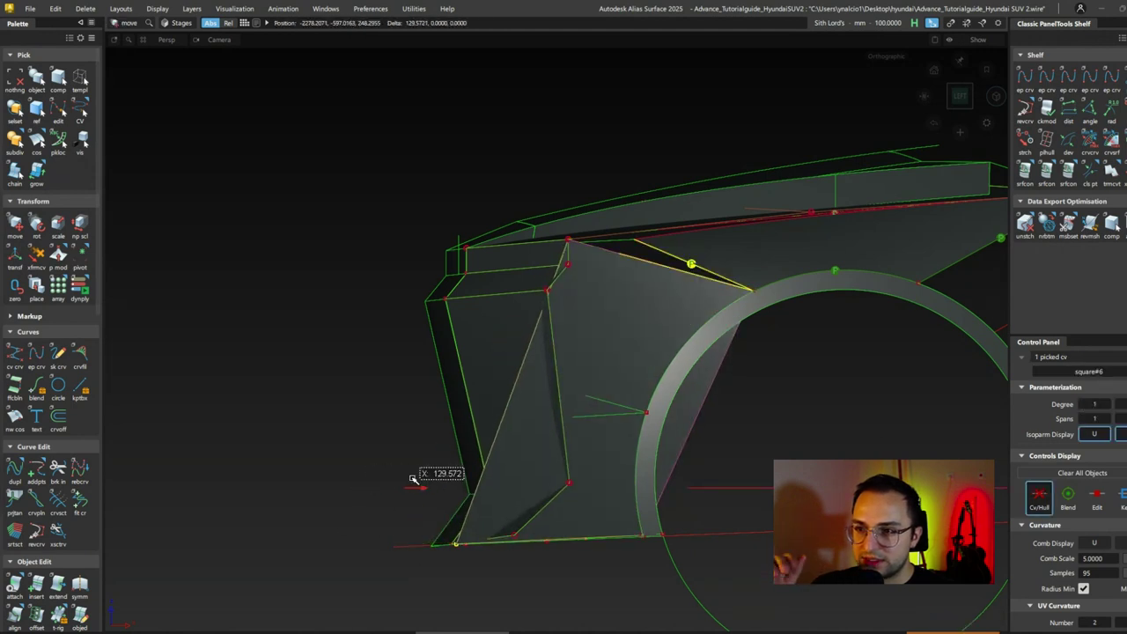
click(723, 416)
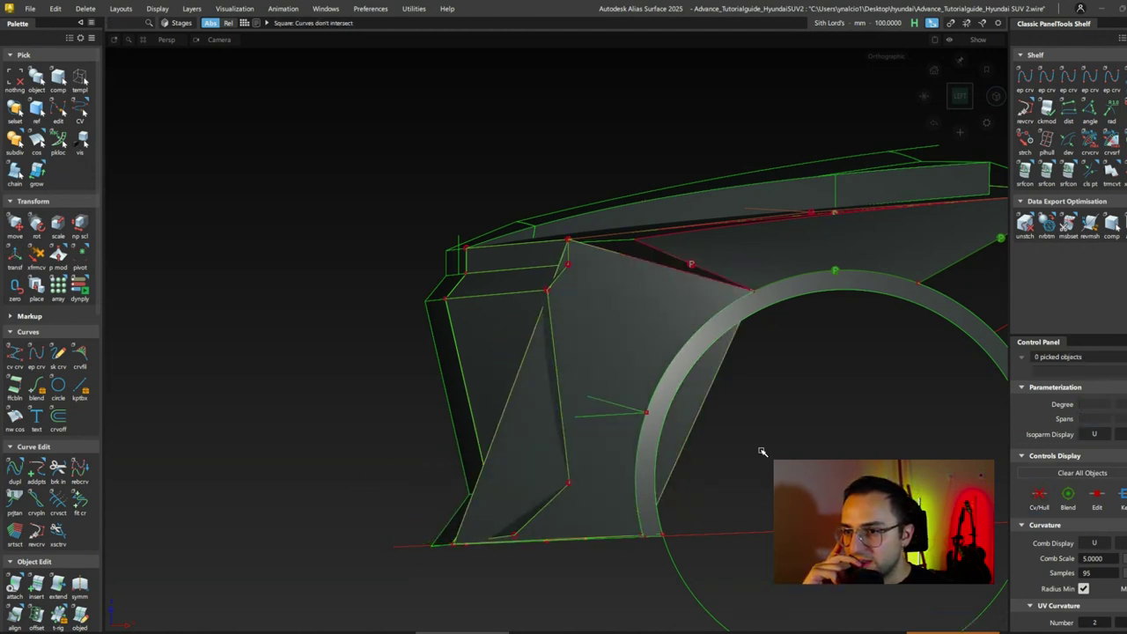
Step: Delete the Align construction history on square#6
click(67, 10)
click(97, 26)
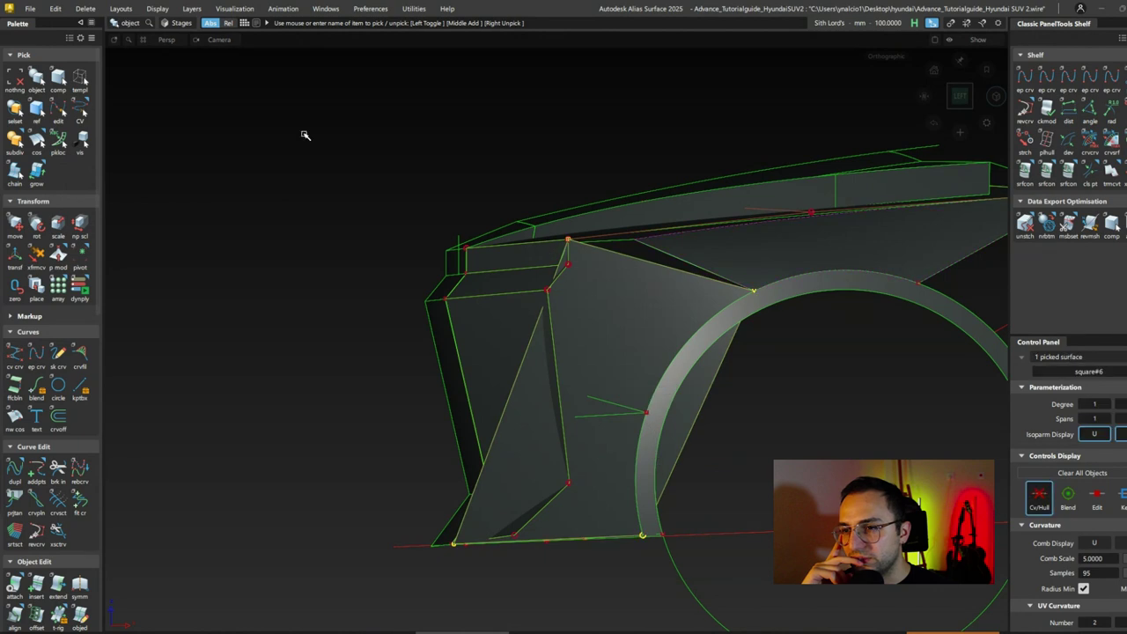
click(85, 8)
click(105, 45)
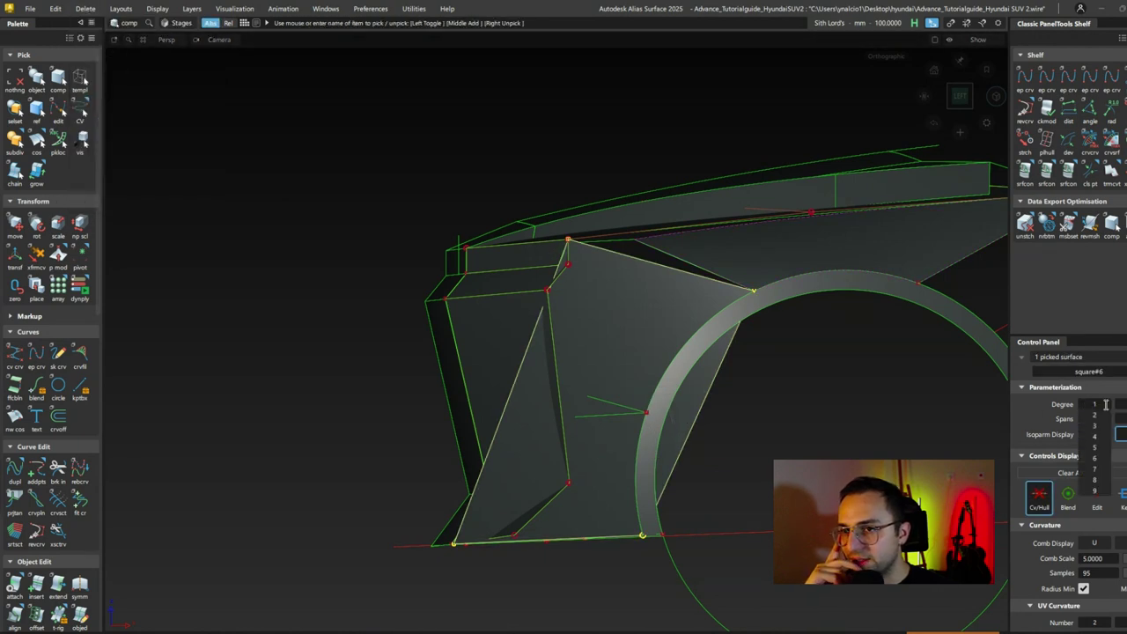
Step: Align square#6's edge to the wheel-arch edge with G0 continuity and blend 1.0
key(alt+a)
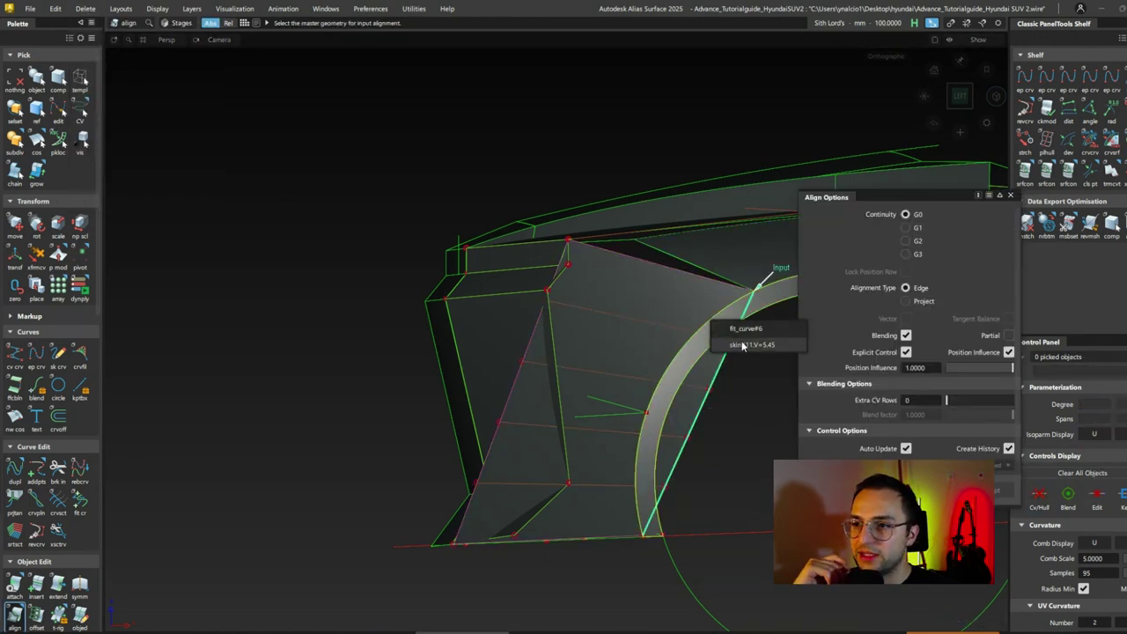
click(743, 347)
click(949, 400)
drag(947, 414, 1013, 414)
alt+shift+drag(669, 414, 452, 320)
key(Escape)
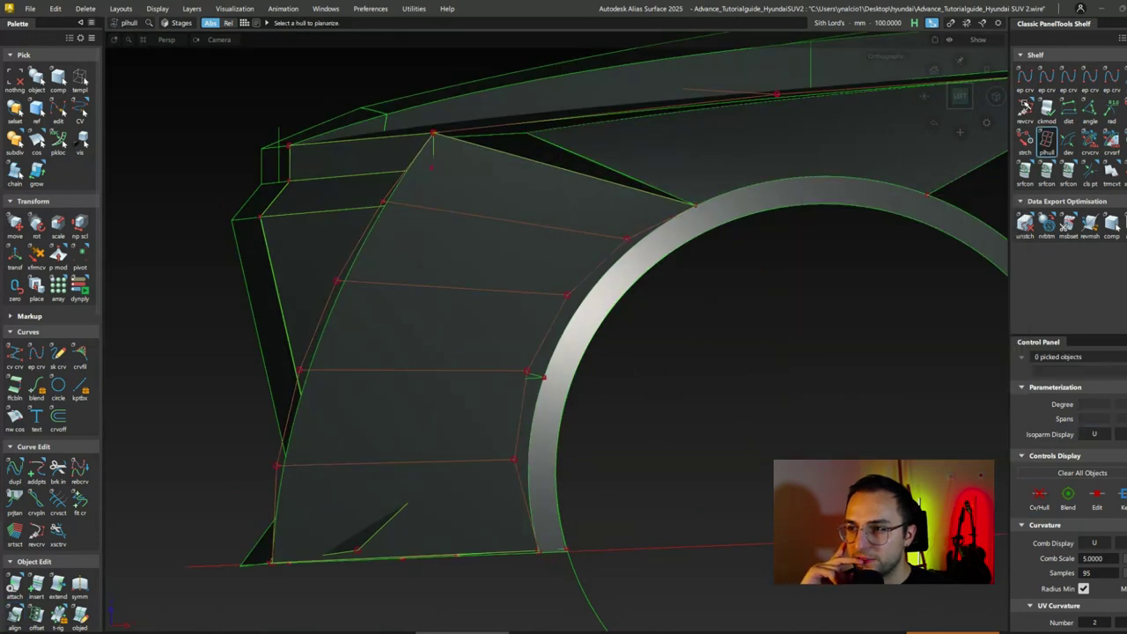
Step: Move square#6's front-edge CVs into a straighter line along the fender corner
drag(421, 339, 432, 337)
click(58, 78)
click(259, 456)
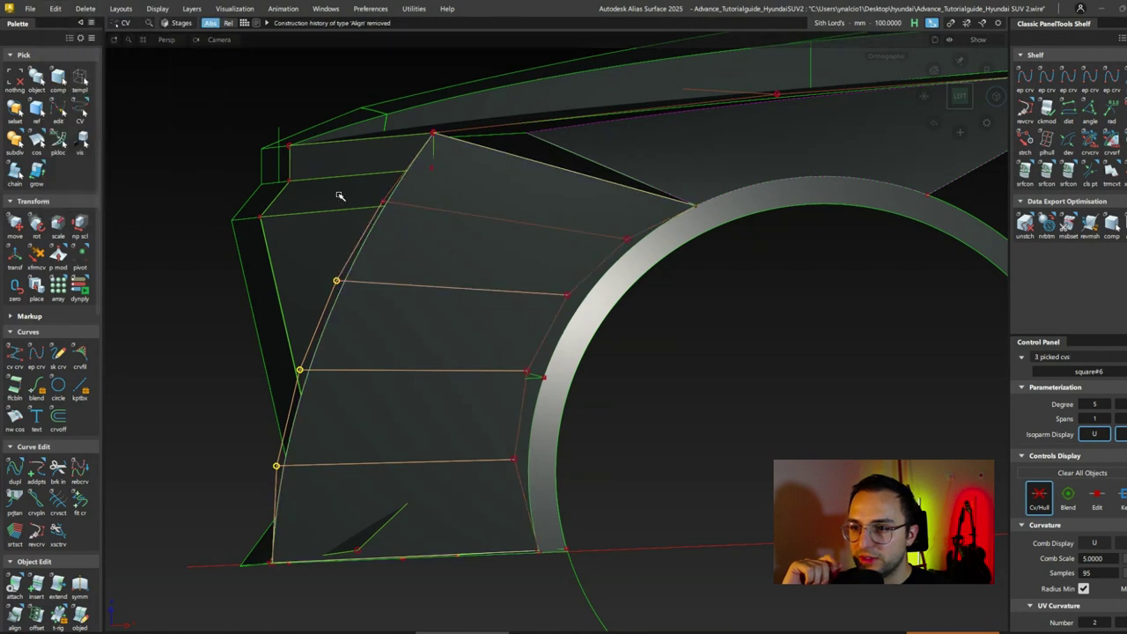
key(m)
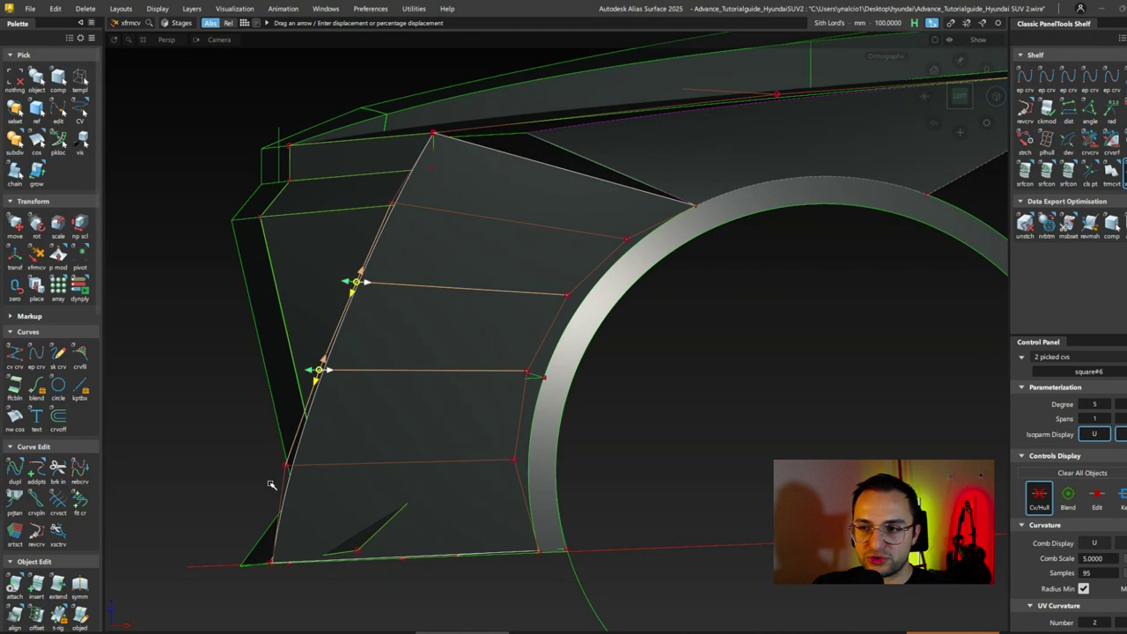
ctrl+shift+click(283, 466)
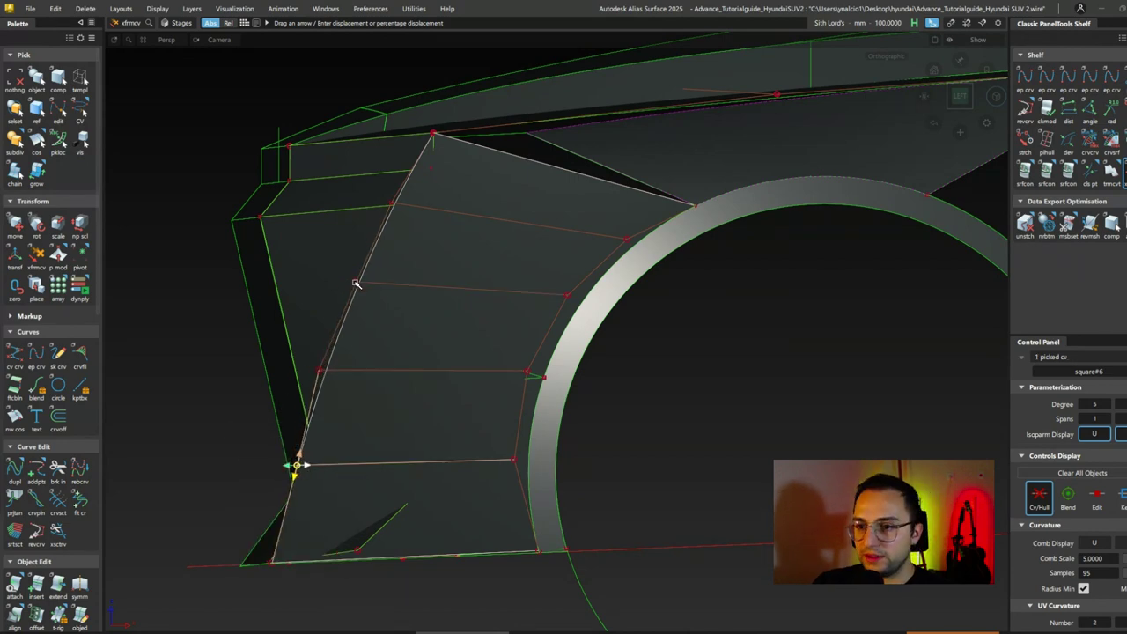
alt+shift+drag(371, 389, 410, 435)
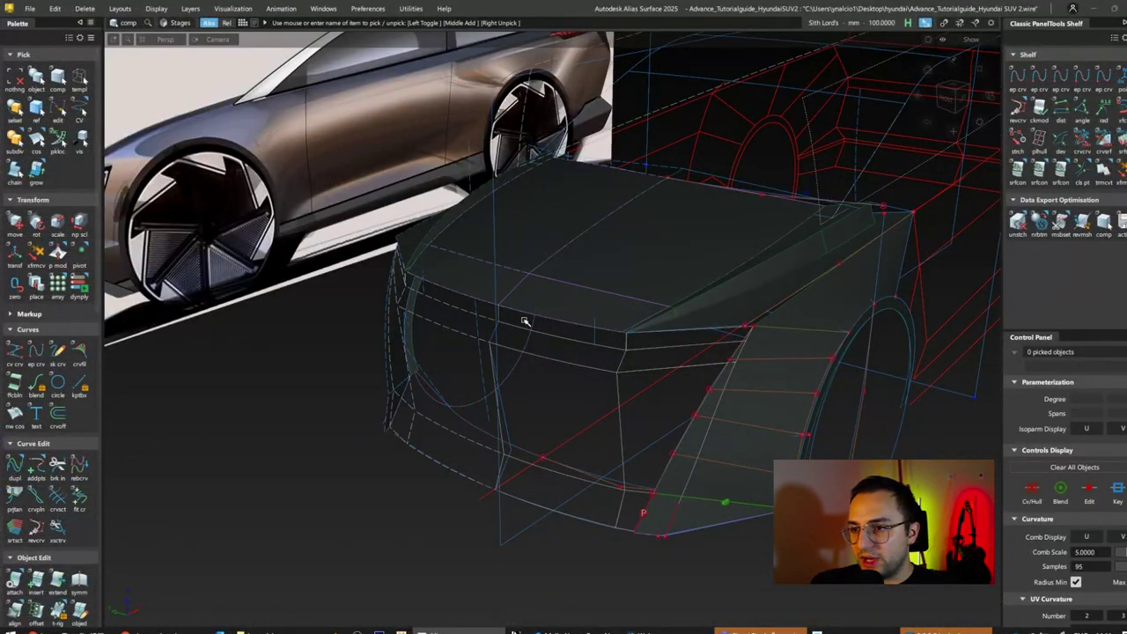
Step: Pull a draft surface off the front's upper edge with msdrft
alt+shift+drag(497, 342, 567, 328)
scroll(53, 352, down, 5)
click(58, 427)
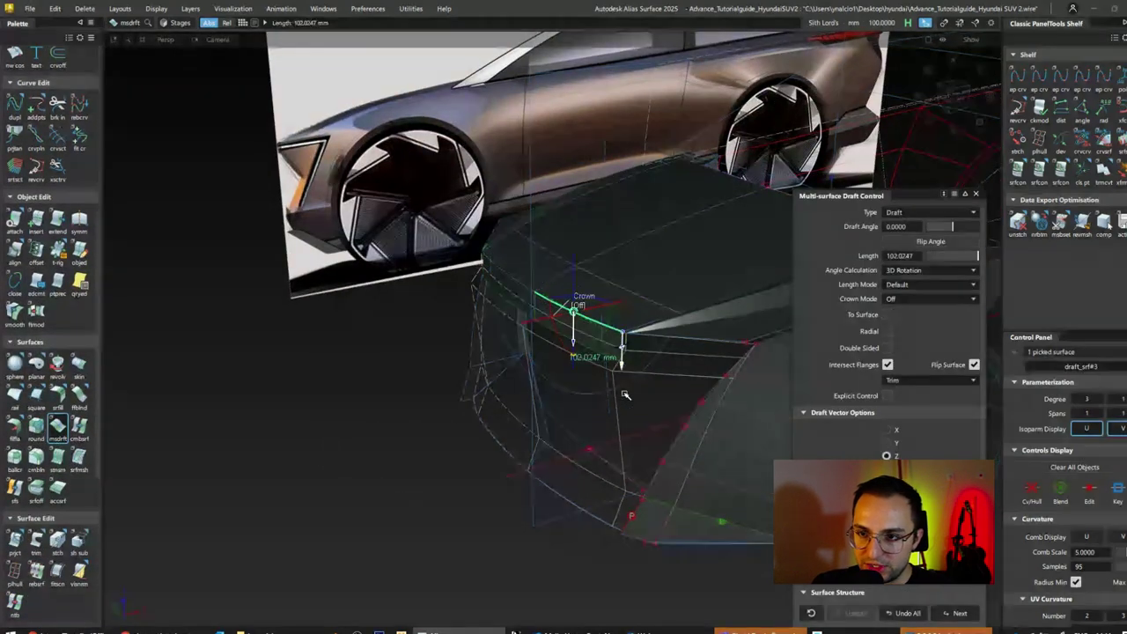
drag(632, 490, 572, 331)
key(Escape)
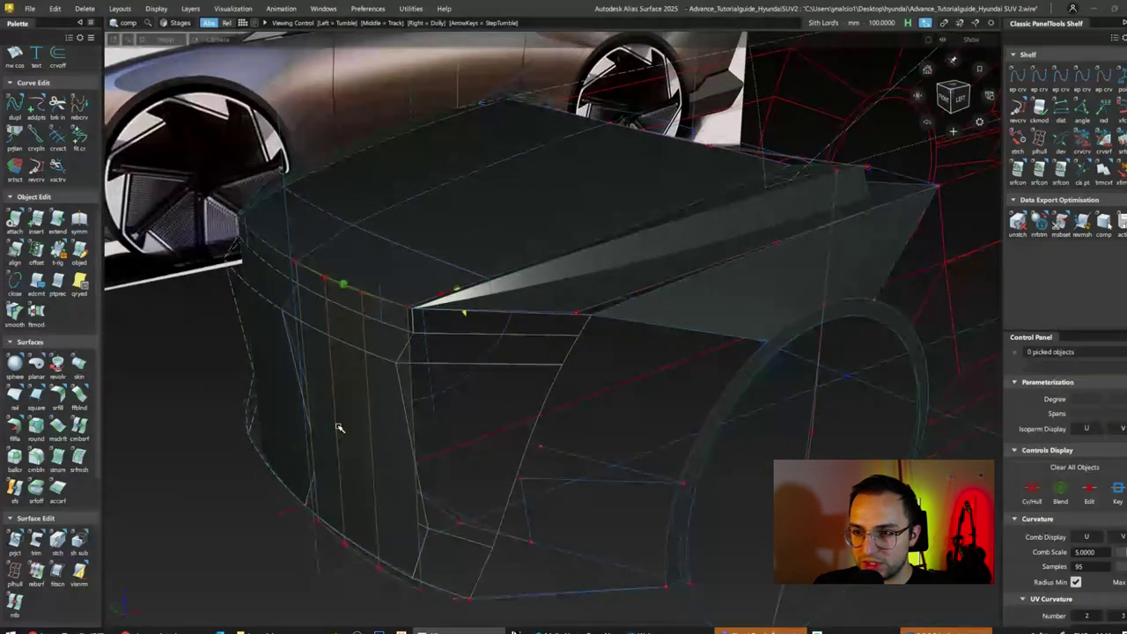
Step: Extend the front-corner curve
alt+shift+drag(345, 402, 290, 591)
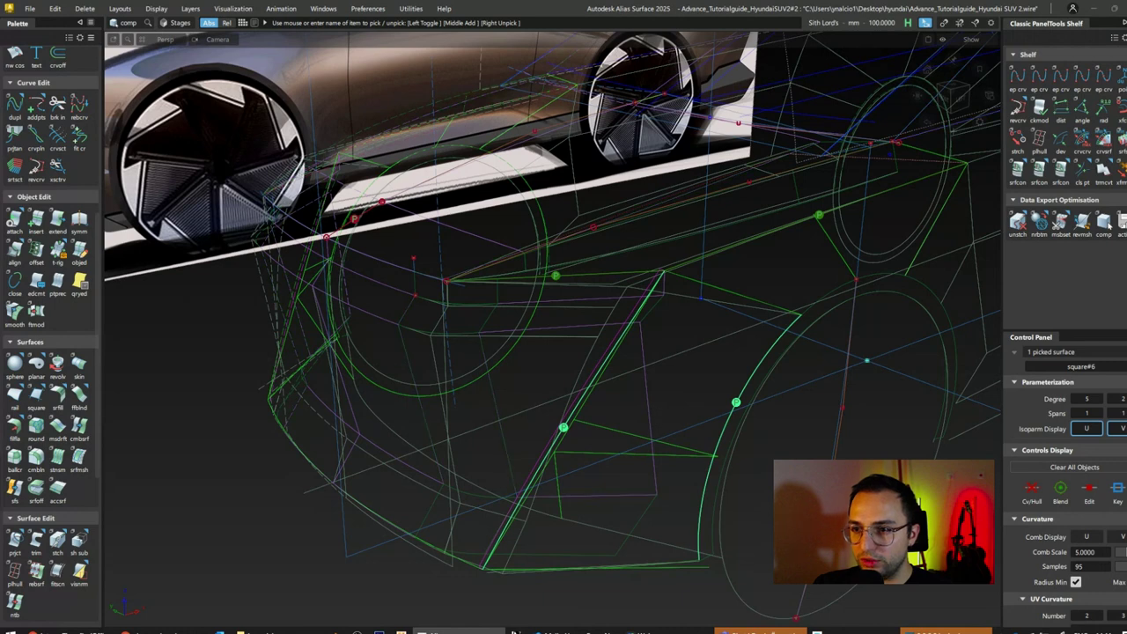
click(580, 246)
alt+shift+drag(580, 246, 555, 269)
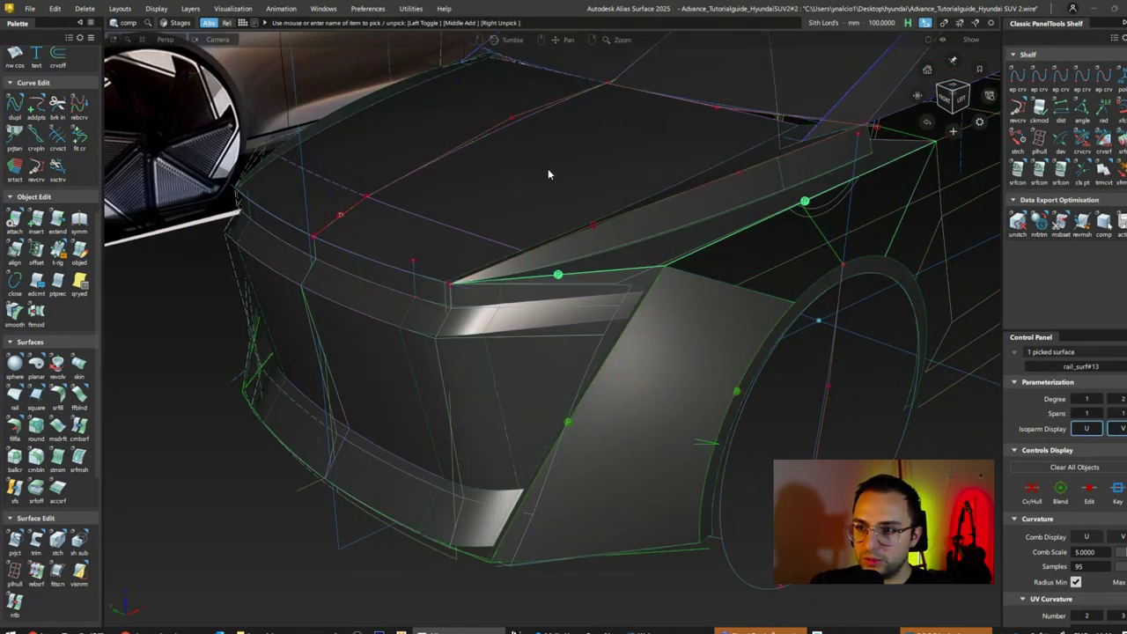
key(e)
alt+shift+right_drag(598, 273, 549, 323)
click(417, 325)
key(Return)
alt+shift+right_drag(416, 325, 446, 401)
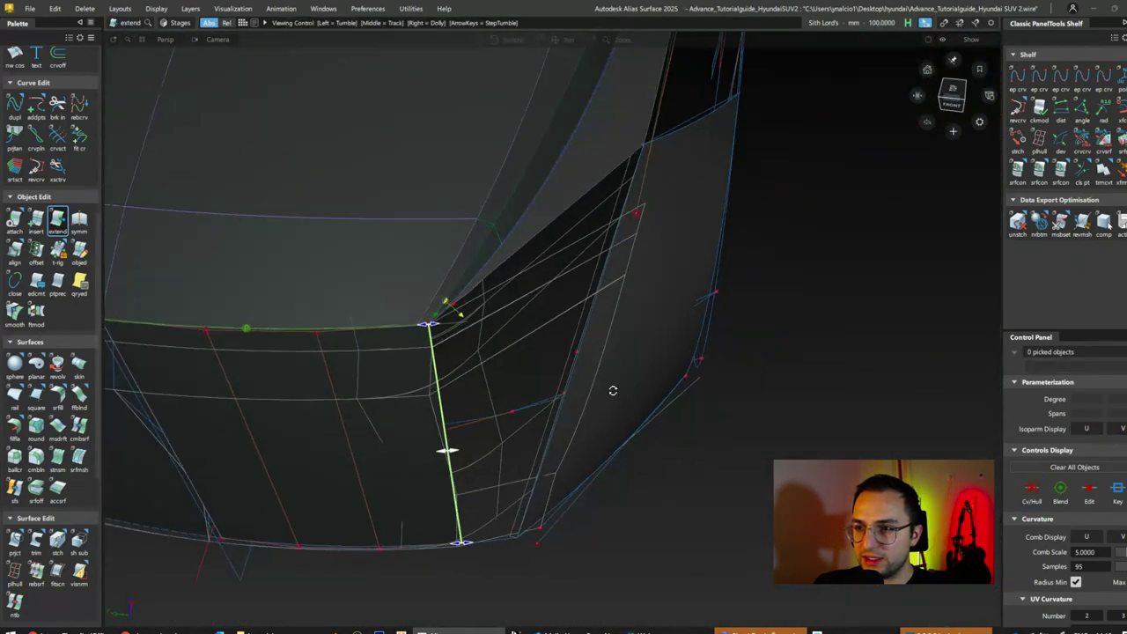
Step: Build monorail surface rail_surf#15 from curve#71 with G0 generation and rail
key(r)
click(519, 300)
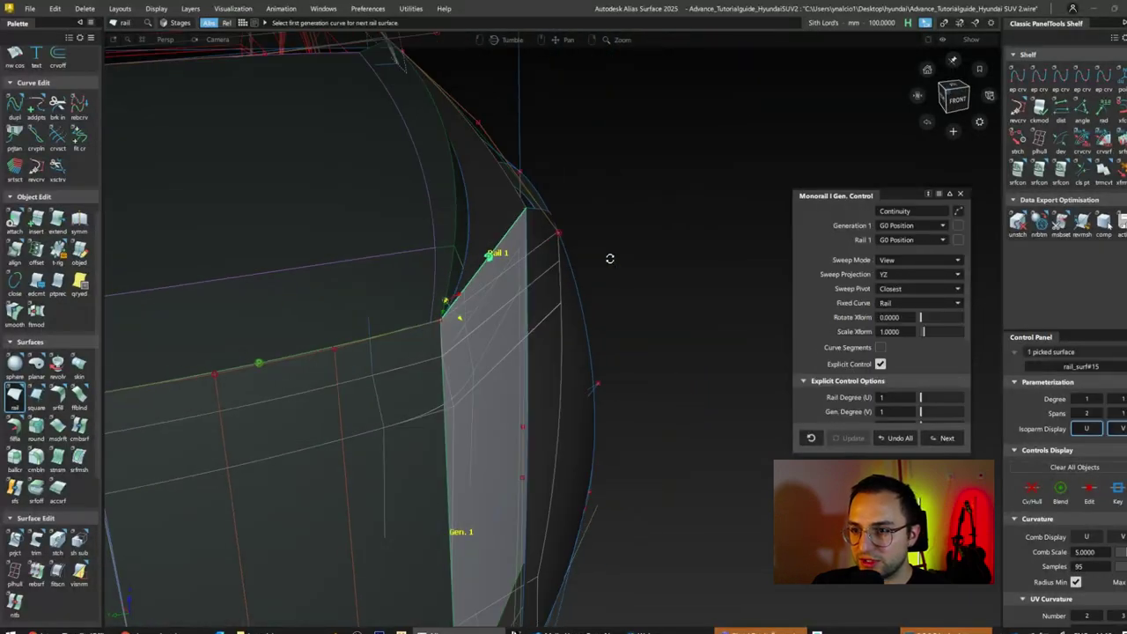
alt+shift+right_drag(614, 255, 697, 344)
key(e)
click(458, 357)
alt+shift+drag(697, 345, 634, 347)
Step: Pick square#6 in the side view and set Canvases transparency to 0.40
alt+shift+right_drag(634, 347, 669, 289)
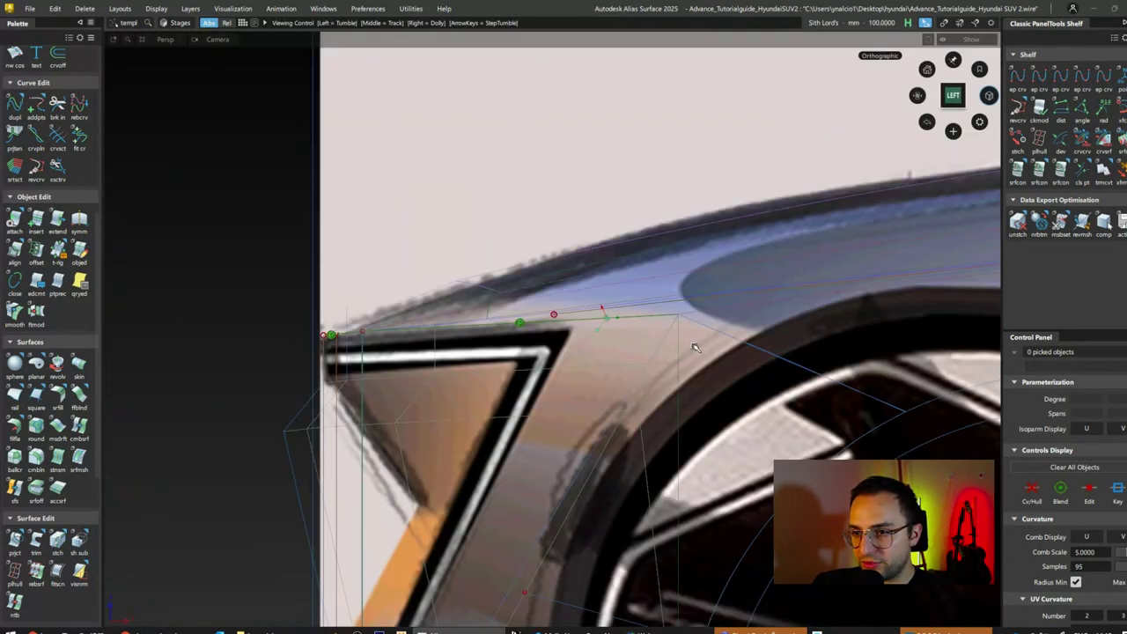
click(679, 300)
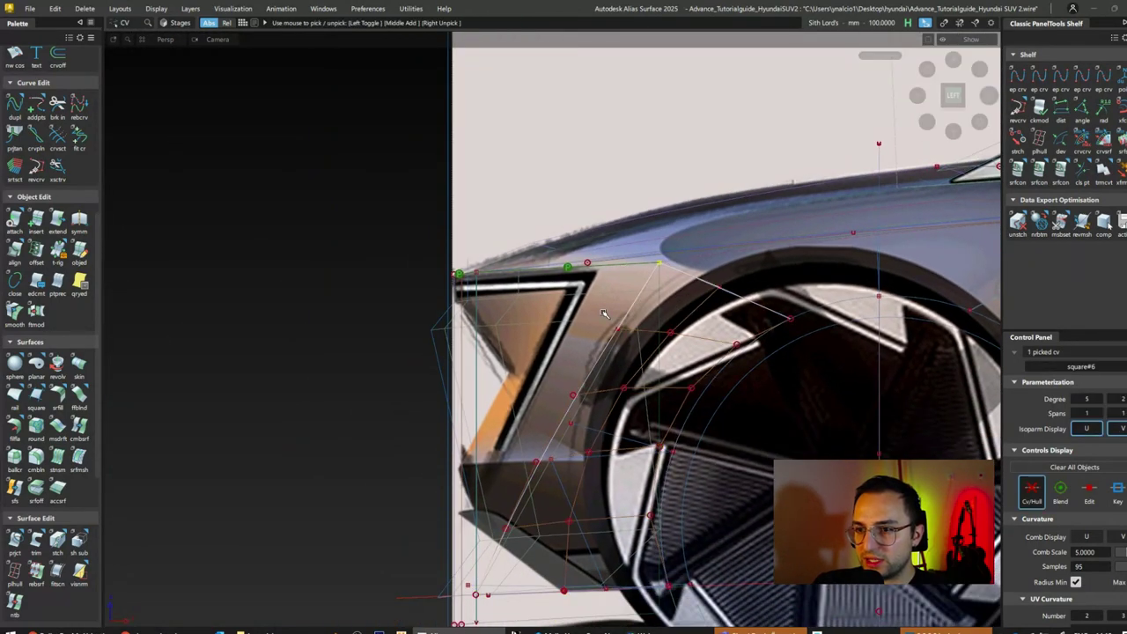
key(F9)
click(1118, 606)
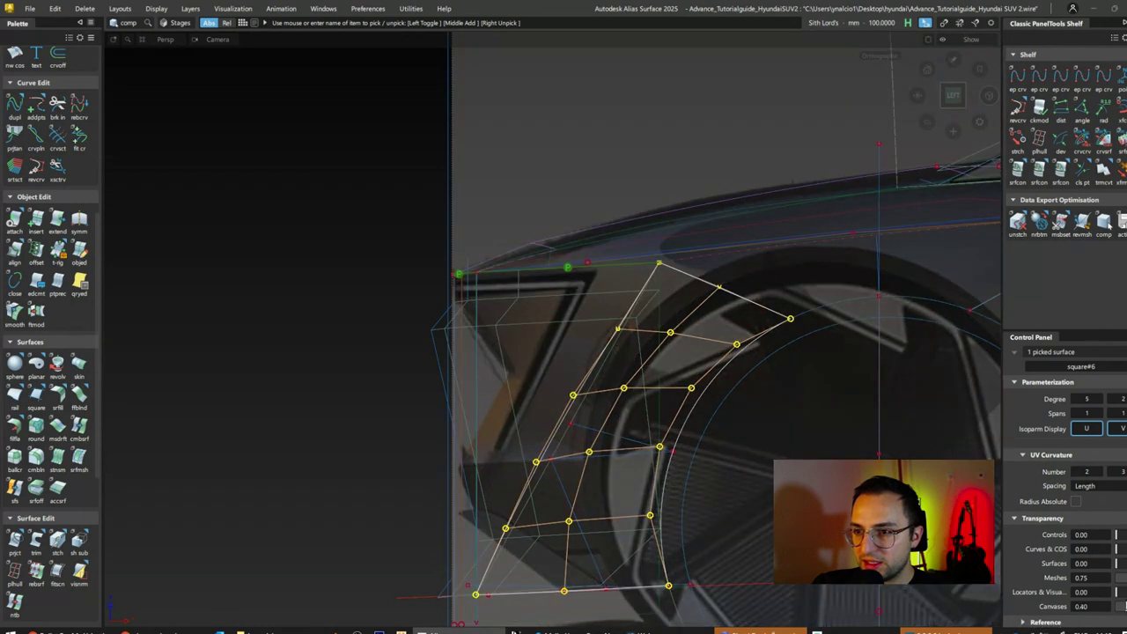
Step: Shift square#6's top hull CVs about 34.2 along X to match the sketch
drag(678, 251, 549, 363)
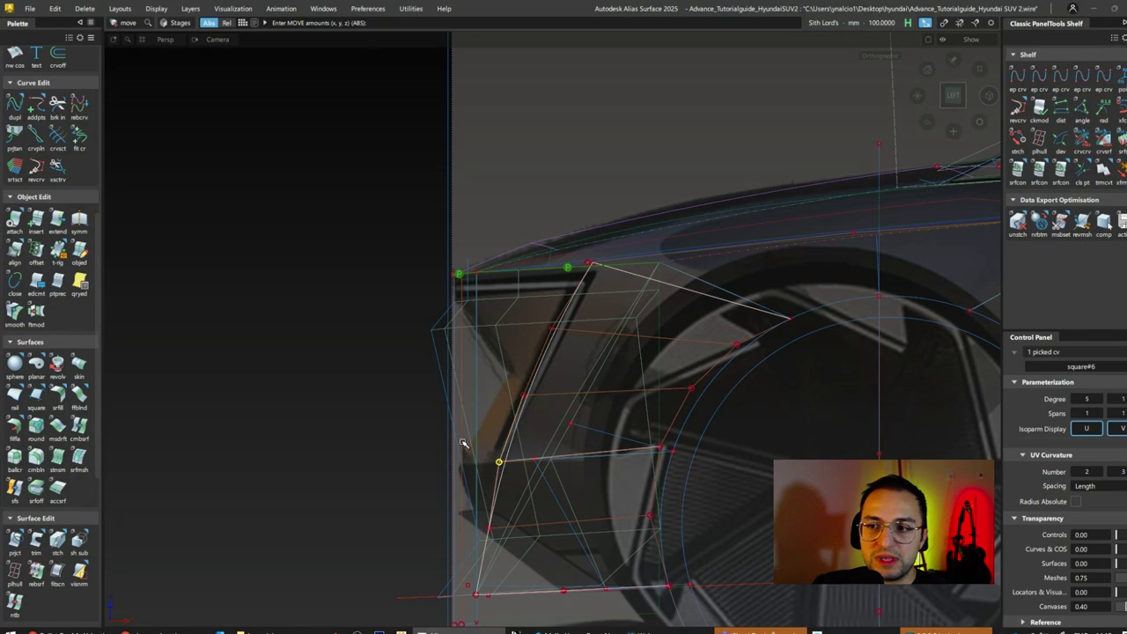
alt+shift+drag(605, 391, 342, 329)
alt+shift+drag(525, 277, 679, 348)
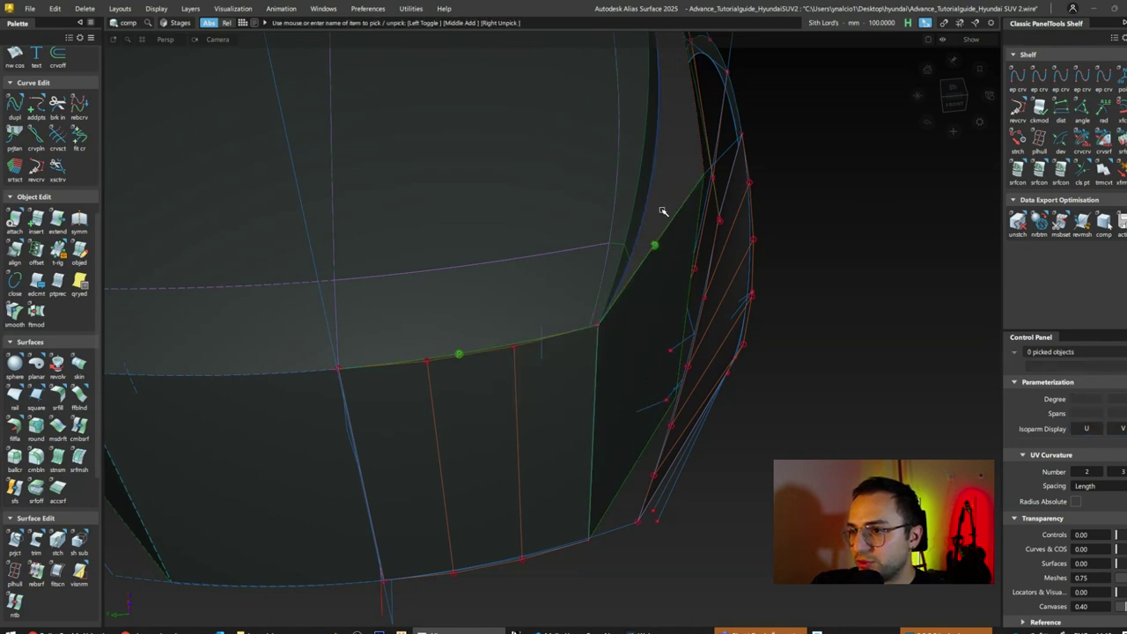
Step: Push a control point on curve#71 along X
click(705, 175)
ctrl+shift+drag(881, 203, 350, 203)
alt+shift+drag(361, 313, 820, 352)
scroll(802, 315, down, 3)
scroll(614, 228, up, 8)
alt+shift+drag(614, 228, 310, 526)
Step: Draft the bumper edge into draft_srf#4 with length 30 and angle flipped to −30
click(57, 427)
click(662, 473)
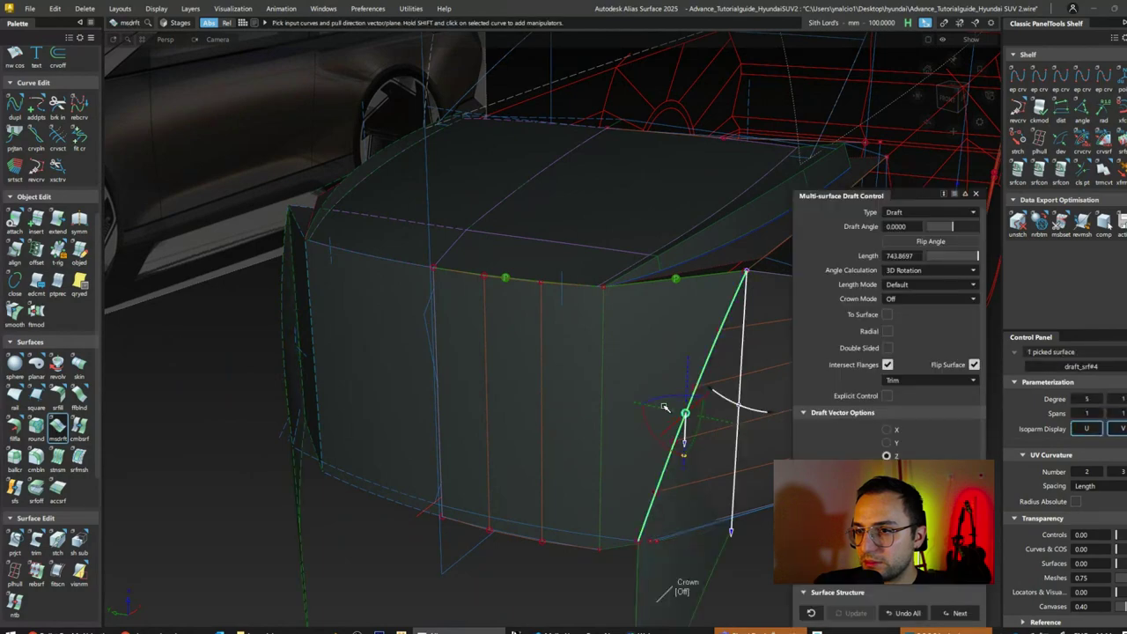
drag(665, 407, 805, 363)
alt+shift+drag(563, 352, 675, 368)
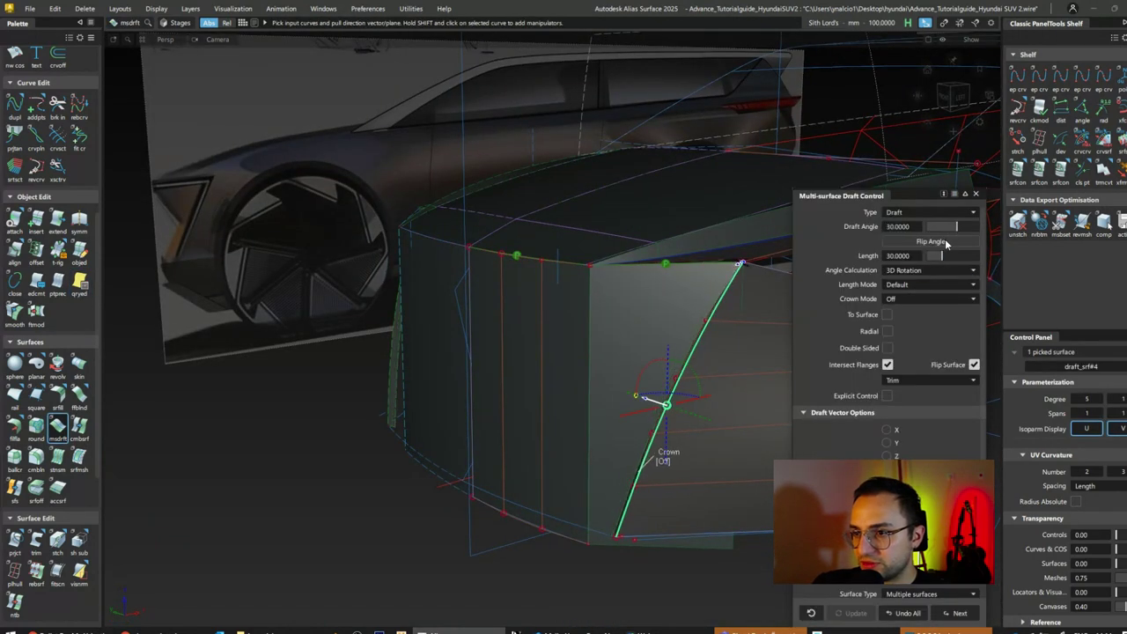
click(945, 243)
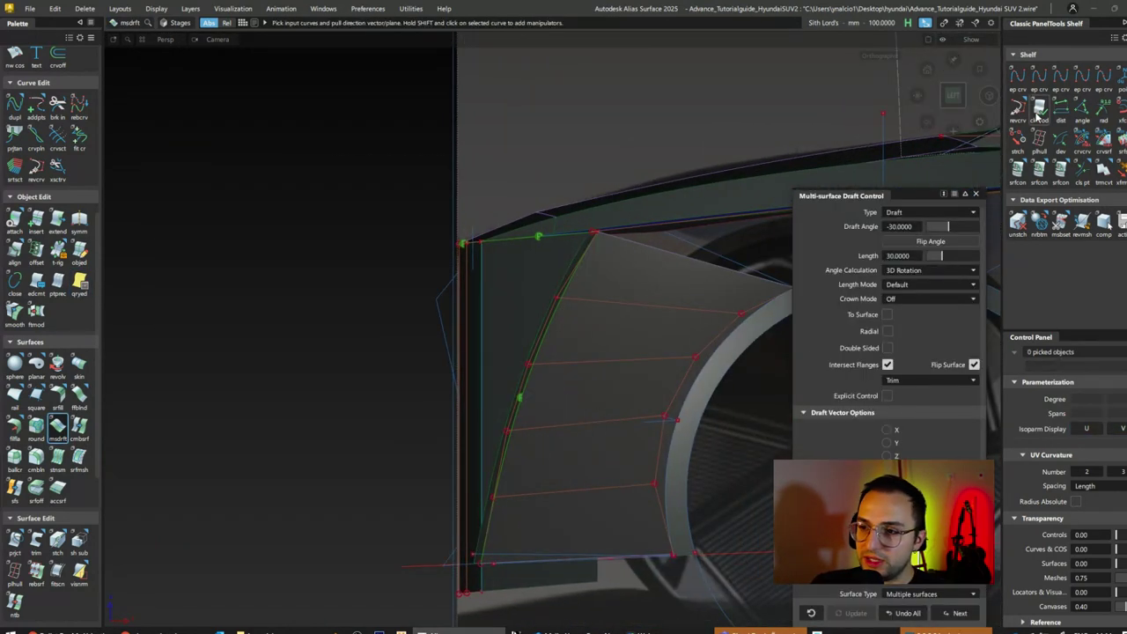
click(1039, 136)
alt+shift+drag(582, 290, 556, 429)
alt+shift+right_drag(556, 429, 534, 244)
alt+shift+drag(534, 244, 767, 213)
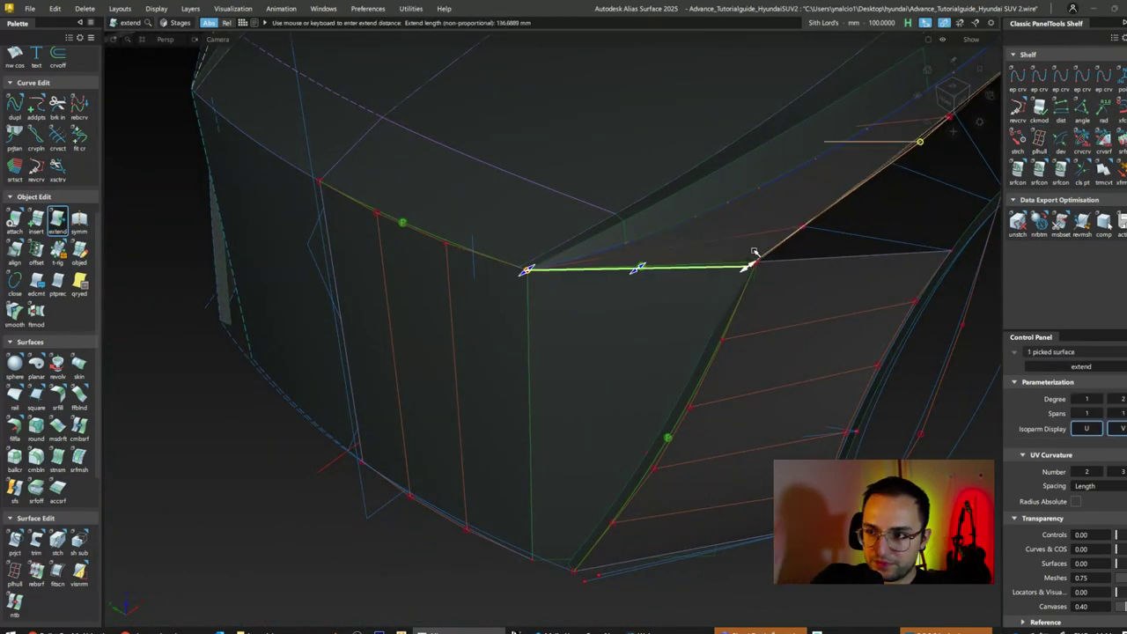
Step: Extend the corner surface edge about 137 mm and align it to the neighbouring edge
alt+shift+drag(755, 256, 711, 316)
key(a)
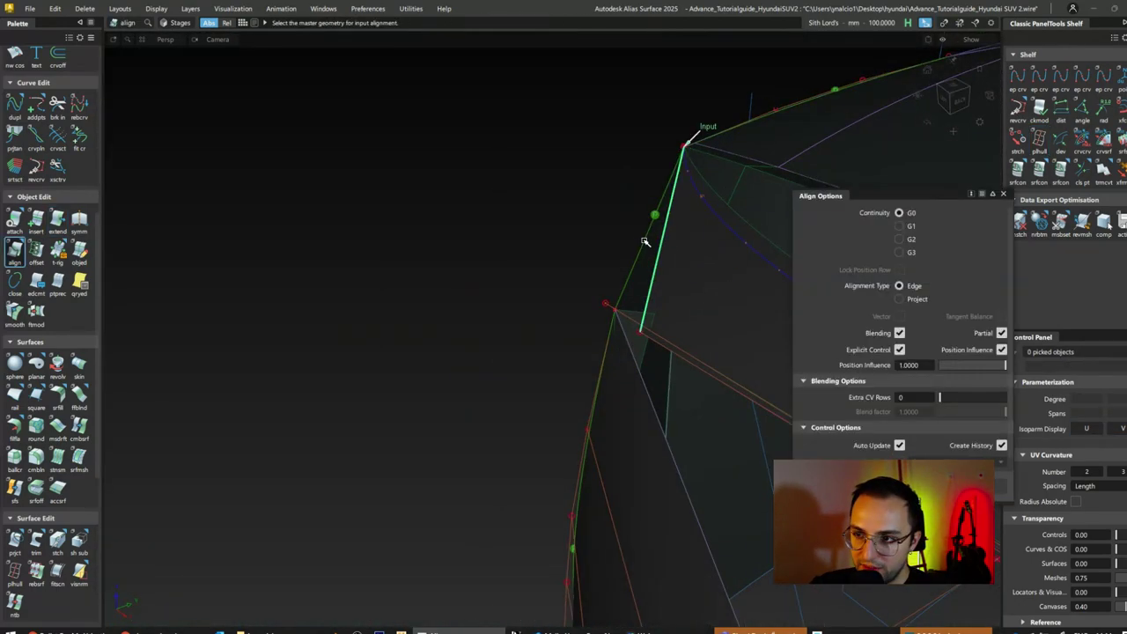
click(643, 254)
alt+shift+drag(613, 313, 598, 252)
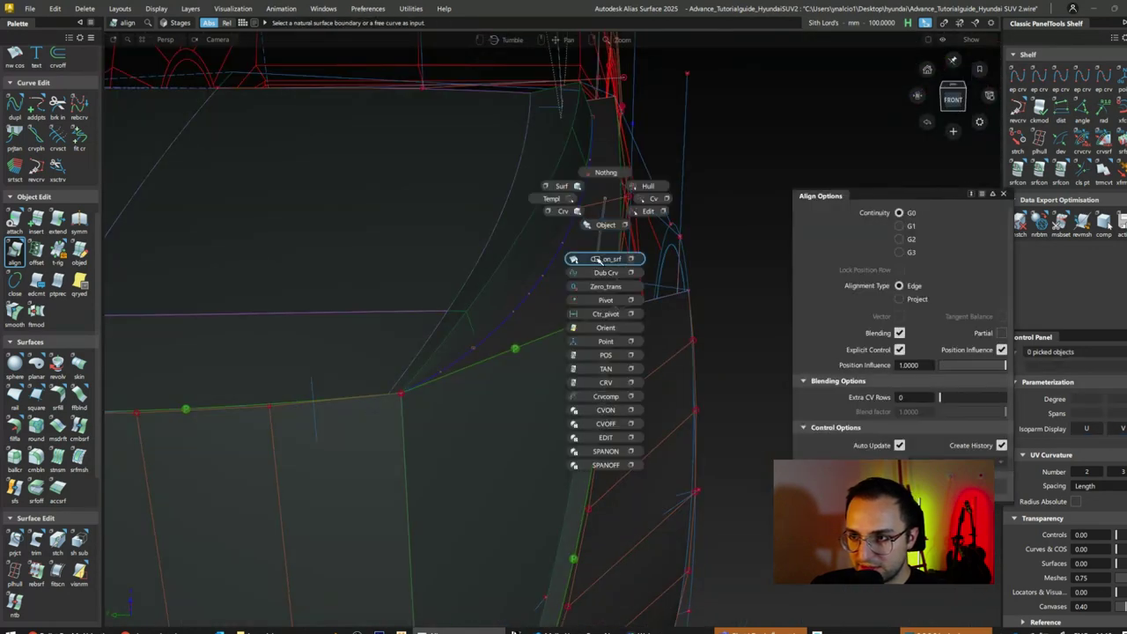
click(599, 253)
alt+shift+drag(459, 374, 598, 301)
Step: Clear the stray grey patch near the bumper edge, deleting unused shaders
alt+shift+drag(464, 382, 287, 177)
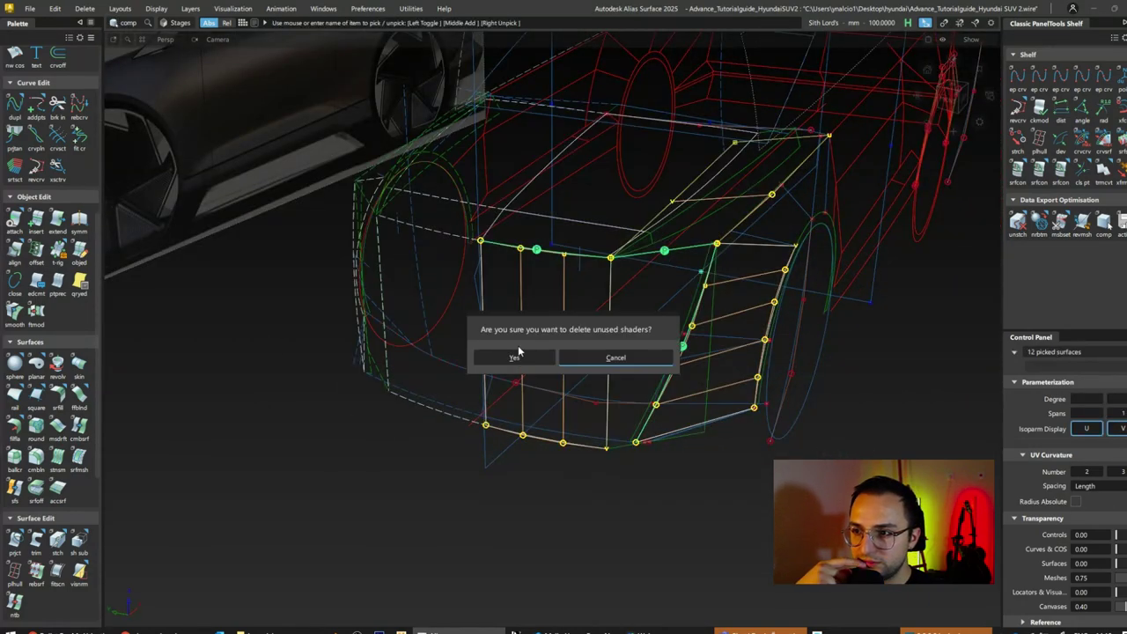
click(516, 357)
mouse_move(518, 359)
alt+shift+mouse_down()
mouse_move(566, 322)
mouse_move(543, 364)
mouse_move(628, 466)
mouse_move(460, 334)
mouse_move(676, 309)
alt+shift+mouse_up()
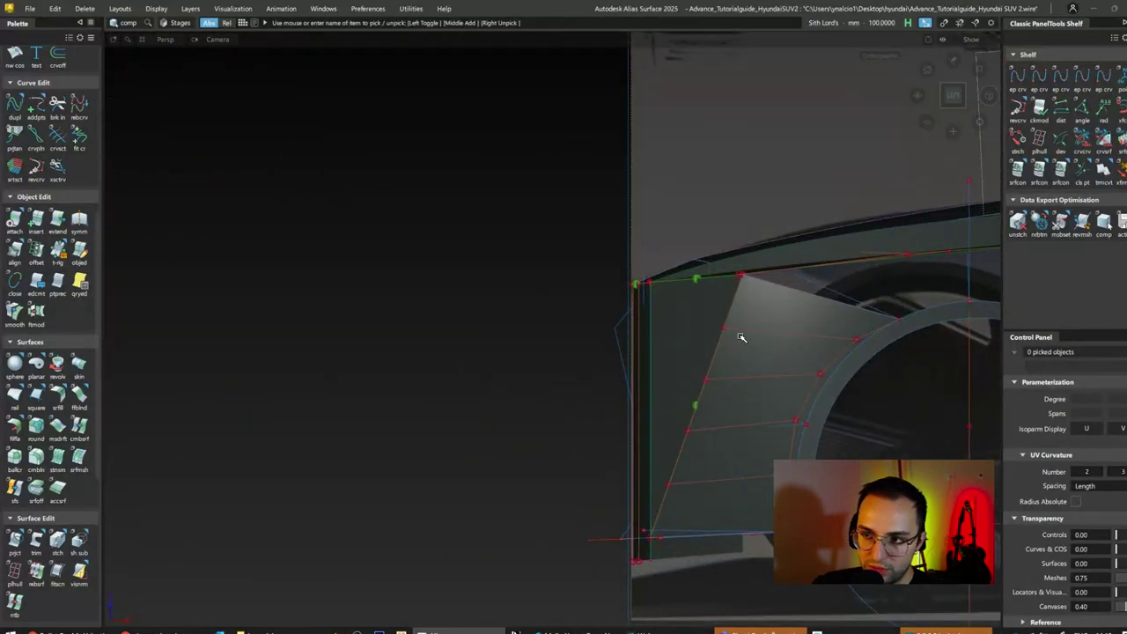
key(ctrl+z)
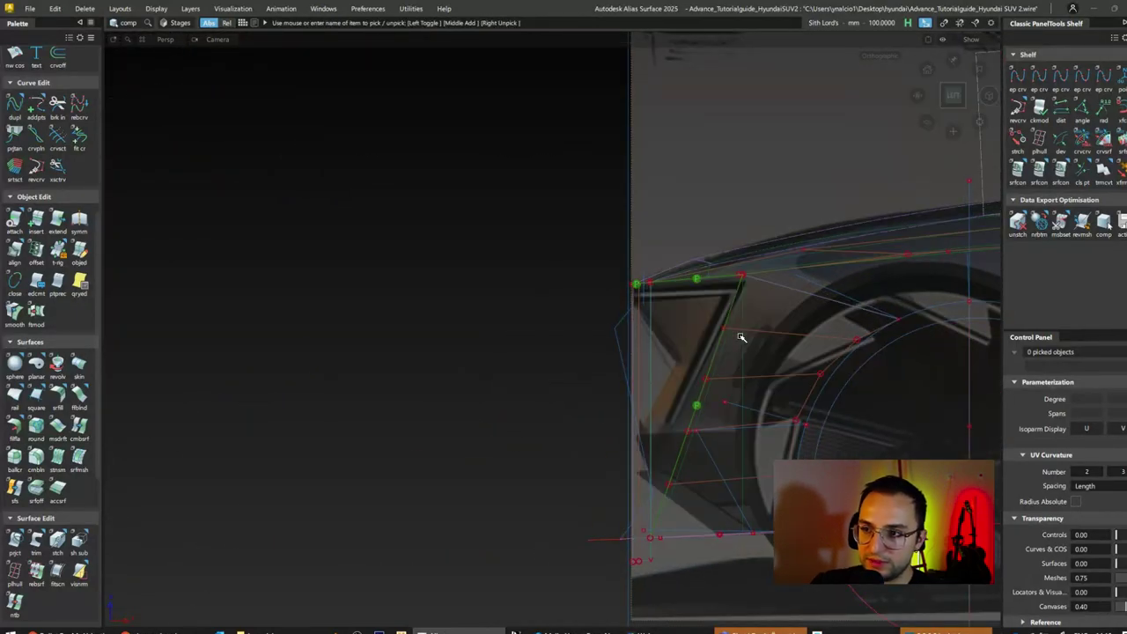
alt+shift+drag(742, 337, 624, 307)
ctrl+shift+right_drag(629, 324, 645, 325)
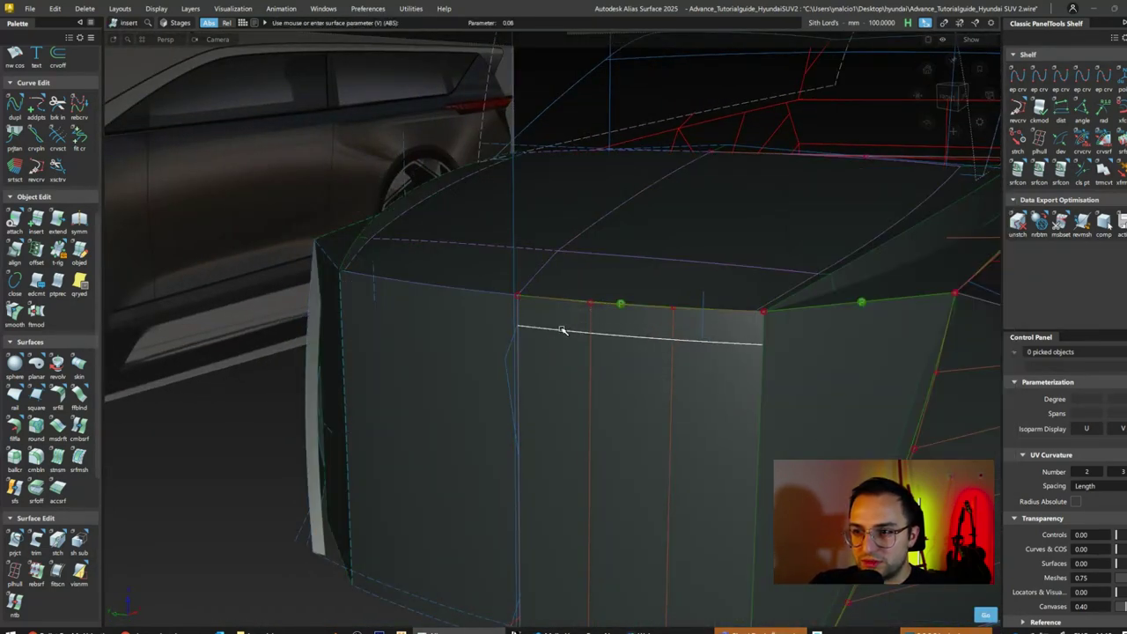
alt+shift+drag(745, 336, 769, 345)
key(t)
Step: Close in on the fender and pick the curve's control vertices
alt+shift+drag(875, 272, 819, 275)
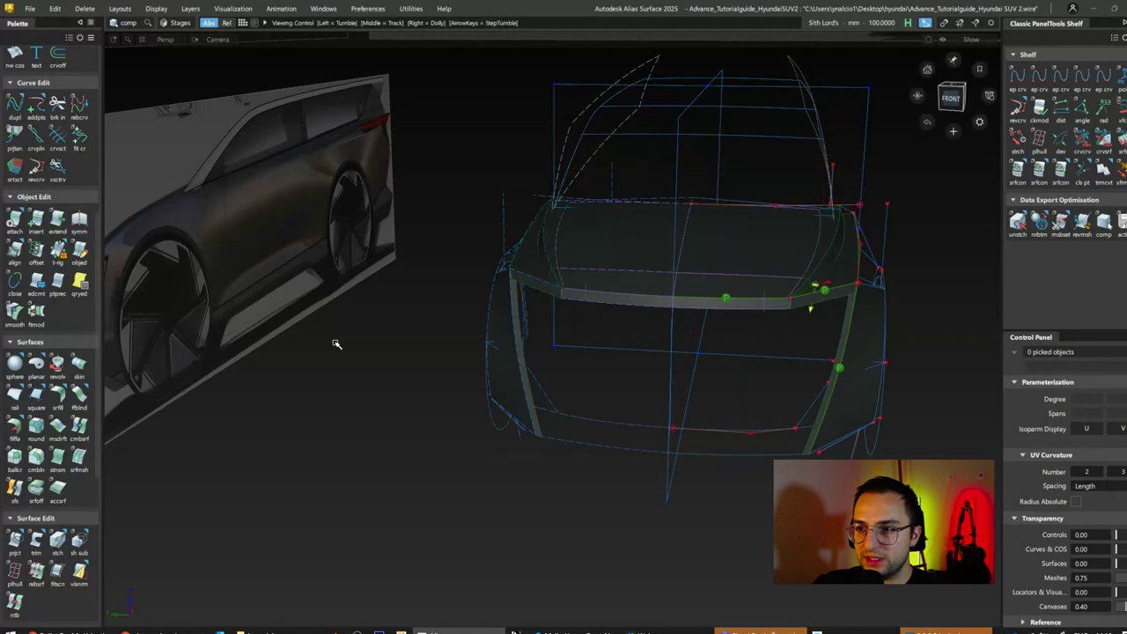
mouse_move(465, 334)
alt+shift+mouse_down()
mouse_move(576, 255)
mouse_move(722, 291)
mouse_move(854, 302)
mouse_move(693, 325)
mouse_move(157, 318)
alt+shift+mouse_up()
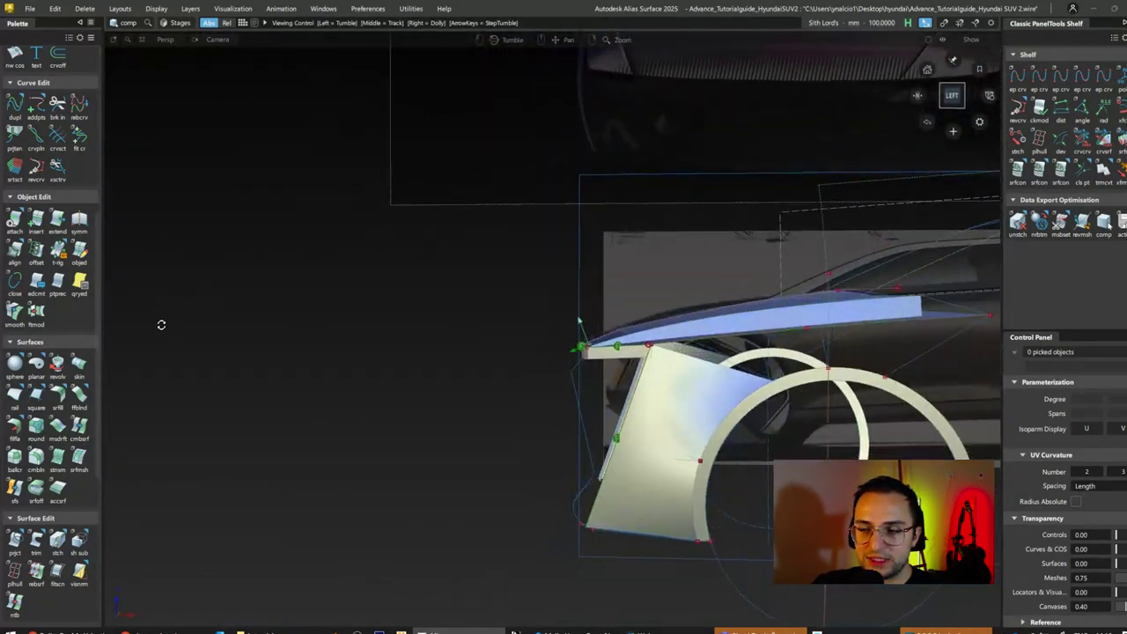
alt+shift+drag(149, 329, 247, 277)
alt+shift+drag(465, 331, 493, 357)
alt+shift+right_drag(493, 356, 531, 405)
ctrl+shift+drag(532, 418, 557, 393)
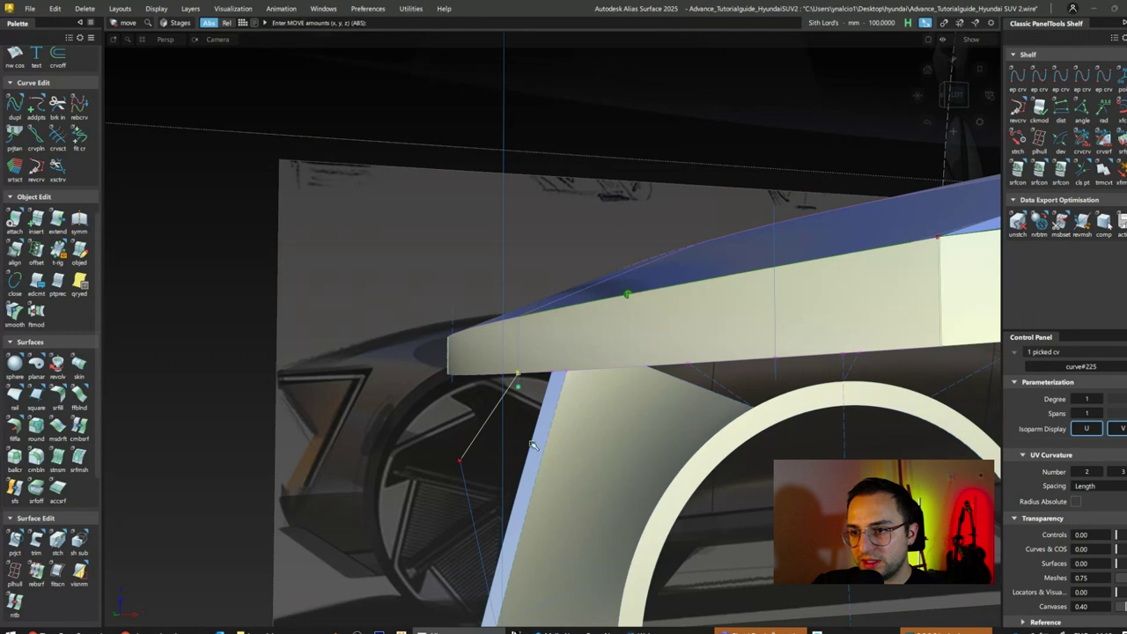
Step: Sweep a monorail surface along the fender rail curve with G0 generation and rail
key(ctrl+r)
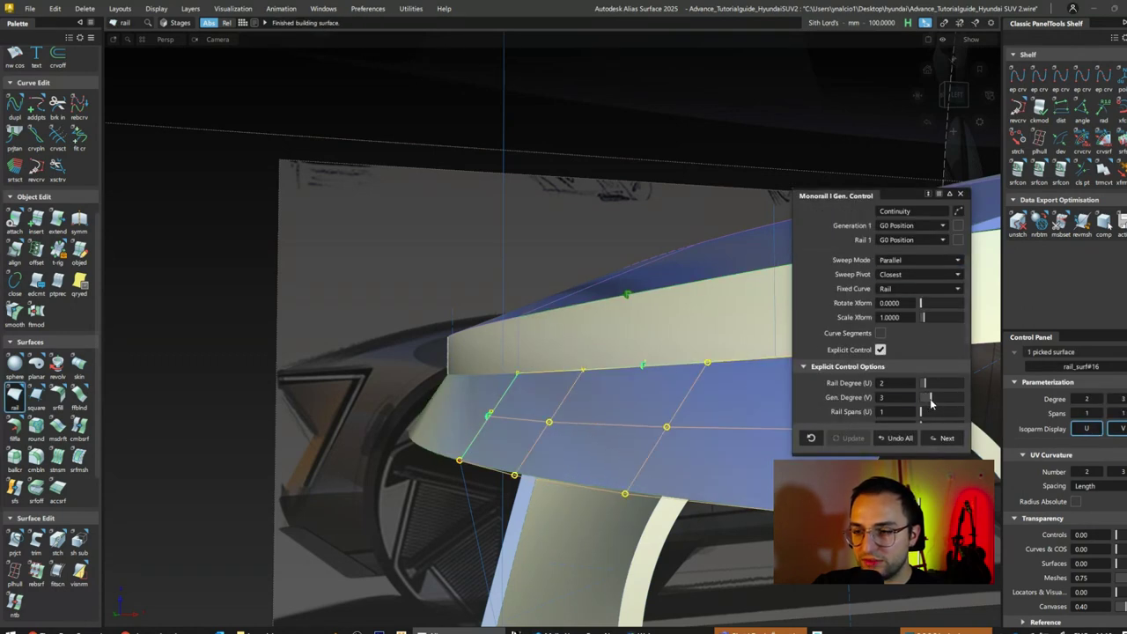
alt+shift+drag(670, 370, 546, 440)
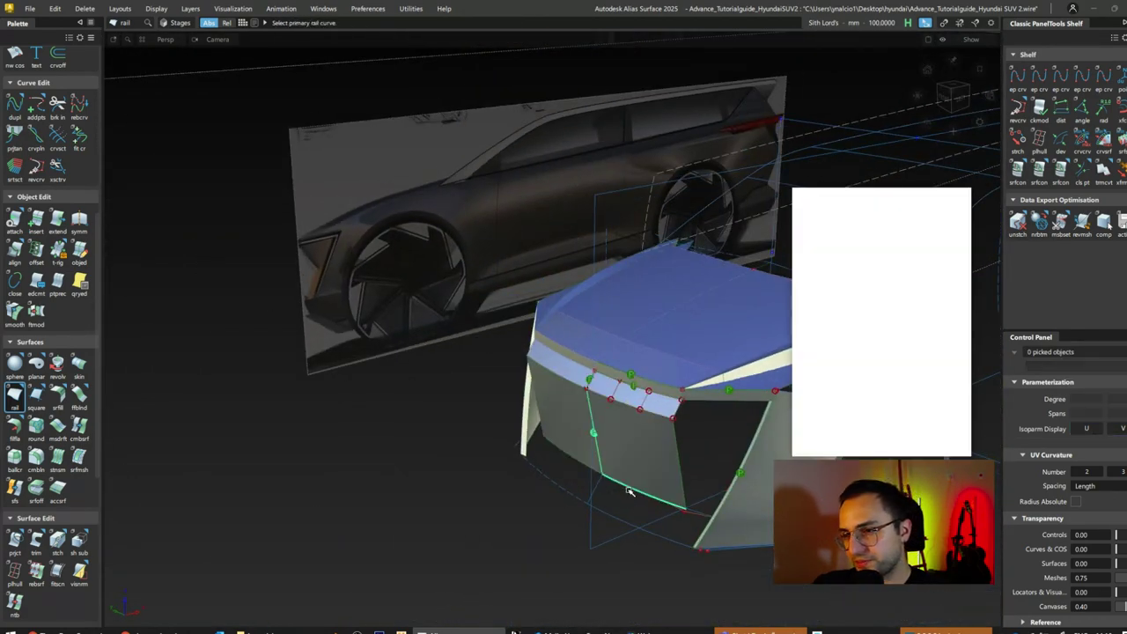
click(634, 494)
alt+shift+drag(634, 494, 734, 254)
ctrl+shift+right_drag(733, 254, 727, 332)
alt+shift+drag(753, 231, 737, 271)
alt+shift+drag(729, 231, 597, 290)
Step: Skin a surface between the two front-corner curves
ctrl+shift+drag(707, 365, 720, 525)
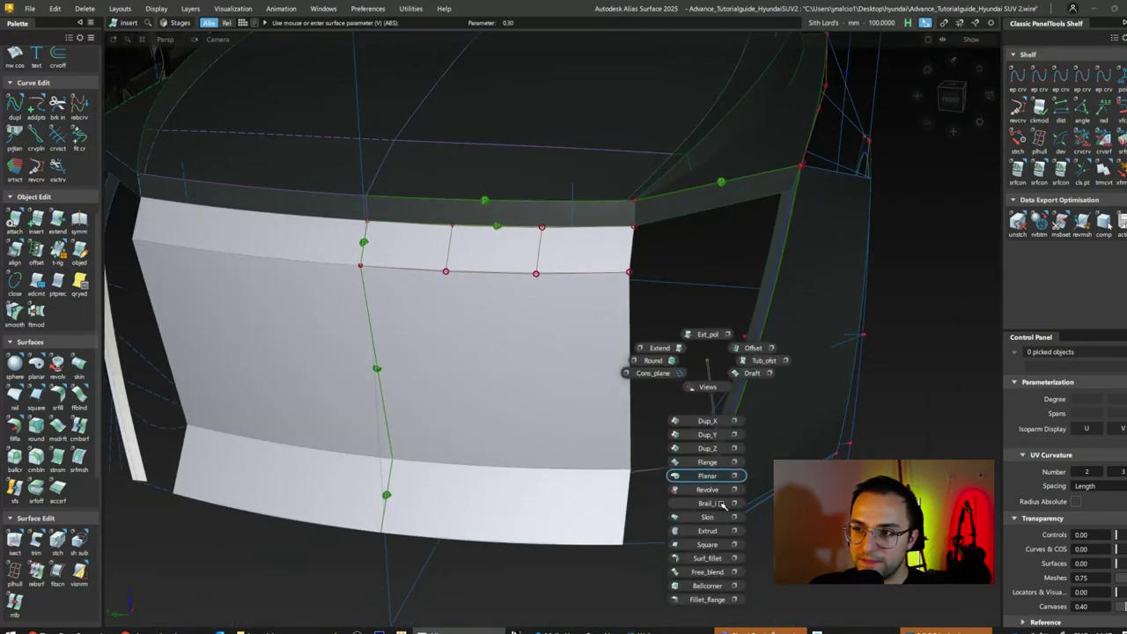
click(628, 245)
click(782, 245)
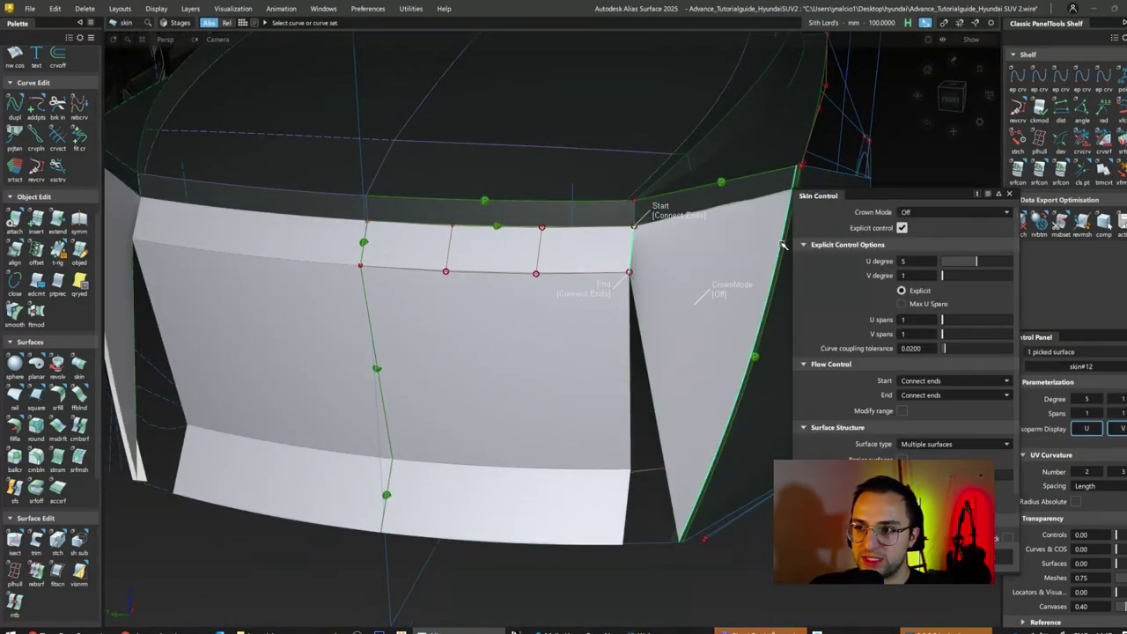
click(597, 297)
alt+shift+drag(597, 297, 916, 395)
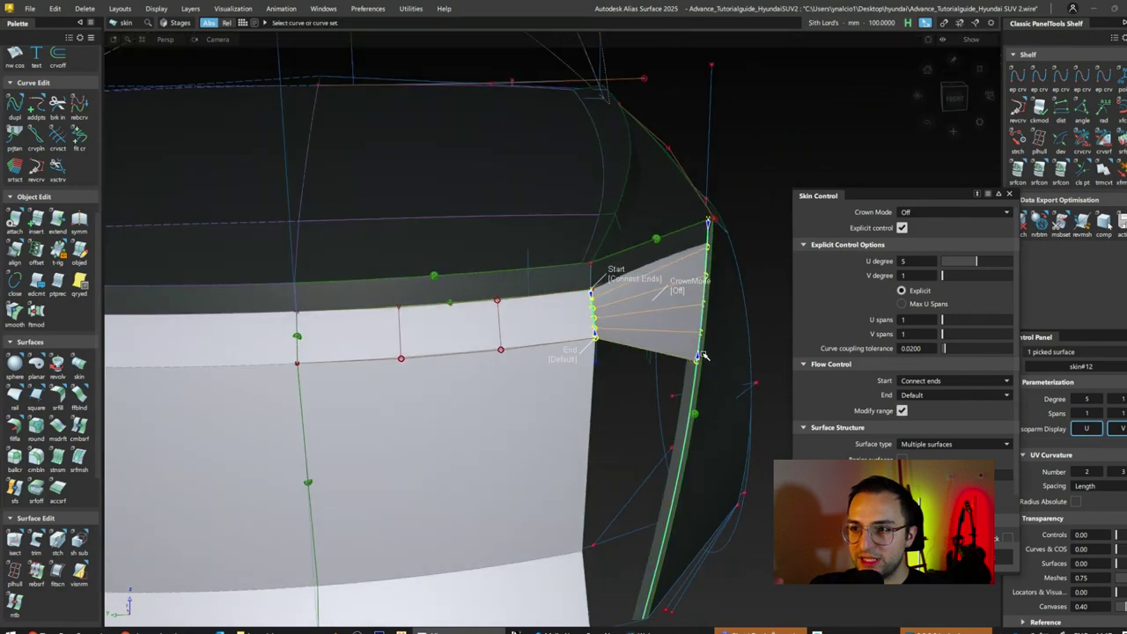
alt+shift+drag(695, 293, 921, 430)
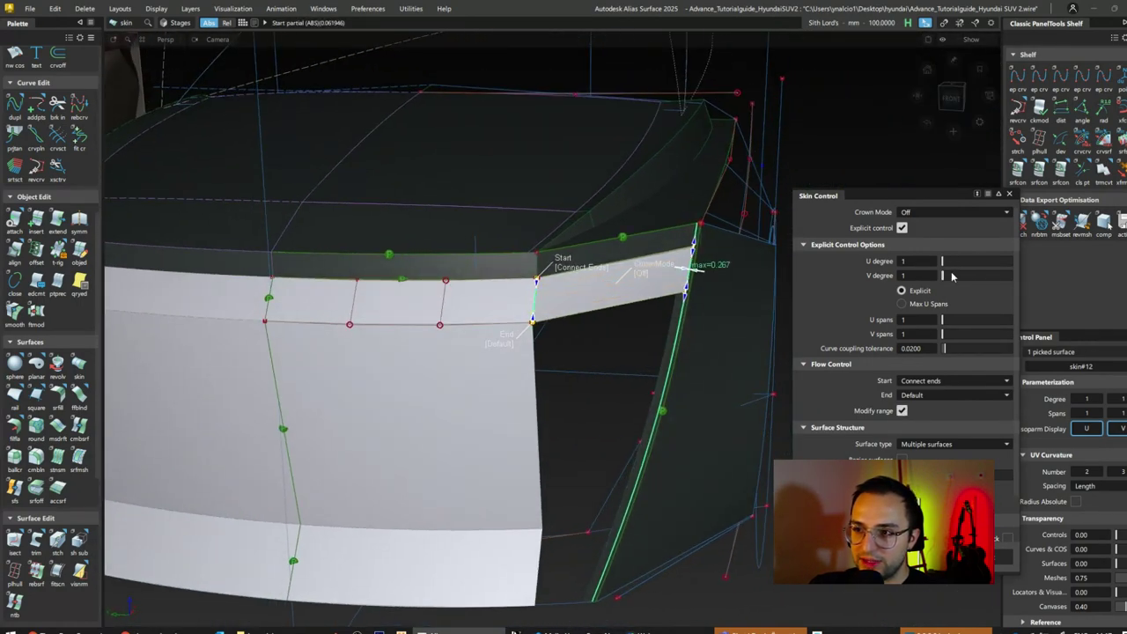
Step: Rebuild the corner skin as skin#13 from the vertical and right-hand curves, U1/V2
click(573, 383)
ctrl+shift+drag(503, 402, 642, 373)
click(666, 361)
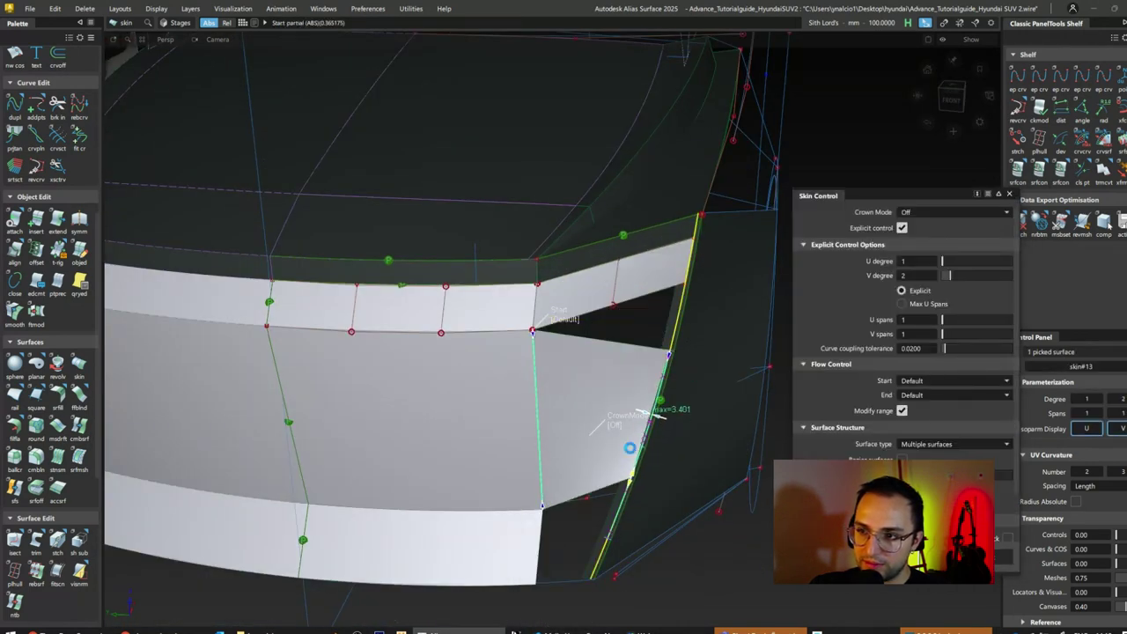
alt+shift+drag(632, 450, 626, 542)
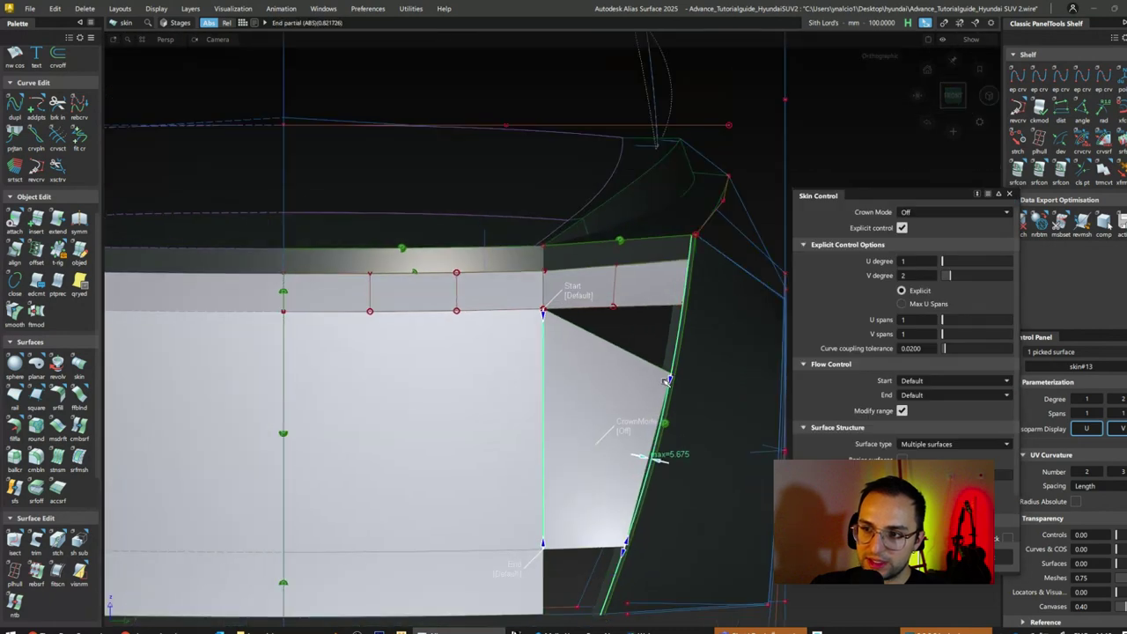
Step: Align skin#13's edge to its neighbour with blend factor 0
key(a)
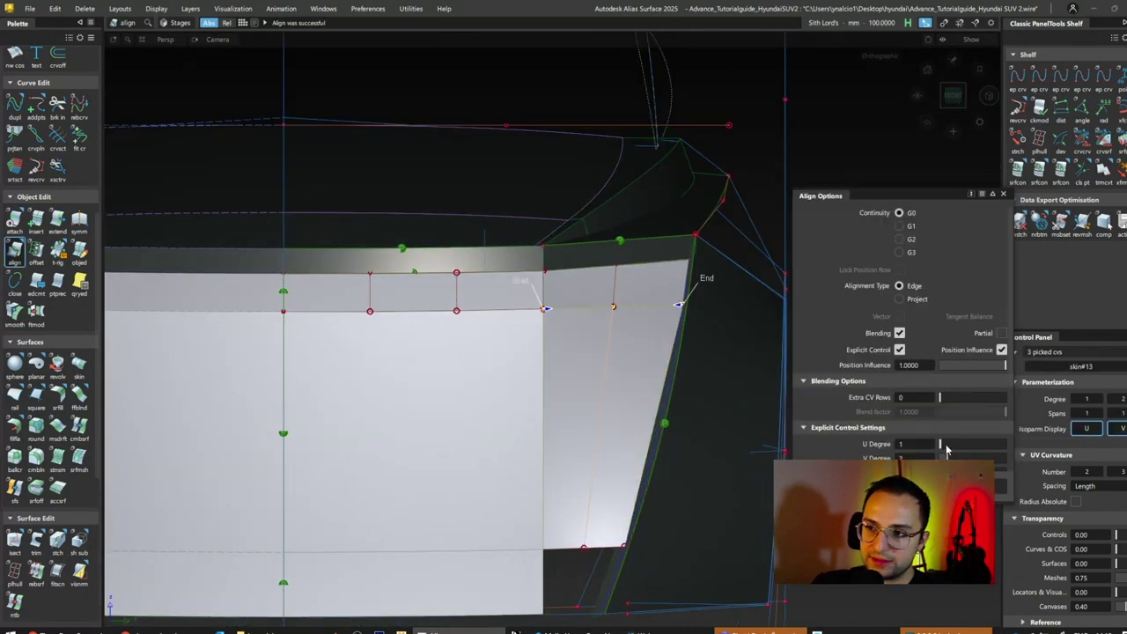
alt+shift+drag(704, 528, 853, 436)
drag(954, 417, 935, 414)
alt+shift+drag(775, 414, 573, 403)
Step: Finish the alignment and pick the rail surface to review its settings
key(Escape)
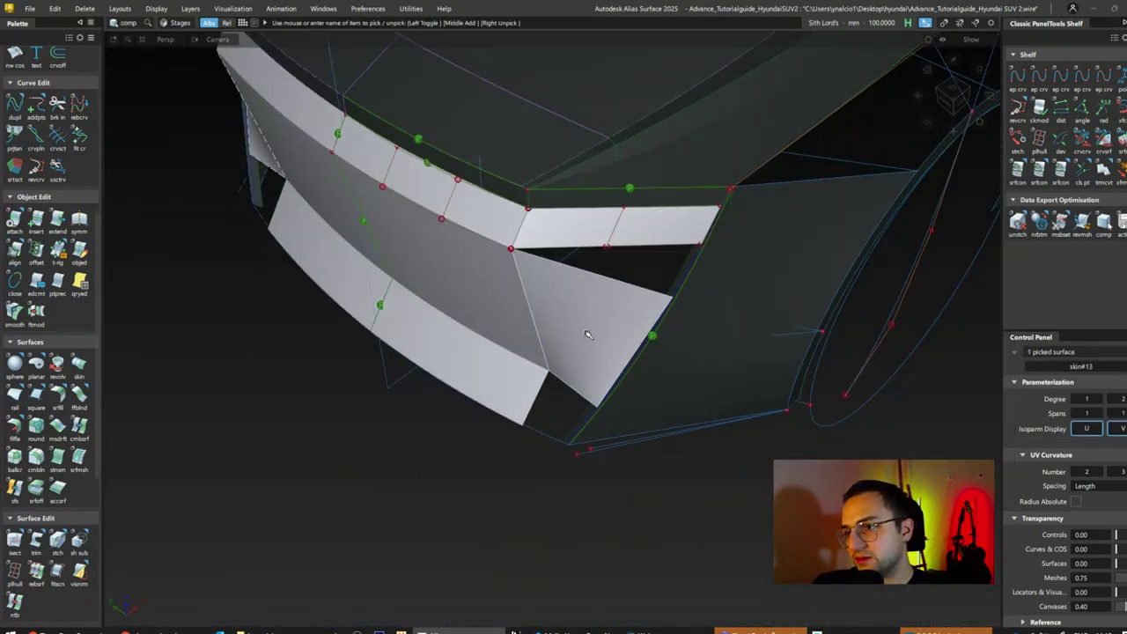
alt+shift+drag(587, 329, 528, 352)
click(554, 335)
Step: Draft a flange off the front panel edge at −30° with length 20
click(58, 438)
click(652, 377)
alt+shift+drag(775, 335, 798, 369)
click(934, 257)
alt+shift+drag(757, 308, 582, 367)
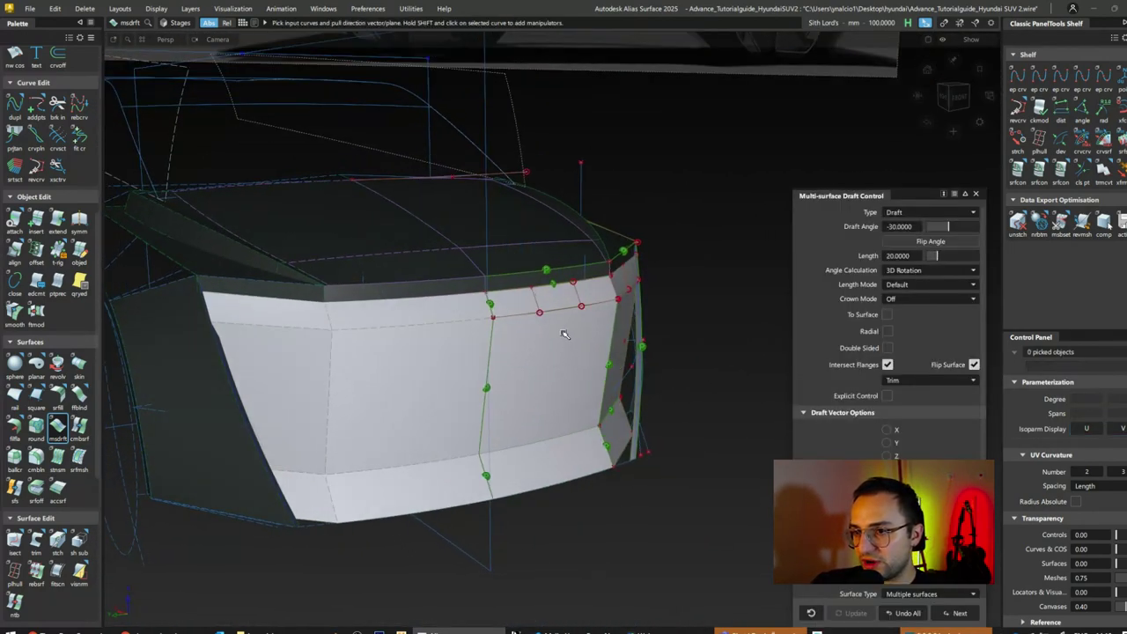
alt+shift+right_drag(564, 335, 529, 352)
key(Escape)
Step: Orbit in close on the front bands to be filleted
alt+shift+drag(528, 352, 370, 335)
alt+shift+drag(212, 212, 310, 332)
alt+shift+right_drag(309, 332, 681, 335)
Step: Start a G2 Curvature surface fillet on the front bands with chordal length 200
key(ctrl+f)
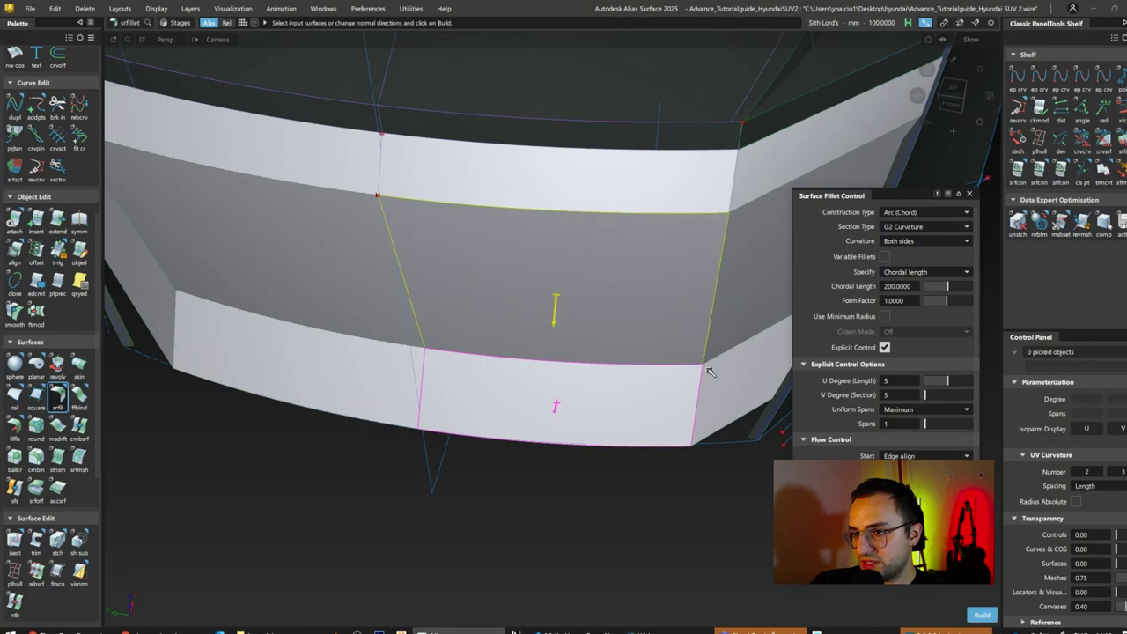
alt+shift+right_drag(475, 269, 617, 441)
alt+shift+drag(617, 440, 731, 535)
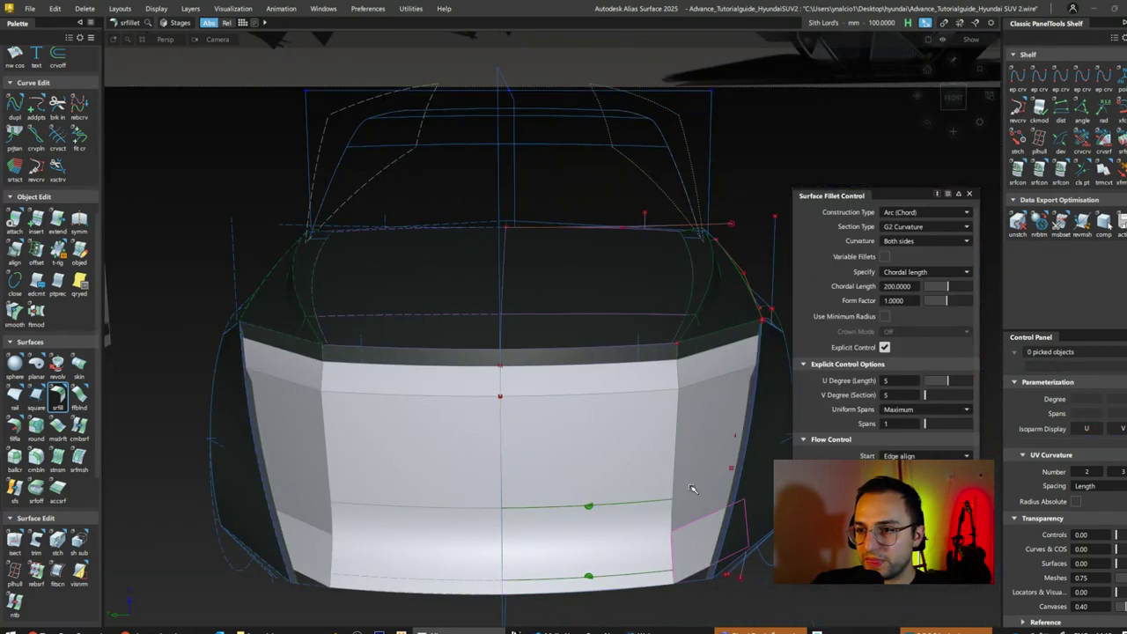
alt+shift+right_drag(692, 489, 546, 388)
alt+shift+drag(546, 388, 636, 332)
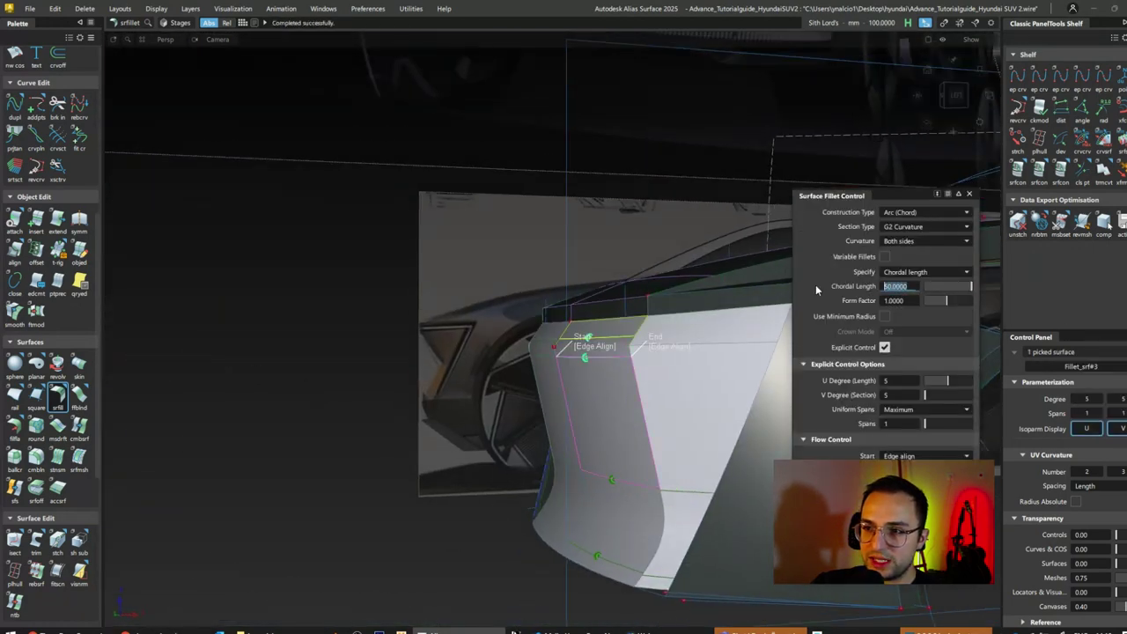
text(200)
key(Return)
Step: Rebuild the fillets at chordal length 20 and orbit around to inspect them
alt+shift+drag(716, 284, 558, 360)
alt+shift+right_drag(558, 360, 630, 404)
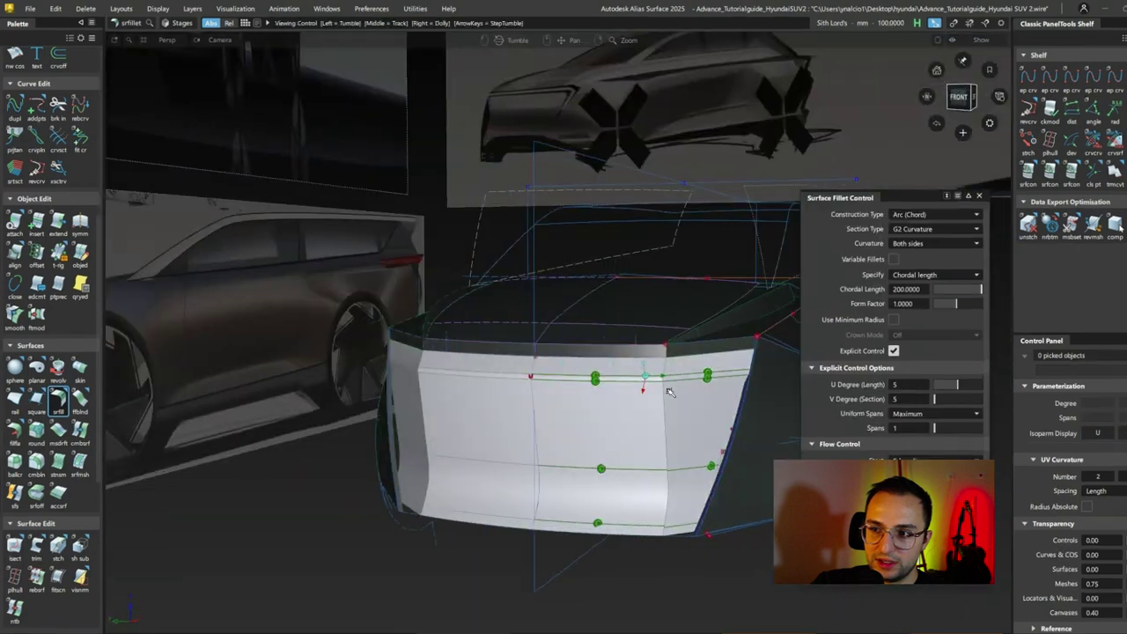
alt+shift+drag(637, 410, 659, 357)
alt+shift+right_drag(659, 357, 742, 422)
alt+shift+right_drag(664, 443, 499, 161)
alt+shift+right_drag(691, 454, 681, 319)
alt+shift+drag(682, 319, 657, 301)
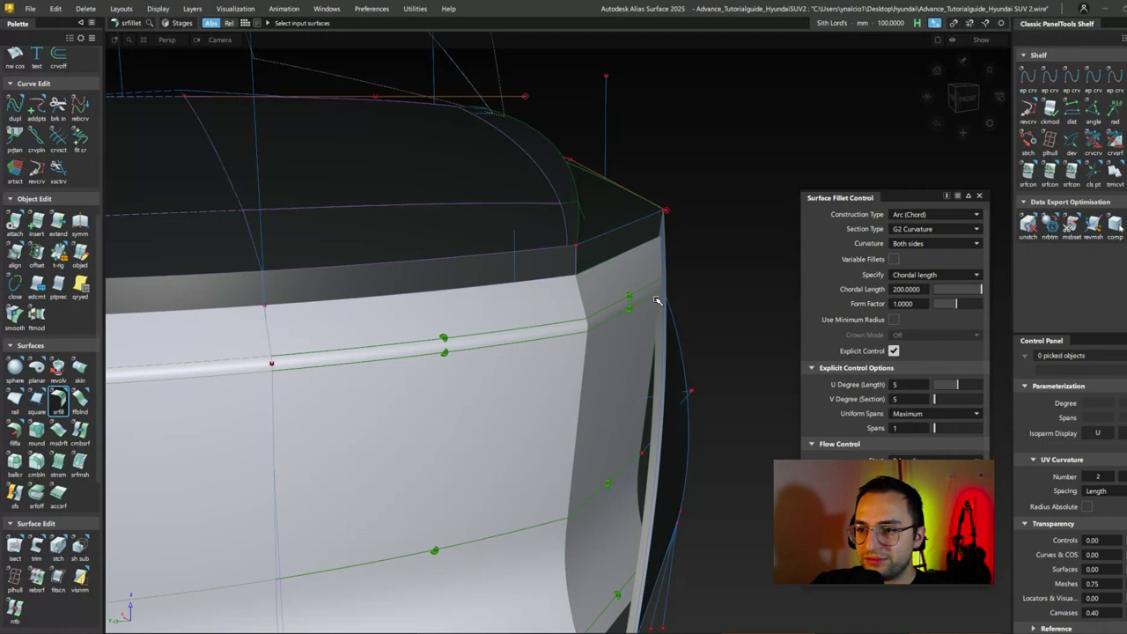
alt+shift+drag(657, 301, 722, 361)
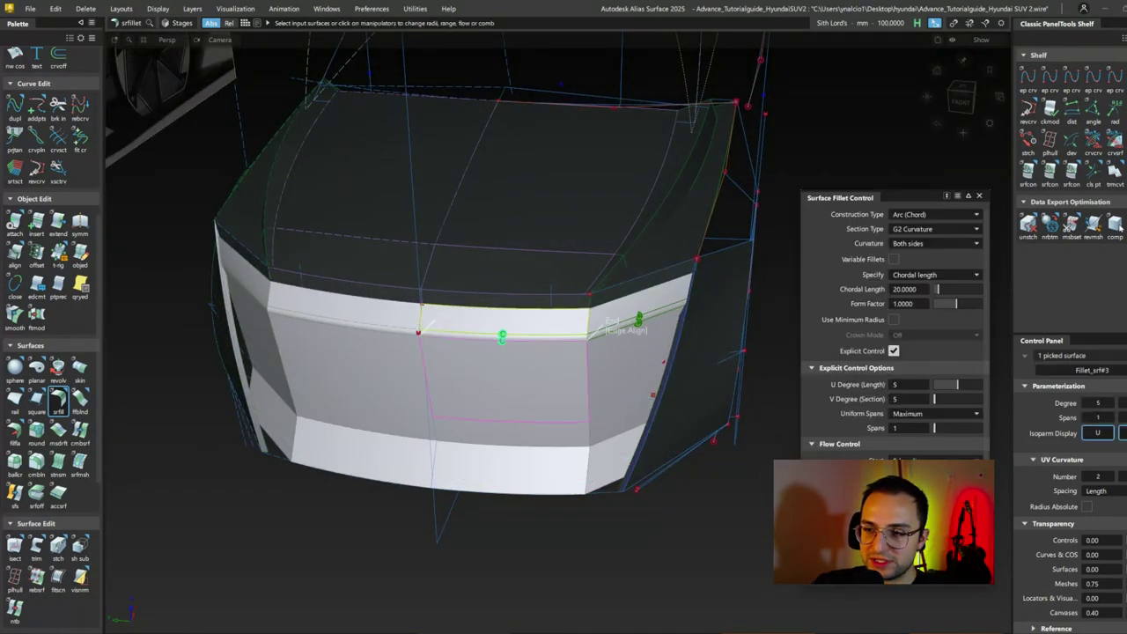
alt+shift+right_drag(579, 347, 616, 352)
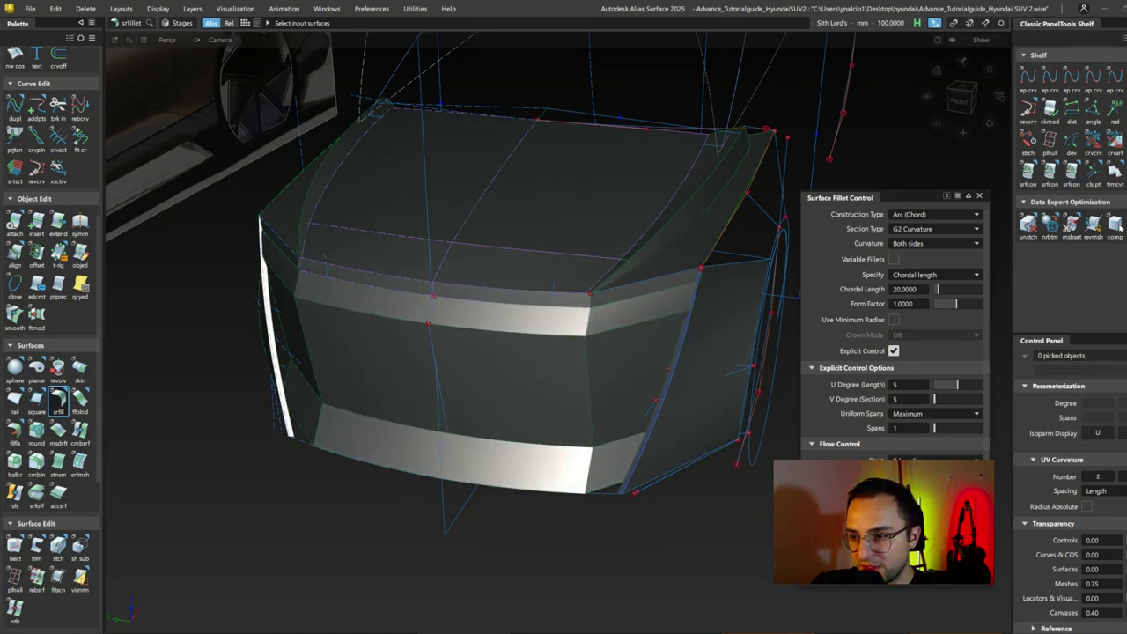
mouse_move(634, 390)
alt+shift+mouse_down()
mouse_move(433, 414)
mouse_move(748, 297)
mouse_move(755, 246)
mouse_move(659, 313)
mouse_move(587, 272)
mouse_move(548, 350)
mouse_move(728, 429)
mouse_move(697, 519)
mouse_move(730, 521)
mouse_move(705, 555)
mouse_move(800, 620)
mouse_move(629, 410)
mouse_move(686, 319)
mouse_move(653, 284)
alt+shift+mouse_up()
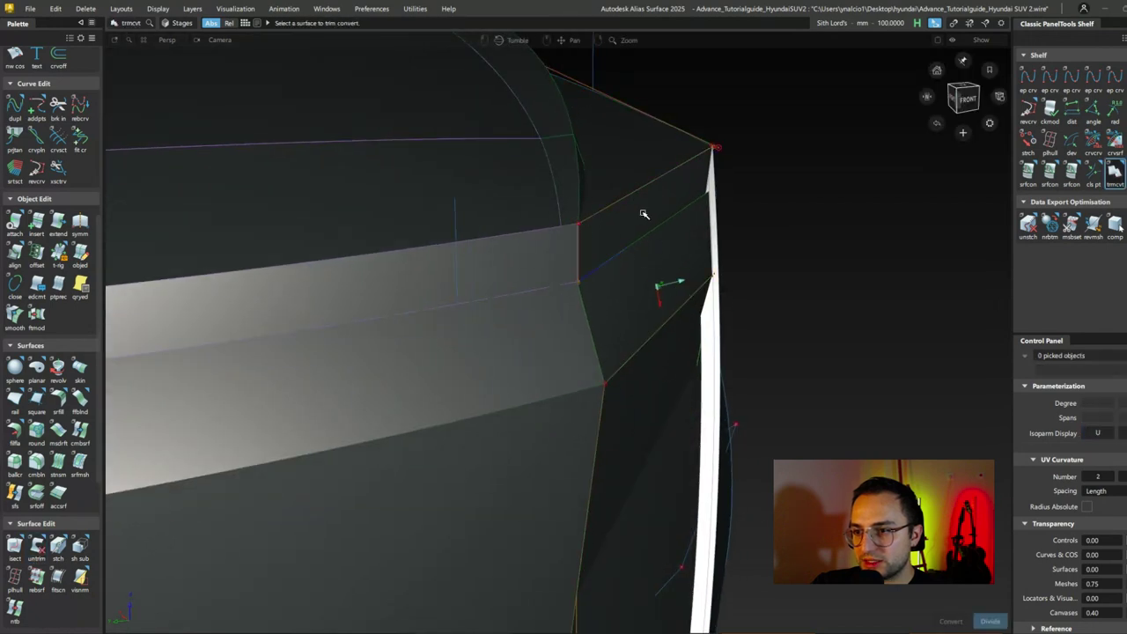
Step: Undo the trial control-vertex moves on the fillet corner
alt+shift+drag(596, 317, 642, 371)
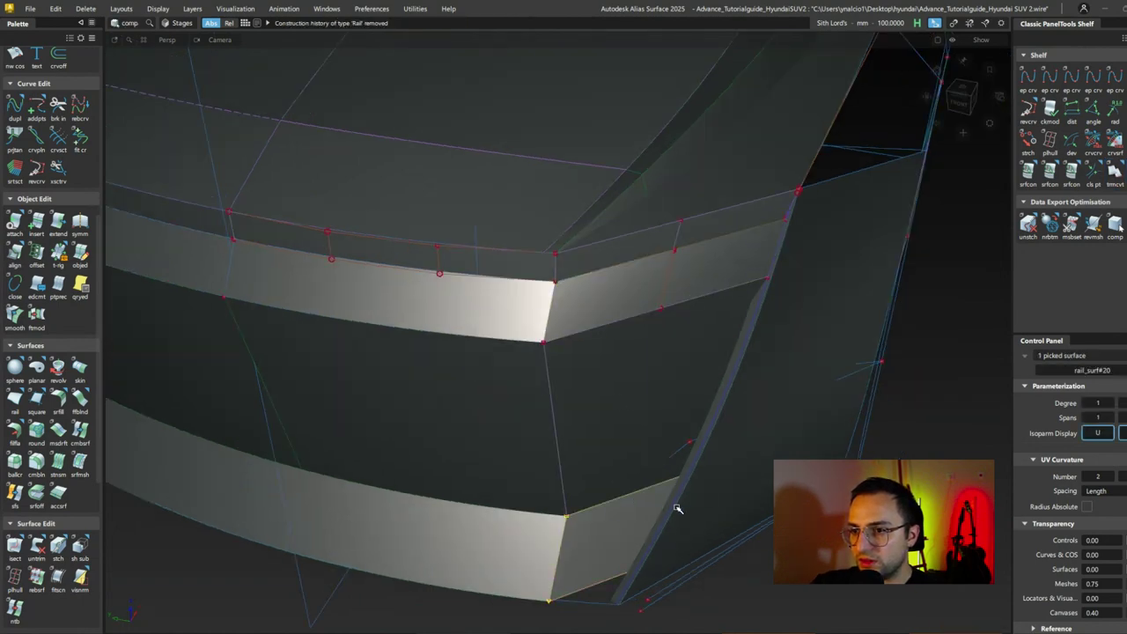
alt+shift+drag(1001, 427, 667, 262)
key(ctrl+z)
alt+shift+drag(770, 346, 722, 344)
key(ctrl+z)
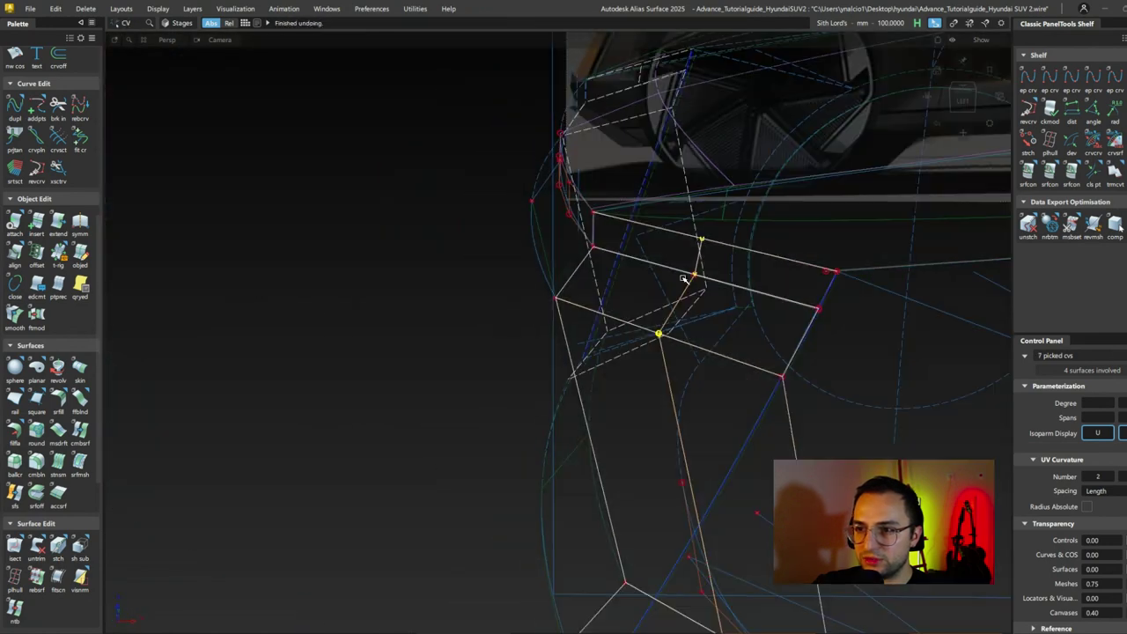
key(ctrl+shift+z)
Step: Set up a 500 chordal-length fillet between the upper band and side corner
alt+shift+drag(360, 364, 707, 485)
key(ctrl+z)
alt+shift+drag(790, 288, 688, 208)
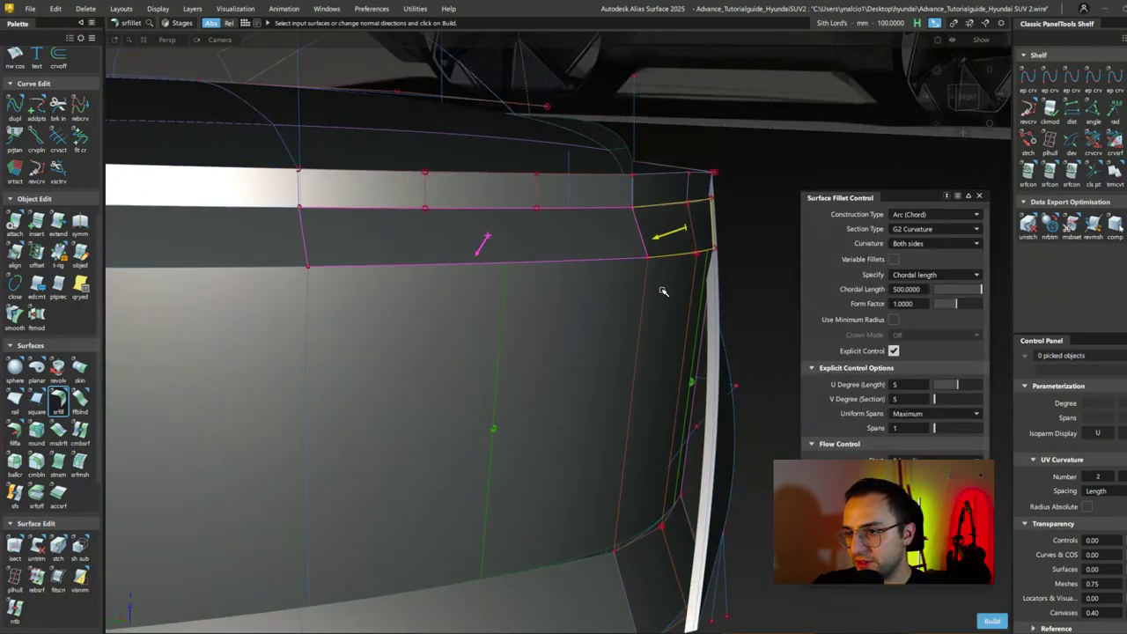
alt+shift+drag(670, 294, 539, 544)
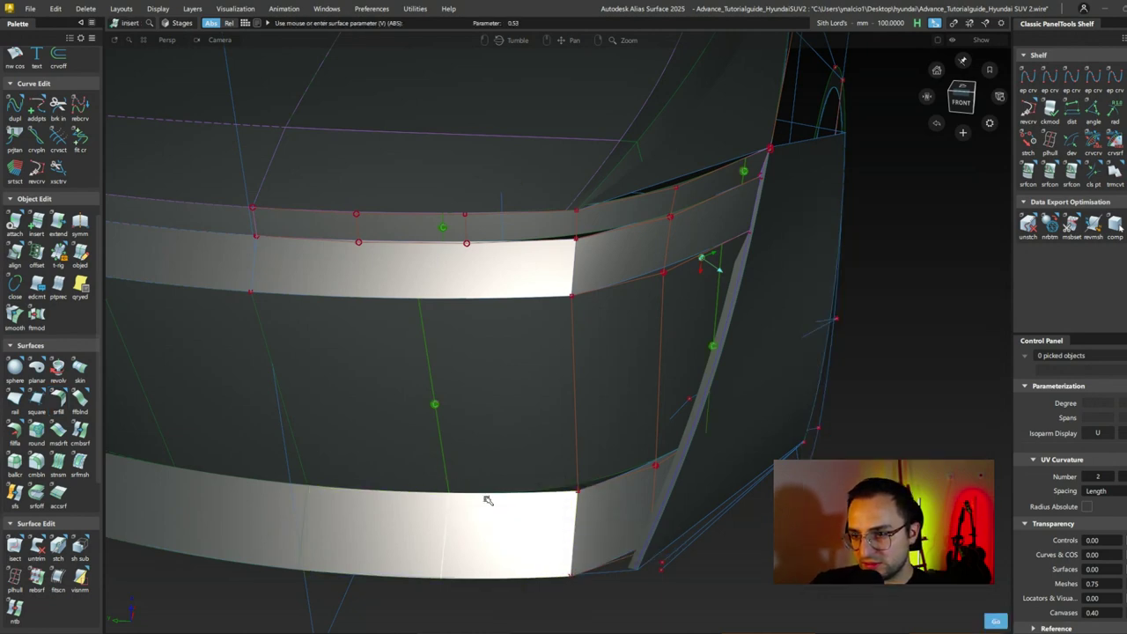
Step: Insert an isoparm at the end of the band surface near the right corner
ctrl+shift+drag(484, 509, 641, 350)
alt+shift+right_drag(641, 350, 610, 370)
mouse_move(609, 370)
ctrl+shift+mouse_down()
mouse_move(641, 332)
mouse_move(478, 302)
mouse_move(621, 352)
ctrl+shift+mouse_up()
click(603, 354)
click(604, 352)
click(604, 343)
alt+shift+drag(748, 326, 641, 372)
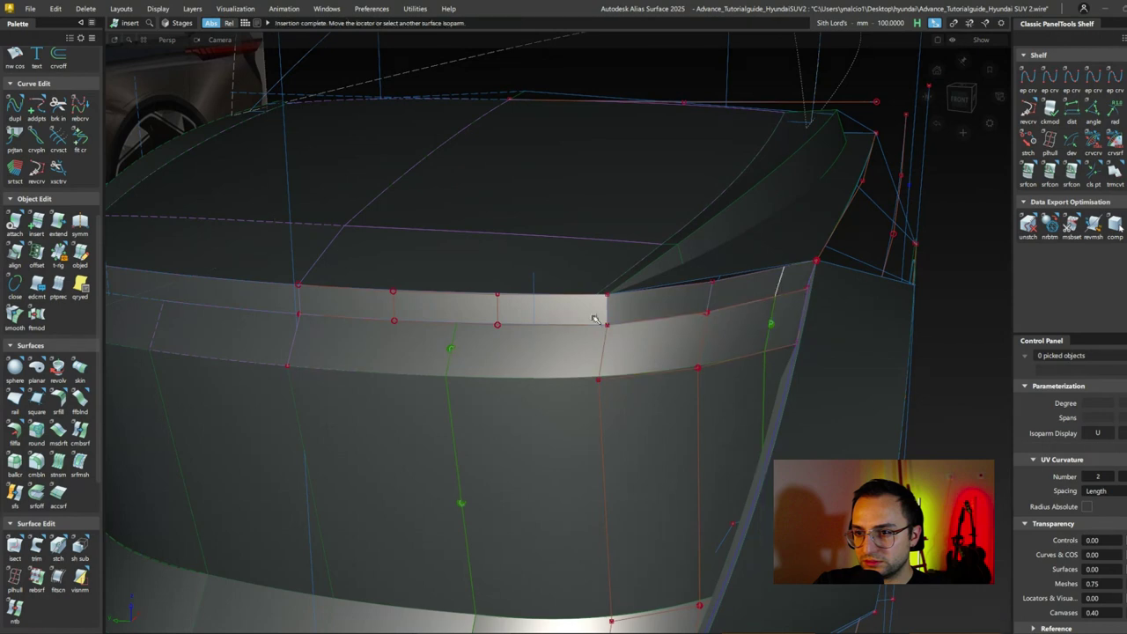
Step: Project curves and trim away the band's right portion at the dark gap
alt+shift+drag(505, 304, 537, 304)
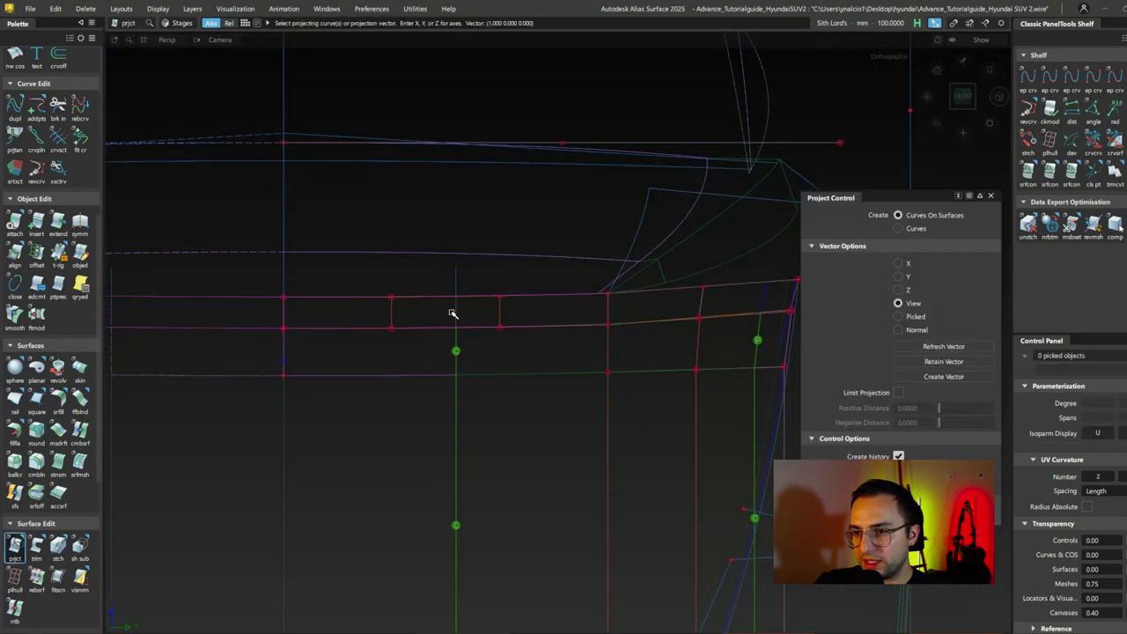
click(438, 309)
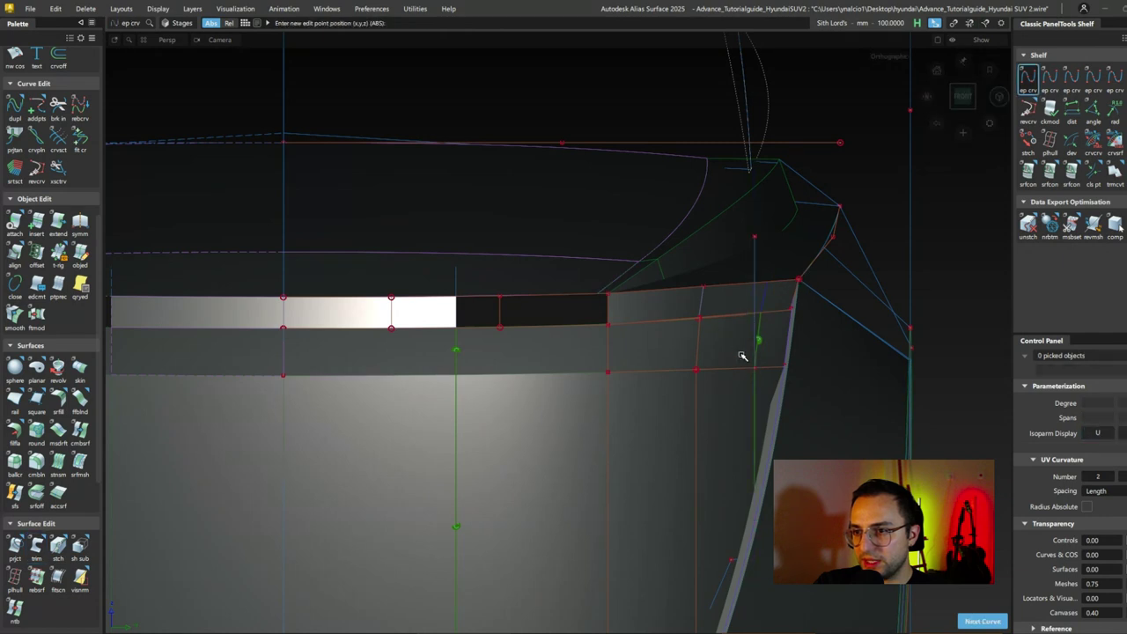
click(715, 339)
key(ctrl+shift+p)
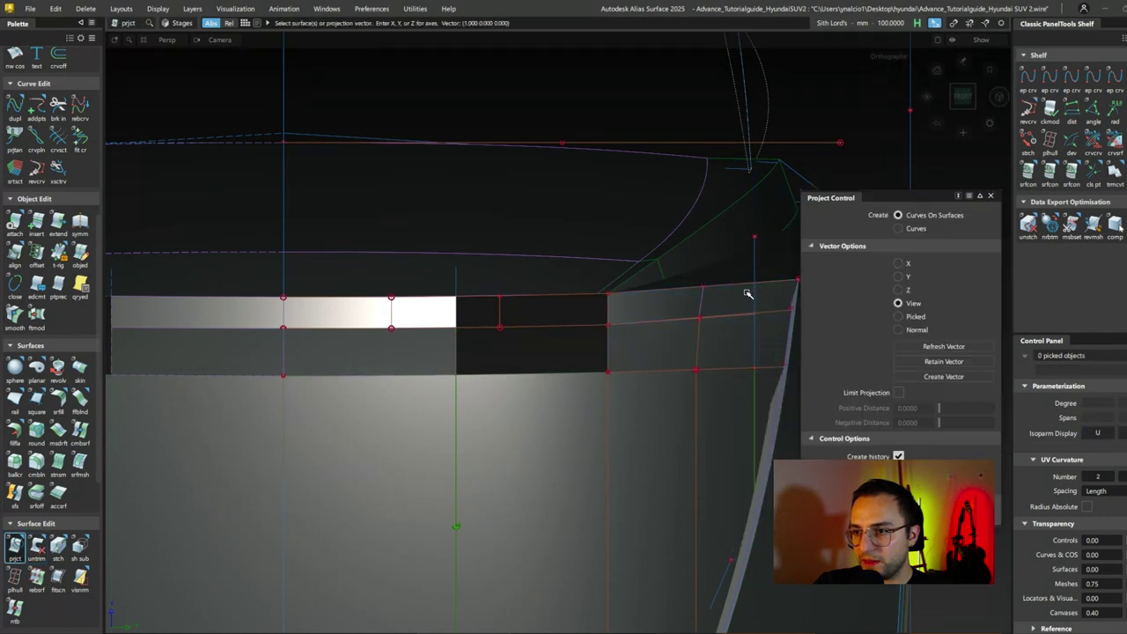
key(ctrl+shift+t)
click(766, 317)
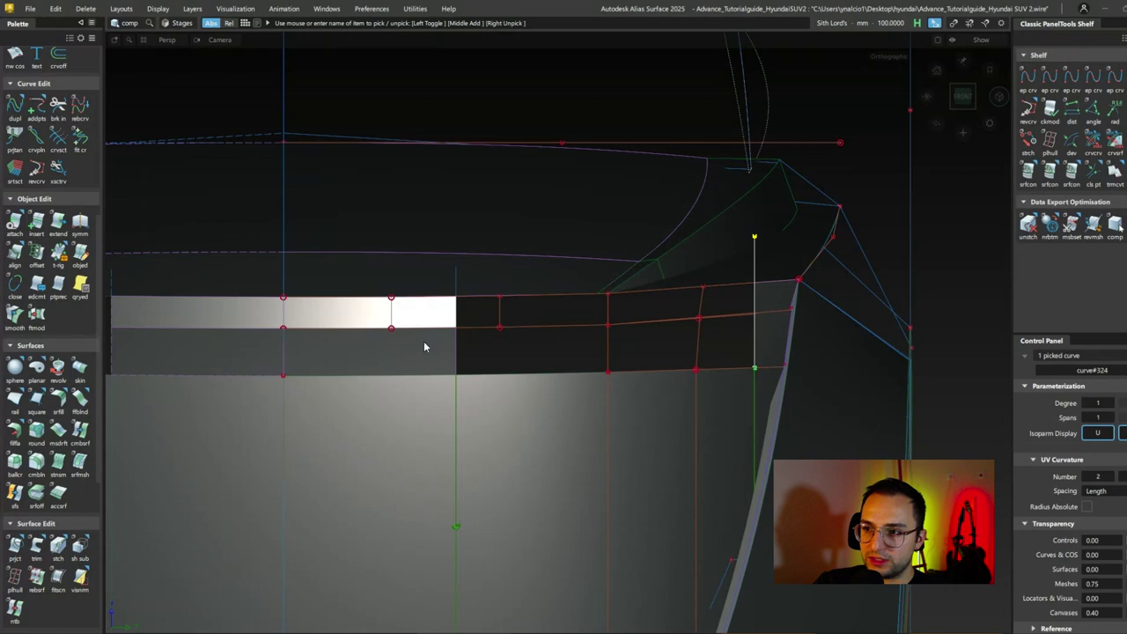
Step: Bridge the corner gap with a freeform blend, G2 Curvature on Side 1
key(ctrl+shift+b)
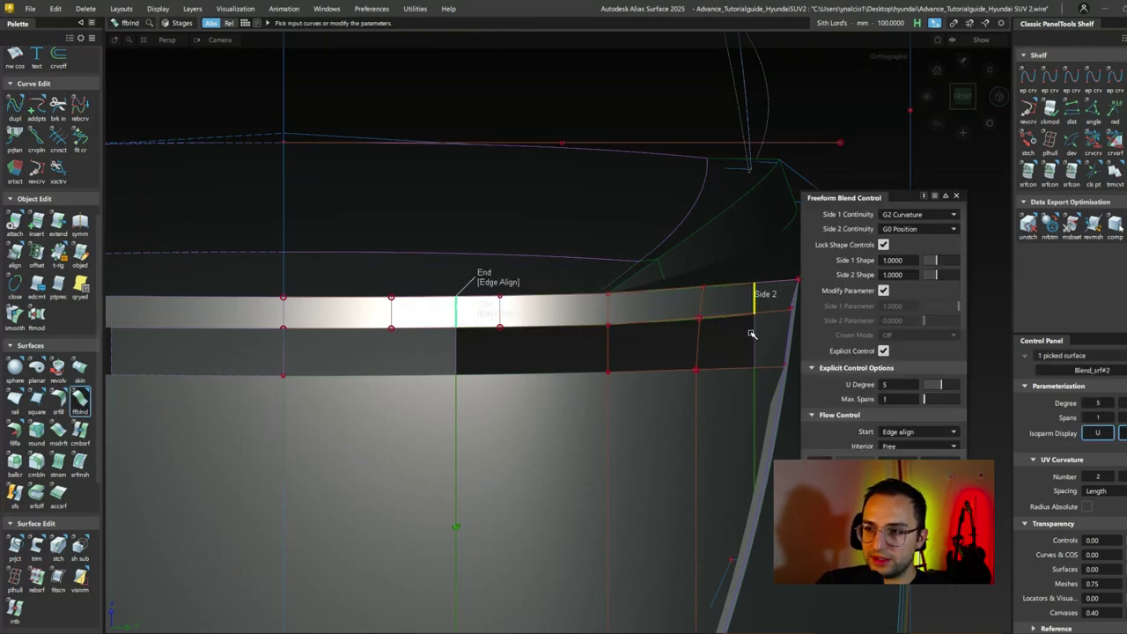
click(753, 339)
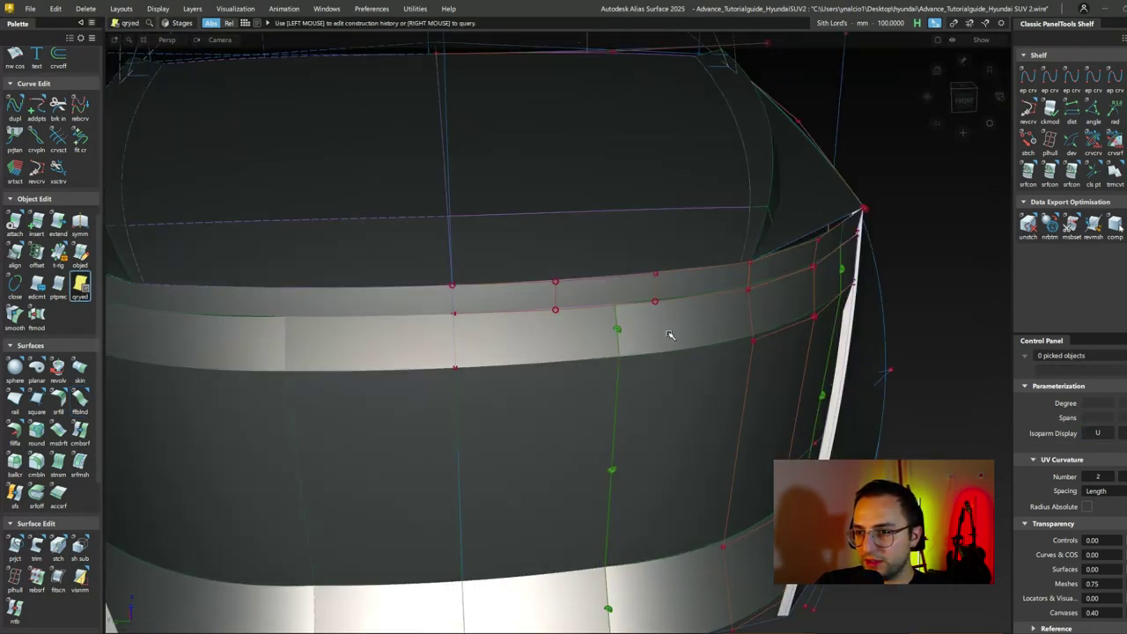
click(918, 229)
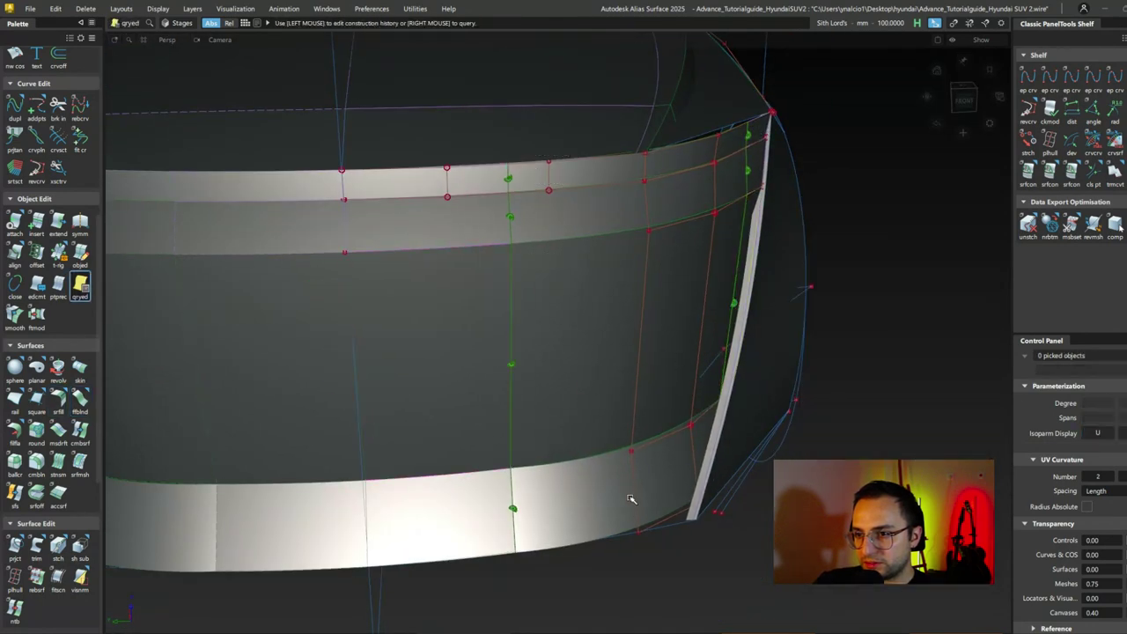
click(630, 499)
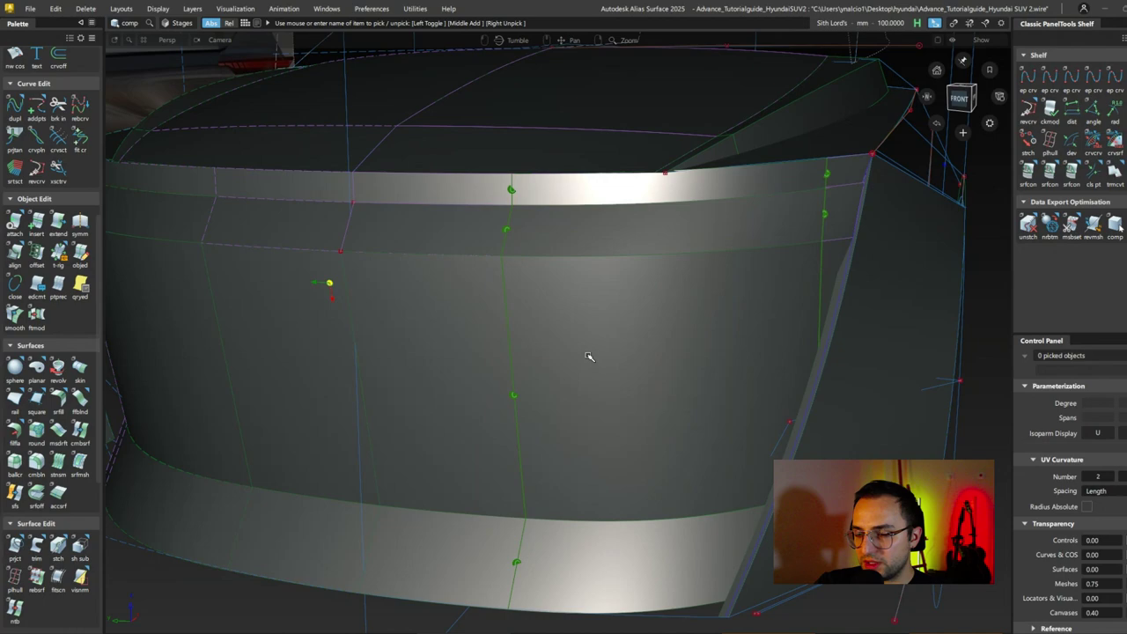
alt+shift+drag(590, 356, 843, 390)
click(962, 98)
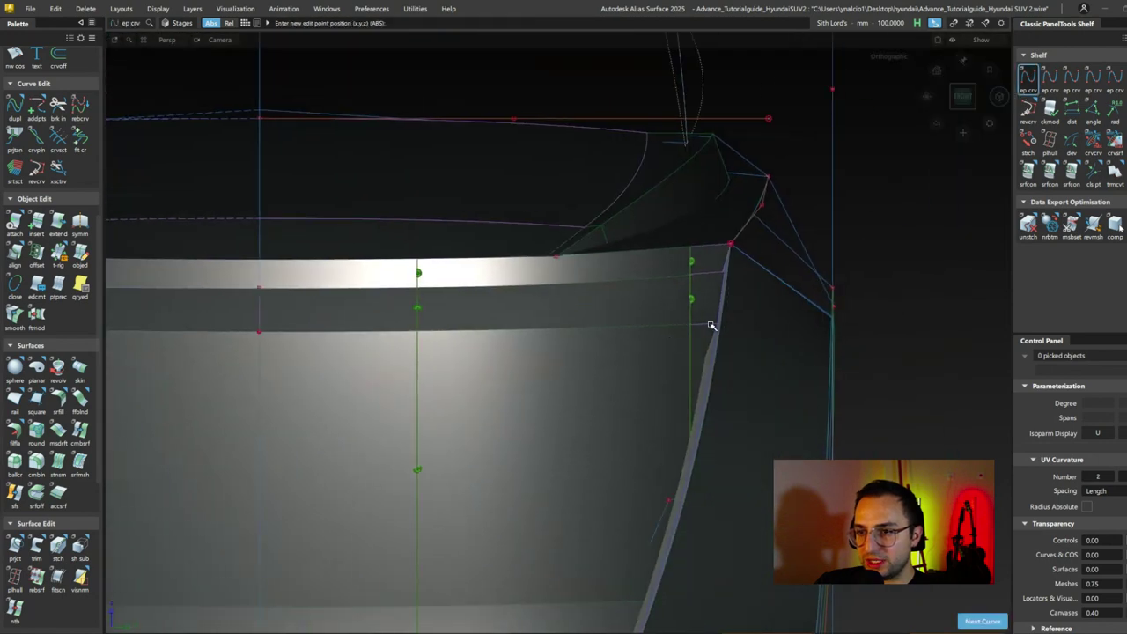
alt+shift+drag(712, 326, 572, 518)
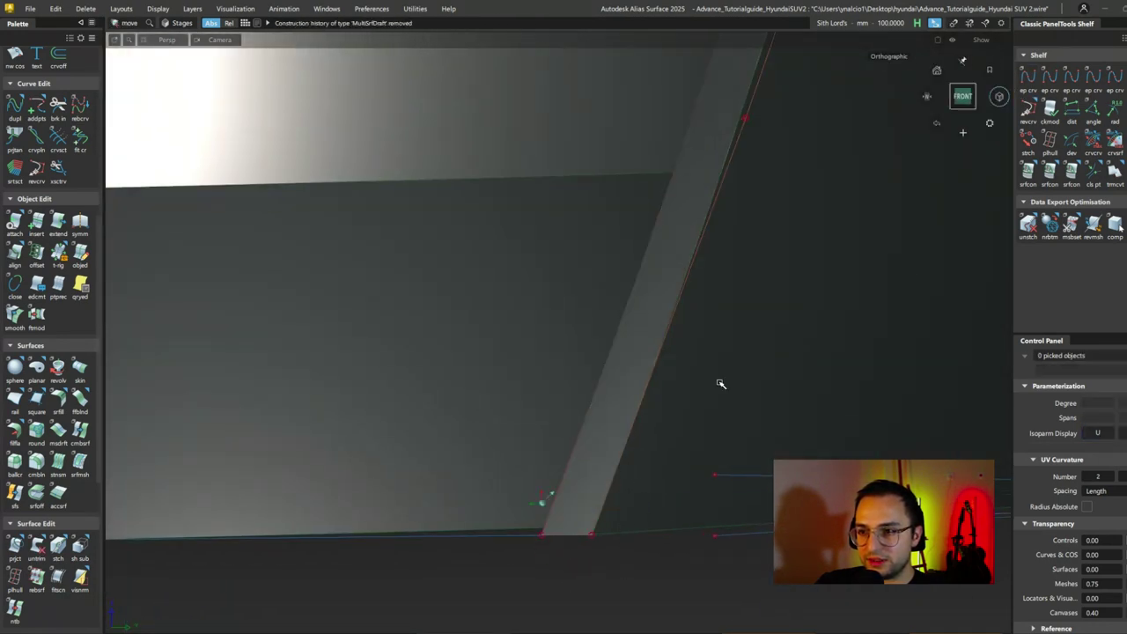
Step: Delete the leftover construction markers around the bumper
scroll(717, 391, down, 10)
alt+shift+drag(873, 372, 657, 405)
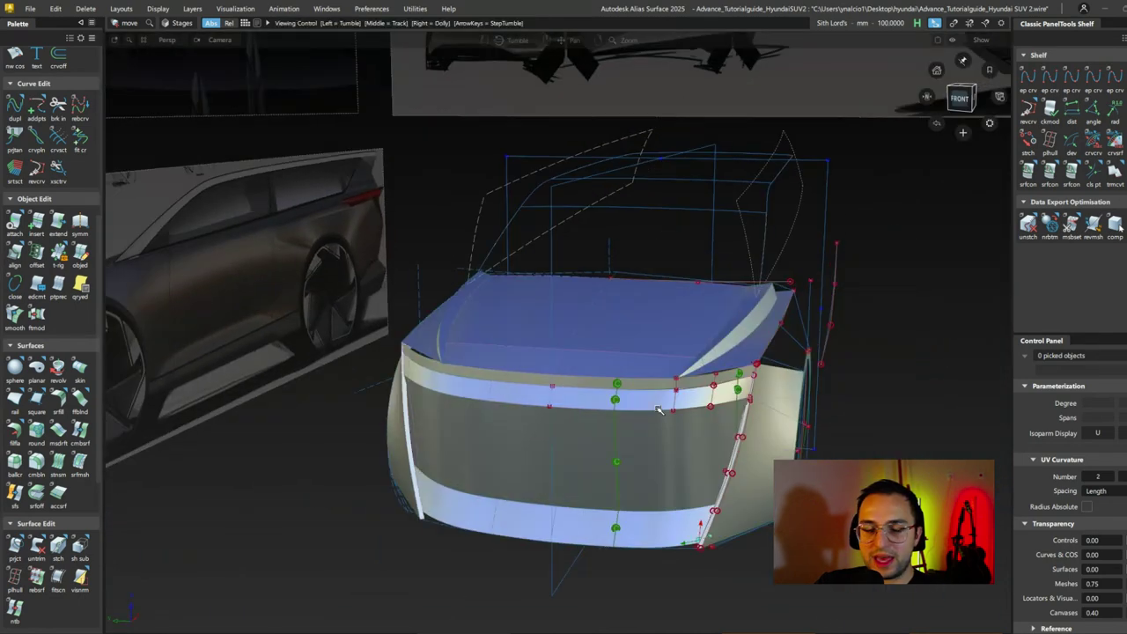
click(86, 9)
click(115, 53)
alt+shift+drag(617, 352, 611, 536)
Step: Build a G2 fillet of chordal length 30 with Explicit Control off
key(f)
scroll(747, 512, up, 5)
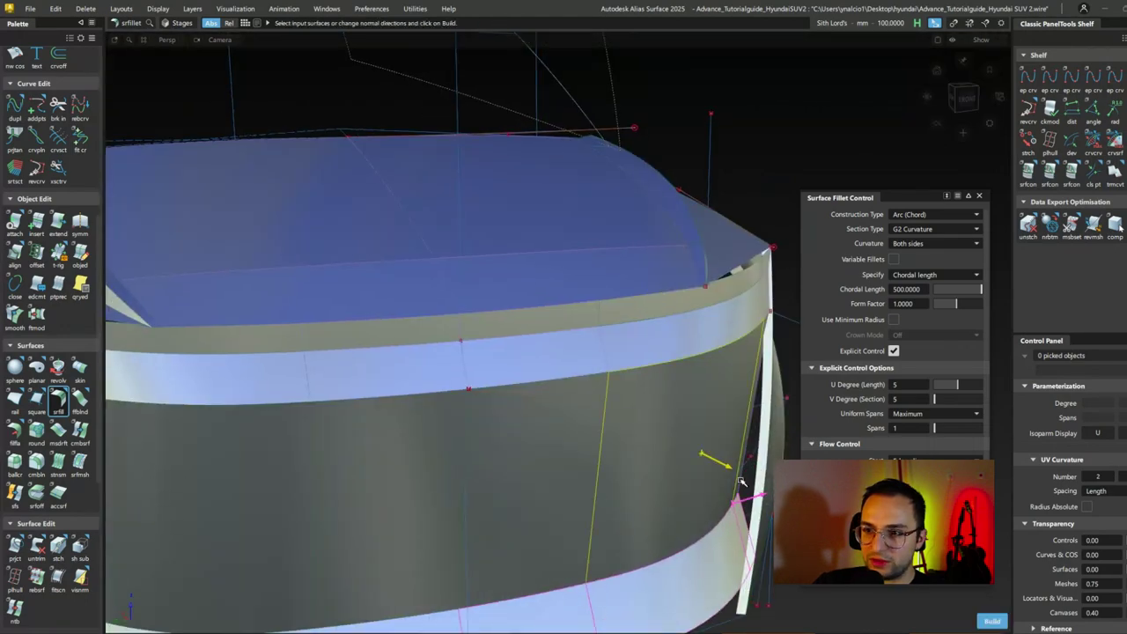
scroll(744, 482, down, 5)
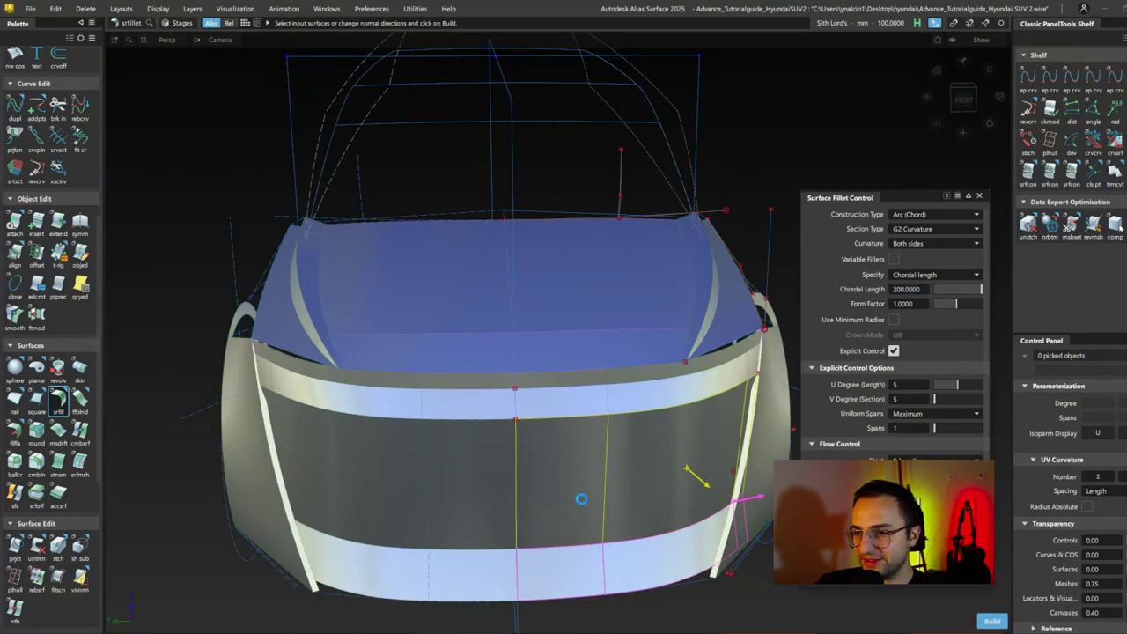
alt+shift+drag(559, 440, 725, 402)
scroll(707, 388, up, 5)
scroll(707, 389, down, 5)
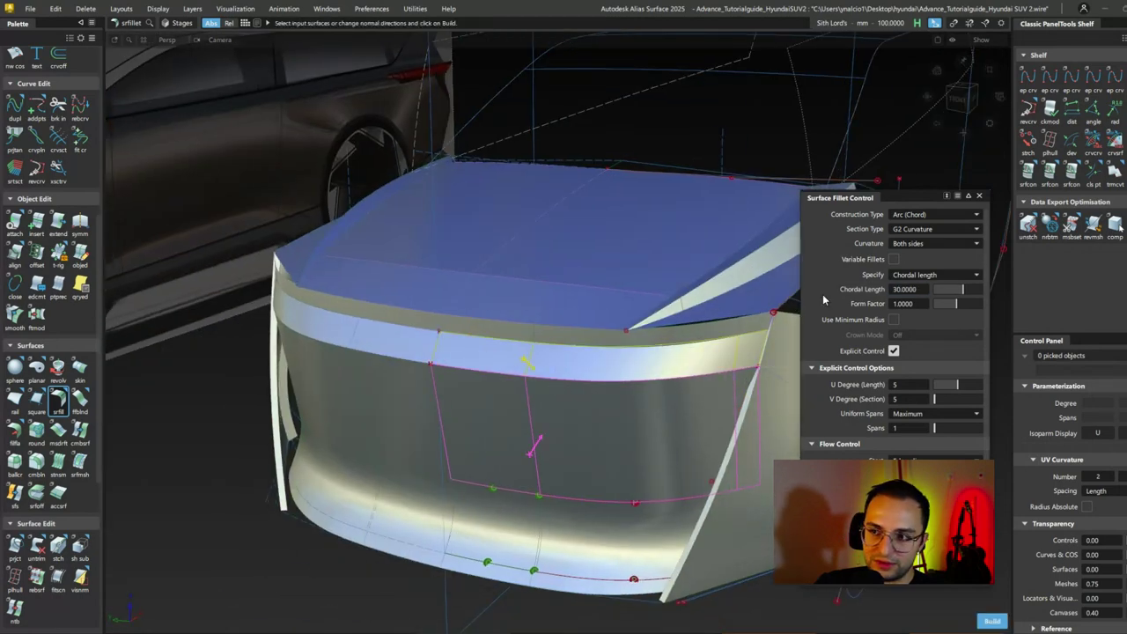
click(682, 337)
click(894, 350)
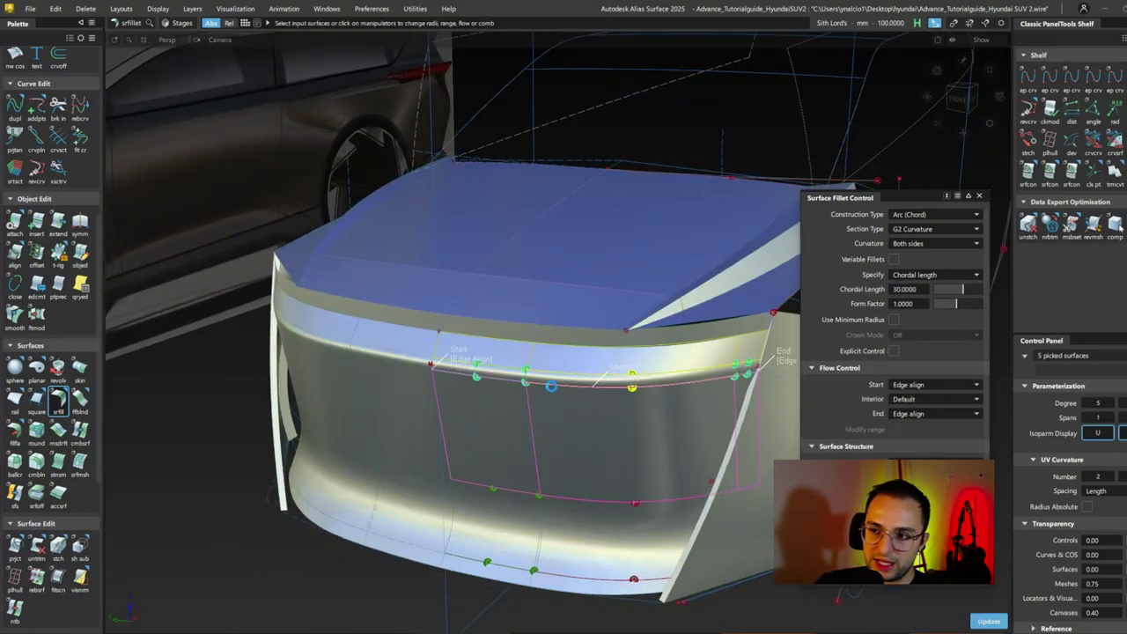
click(574, 366)
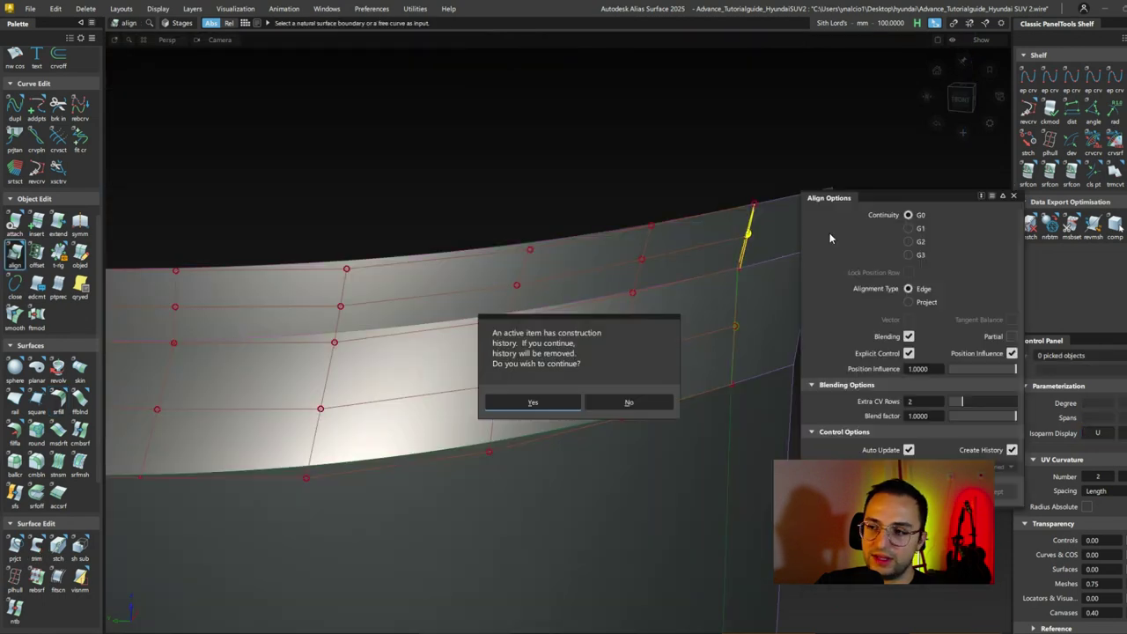
Step: Start Align on the blend and pick its edge control vertices
key(Return)
click(745, 244)
alt+shift+drag(745, 244, 693, 277)
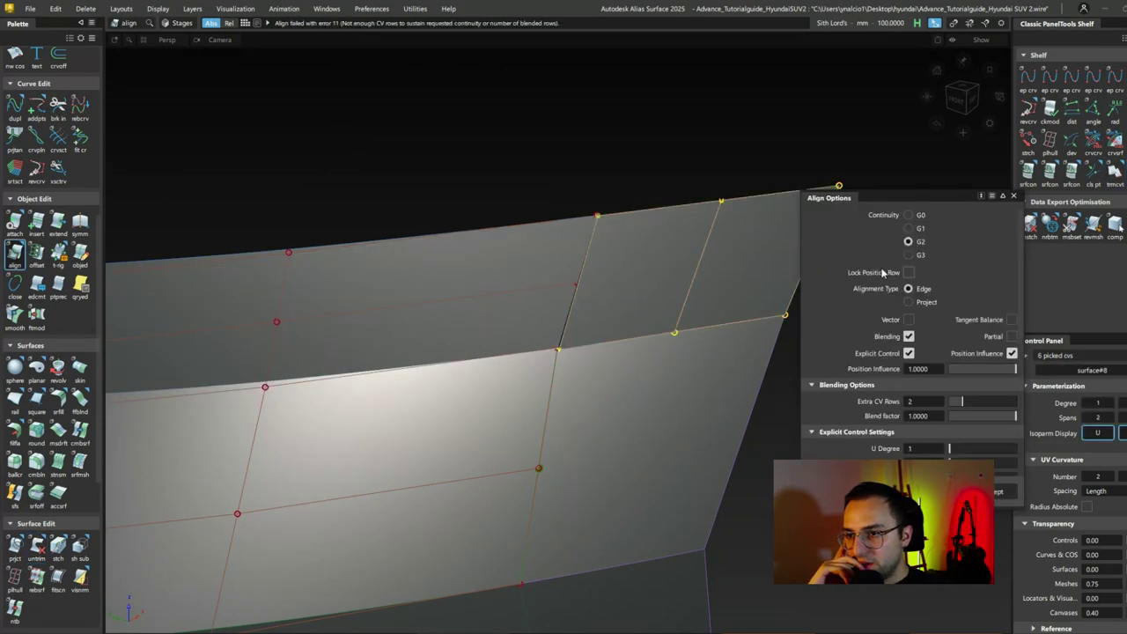
Step: Build and accept a chordal length 10 fillet between the band and corner surfaces
alt+shift+drag(662, 333, 516, 360)
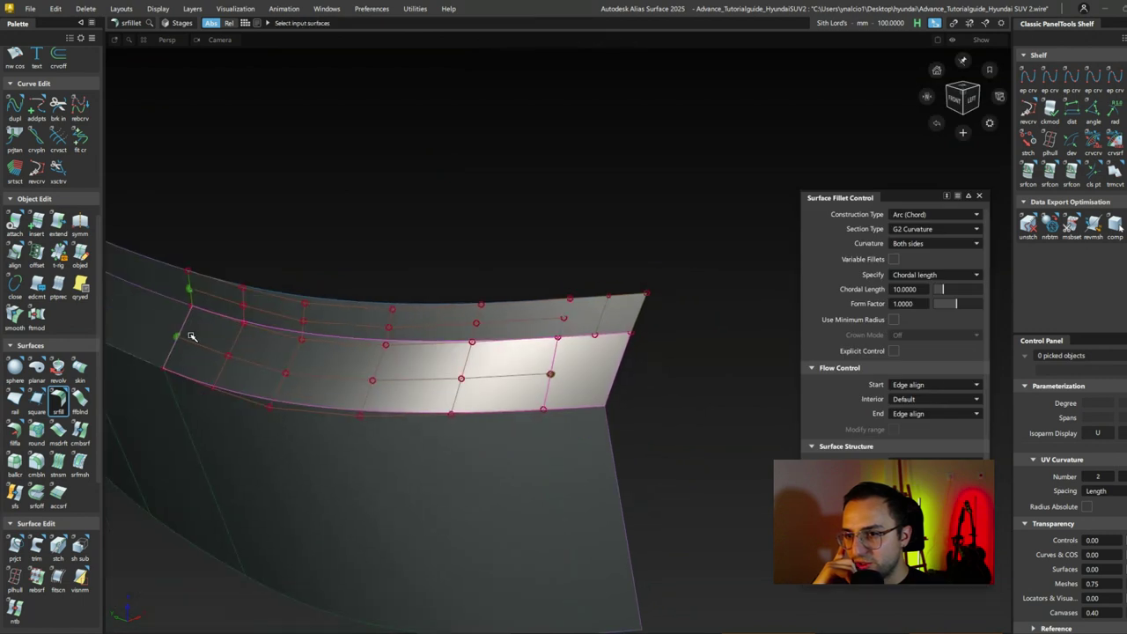
click(584, 316)
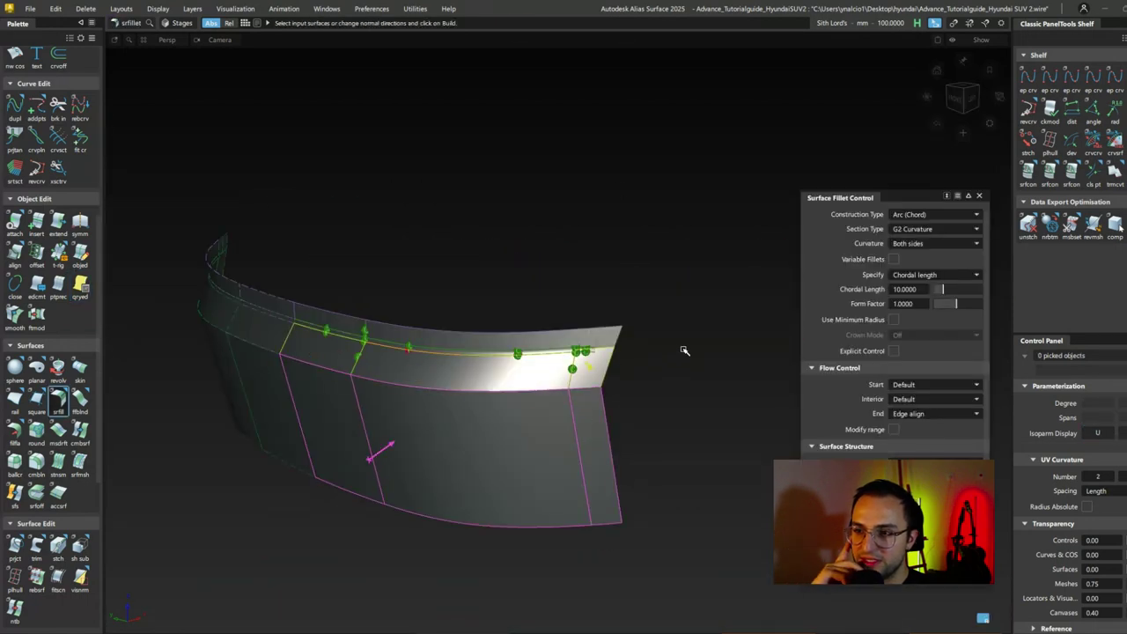
click(310, 353)
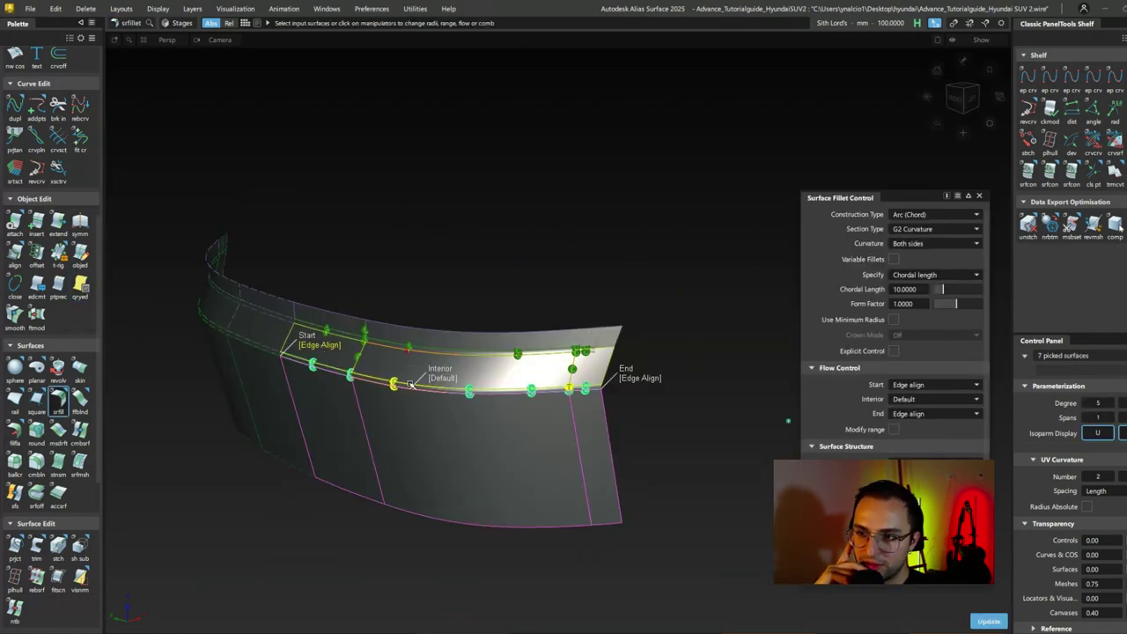
click(255, 206)
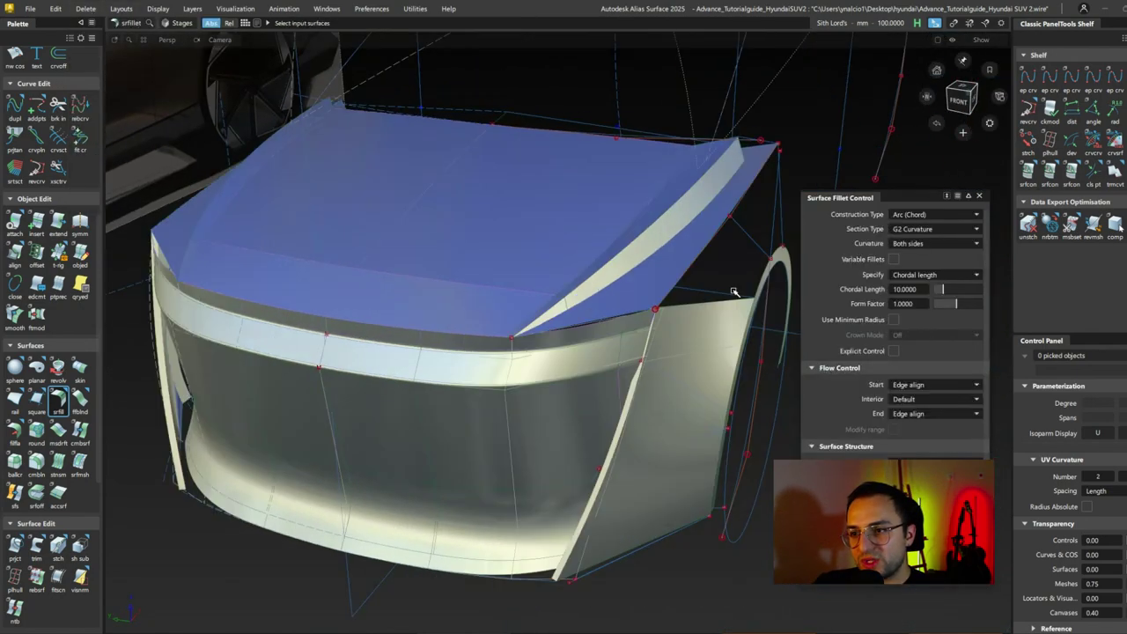
Step: Inspect the fillet surfaces, then exit the Surface Fillet tool
alt+shift+drag(731, 290, 342, 390)
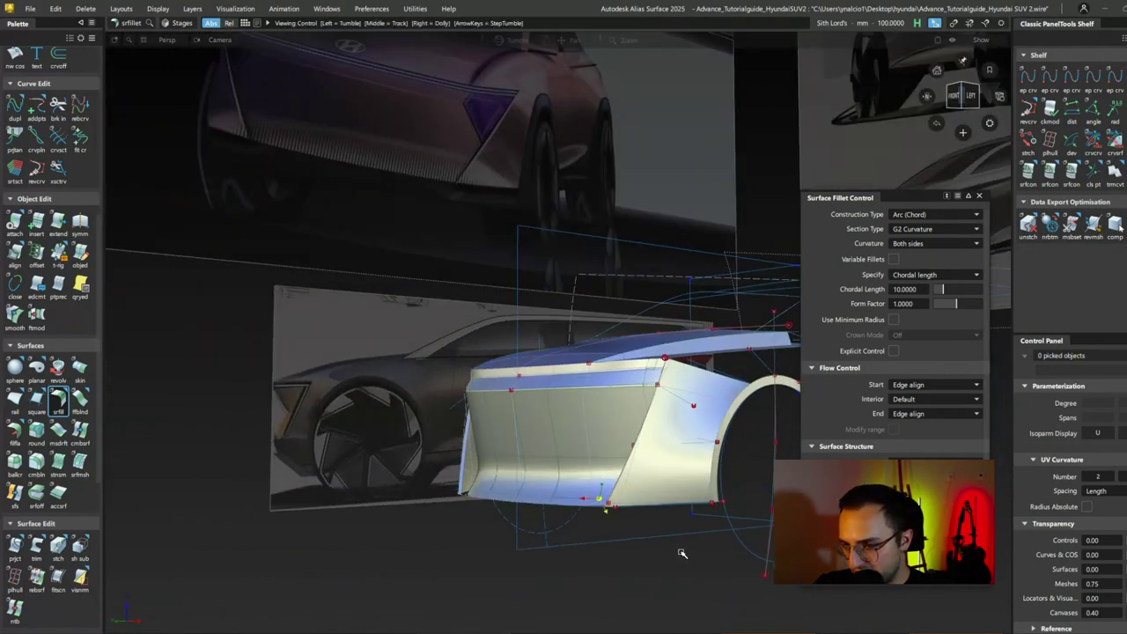
scroll(609, 509, up, 5)
alt+shift+drag(610, 509, 479, 525)
alt+shift+drag(553, 564, 447, 480)
scroll(488, 420, down, 5)
scroll(534, 461, up, 3)
key(Escape)
Step: Orbit around the finished front end and settle on a straight-on front view
alt+shift+drag(698, 489, 370, 531)
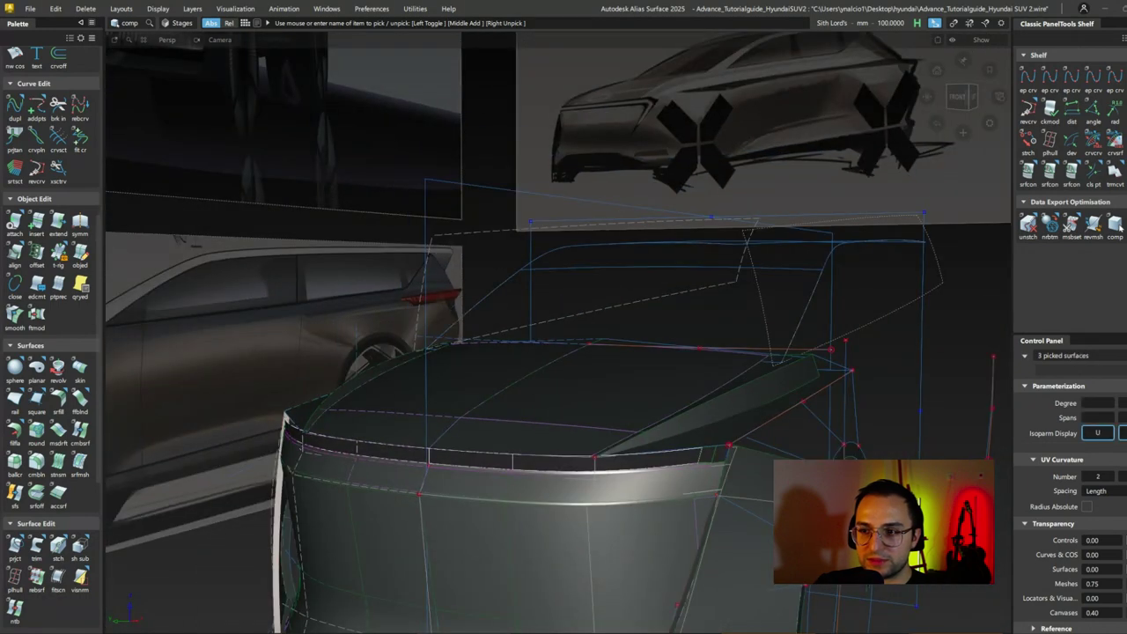
alt+shift+drag(546, 509, 707, 452)
alt+shift+right_drag(707, 453, 552, 460)
alt+shift+drag(552, 460, 620, 388)
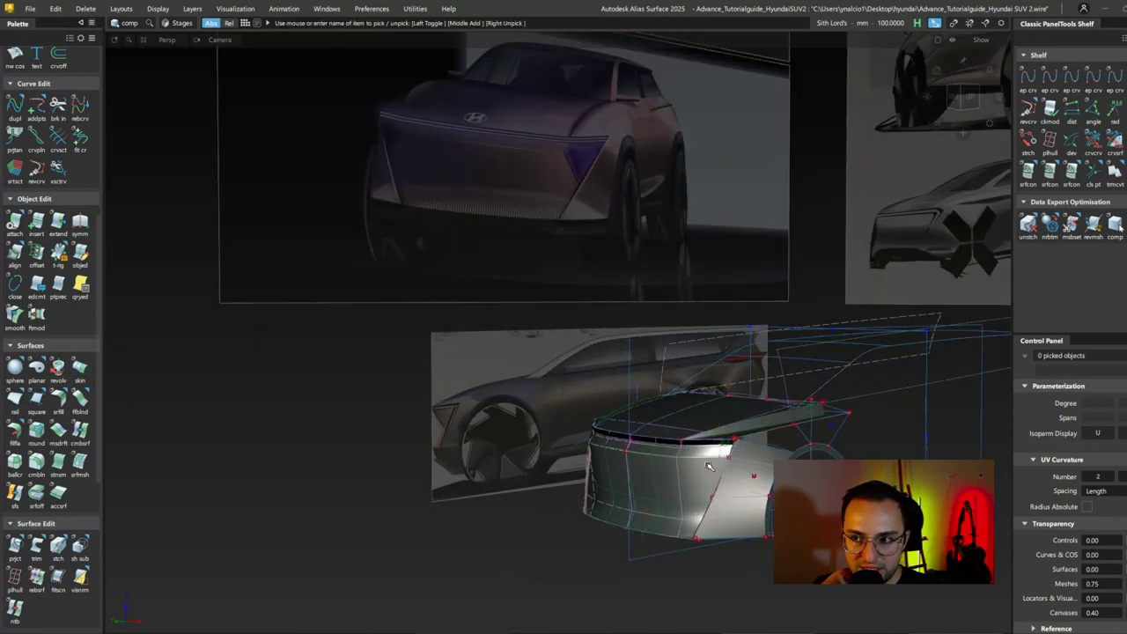
click(964, 97)
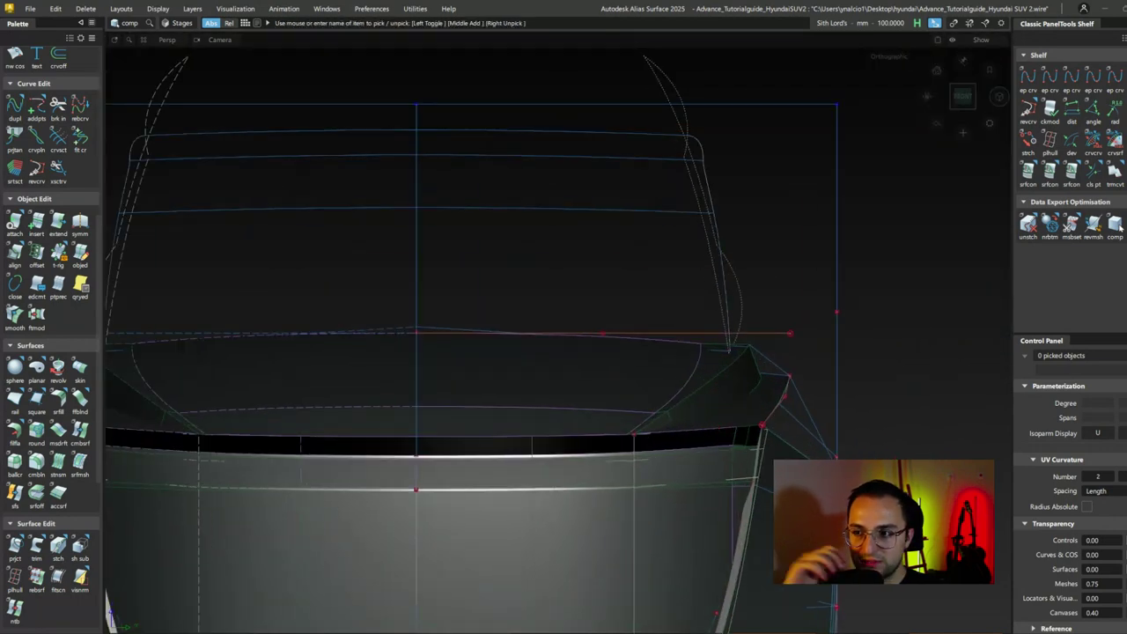
Step: Pick the chain of bumper surfaces and draw a two-point edit-point curve
scroll(104, 280, up, 5)
double_click(15, 173)
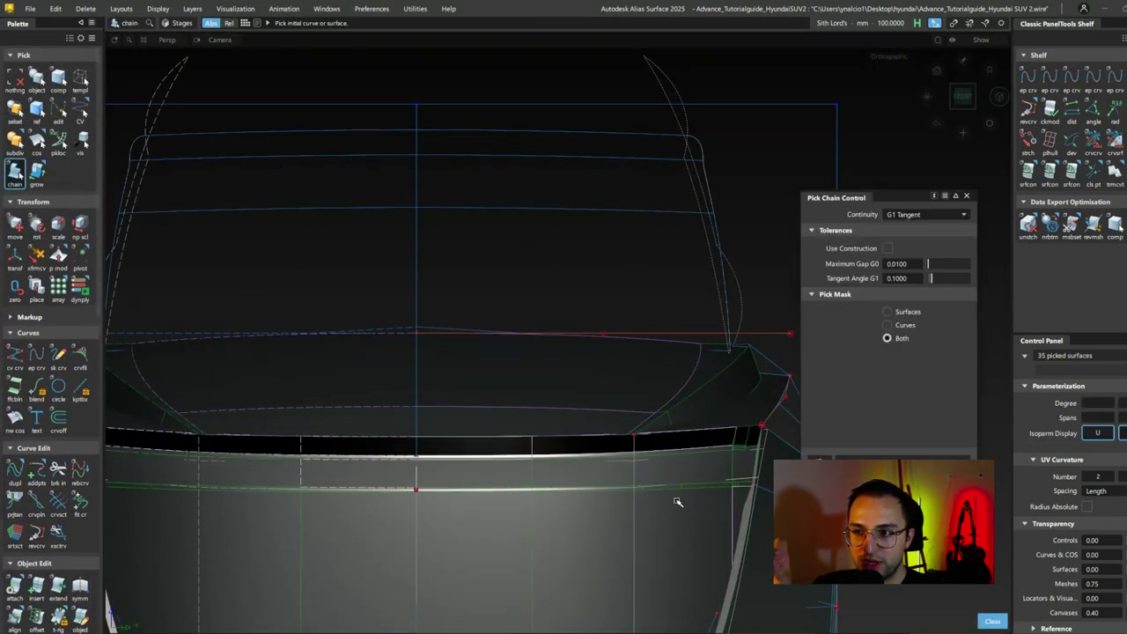
click(747, 440)
key(e)
alt+shift+middle_drag(702, 455, 715, 380)
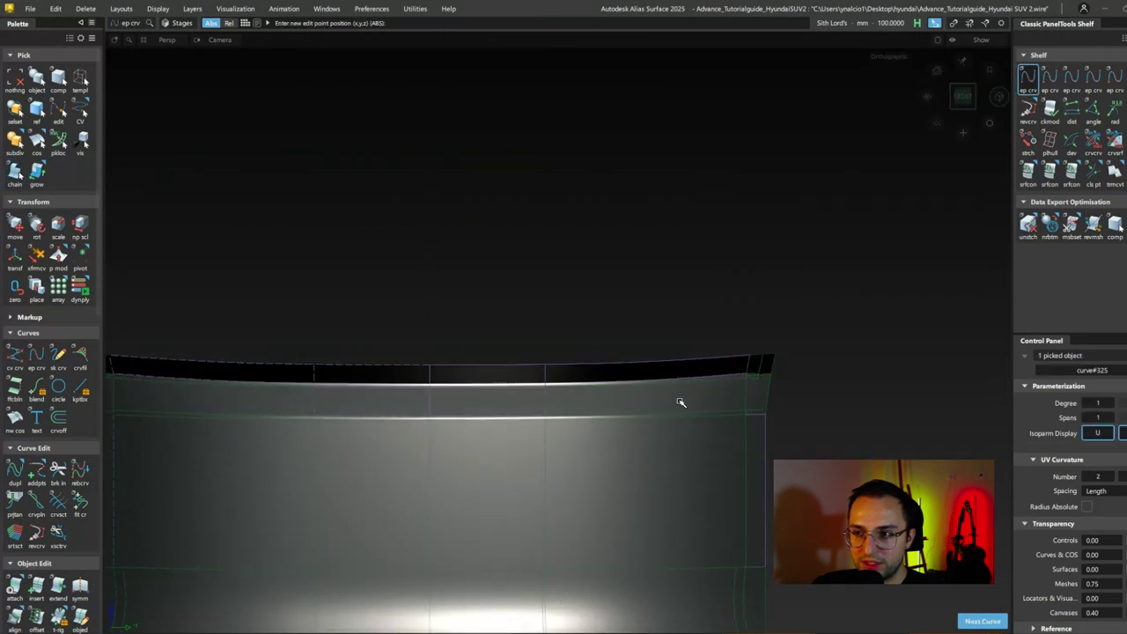
click(590, 415)
click(670, 370)
Step: Create 0° multi-surface draft flanges of length 100 from the curves
key(m)
alt+shift+drag(617, 462, 292, 453)
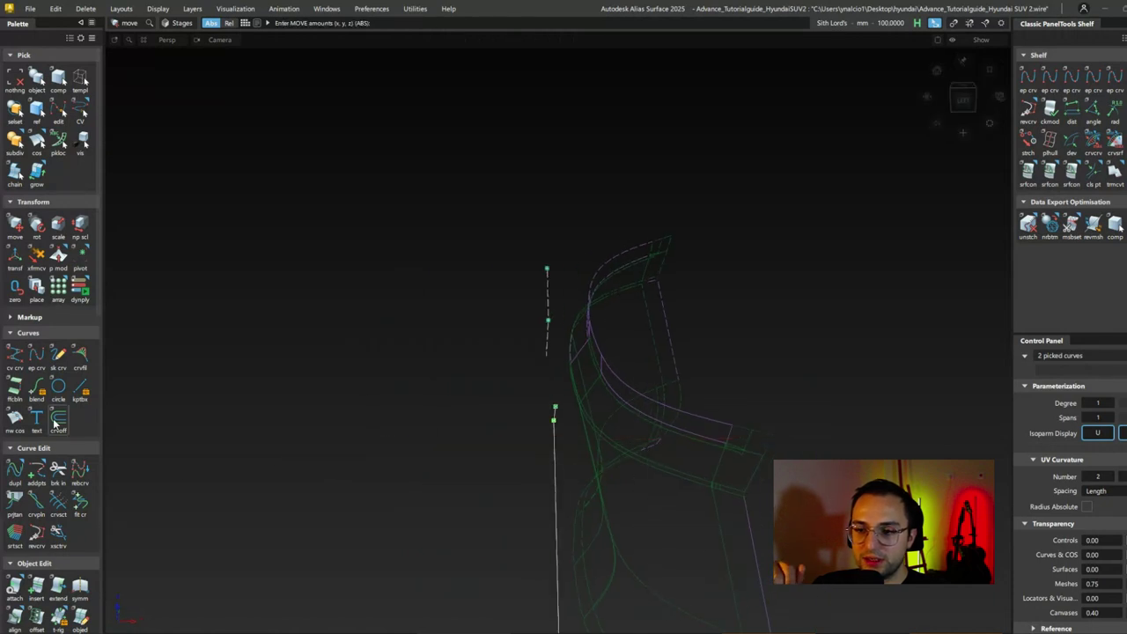
scroll(54, 427, down, 5)
click(58, 561)
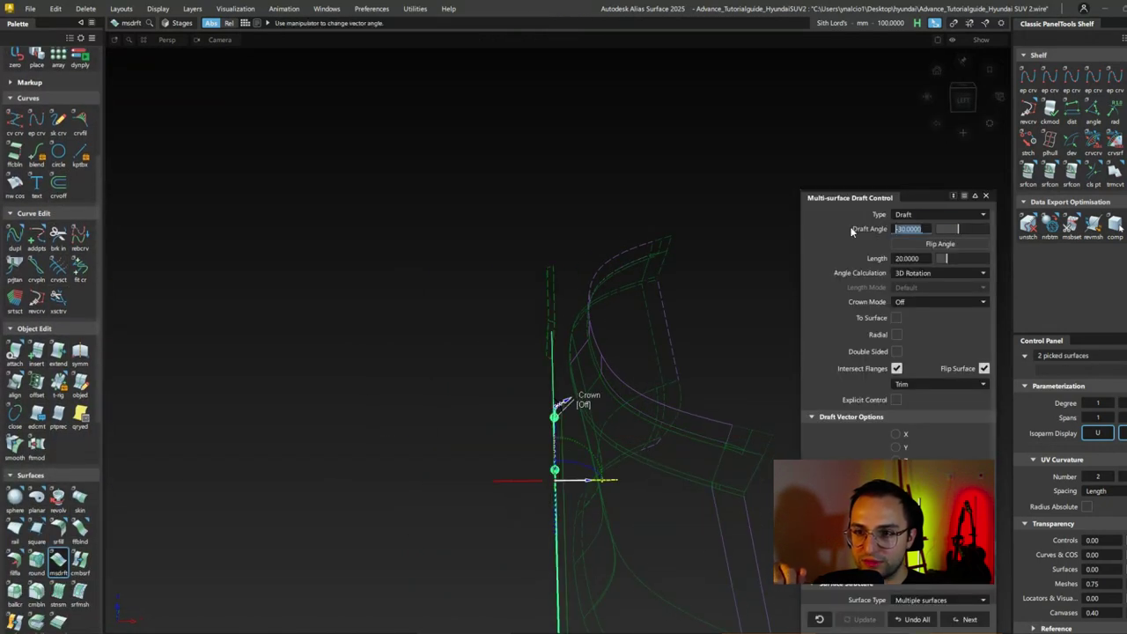
alt+shift+drag(599, 480, 725, 558)
Step: Extend the right draft surface about 396 mm and pick it for moving in front view
click(637, 491)
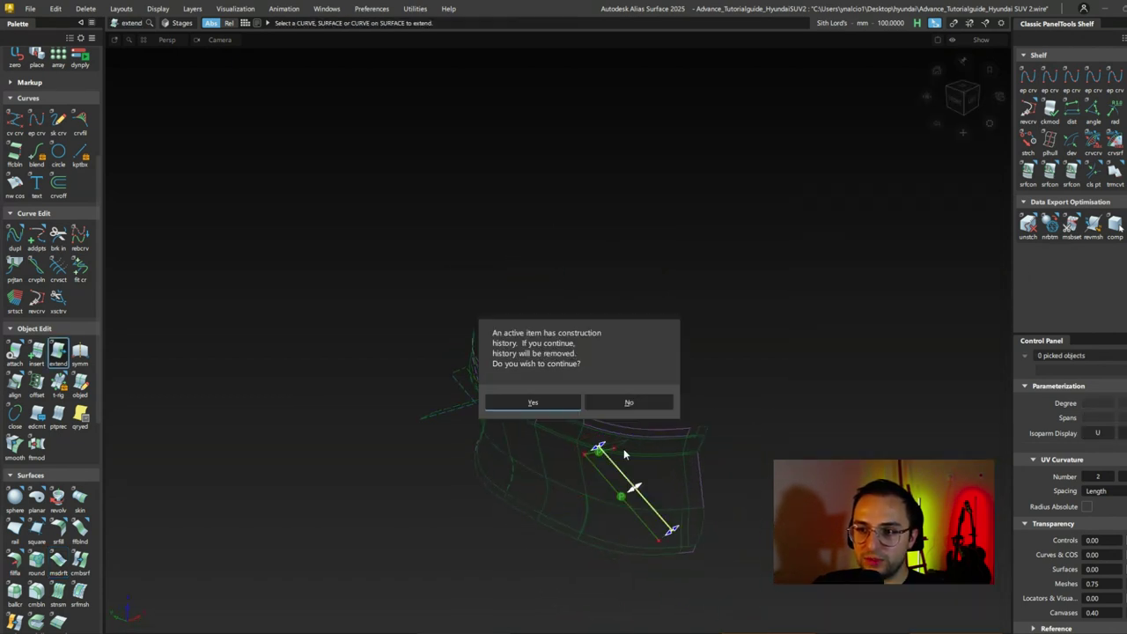
click(534, 403)
mouse_move(602, 450)
alt+shift+mouse_down()
mouse_move(757, 604)
mouse_move(660, 437)
mouse_move(652, 493)
mouse_move(629, 496)
alt+shift+mouse_up()
drag(623, 440, 655, 501)
click(962, 99)
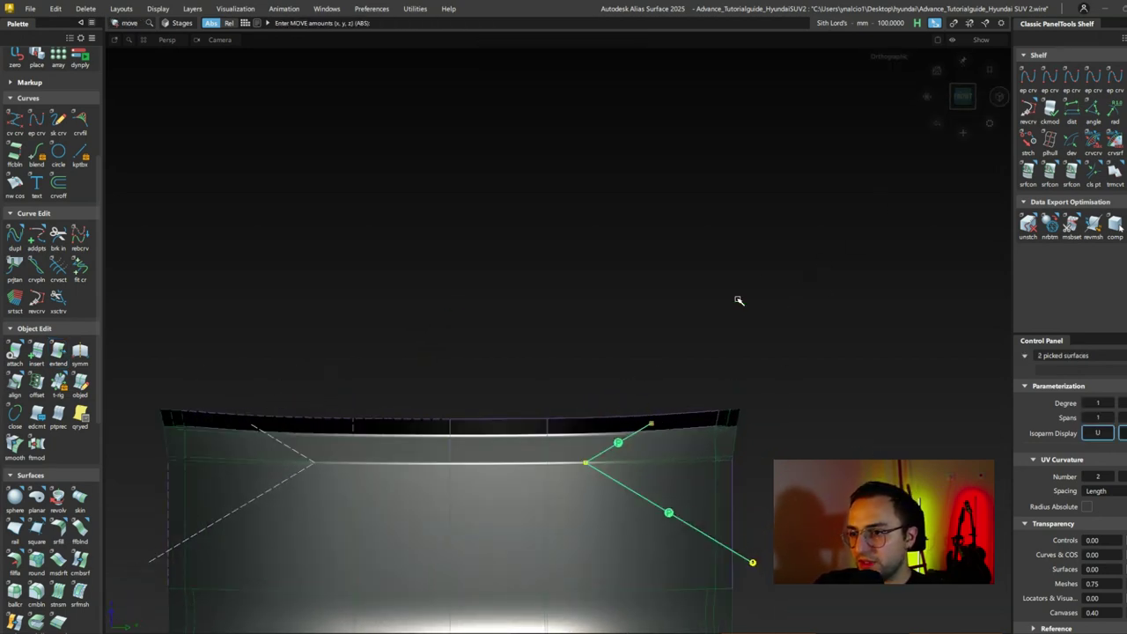
key(m)
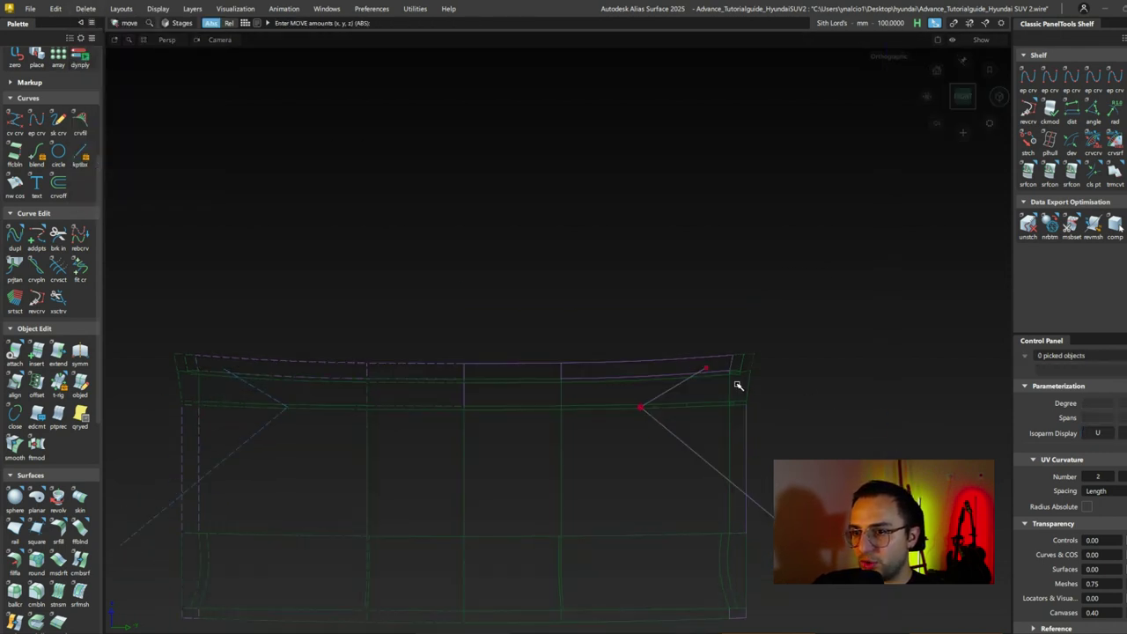
Step: Fillet the panel's top edge and intersect the fillet with the front panel
key(f)
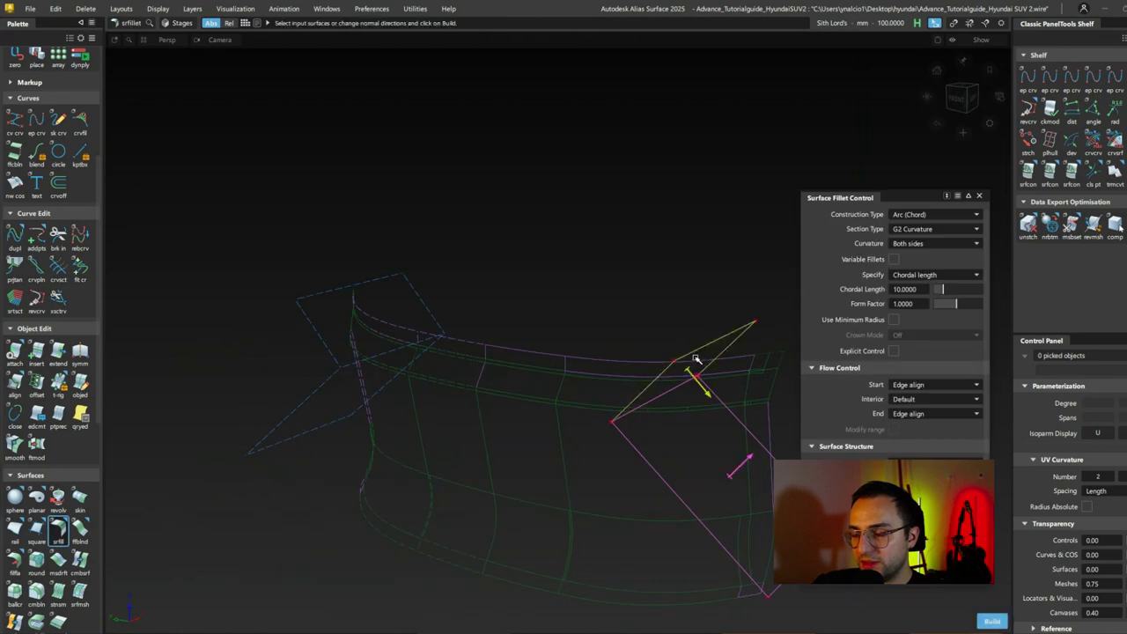
alt+shift+drag(645, 453, 9, 401)
key(i)
click(643, 496)
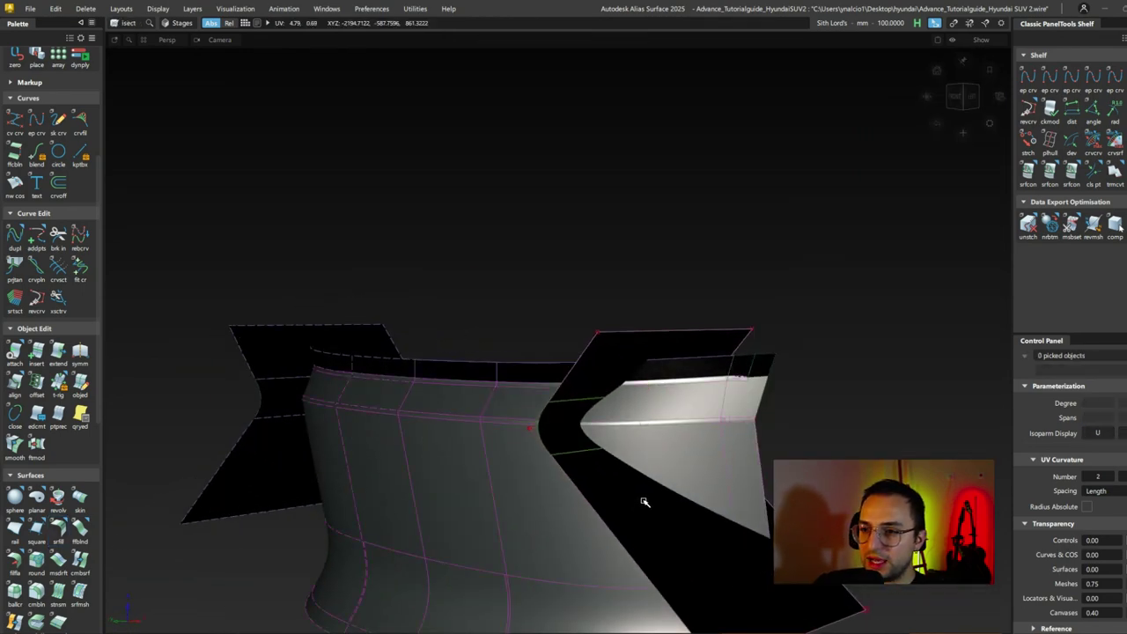
click(590, 388)
alt+shift+drag(604, 485, 614, 347)
Step: Divide the panel with Trim where the corner surfaces cross it, dropping construction history
key(t)
click(991, 620)
click(518, 360)
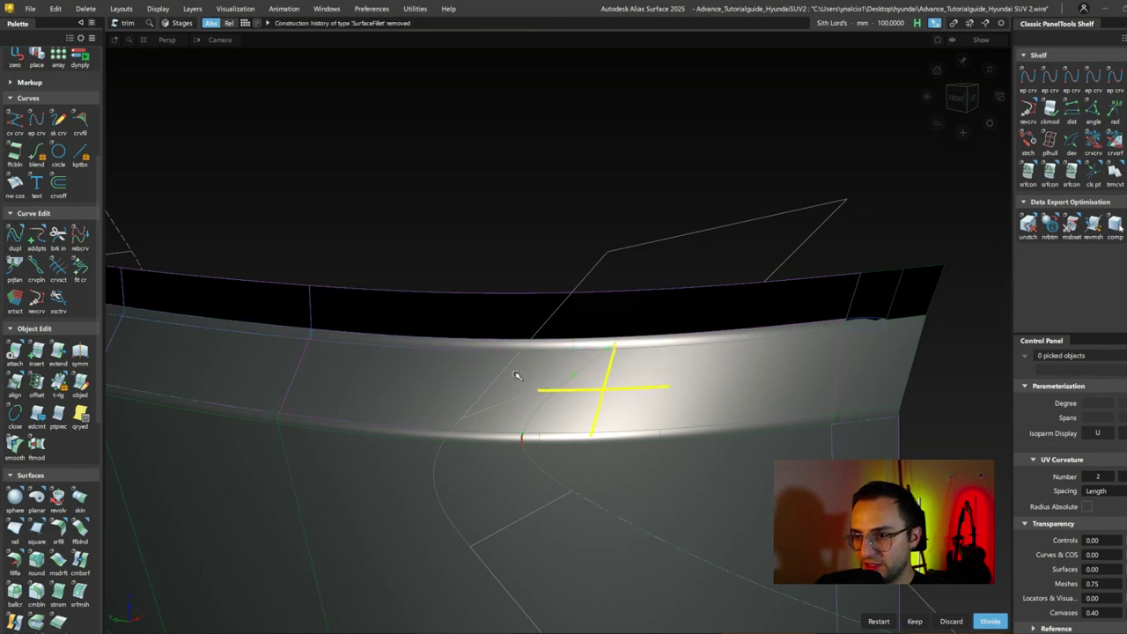
click(526, 438)
key(Return)
alt+shift+drag(503, 438, 528, 355)
click(551, 373)
key(Return)
alt+shift+drag(538, 487, 697, 541)
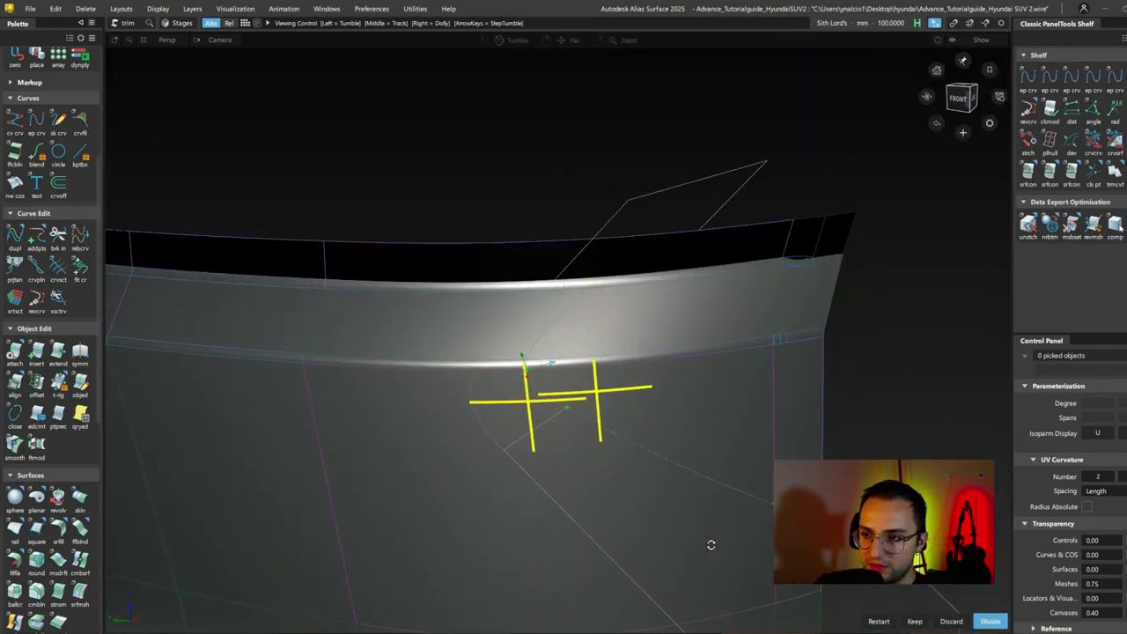
click(697, 541)
key(Return)
Step: Pick the divided panel and all 13 front-end surfaces
click(1115, 225)
click(739, 415)
drag(755, 266, 755, 265)
alt+shift+drag(830, 239, 783, 265)
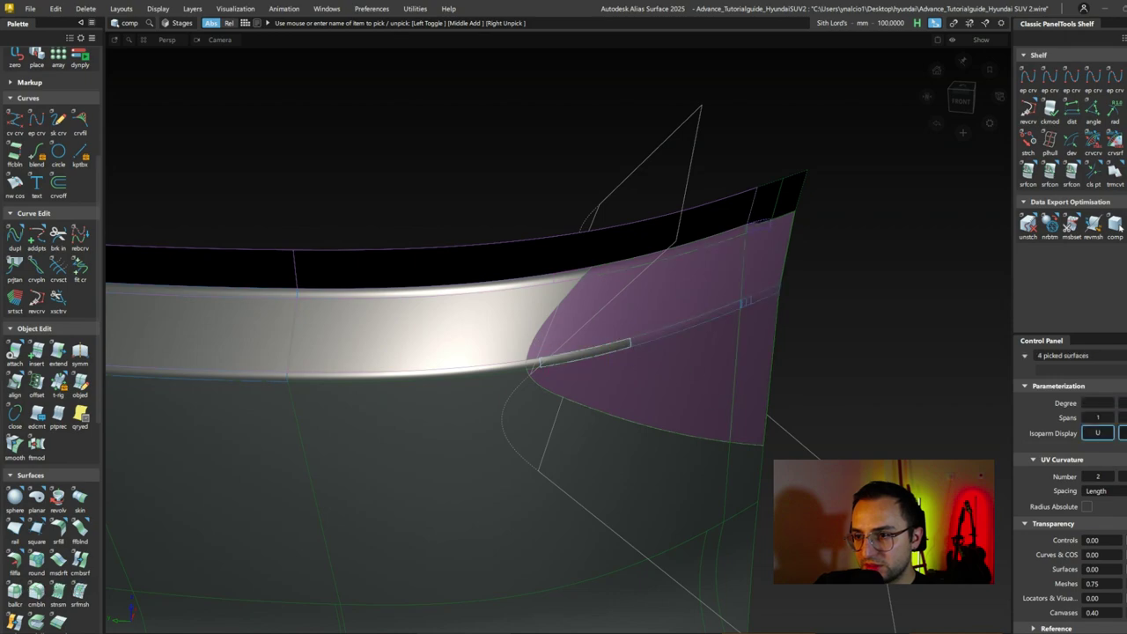
Step: Set the picked body surfaces' diffuse colour to pink (H 0.93, S 0.36, V 0.40)
mouse_move(595, 406)
alt+shift+mouse_down()
mouse_move(528, 304)
mouse_move(432, 354)
mouse_move(622, 319)
mouse_move(533, 314)
mouse_move(614, 451)
mouse_move(528, 470)
mouse_move(531, 458)
alt+shift+mouse_up()
alt+shift+drag(582, 352, 792, 379)
mouse_move(669, 414)
alt+shift+mouse_down()
mouse_move(628, 433)
mouse_move(822, 374)
mouse_move(783, 370)
mouse_move(615, 414)
mouse_move(640, 426)
mouse_move(584, 467)
mouse_move(690, 382)
mouse_move(496, 475)
mouse_move(550, 429)
mouse_move(494, 458)
mouse_move(639, 520)
mouse_move(431, 395)
mouse_move(343, 395)
mouse_move(616, 352)
mouse_move(319, 382)
mouse_move(538, 399)
mouse_move(717, 536)
mouse_move(616, 529)
mouse_move(620, 614)
alt+shift+mouse_up()
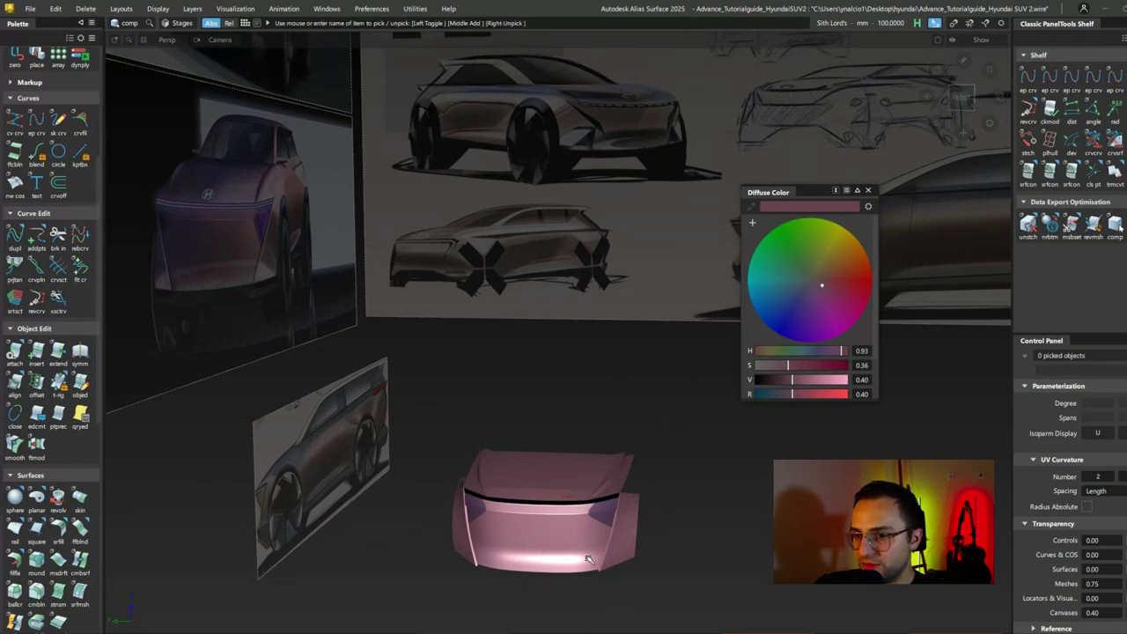
mouse_move(613, 555)
alt+shift+mouse_down()
mouse_move(511, 518)
mouse_move(592, 528)
alt+shift+mouse_up()
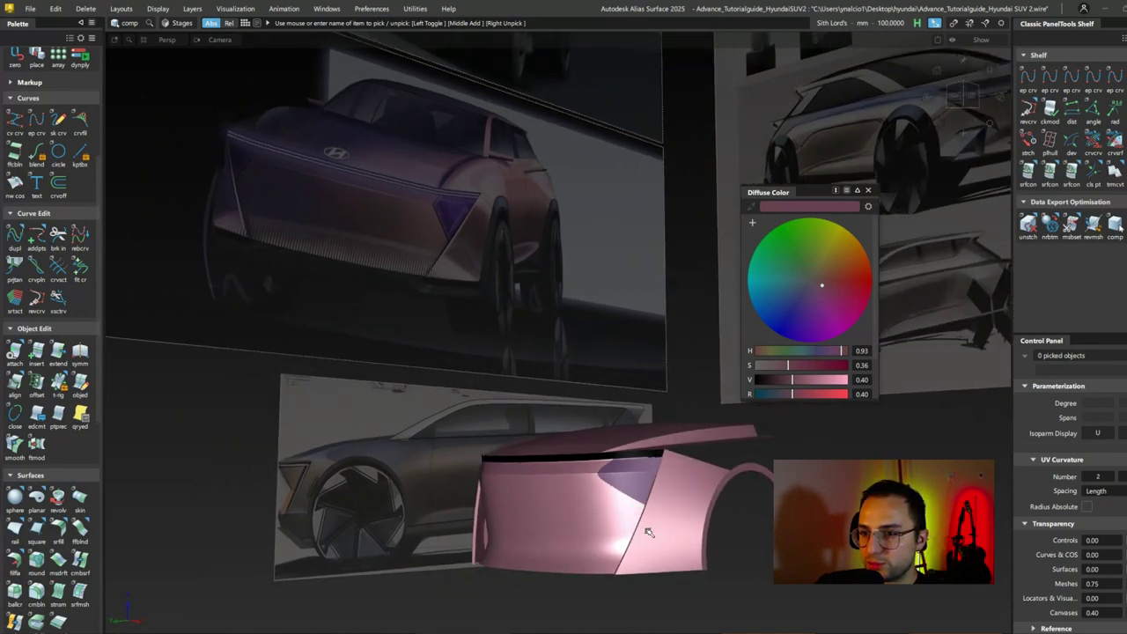
alt+shift+drag(758, 405, 525, 437)
Step: Tube-offset the hood edge curve, trying radii 3, 7 and 12
key(t)
click(547, 447)
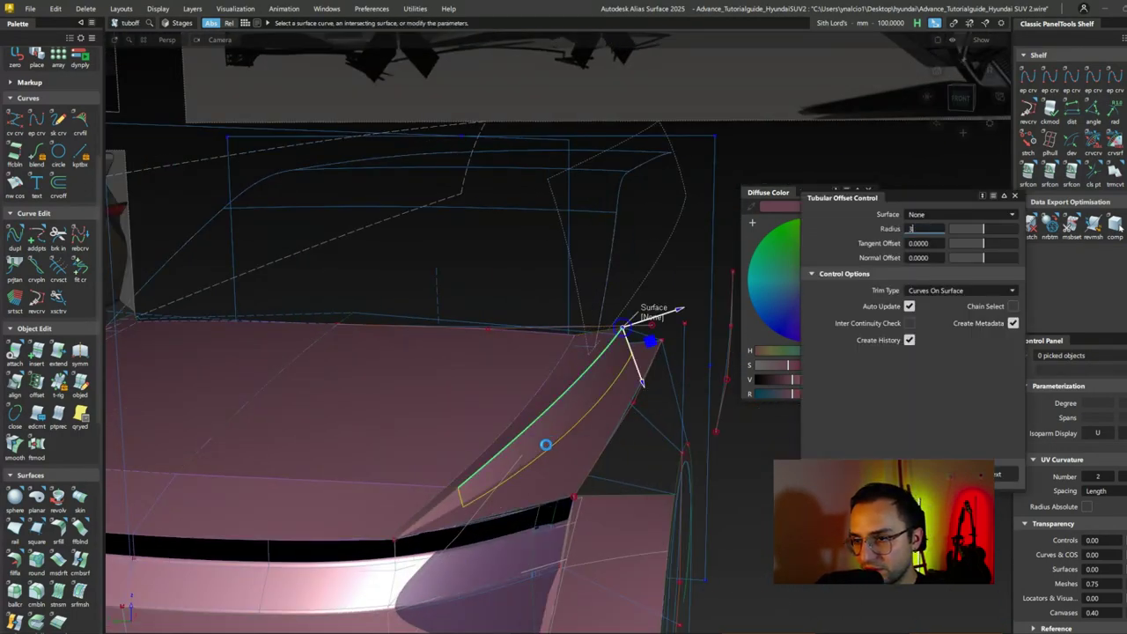
text(3)
key(Return)
alt+shift+right_drag(545, 446, 914, 236)
text(7)
key(Return)
alt+shift+drag(520, 423, 549, 393)
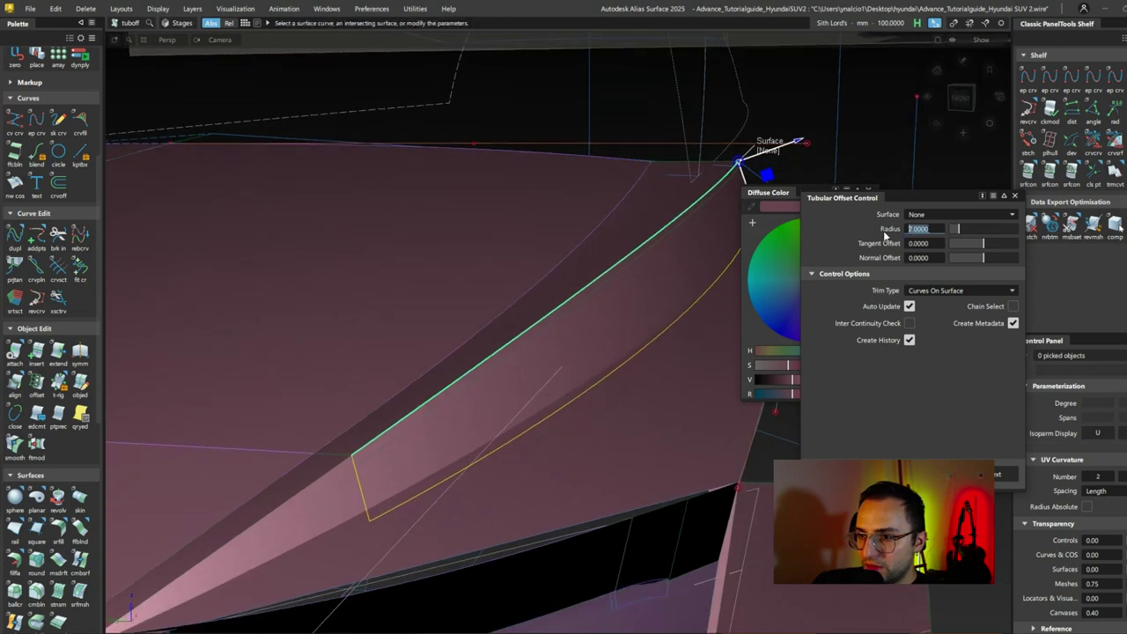
text(12)
key(Return)
Step: Offset the curve on rail_surf#14 at the hood corner with radius 50
click(360, 480)
click(359, 495)
alt+shift+right_drag(516, 464, 629, 385)
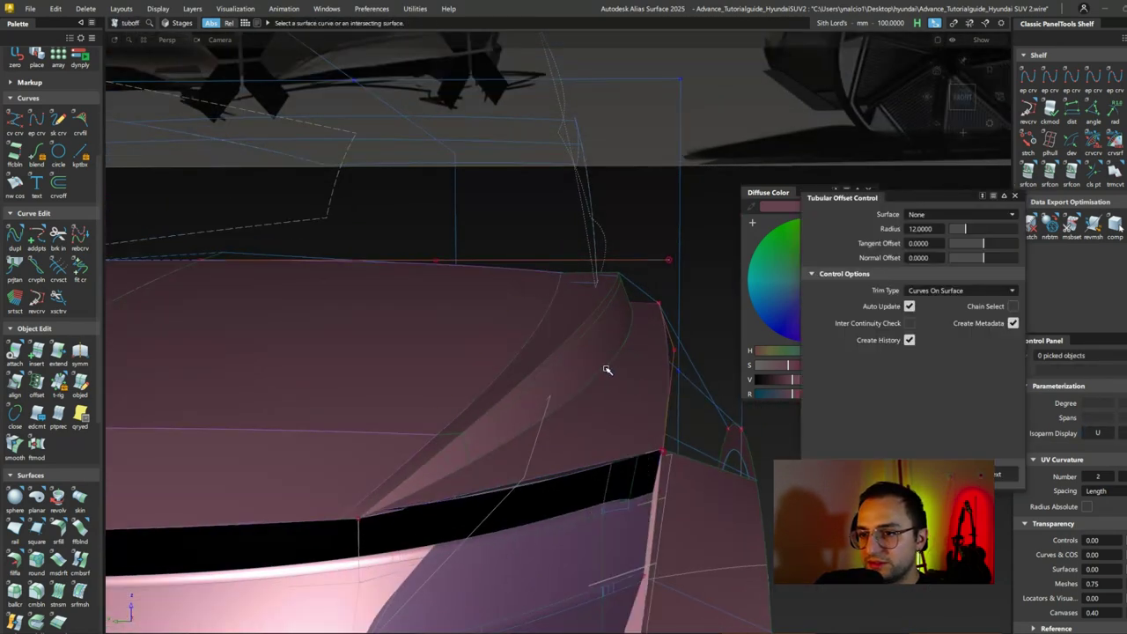
click(641, 380)
click(642, 379)
text(50)
key(Return)
alt+shift+drag(591, 410, 536, 493)
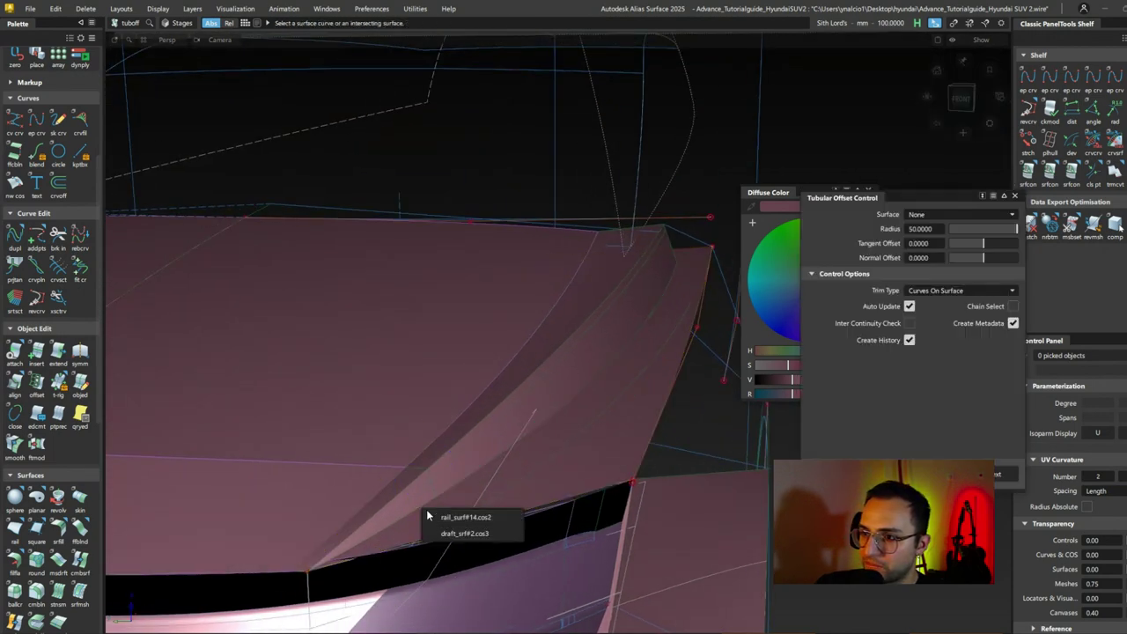
Step: Freeform-blend between the offset curves with Trim off, explicit control on and default end flow
click(646, 370)
alt+shift+drag(646, 370, 563, 379)
scroll(929, 412, down, 5)
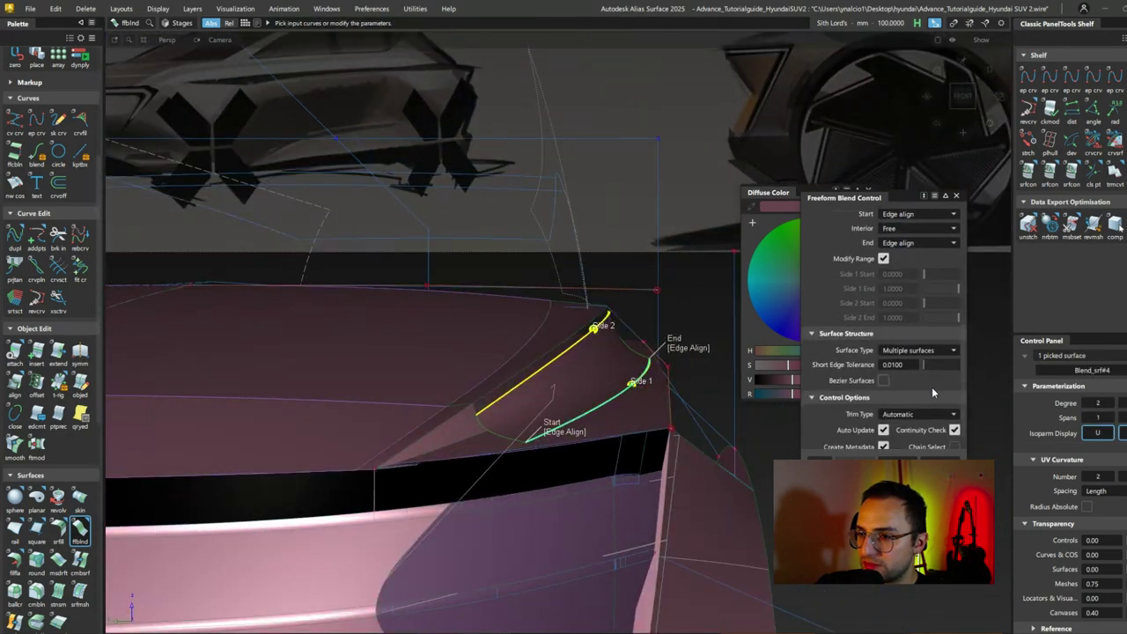
click(888, 455)
scroll(909, 409, down, 1)
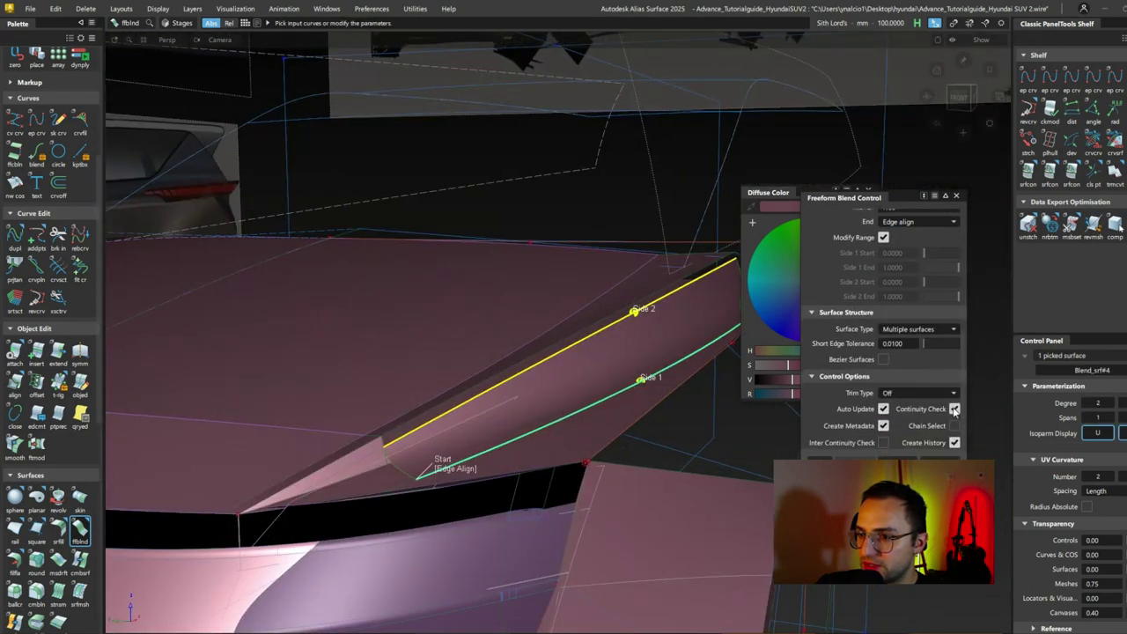
scroll(909, 347, up, 2)
click(883, 310)
alt+shift+drag(722, 353, 628, 393)
click(677, 335)
mouse_move(582, 364)
alt+shift+mouse_down()
mouse_move(634, 390)
mouse_move(461, 475)
mouse_move(644, 363)
mouse_move(529, 414)
mouse_move(390, 425)
mouse_move(409, 403)
alt+shift+mouse_up()
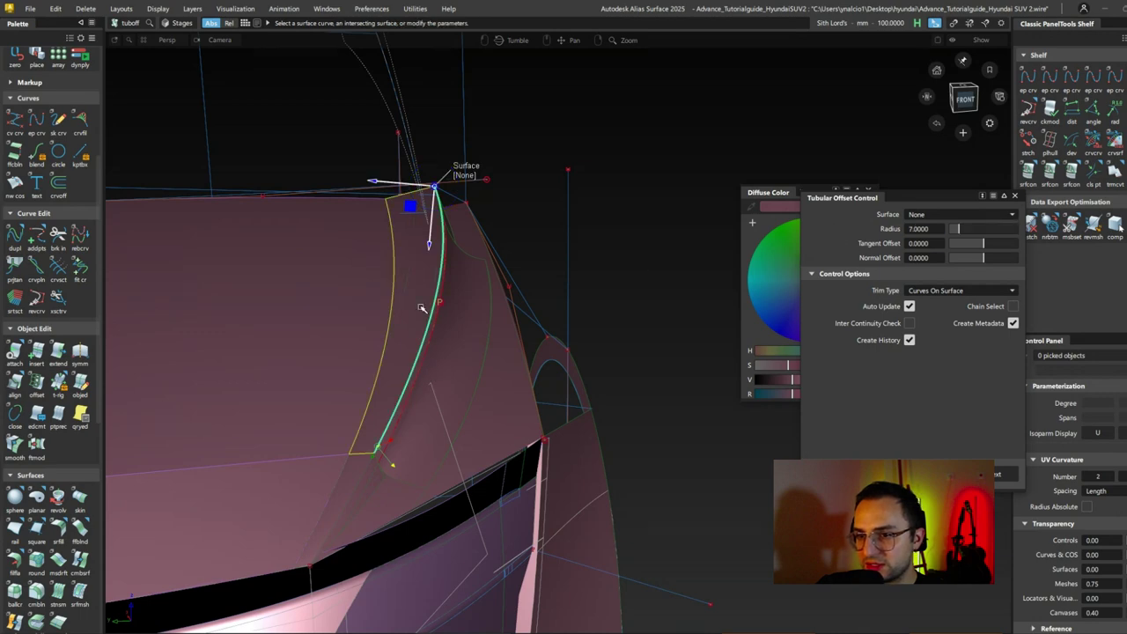
ctrl+shift+drag(419, 330, 409, 298)
Step: Blend to the draft surface's trim edge, explicit control off and start flow set to default
click(124, 22)
alt+shift+drag(141, 88, 400, 428)
click(402, 430)
click(432, 451)
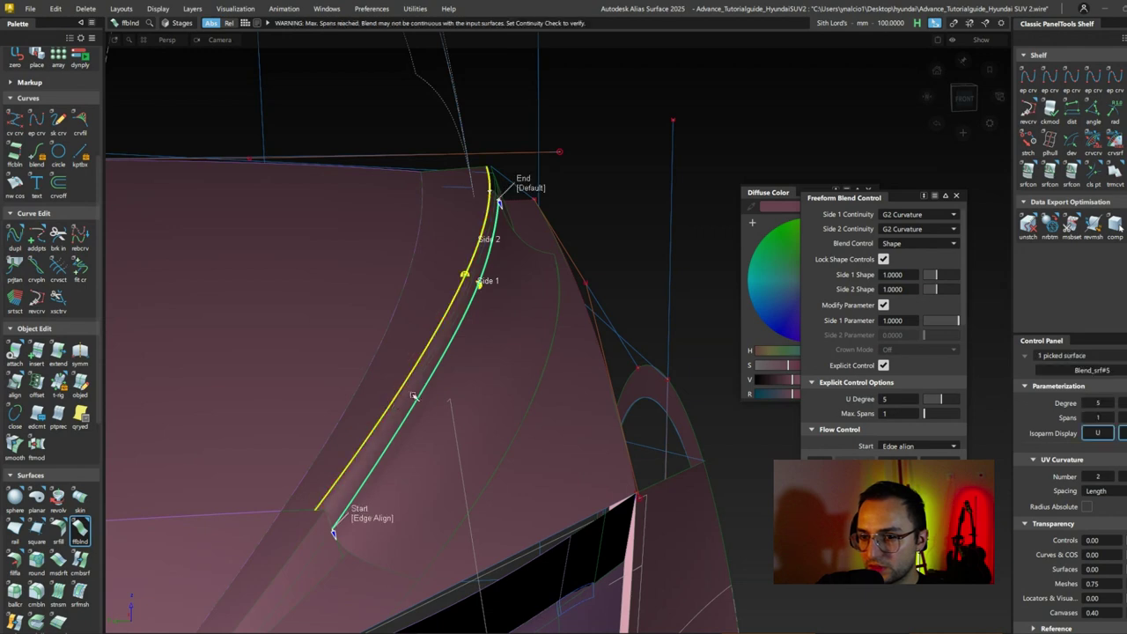
scroll(886, 370, down, 1)
click(883, 353)
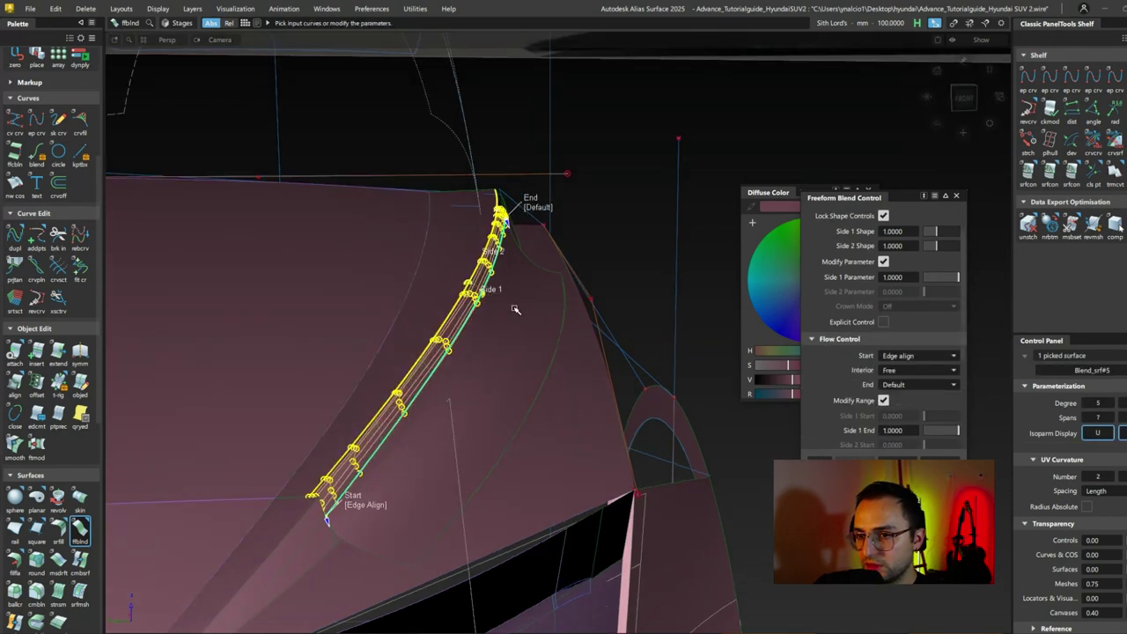
click(368, 505)
alt+shift+drag(483, 251, 632, 225)
Step: Fillet the hood and ridge surfaces with chordal length 15, then undo it
key(f)
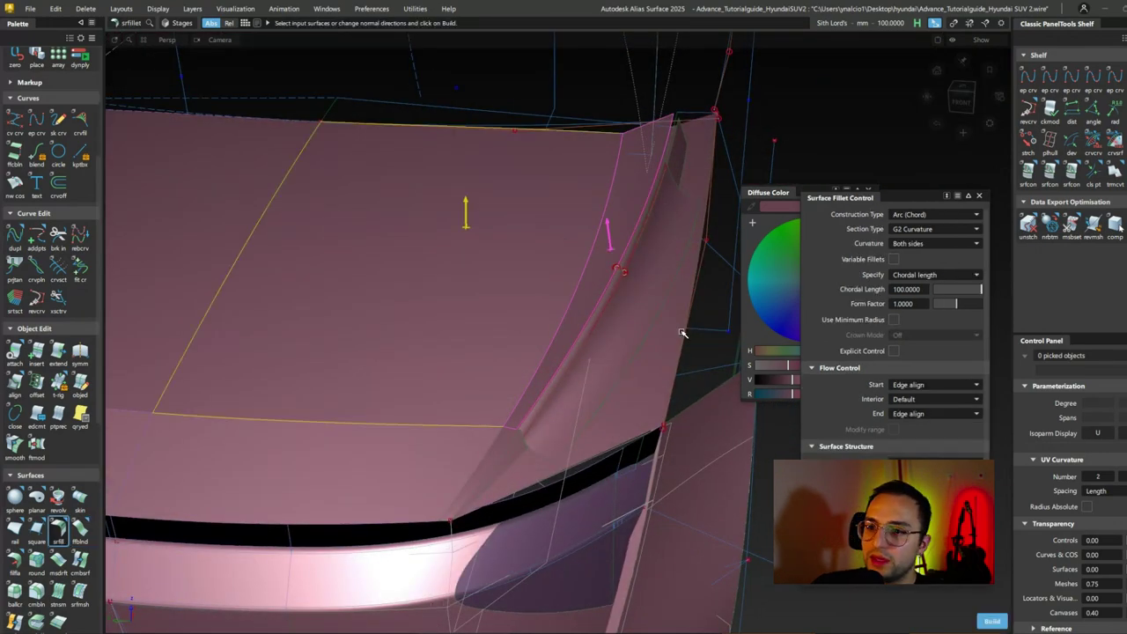
click(616, 270)
alt+shift+drag(616, 269, 539, 284)
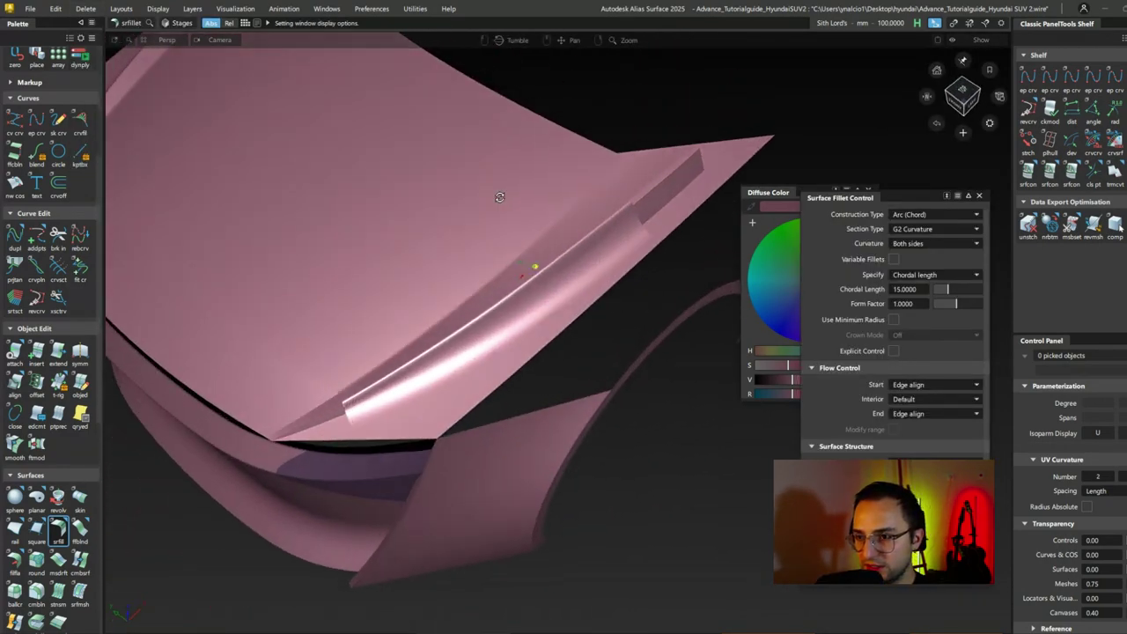
alt+shift+drag(498, 190, 370, 312)
key(ctrl+z)
alt+shift+drag(541, 244, 385, 323)
Step: Check the skin surface's construction history and skin the corner gap with U degree 5
double_click(421, 306)
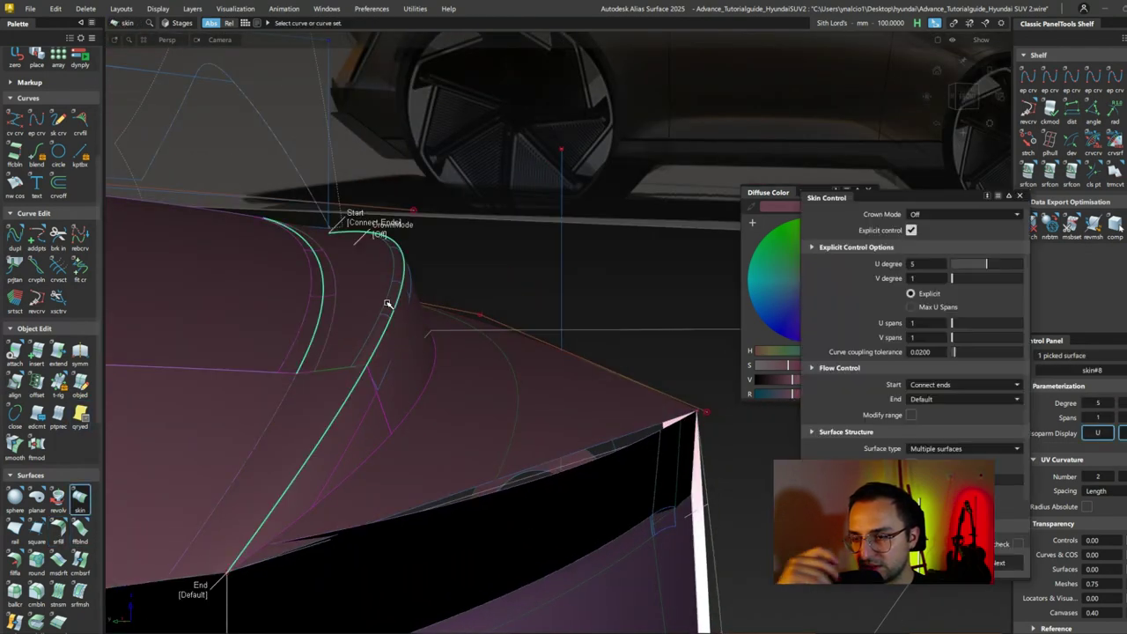
key(q)
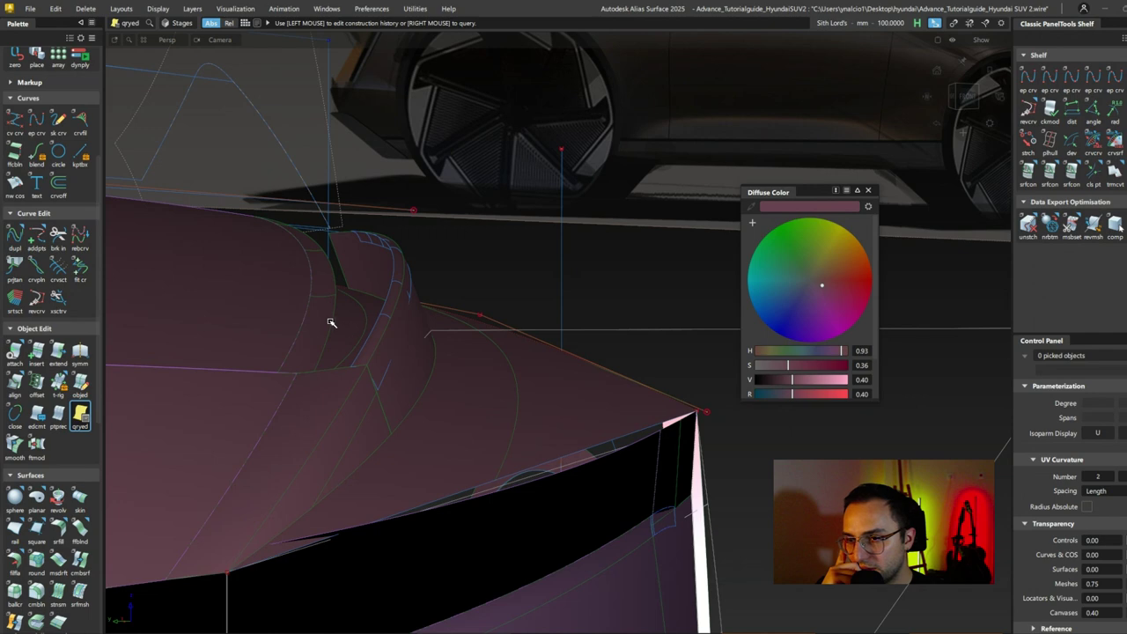
click(329, 317)
click(385, 311)
alt+shift+drag(383, 322, 373, 312)
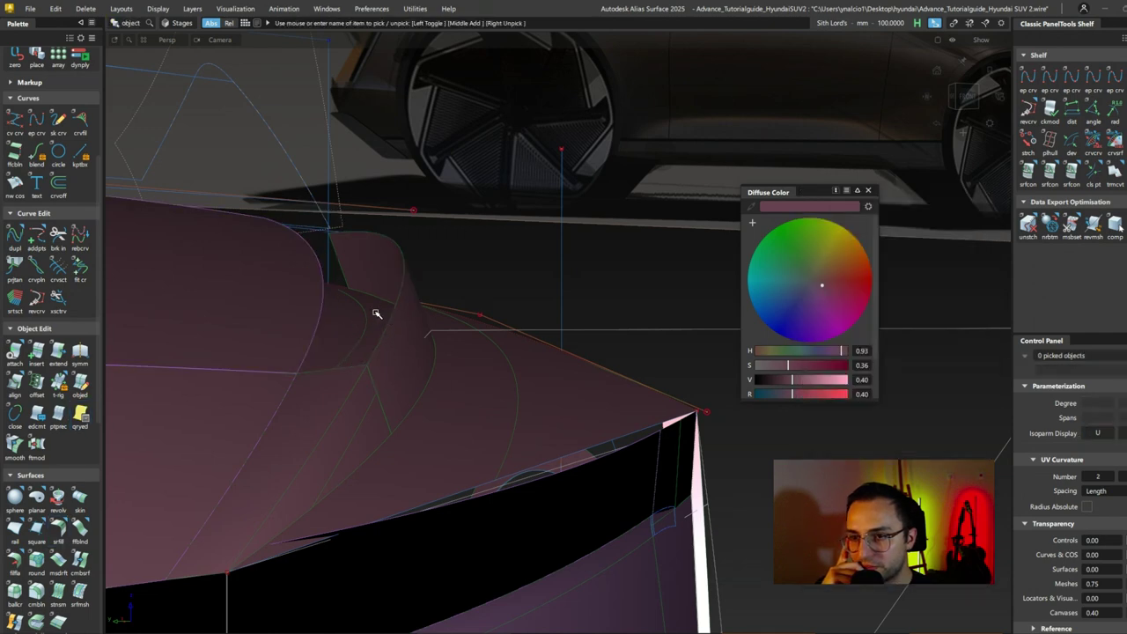
ctrl+shift+drag(352, 261, 365, 415)
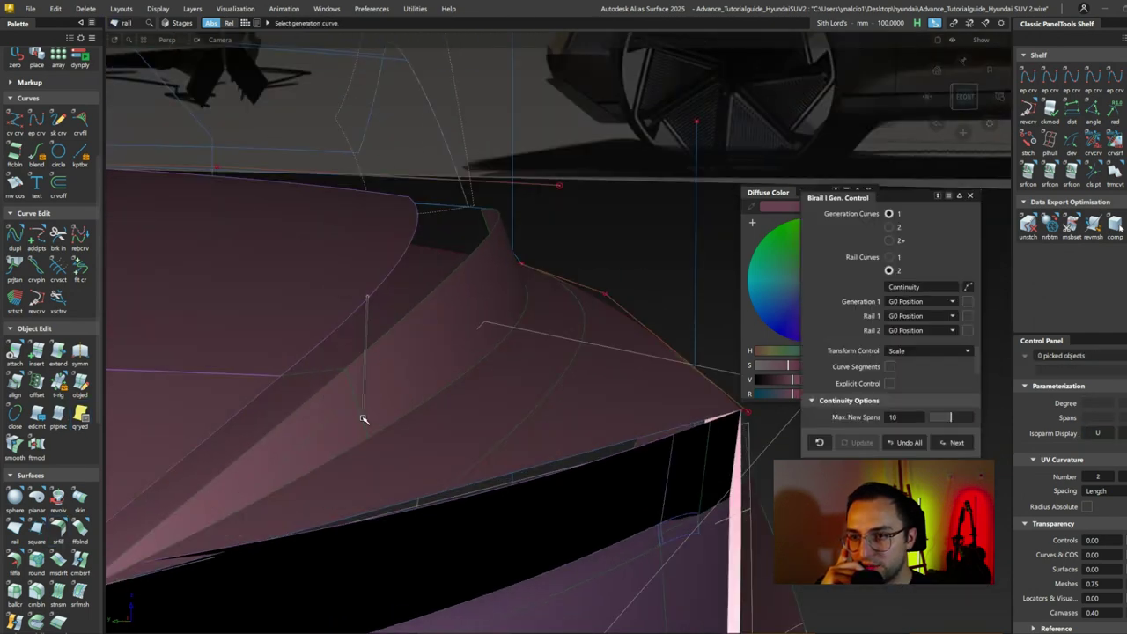
click(380, 291)
drag(979, 272, 987, 271)
alt+shift+drag(528, 291, 307, 511)
Step: Try a four-sided patch at the wheel arch, abandon it, and pick the connecting curve
ctrl+shift+drag(423, 310, 488, 370)
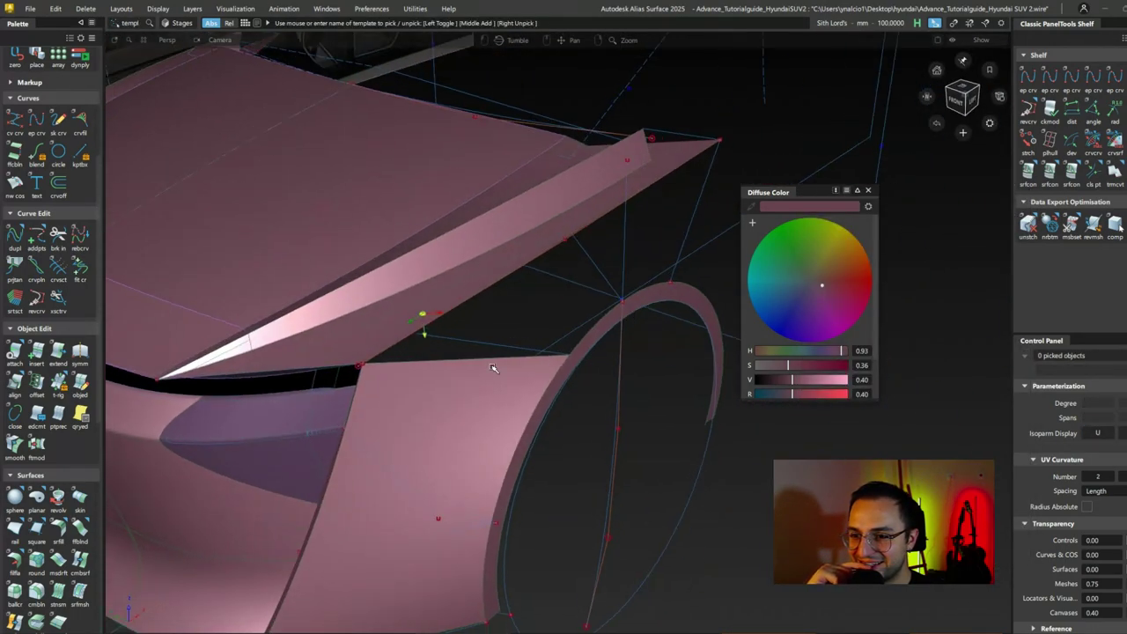
click(489, 357)
click(577, 266)
alt+shift+drag(607, 313, 423, 382)
key(Escape)
alt+shift+drag(305, 375, 662, 370)
click(640, 330)
scroll(670, 350, up, 5)
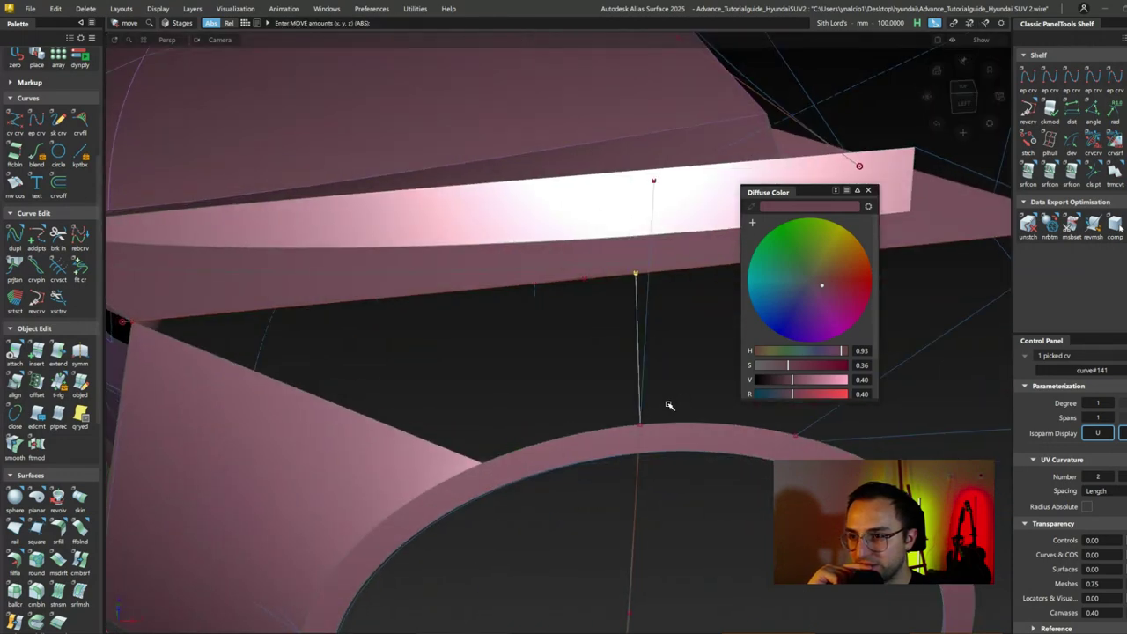
alt+shift+drag(647, 273, 591, 441)
Step: Create a Square patch bounded by curve#141, skin#11, square#6 and rail_surf#14
click(581, 462)
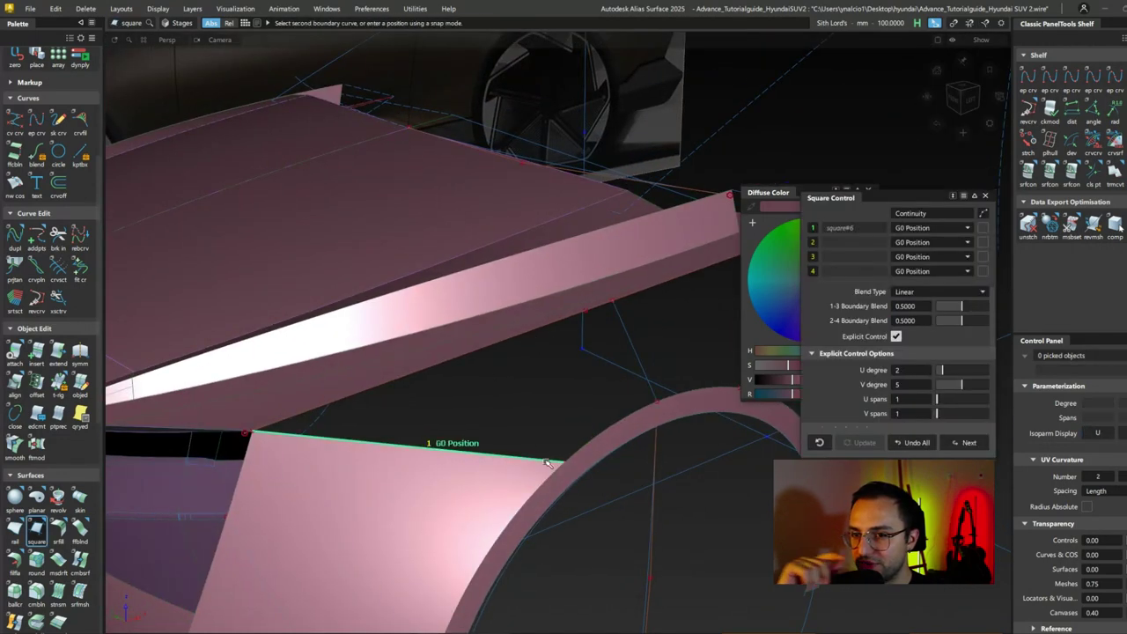
click(637, 464)
key(Escape)
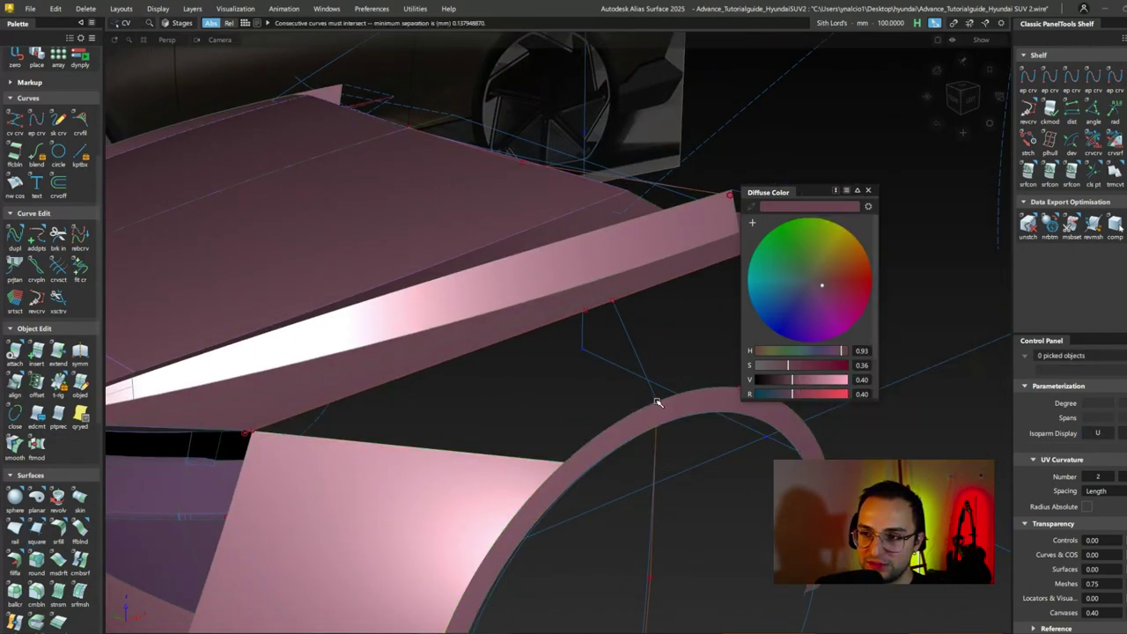
key(ctrl+r)
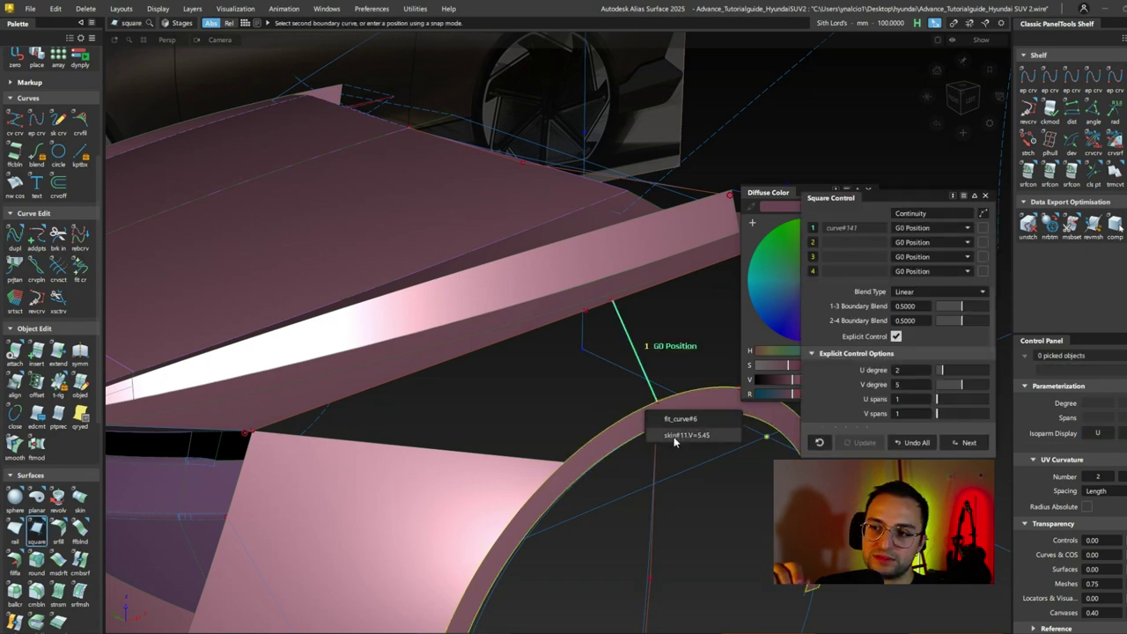
click(675, 435)
click(417, 403)
click(434, 396)
alt+shift+drag(434, 396, 659, 402)
Step: Fillet the new patch to its neighbour: G2, chordal length 15, edge-aligned ends
key(ctrl+f)
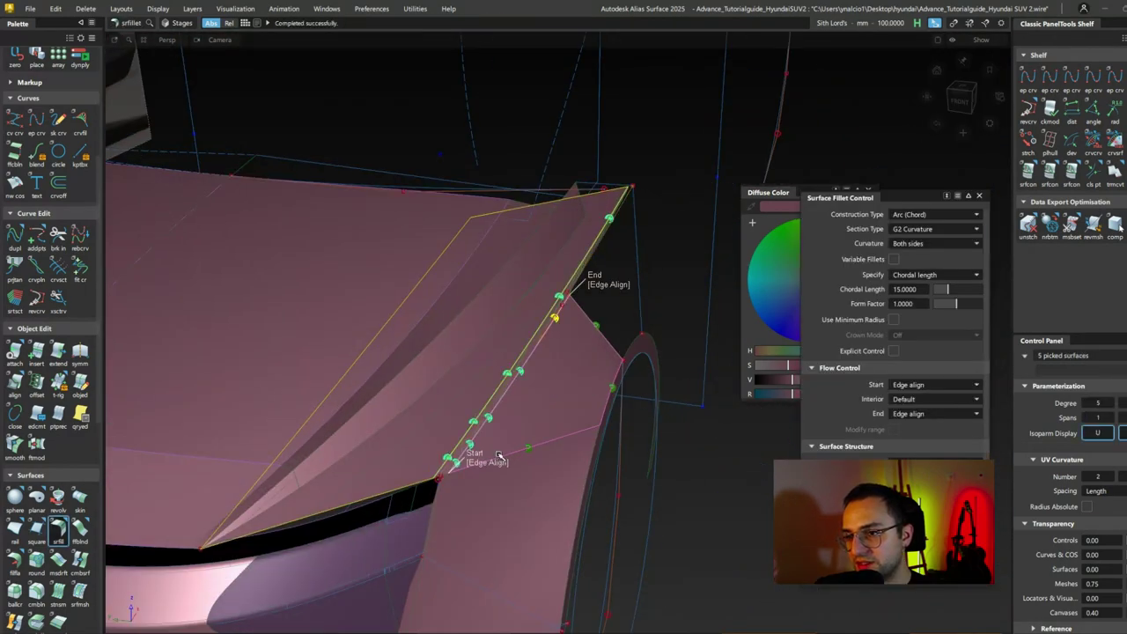
mouse_move(515, 421)
alt+shift+mouse_down()
mouse_move(637, 378)
mouse_move(305, 499)
mouse_move(285, 468)
mouse_move(616, 414)
mouse_move(402, 390)
mouse_move(546, 378)
mouse_move(528, 423)
mouse_move(599, 317)
mouse_move(616, 326)
mouse_move(571, 382)
mouse_move(642, 443)
mouse_move(513, 369)
mouse_move(277, 347)
mouse_move(655, 373)
mouse_move(476, 379)
mouse_move(598, 457)
alt+shift+mouse_up()
scroll(555, 478, up, 3)
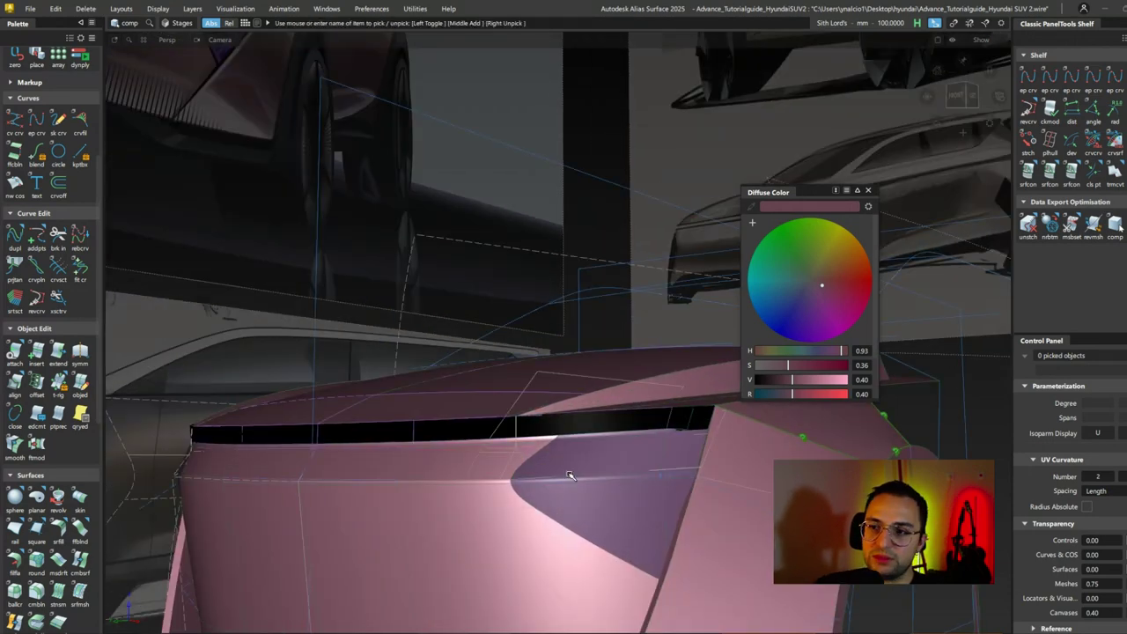
Step: Delete the construction history of the black corner fillet
alt+shift+drag(471, 564, 551, 524)
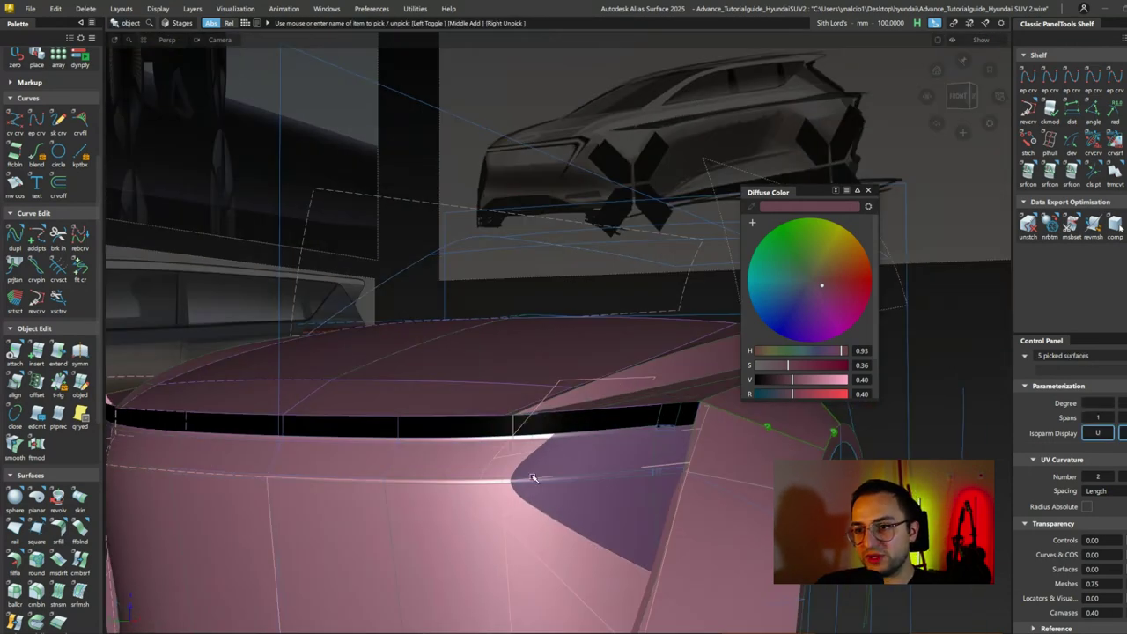
click(541, 366)
alt+shift+drag(540, 366, 485, 435)
key(Return)
Step: Select the black corner fillet and box-select its corner control vertices
click(485, 435)
key(F9)
alt+shift+drag(503, 524, 614, 312)
drag(649, 254, 716, 301)
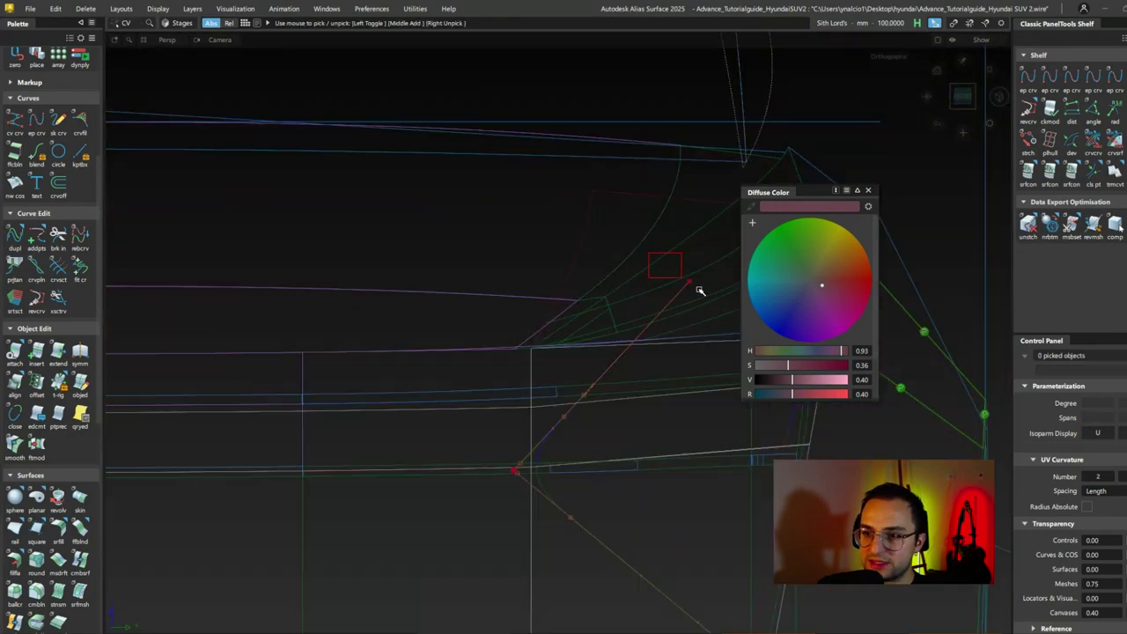
mouse_move(577, 236)
alt+shift+mouse_down()
mouse_move(587, 292)
mouse_move(490, 314)
mouse_move(507, 444)
alt+shift+mouse_up()
Step: Rerun Surface Fillet on the corner with chordal length 7
key(ctrl+shift+f)
text(7)
key(Return)
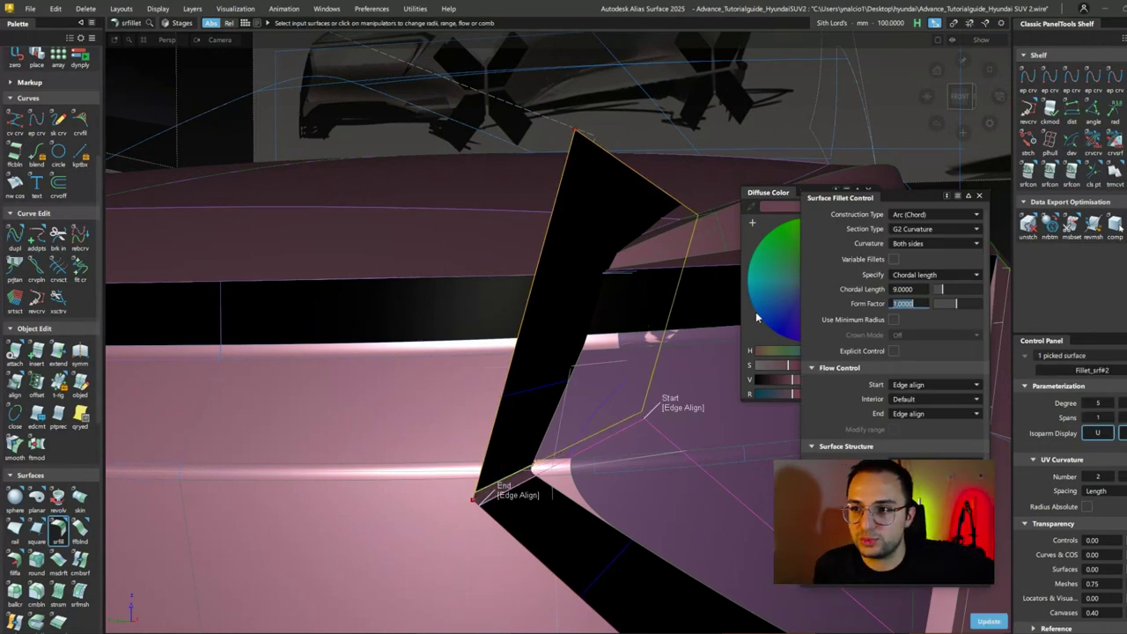
key(Escape)
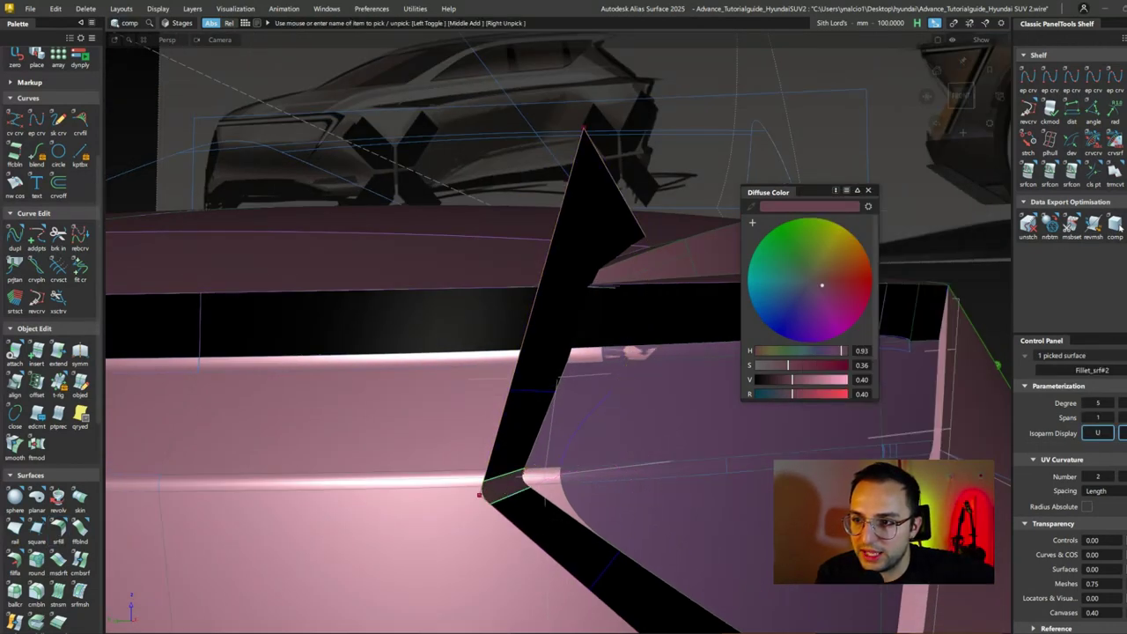
alt+shift+drag(675, 455, 414, 405)
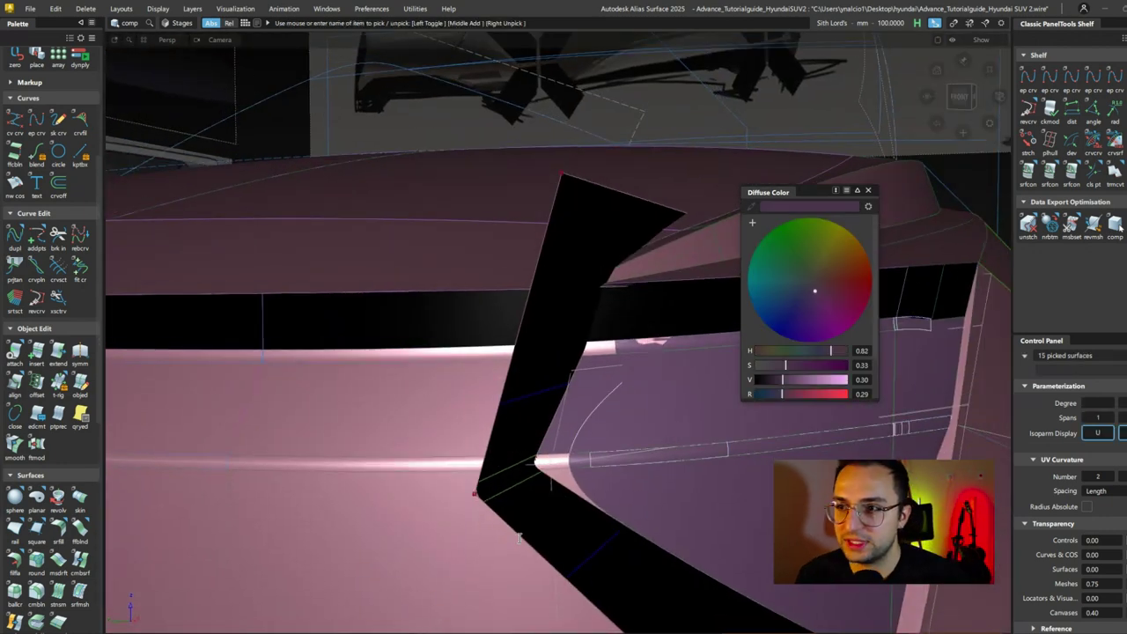
Step: Isolate the two thin fillet strips to inspect them, then restore the full car
key(ctrl+i)
alt+shift+drag(654, 402, 534, 526)
key(ctrl+z)
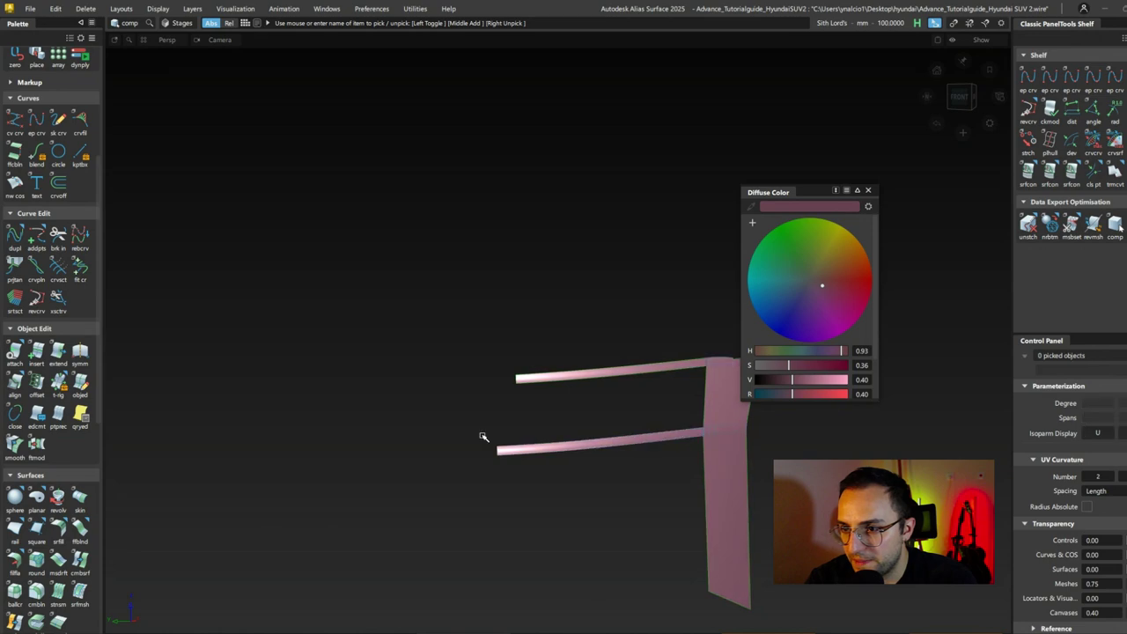
key(ctrl+z)
alt+shift+drag(496, 435, 629, 471)
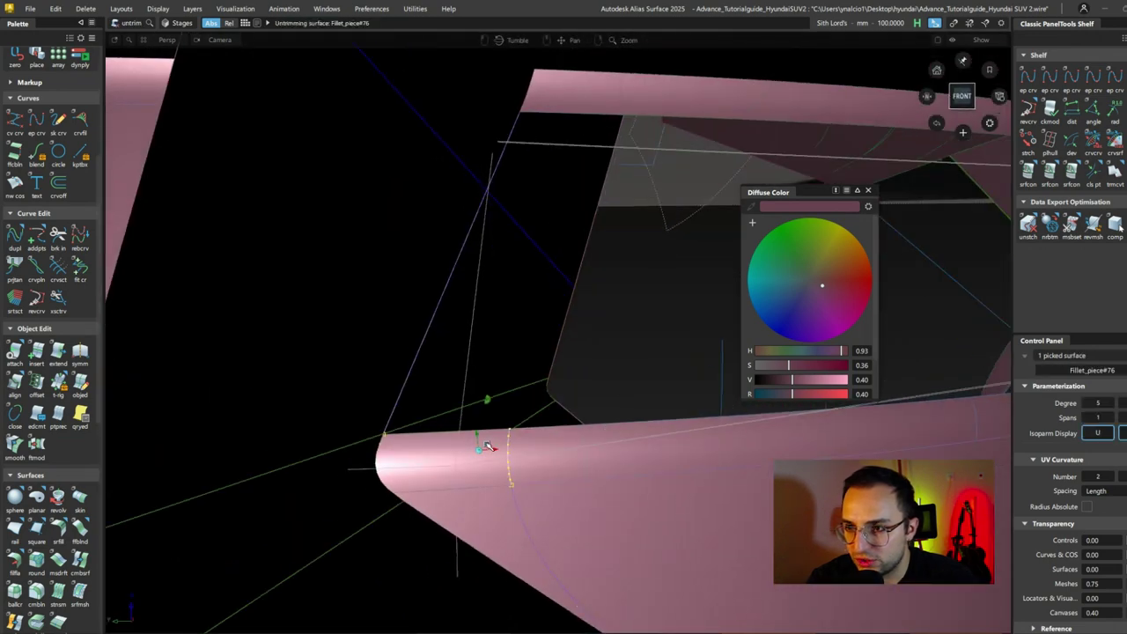
alt+shift+drag(487, 447, 599, 529)
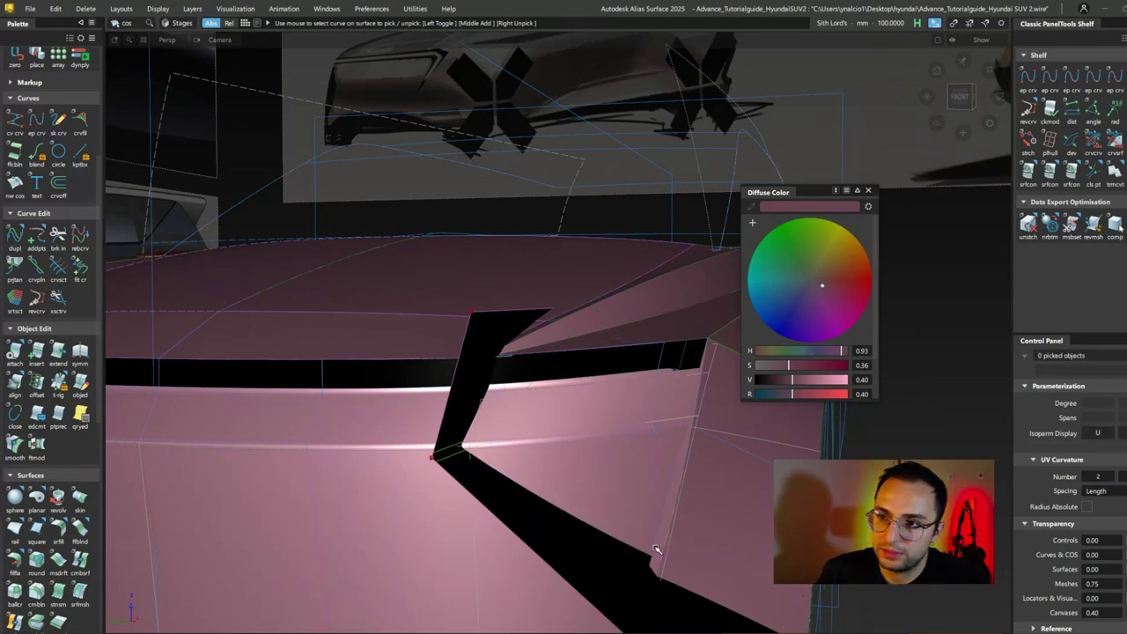
Step: Put the fillet and draft surfaces on layer L6 and reposition two draft_srf#6 CVs
click(458, 432)
mouse_move(466, 467)
alt+shift+mouse_down()
mouse_move(485, 423)
mouse_move(536, 417)
mouse_move(687, 481)
mouse_move(611, 390)
mouse_move(687, 541)
mouse_move(679, 549)
mouse_move(551, 529)
mouse_move(651, 490)
mouse_move(617, 458)
mouse_move(722, 397)
mouse_move(464, 485)
mouse_move(599, 547)
mouse_move(536, 460)
mouse_move(569, 441)
mouse_move(704, 421)
alt+shift+mouse_up()
click(956, 94)
click(688, 526)
ctrl+shift+drag(713, 421, 662, 423)
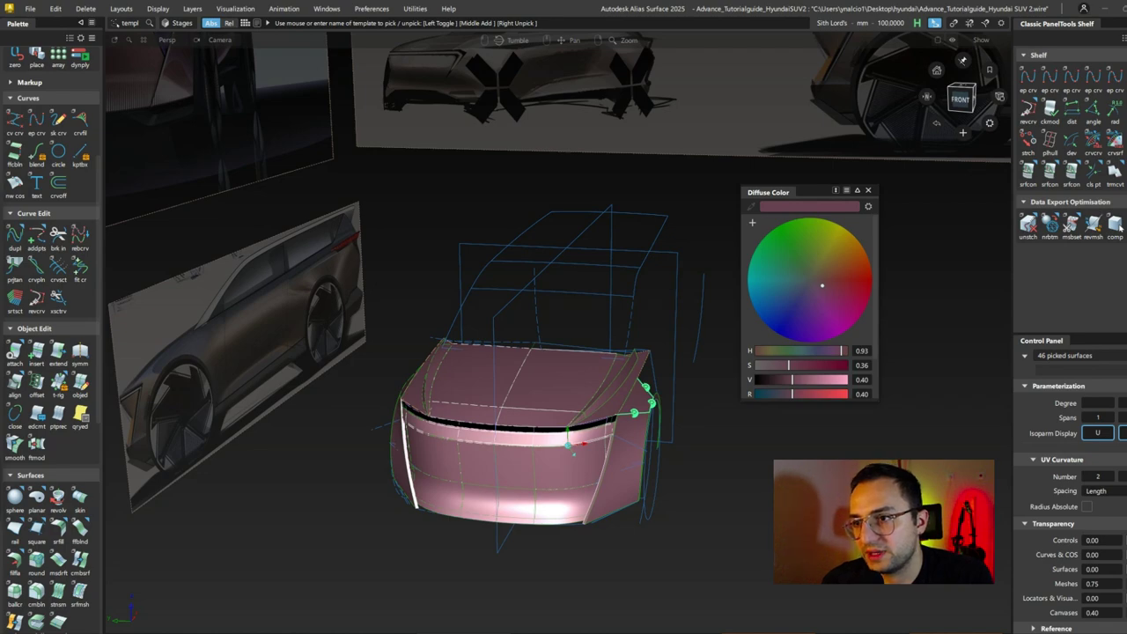
Step: Untrim the front-right panel surface
click(671, 421)
alt+shift+right_drag(652, 414, 402, 388)
alt+shift+drag(403, 388, 541, 373)
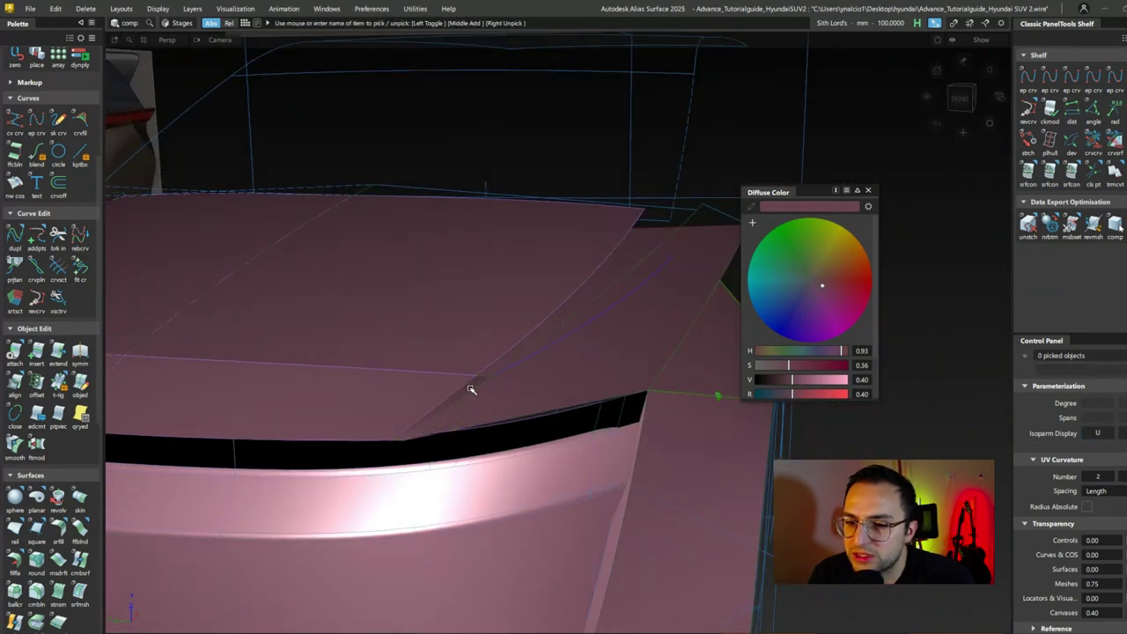
alt+shift+drag(471, 390, 516, 408)
click(506, 355)
alt+shift+drag(507, 356, 326, 454)
Step: Extend the hood's lower edge outward with Object Edit > Extend
key(e)
click(128, 23)
click(92, 45)
click(705, 521)
click(731, 544)
alt+shift+drag(731, 544, 579, 445)
click(582, 444)
drag(422, 443, 423, 427)
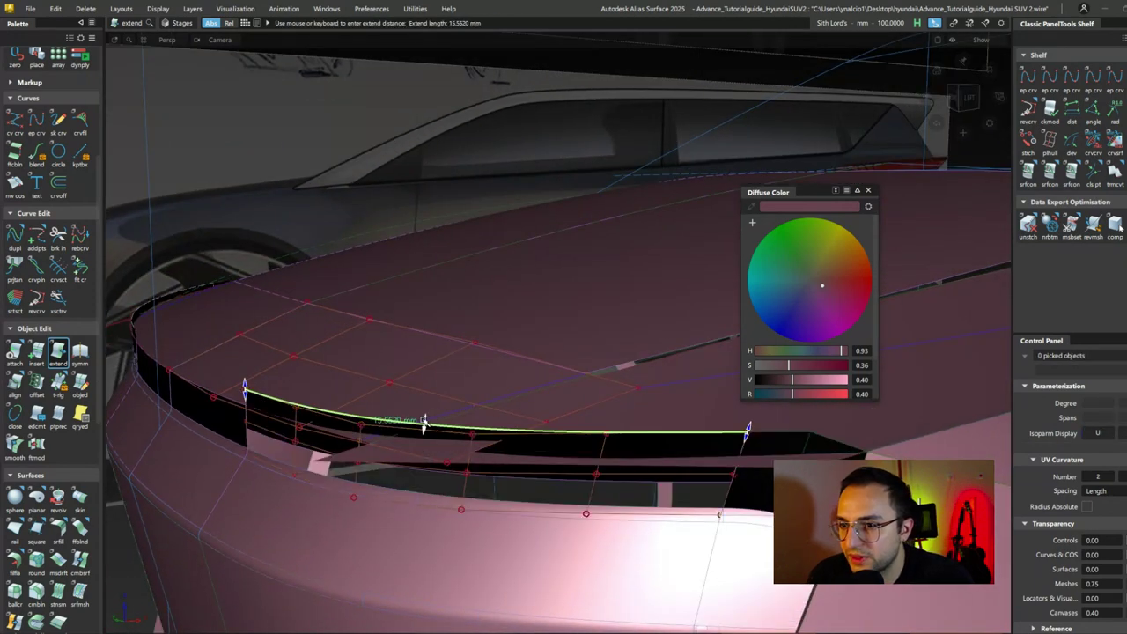
ctrl+shift+drag(568, 475, 564, 467)
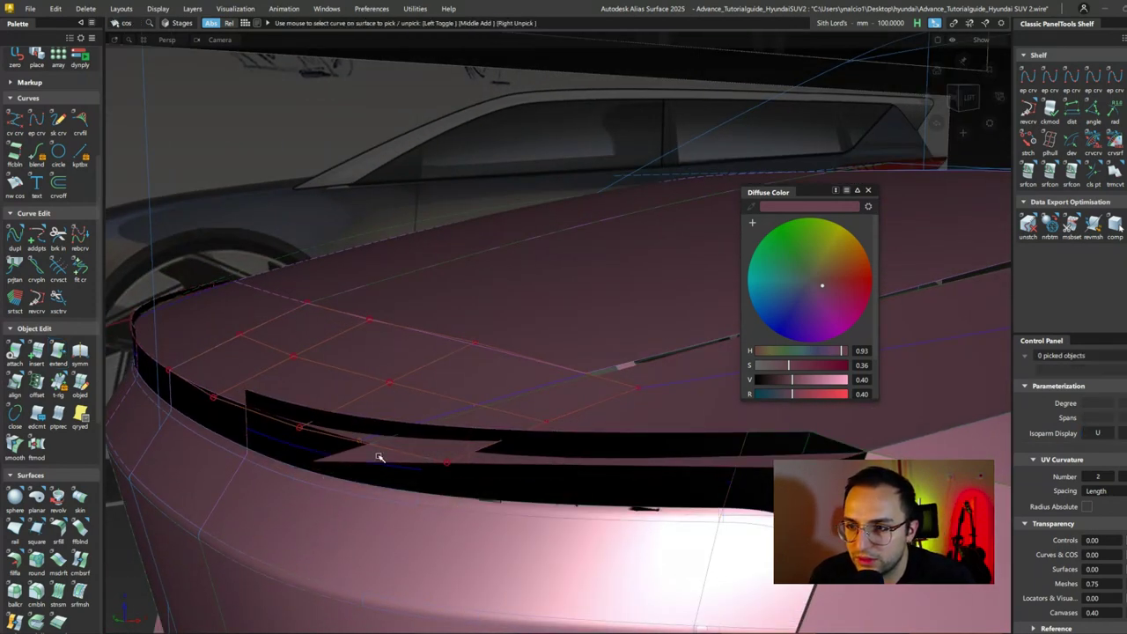
alt+shift+drag(380, 443, 385, 458)
Step: Intersect the panels with the black strip and restore Blend_srf#3 to full untrimmed length
ctrl+shift+drag(515, 417, 540, 502)
click(611, 470)
mouse_move(610, 469)
alt+shift+mouse_down()
mouse_move(563, 353)
mouse_move(572, 332)
mouse_move(615, 350)
alt+shift+mouse_up()
key(ctrl+z)
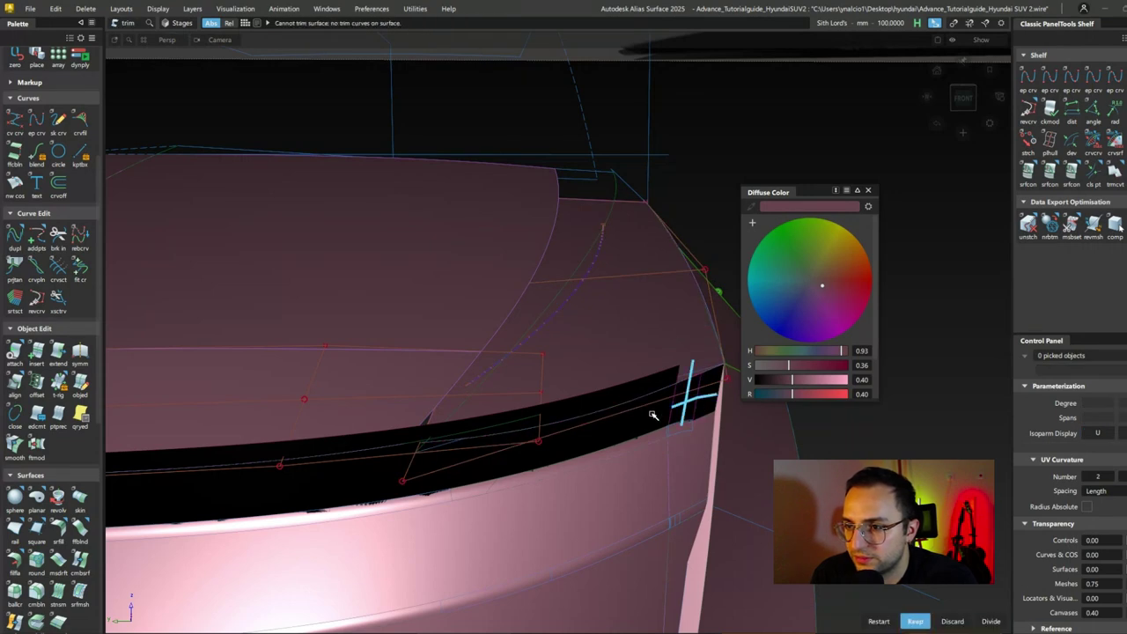
alt+shift+drag(626, 428, 511, 446)
click(528, 476)
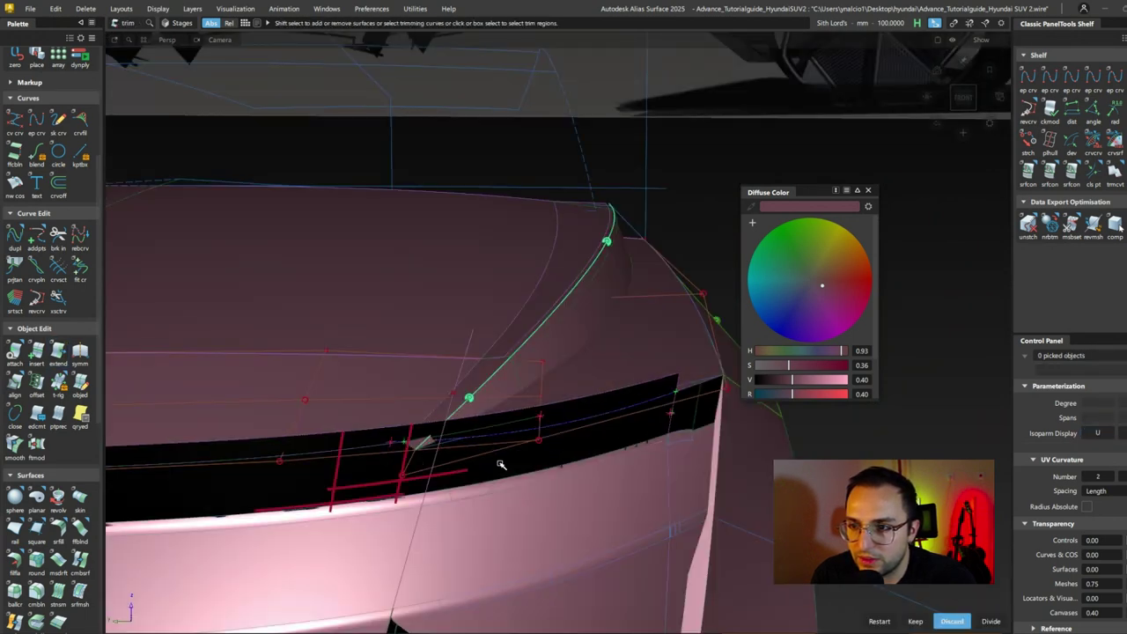
click(916, 622)
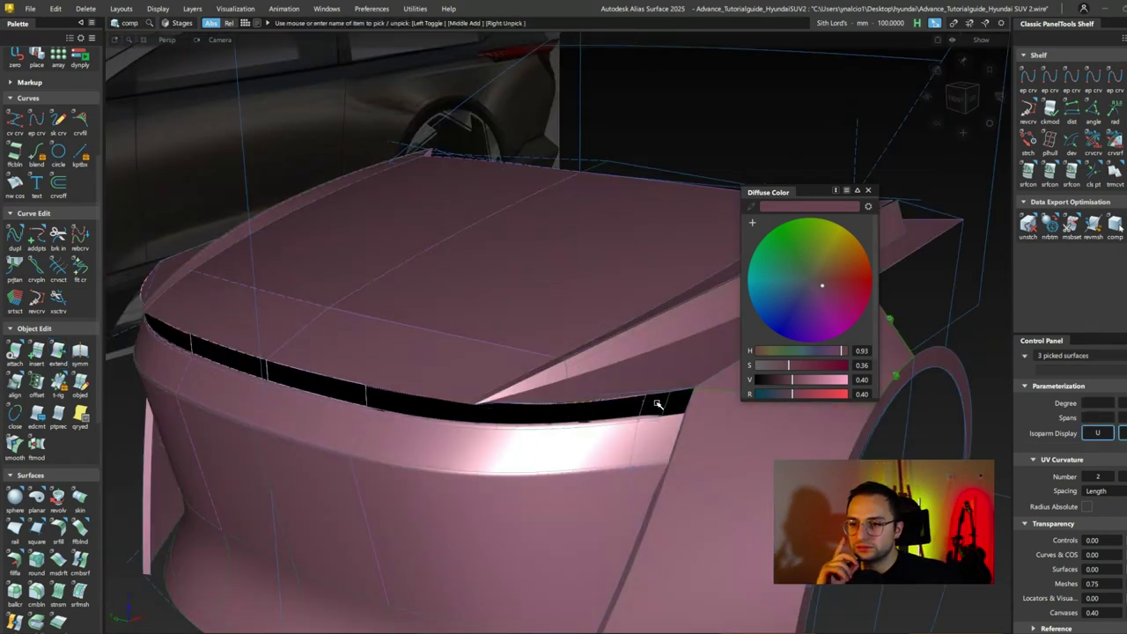
Step: Isolate the black grille strip and duplicate its top edge curves
ctrl+shift+drag(598, 370, 307, 288)
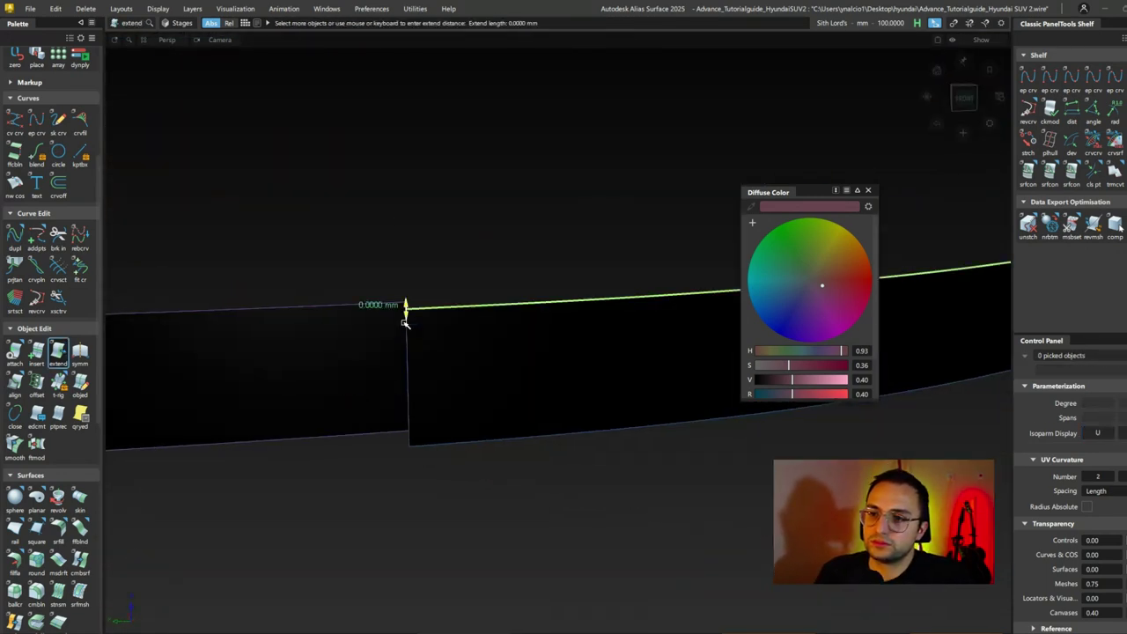
click(405, 302)
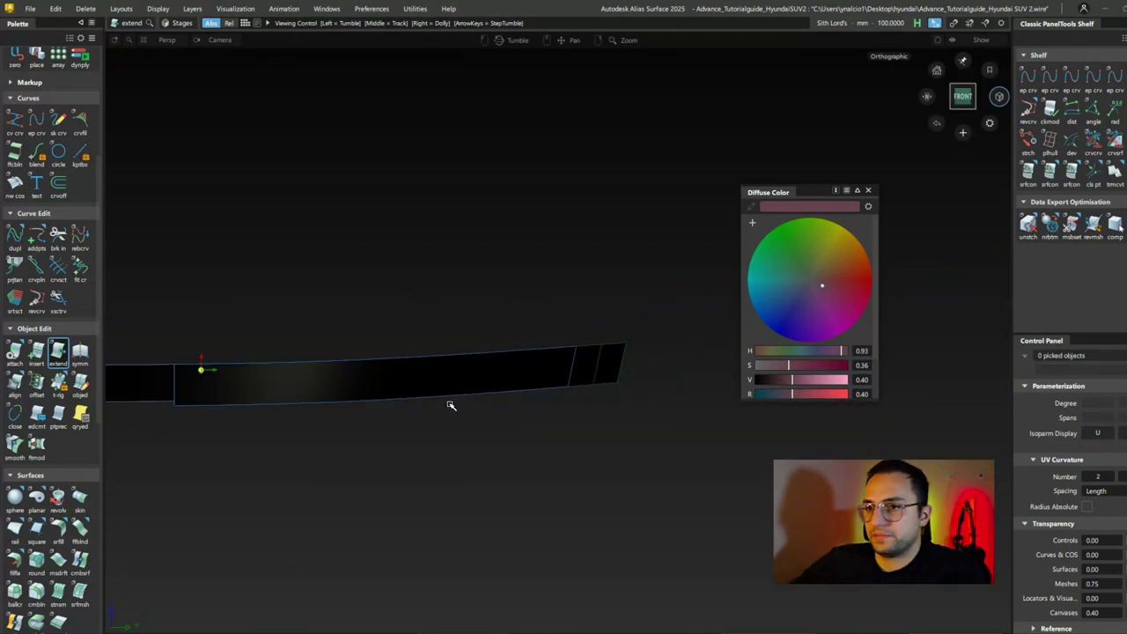
drag(429, 368, 541, 370)
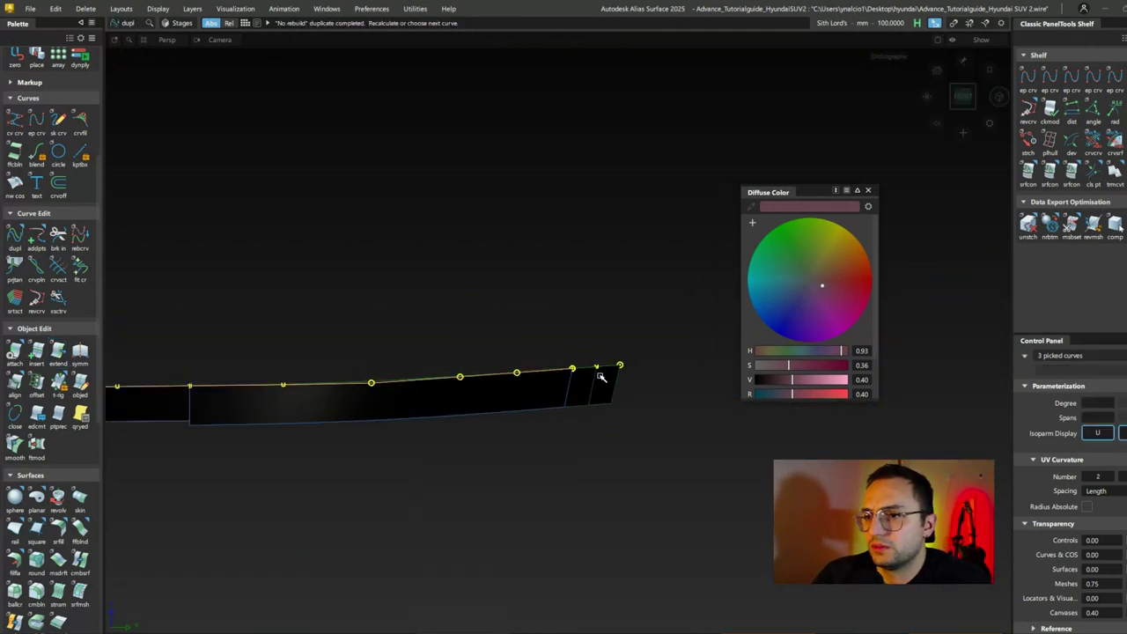
key(Return)
Step: Draw an EP curve along the strip, snapping its second point to the strip's left end
alt+shift+drag(608, 362, 513, 343)
click(1028, 78)
click(678, 361)
alt+shift+drag(600, 352, 705, 357)
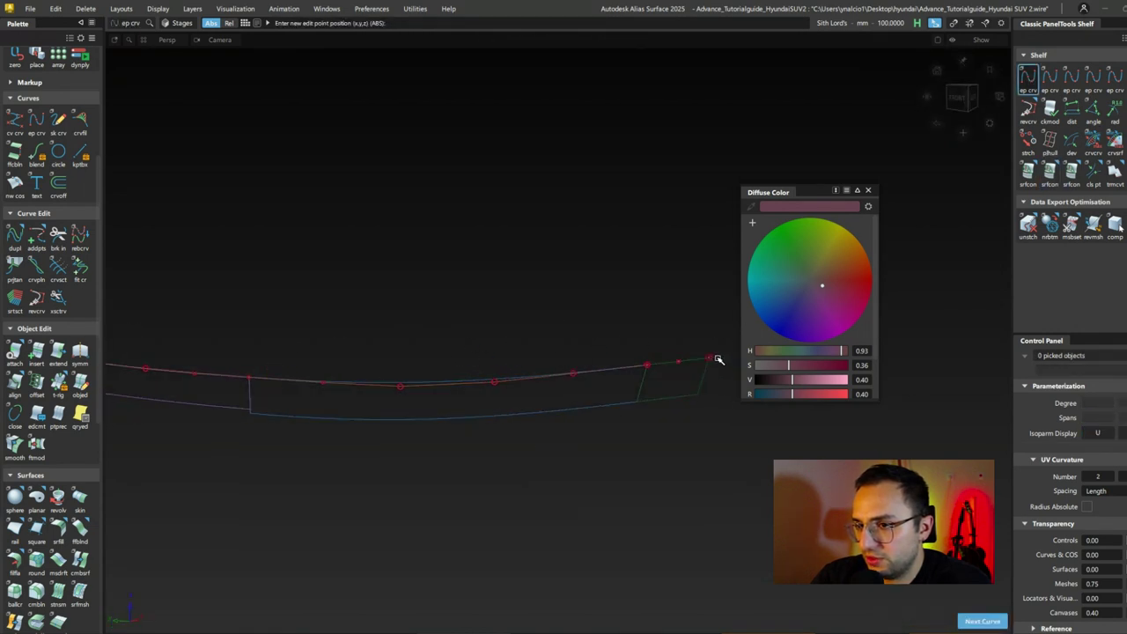
click(284, 377)
mouse_move(515, 396)
alt+shift+mouse_down()
mouse_move(501, 413)
mouse_move(510, 398)
alt+shift+mouse_up()
key(m)
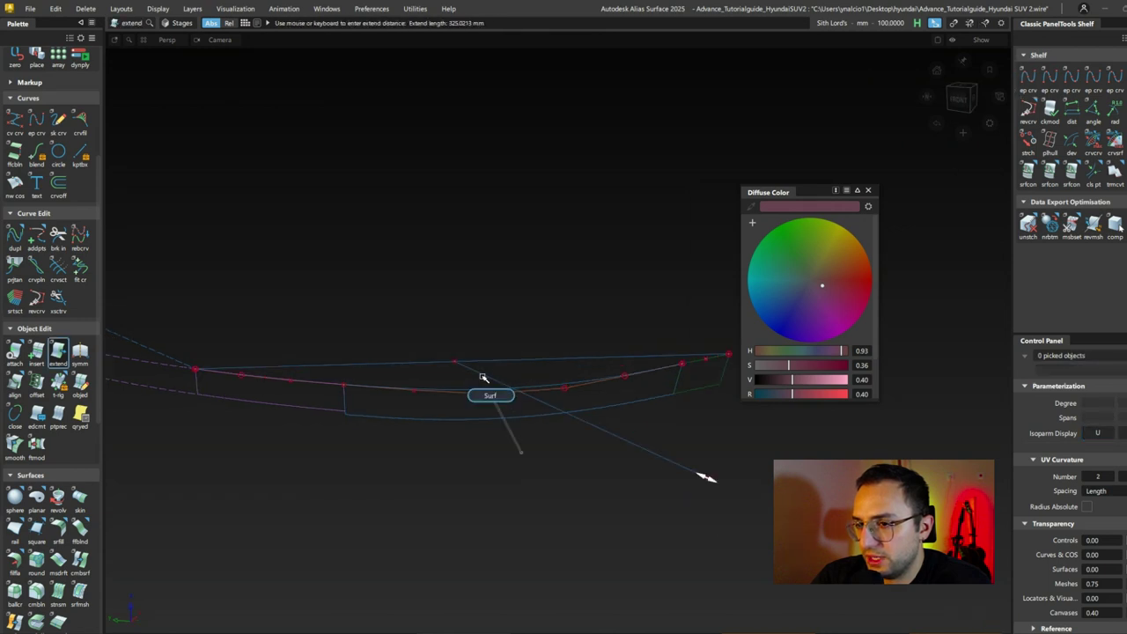
Step: Build a rail surface from the drawn curve and intersect it with the strip
click(479, 353)
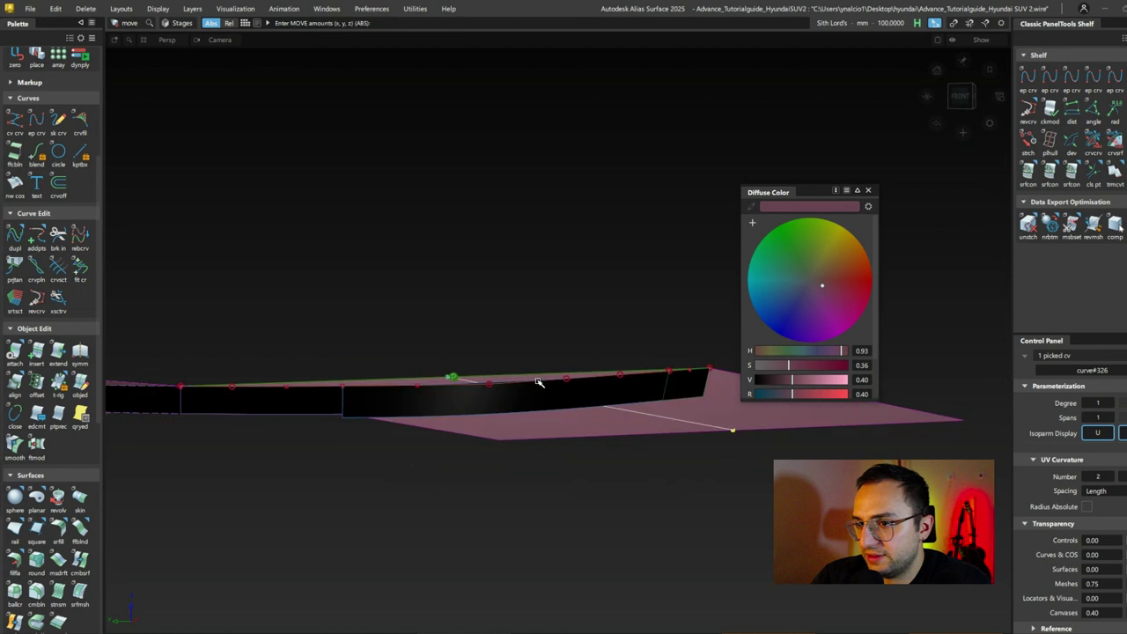
alt+shift+drag(520, 383, 429, 241)
key(e)
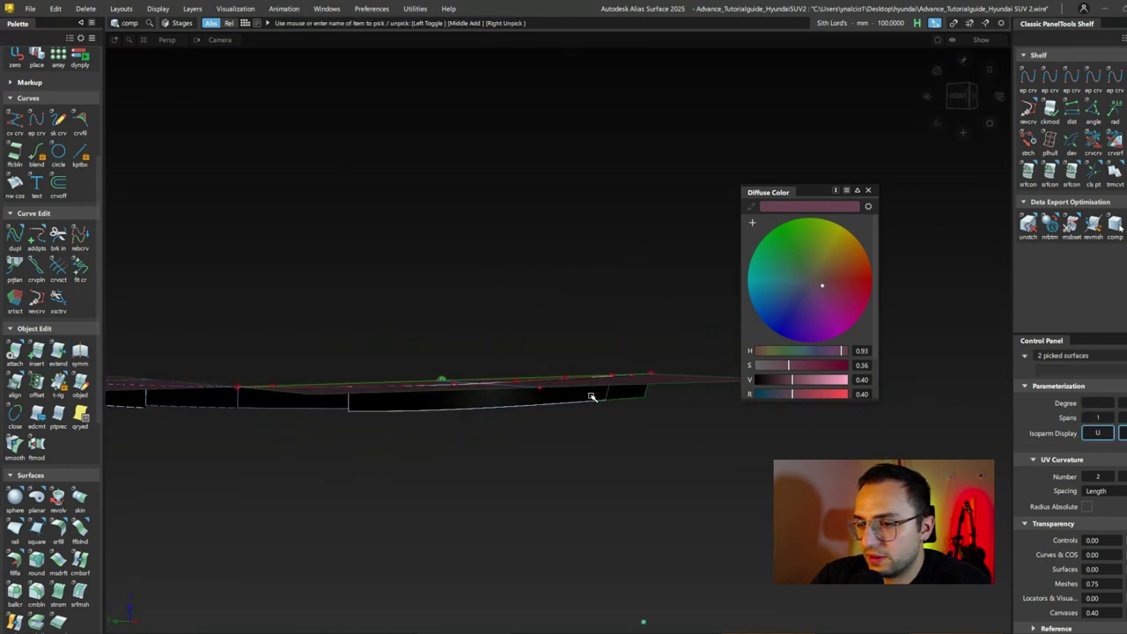
key(i)
alt+shift+drag(592, 397, 337, 402)
click(553, 402)
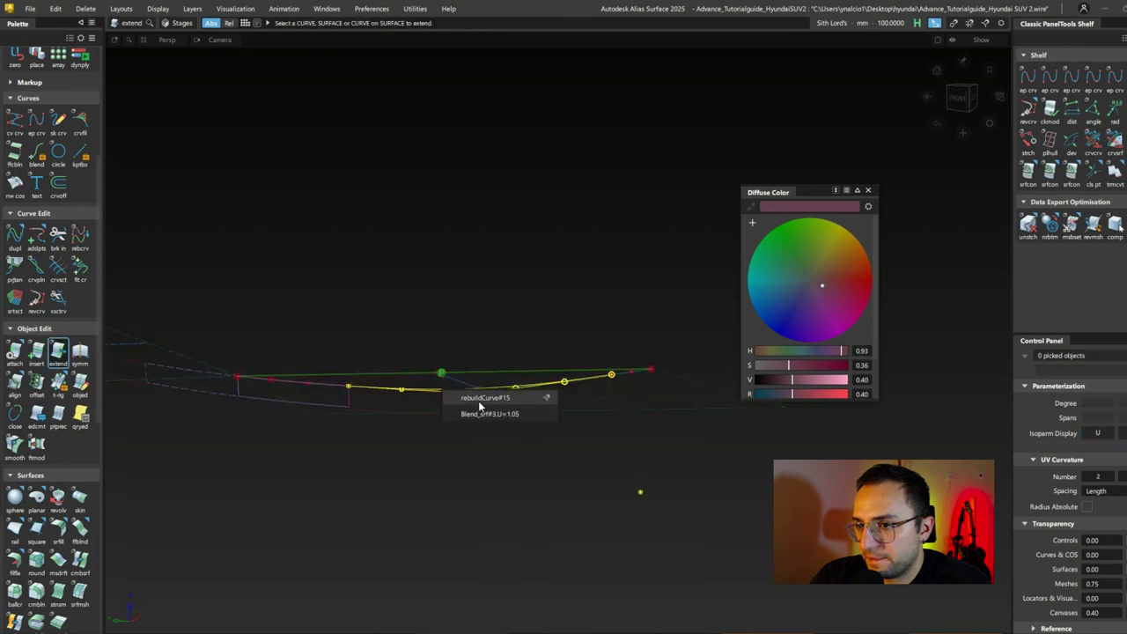
Step: Extend the black strip's edge about 15 mm, accepting the trim and untrim warnings
click(406, 387)
click(368, 412)
click(534, 370)
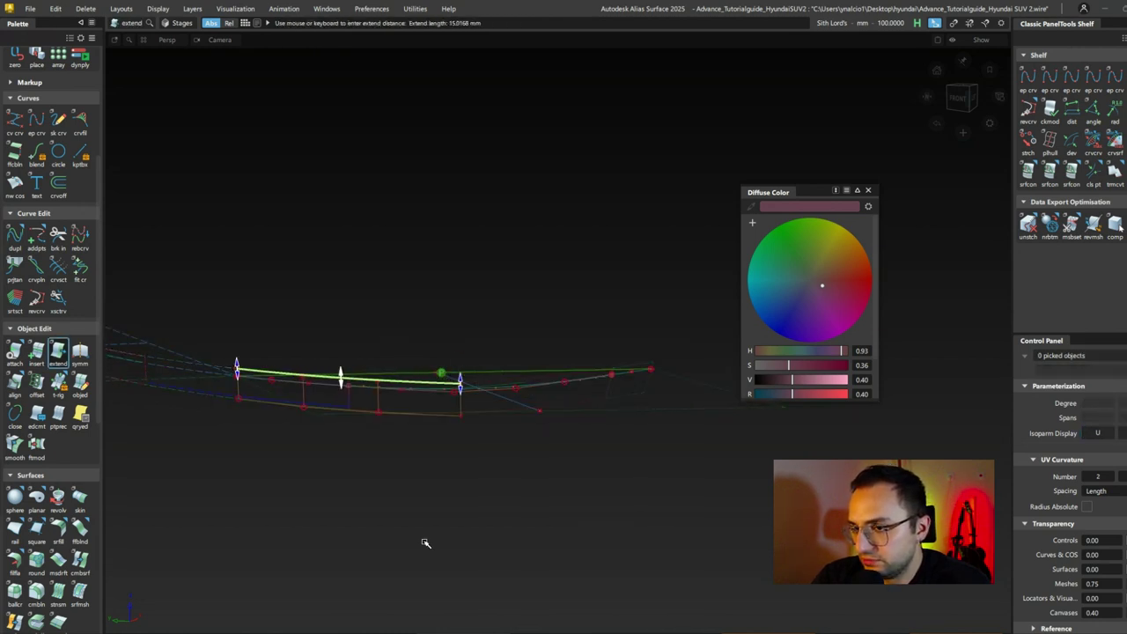
ctrl+shift+right_drag(572, 394, 604, 365)
click(295, 396)
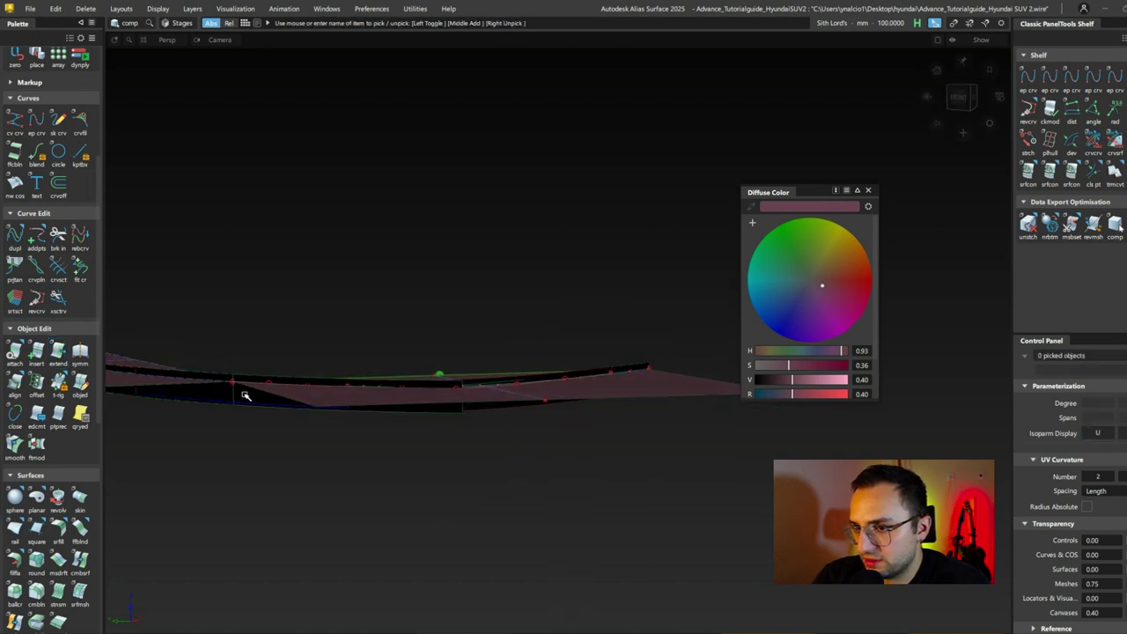
click(573, 388)
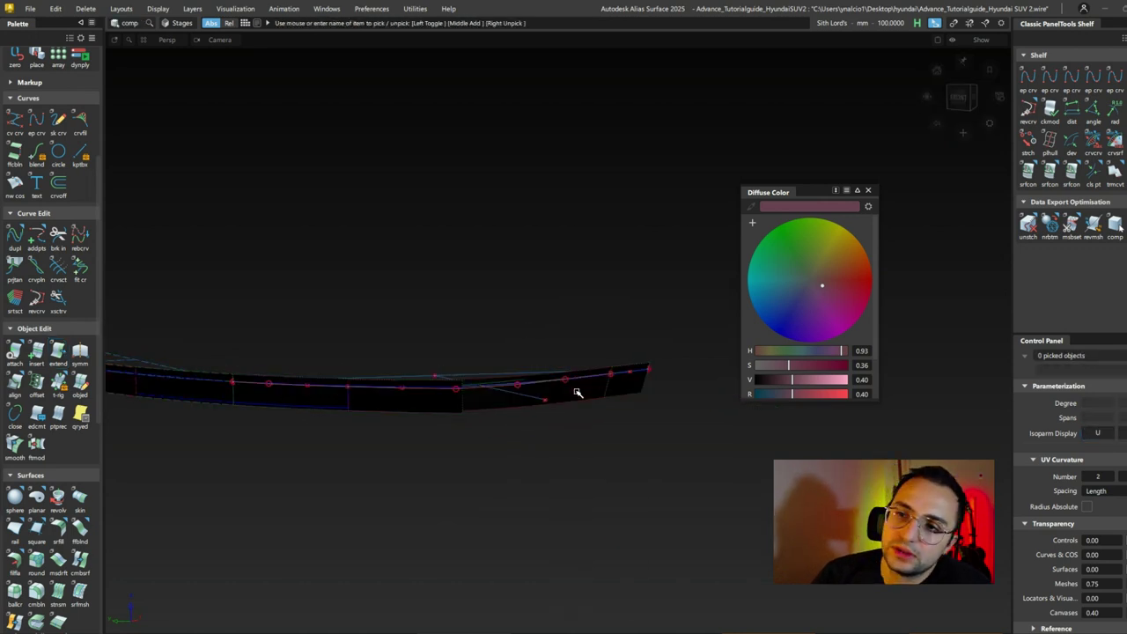
click(276, 395)
click(379, 361)
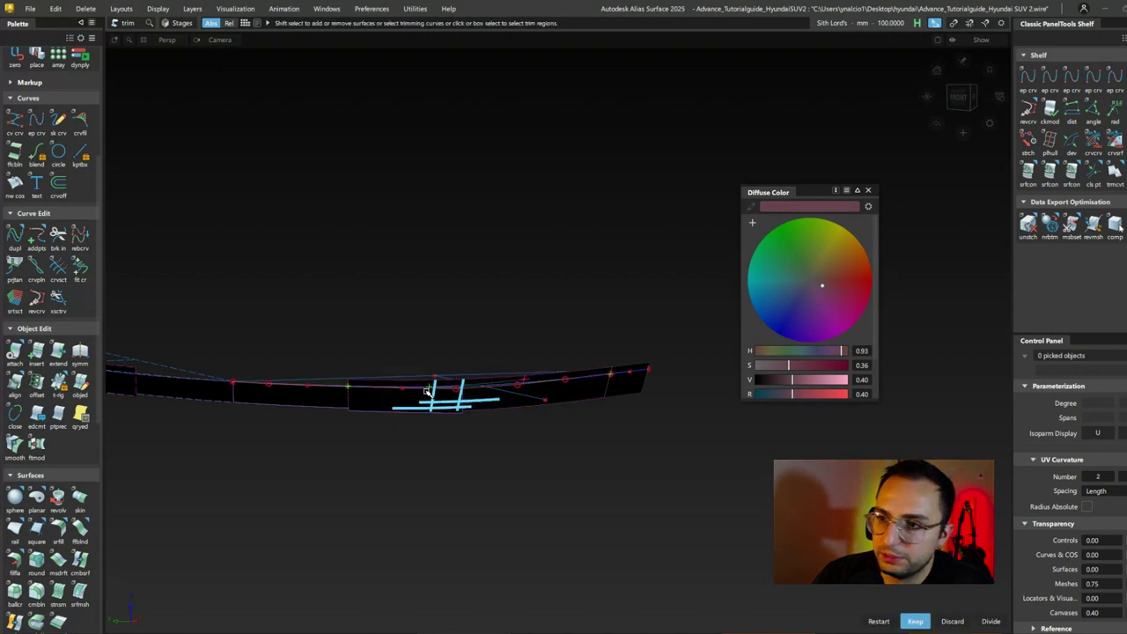
Step: Pick the strip surface's edge and view the isolated black strip nearly flat
alt+shift+drag(626, 393, 309, 378)
click(353, 403)
key(e)
click(321, 392)
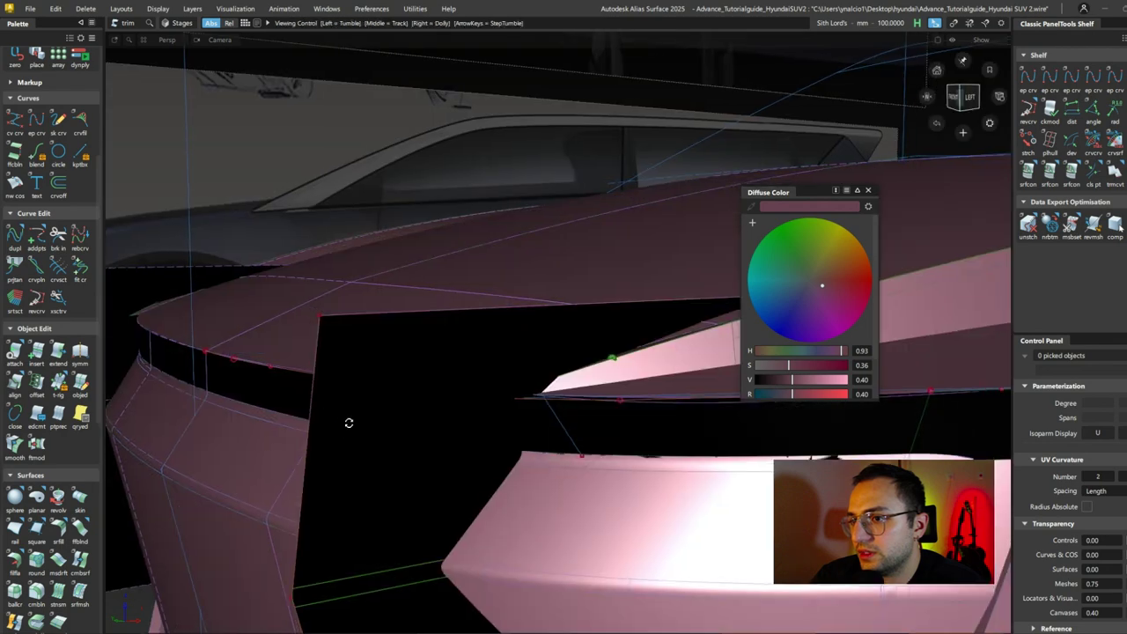
alt+shift+drag(347, 423, 801, 162)
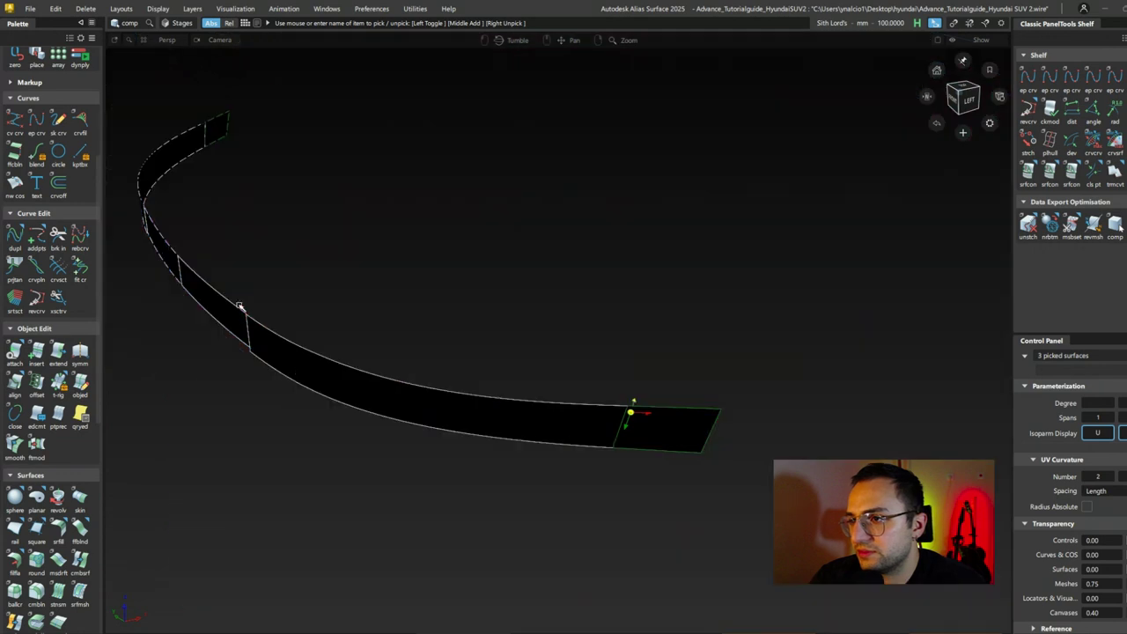
alt+shift+drag(458, 370, 433, 410)
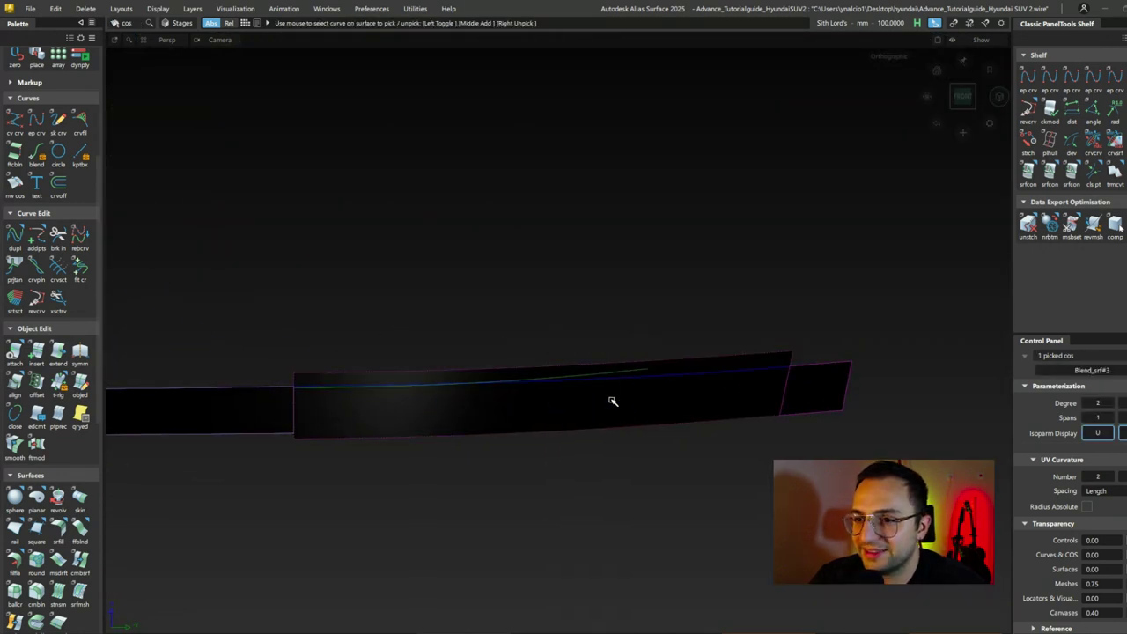
Step: Untrim the black strip surface back to its full shape with trmcvt
click(738, 398)
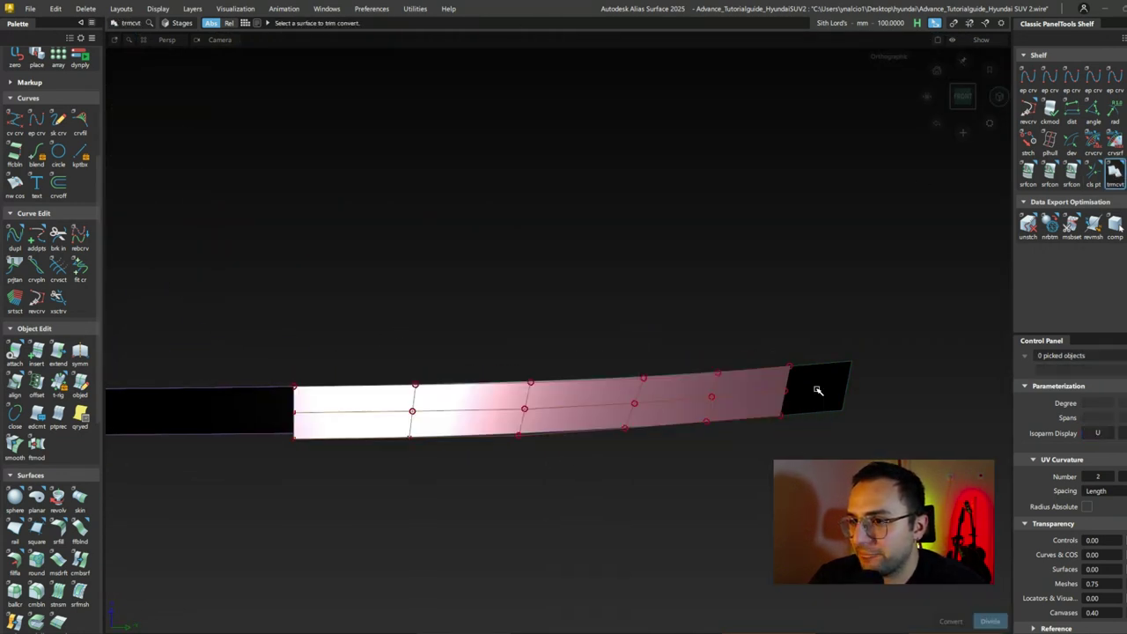
click(499, 428)
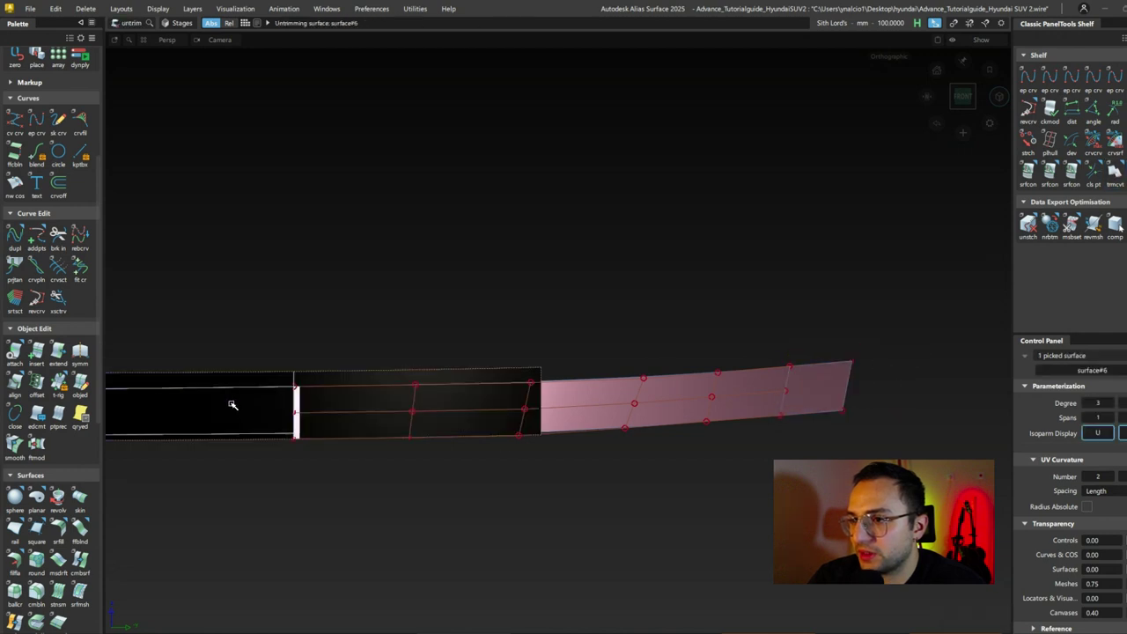
click(1115, 175)
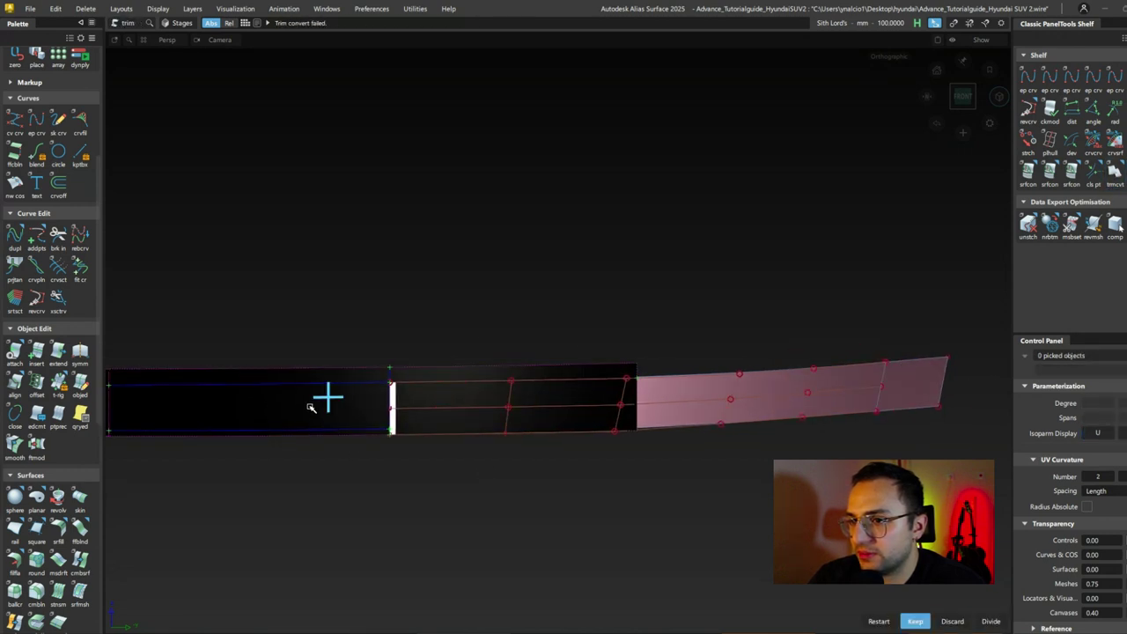
Step: Duplicate the strip's top edge curves and join them into one degree-5, 11-span curve
ctrl+shift+drag(527, 282, 528, 356)
click(796, 382)
click(728, 399)
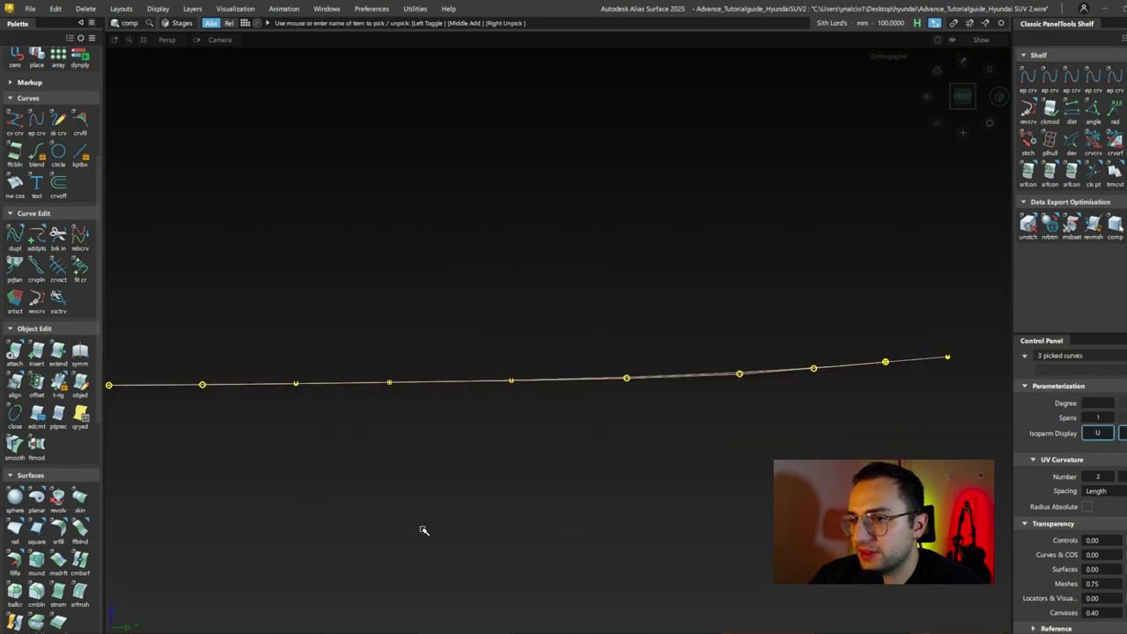
ctrl+shift+drag(410, 433, 465, 433)
click(429, 383)
click(905, 361)
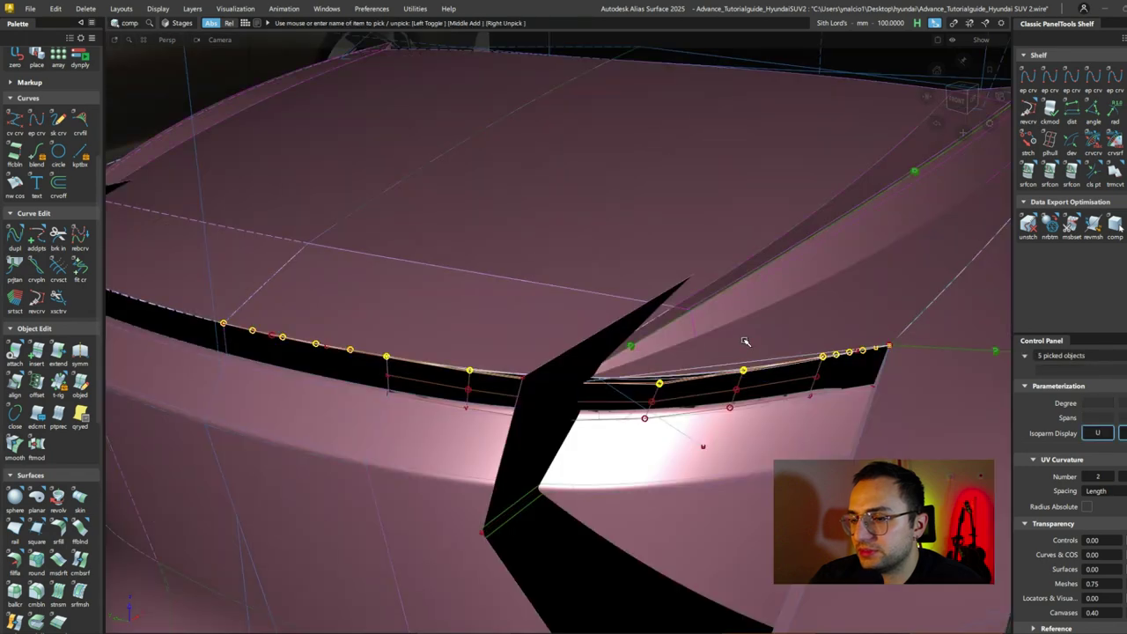
alt+shift+drag(747, 339, 445, 327)
Step: Align the first rail surface edge partially to the joined curve
click(445, 327)
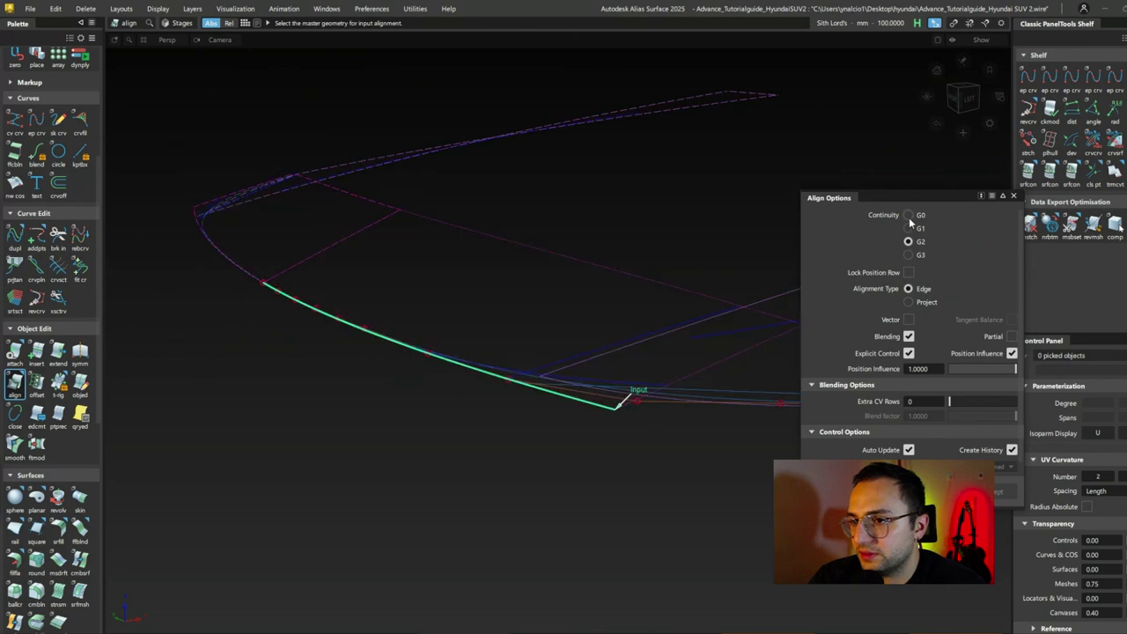
click(501, 379)
alt+shift+drag(501, 378, 650, 450)
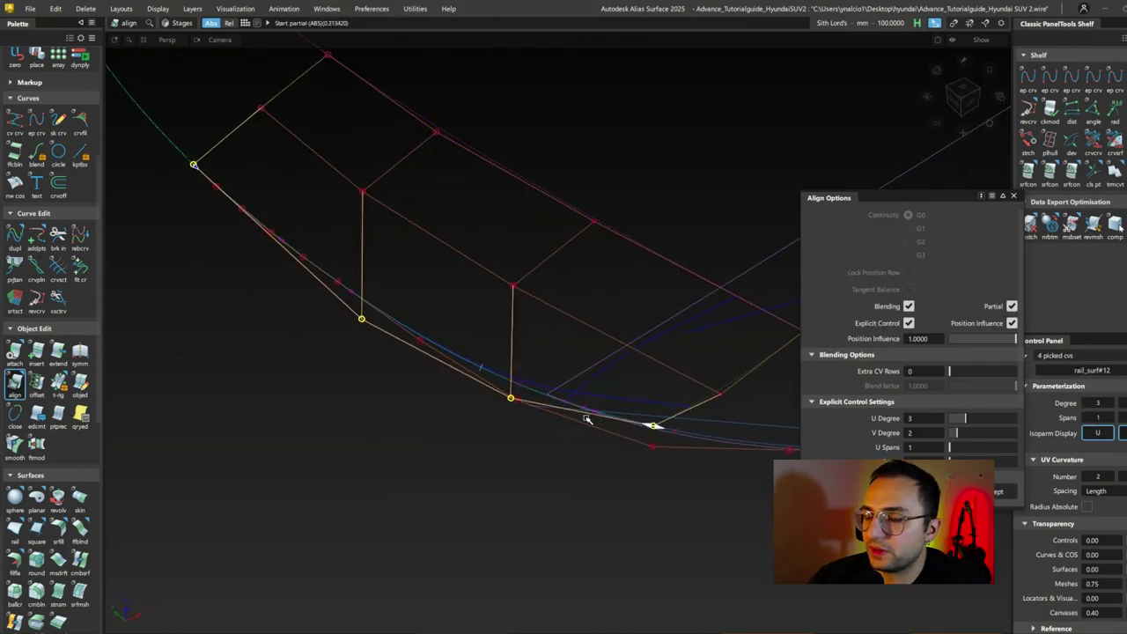
alt+shift+drag(589, 424, 593, 428)
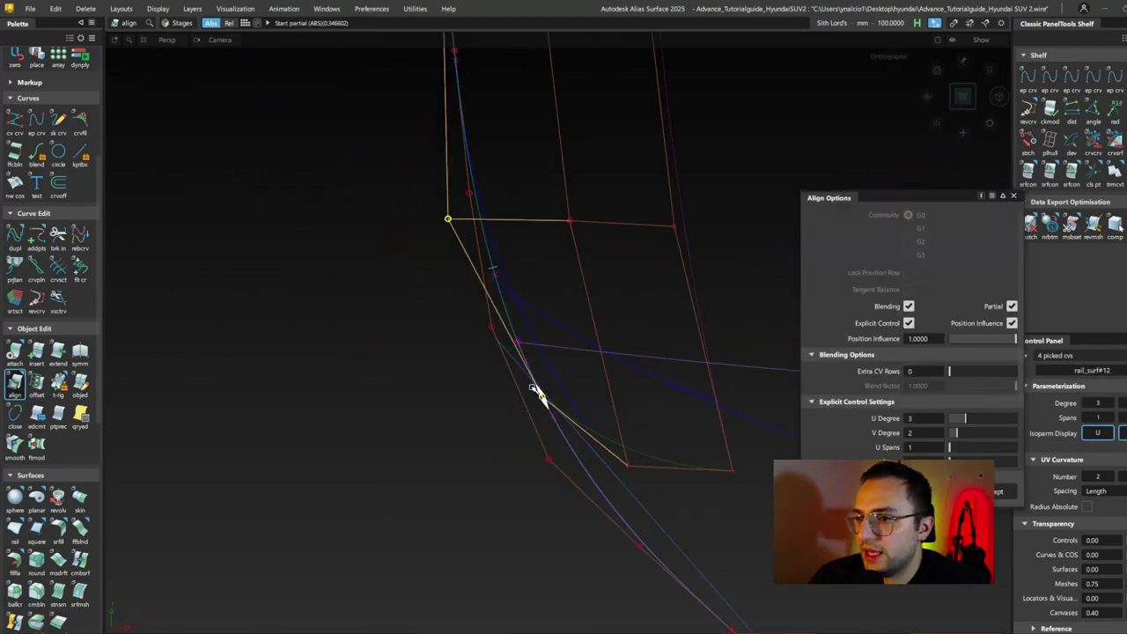
alt+shift+drag(573, 493, 594, 361)
click(508, 358)
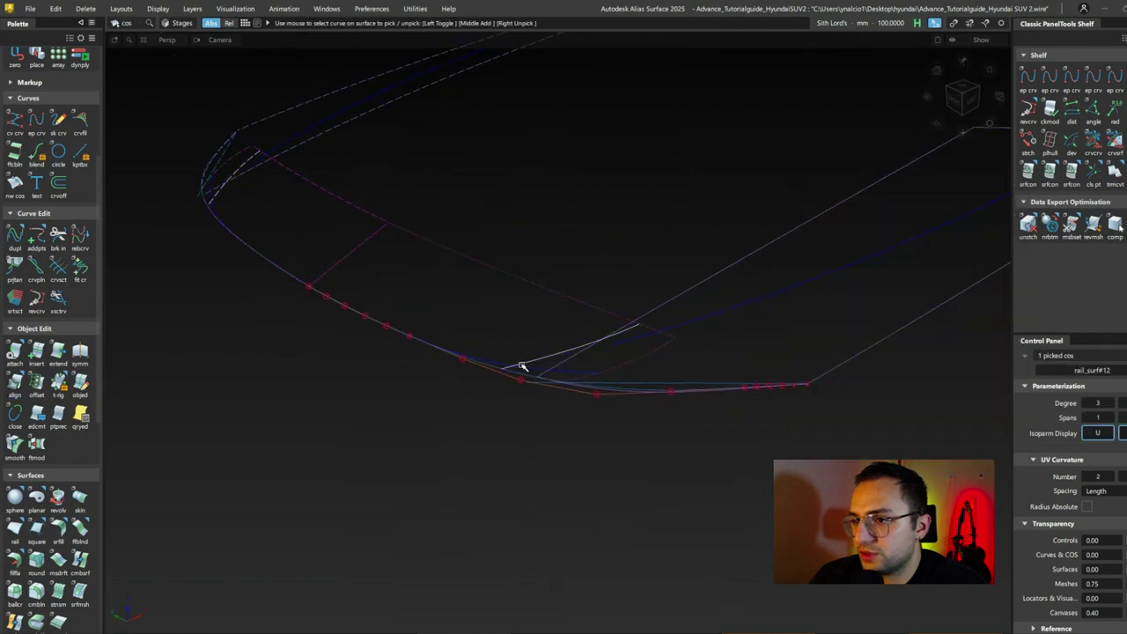
Step: Align the second rail surface edge to the joined master curve and check the shading
alt+shift+drag(781, 371, 701, 360)
key(a)
click(711, 399)
click(759, 385)
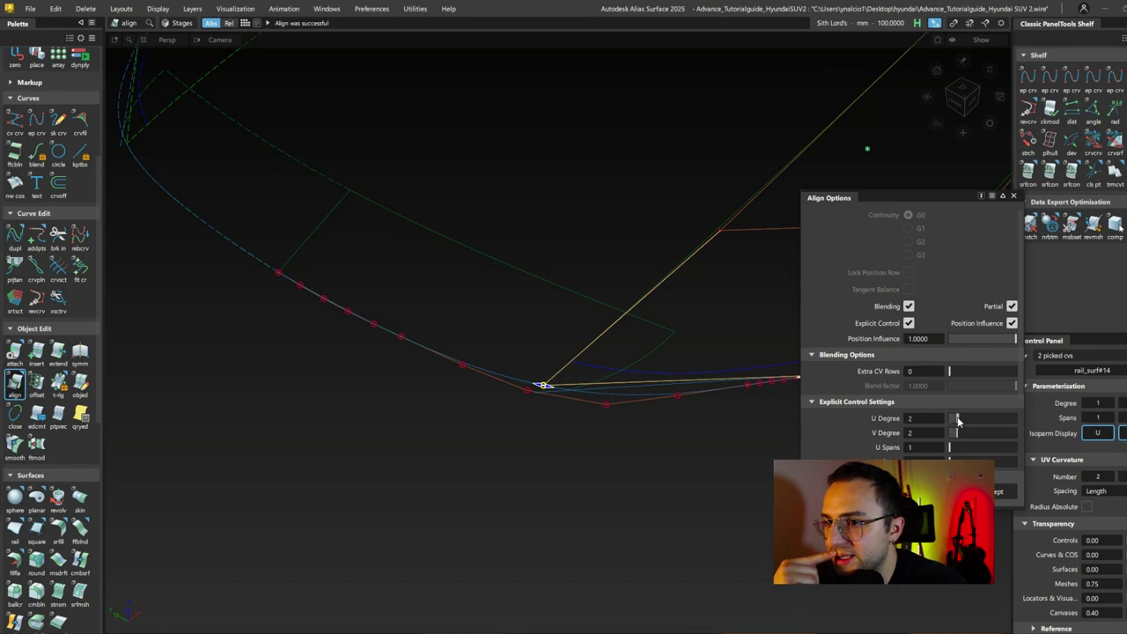
alt+shift+drag(958, 421, 766, 324)
alt+shift+drag(674, 453, 495, 326)
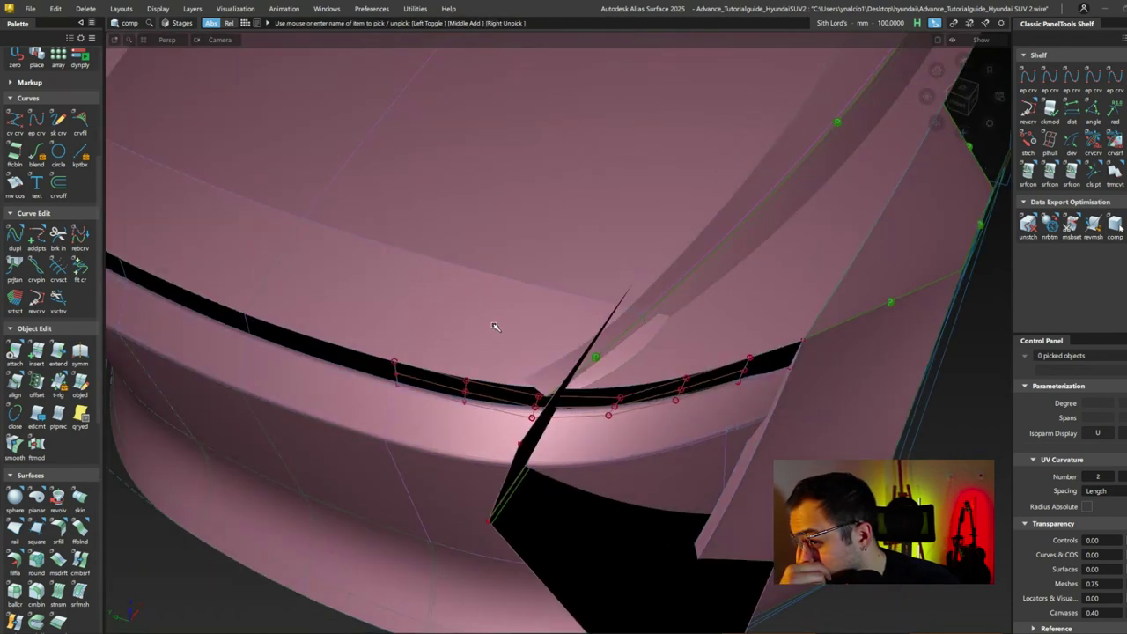
Step: Align the small corner panel's edge to its neighbour, checking it in shaded view
alt+shift+drag(619, 255, 624, 319)
key(a)
click(680, 271)
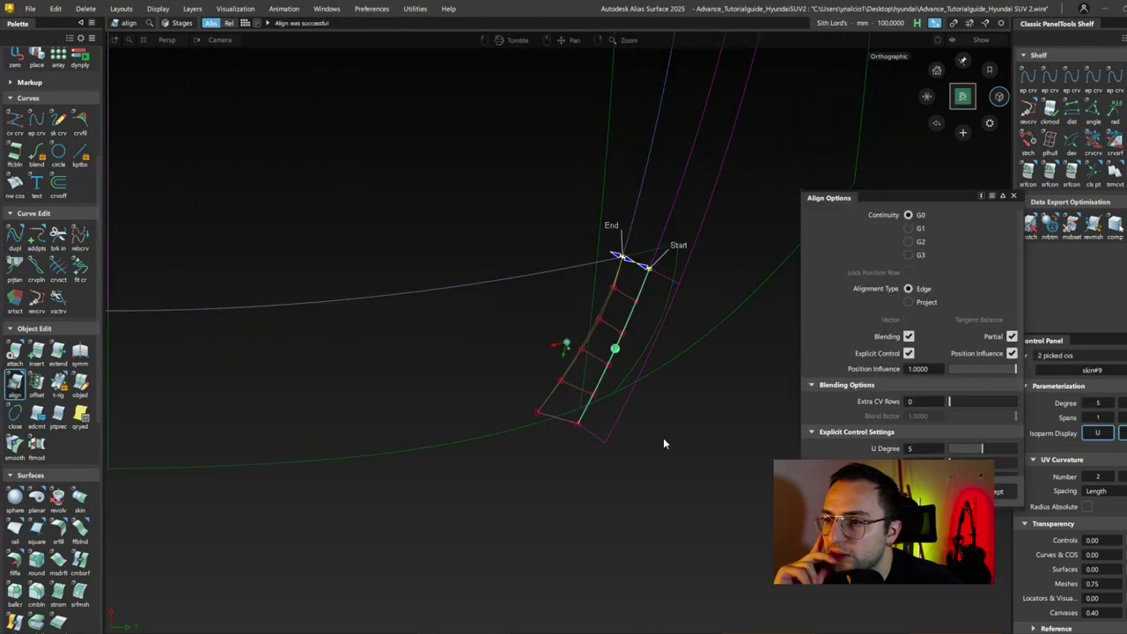
key(a)
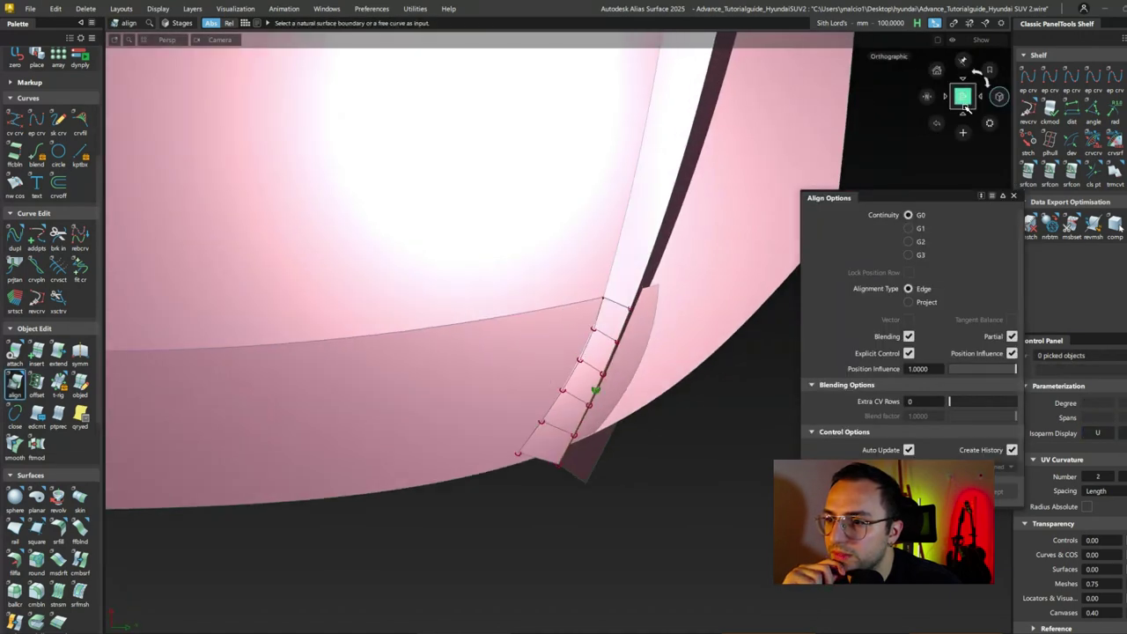
key(Escape)
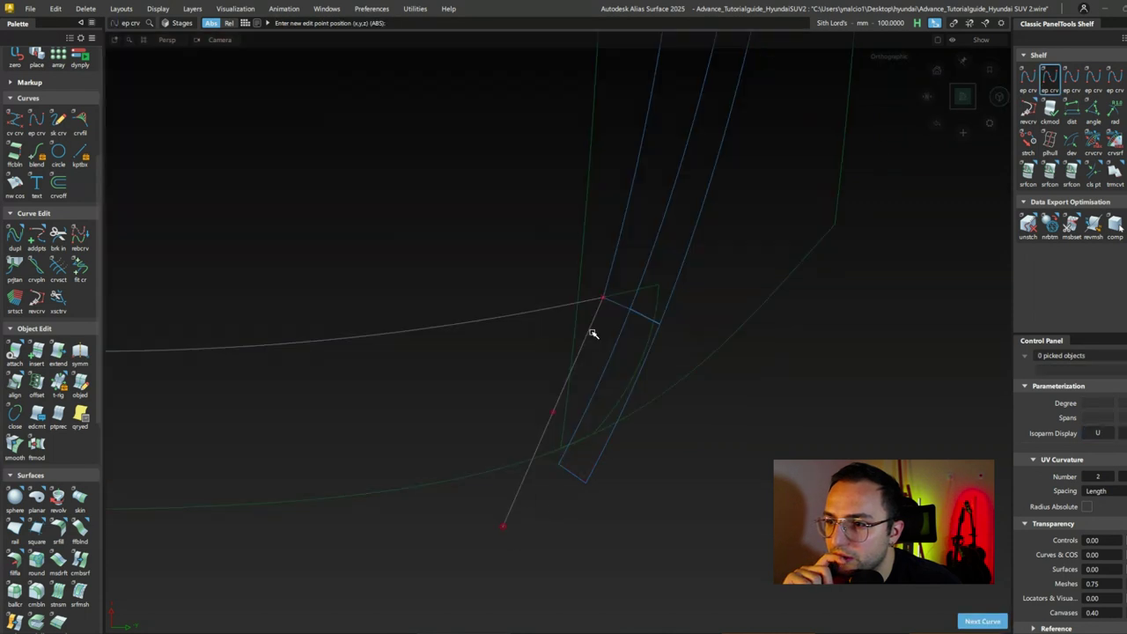
key(a)
click(619, 294)
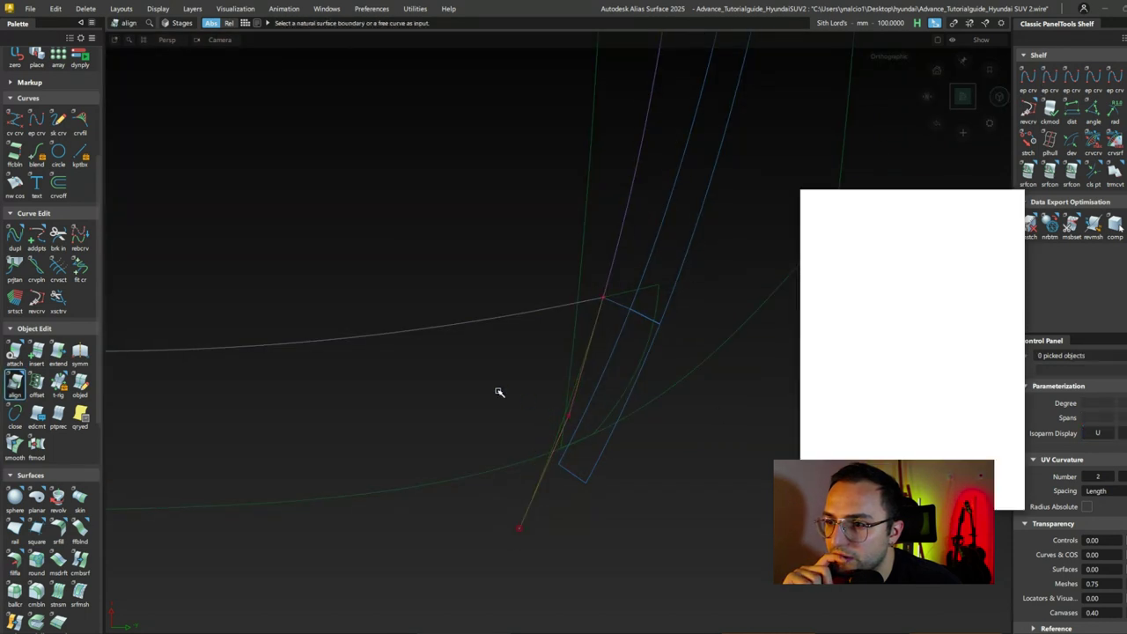
Step: Query-edit the drawn curve's history and adjust its projection options
key(q)
click(573, 429)
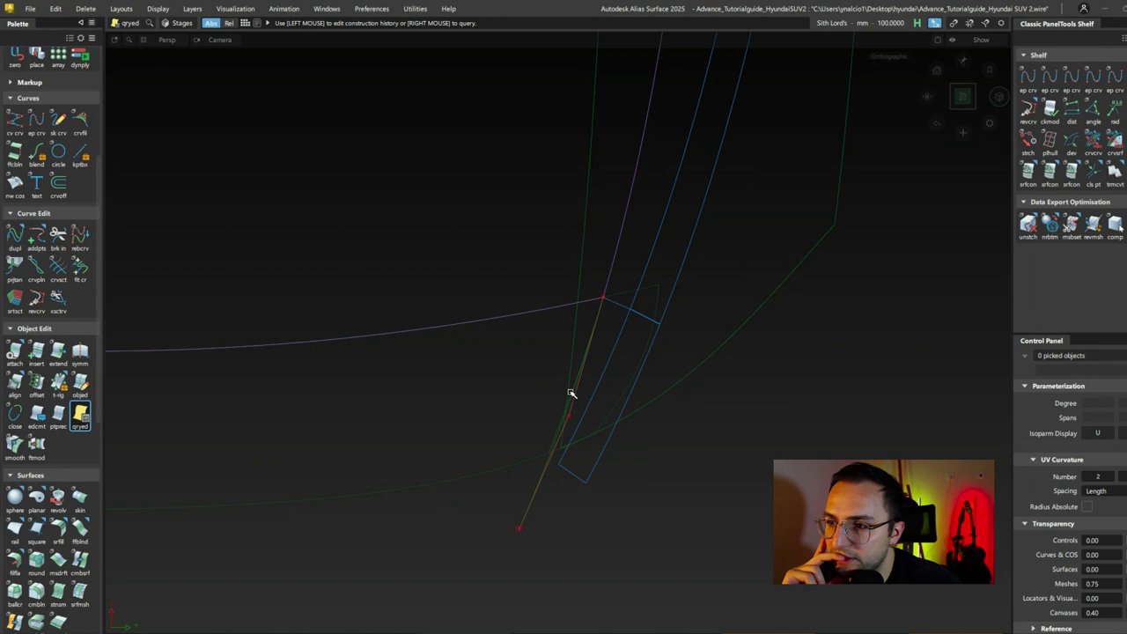
click(572, 393)
click(608, 410)
click(420, 432)
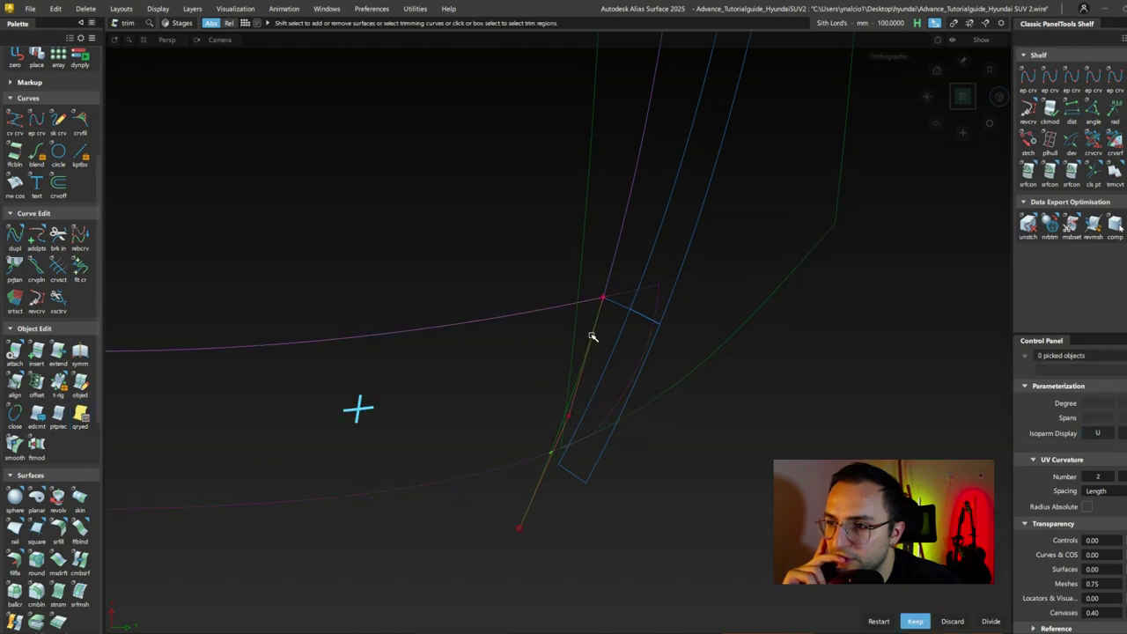
Step: Align rail_surf#12's edge to the joined curve at the grille corner
alt+shift+right_drag(599, 327, 745, 194)
ctrl+shift+drag(692, 226, 679, 171)
mouse_move(649, 184)
alt+shift+right_down()
mouse_move(482, 429)
mouse_move(634, 302)
alt+shift+right_up()
ctrl+shift+drag(634, 302, 667, 303)
click(669, 281)
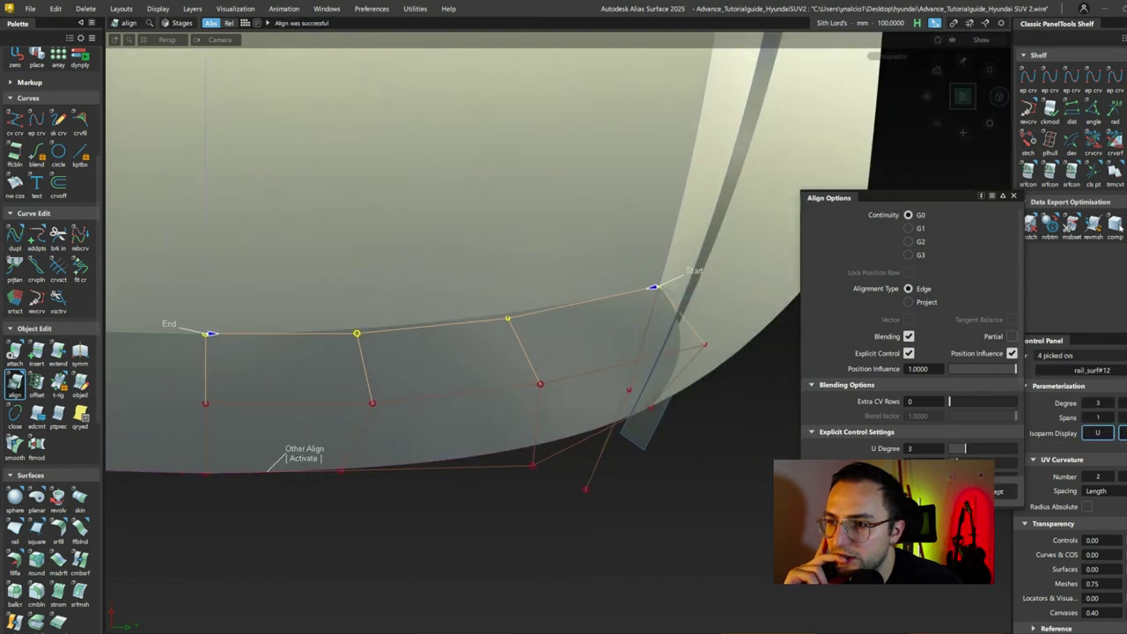
Step: Remove surface#15's history, untrim it with trmcvt, and shift a CV pair to straighten it
click(659, 284)
click(516, 402)
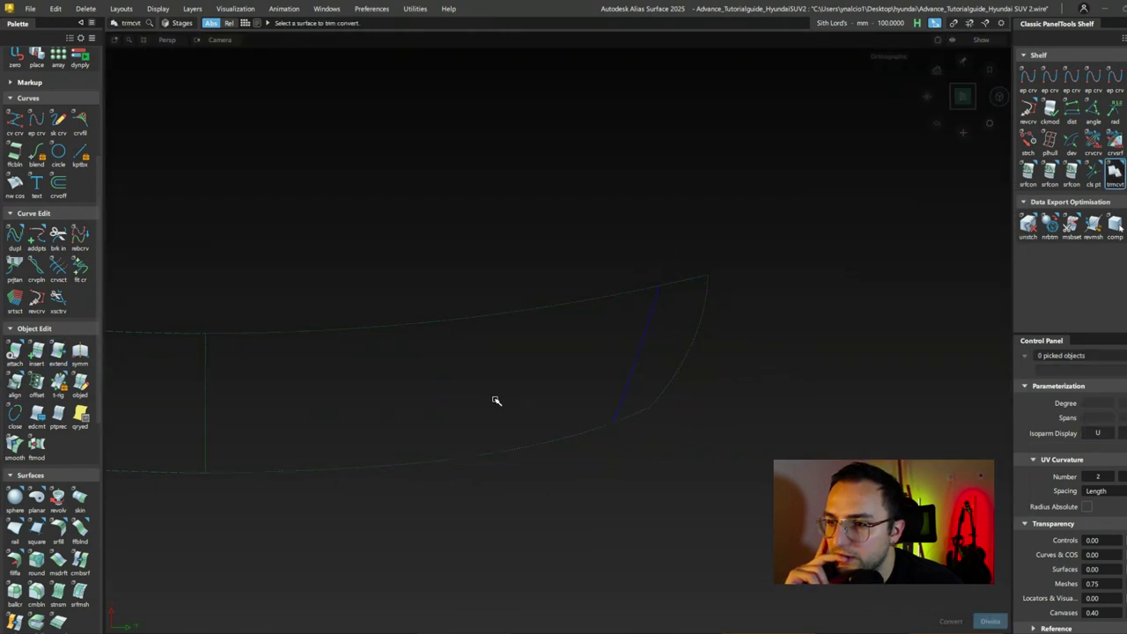
click(496, 401)
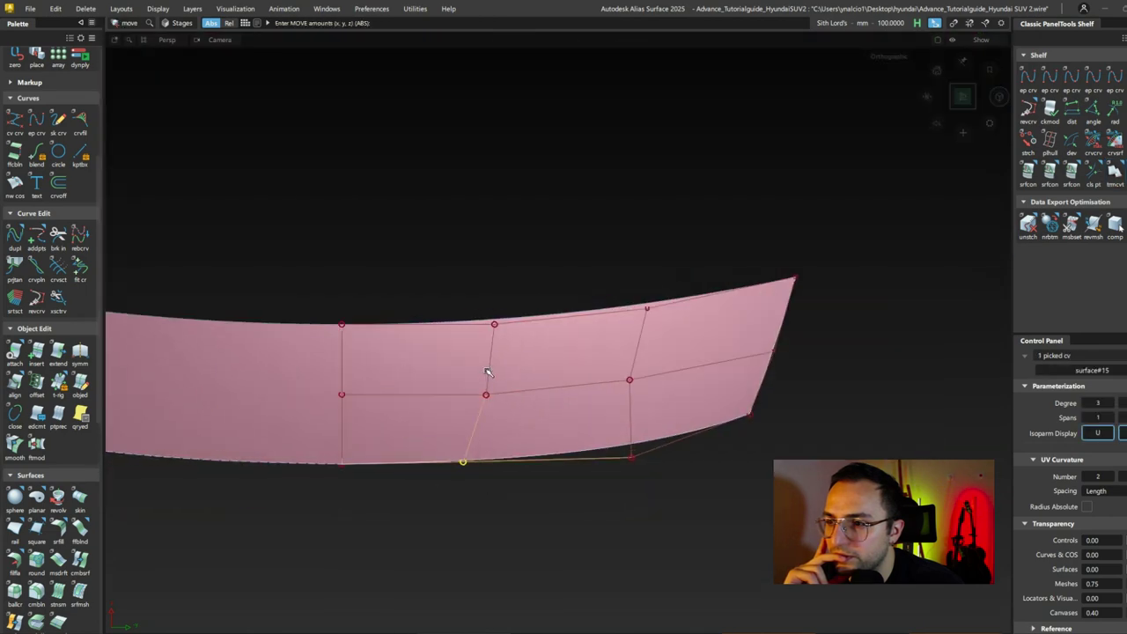
drag(524, 480, 524, 480)
key(m)
middle_drag(524, 480, 543, 414)
Step: Move the next CV pair right to even the hull, then review the upper edge
drag(669, 508, 670, 508)
key(m)
middle_drag(669, 508, 641, 288)
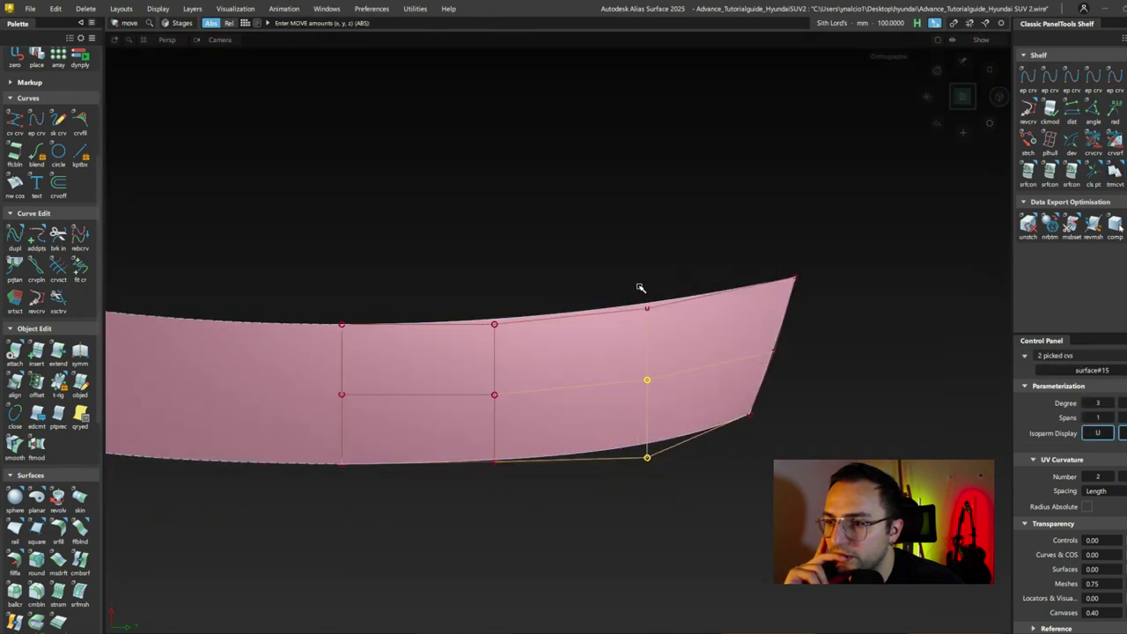
alt+shift+drag(657, 504, 699, 388)
alt+shift+drag(670, 327, 820, 321)
alt+shift+drag(893, 245, 681, 439)
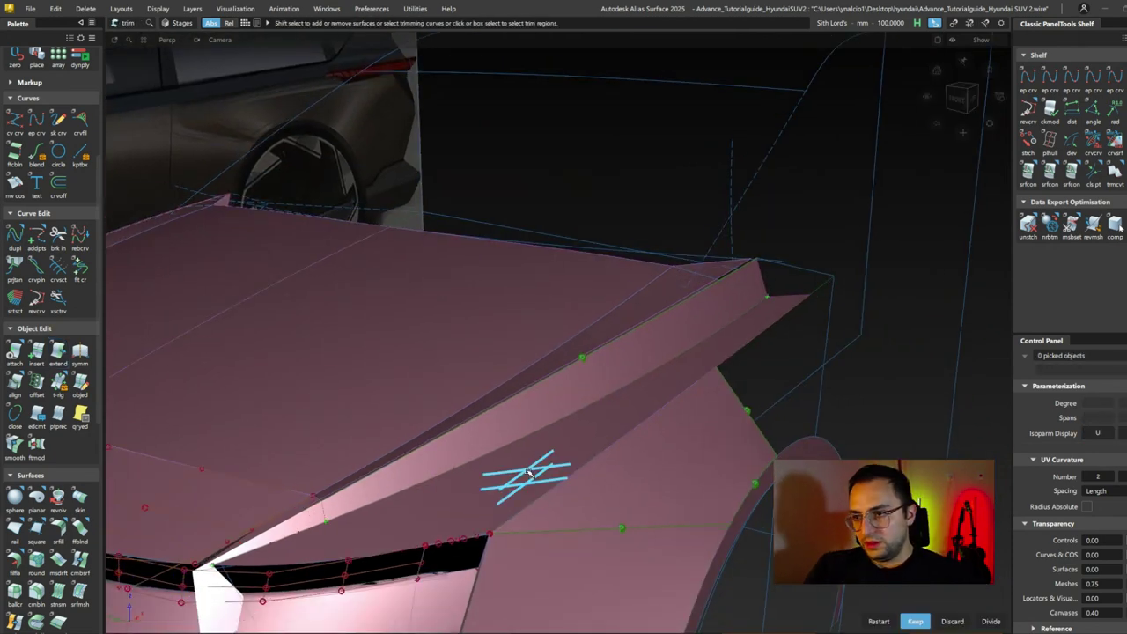
Step: Commit the upper surface trim and snap draft_srf's edge onto its guide curve
key(Return)
alt+shift+drag(526, 473, 578, 319)
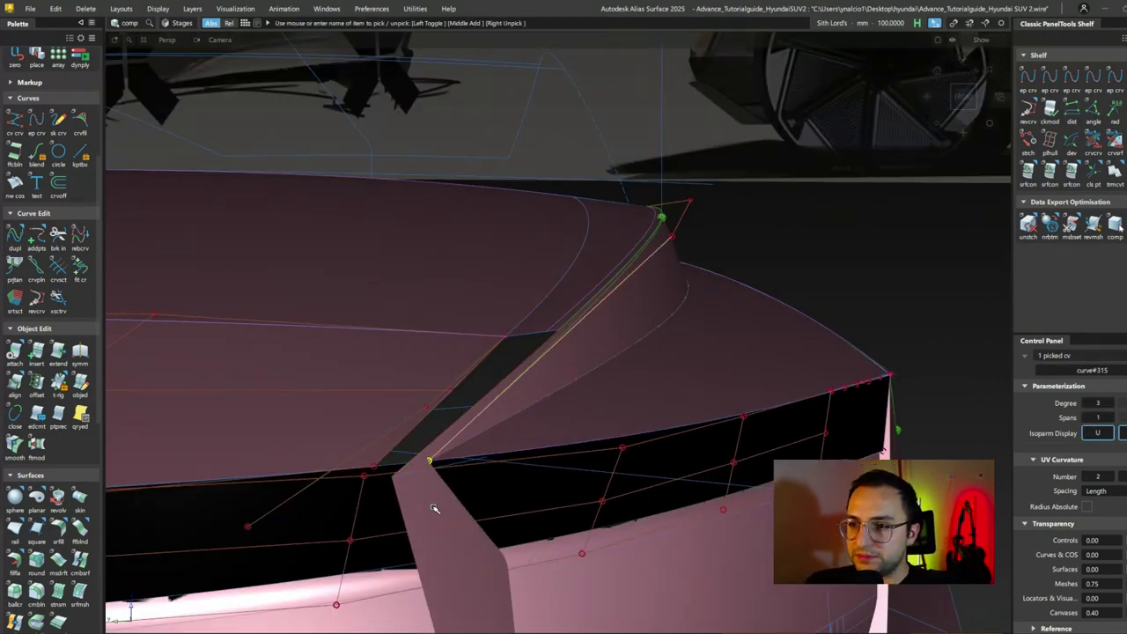
key(a)
click(536, 366)
click(635, 296)
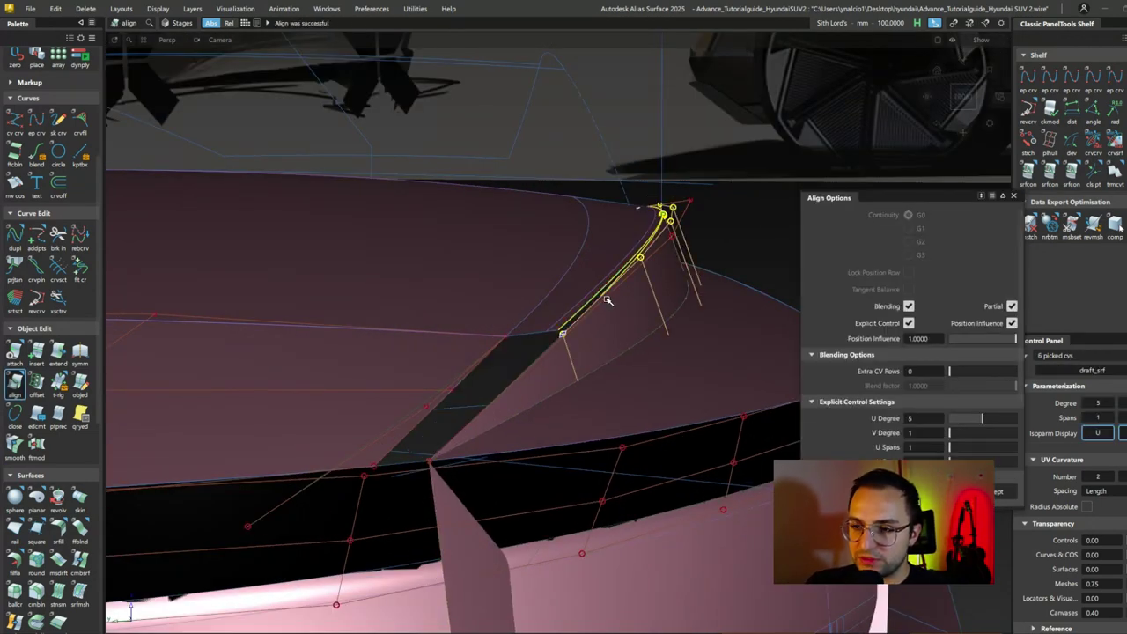
alt+shift+drag(608, 300, 558, 354)
Step: Realign draft_srf's edge to the other curve at G0 and inspect the shaded result
key(c)
click(584, 346)
key(a)
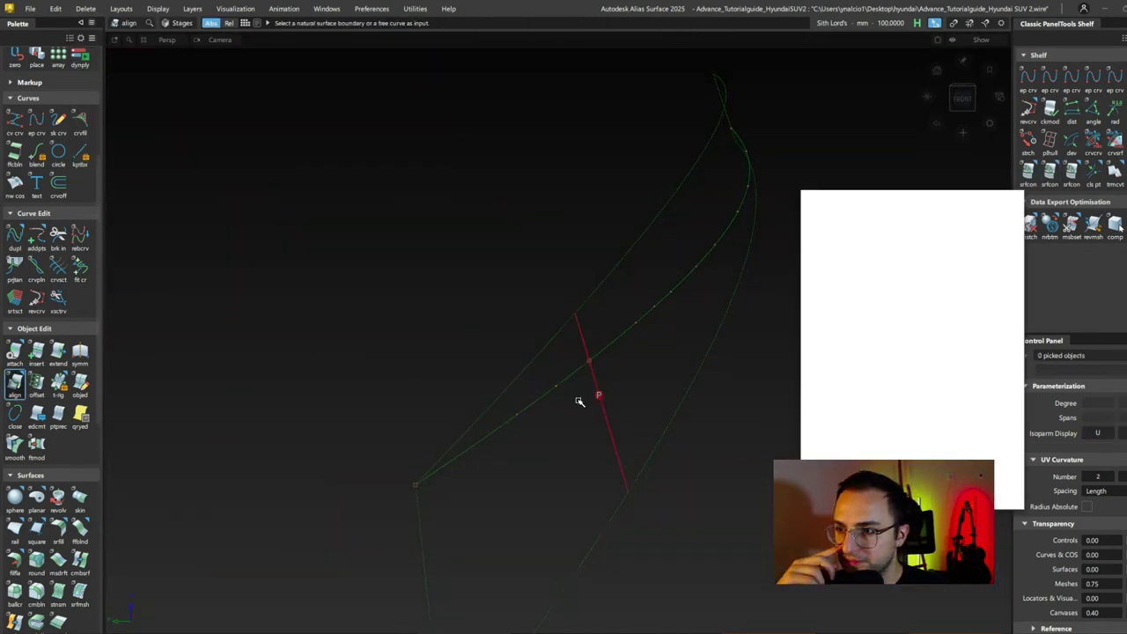
click(588, 336)
mouse_move(675, 418)
alt+shift+mouse_down()
mouse_move(611, 382)
mouse_move(503, 432)
mouse_move(541, 244)
mouse_move(656, 311)
alt+shift+mouse_up()
key(ctrl+z)
key(Escape)
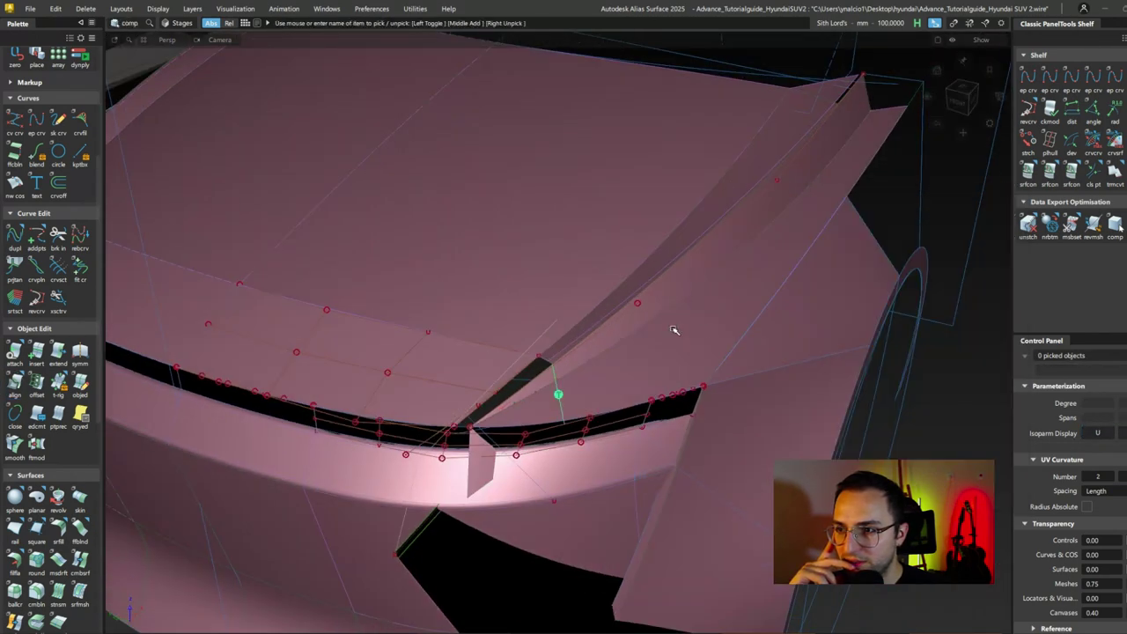
Step: Trim away the panel region to open a narrow gap between the corner surfaces
click(694, 230)
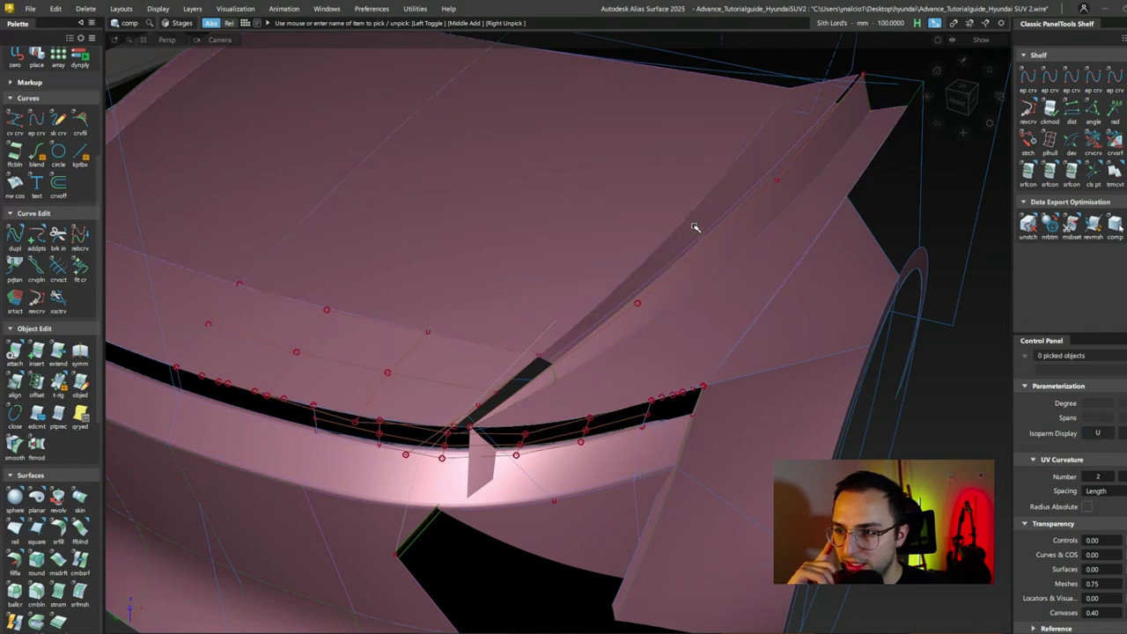
alt+shift+drag(630, 375, 426, 231)
key(t)
click(539, 403)
key(c)
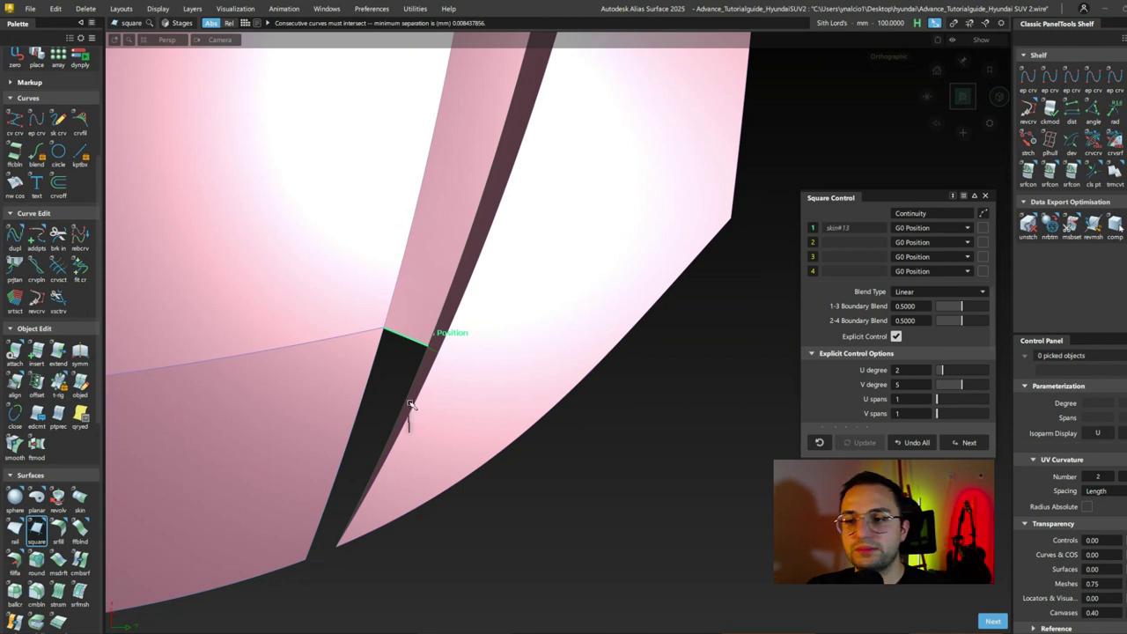
Step: Skin a surface across the corner gap between the two curves, with its end extended
key(s)
click(356, 408)
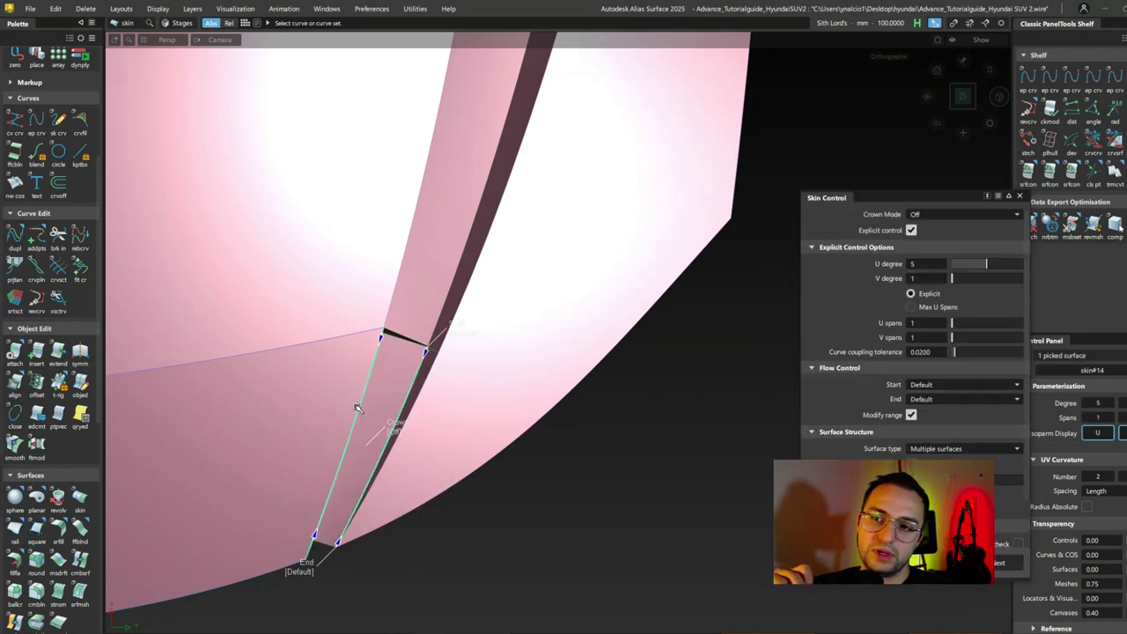
click(303, 571)
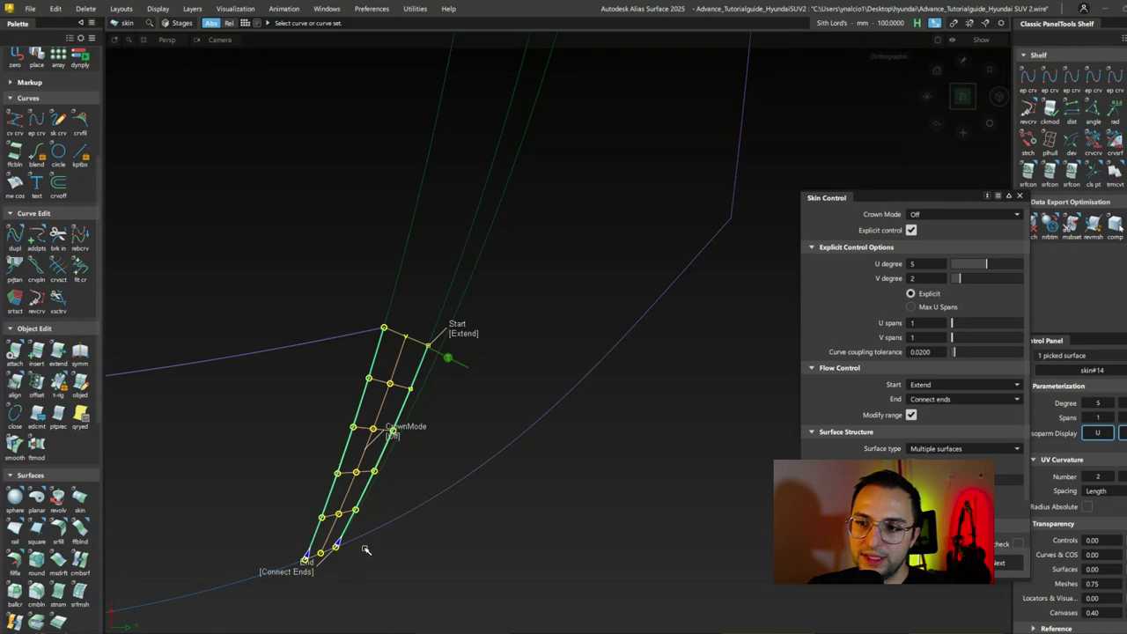
key(Escape)
mouse_move(423, 410)
alt+shift+mouse_down()
mouse_move(423, 299)
mouse_move(440, 362)
alt+shift+mouse_up()
alt+shift+drag(388, 310, 479, 347)
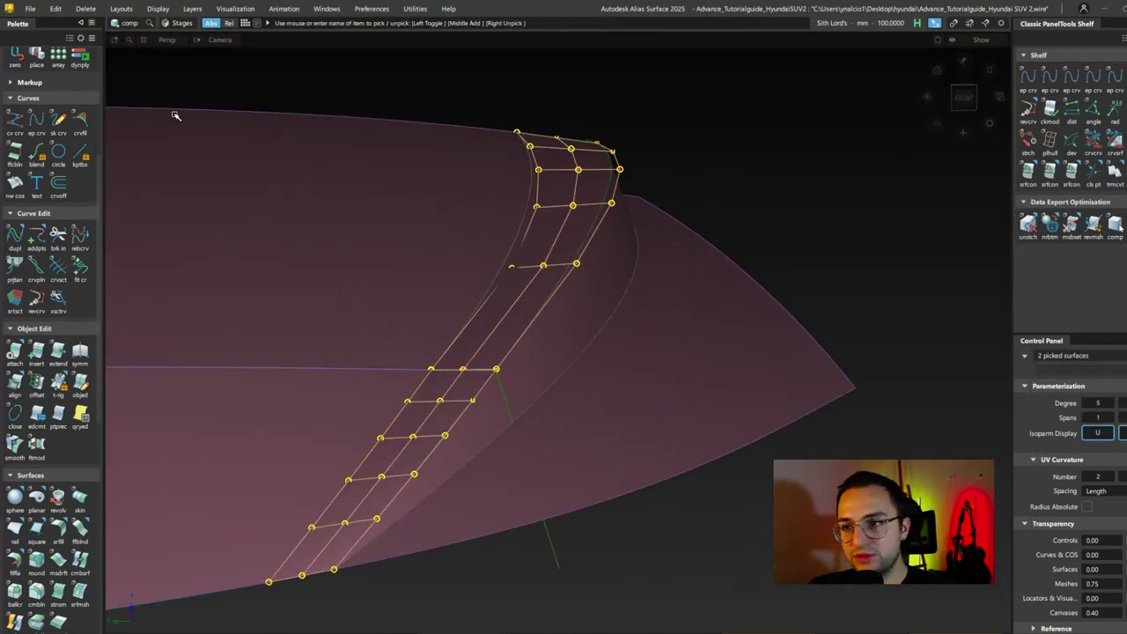
Step: Align skin#14's edge to its neighbour with G2 continuity and 2 extra CV rows
ctrl+shift+drag(530, 235, 526, 366)
ctrl+shift+drag(377, 264, 380, 257)
click(503, 390)
click(468, 364)
click(909, 241)
alt+shift+drag(493, 382, 477, 412)
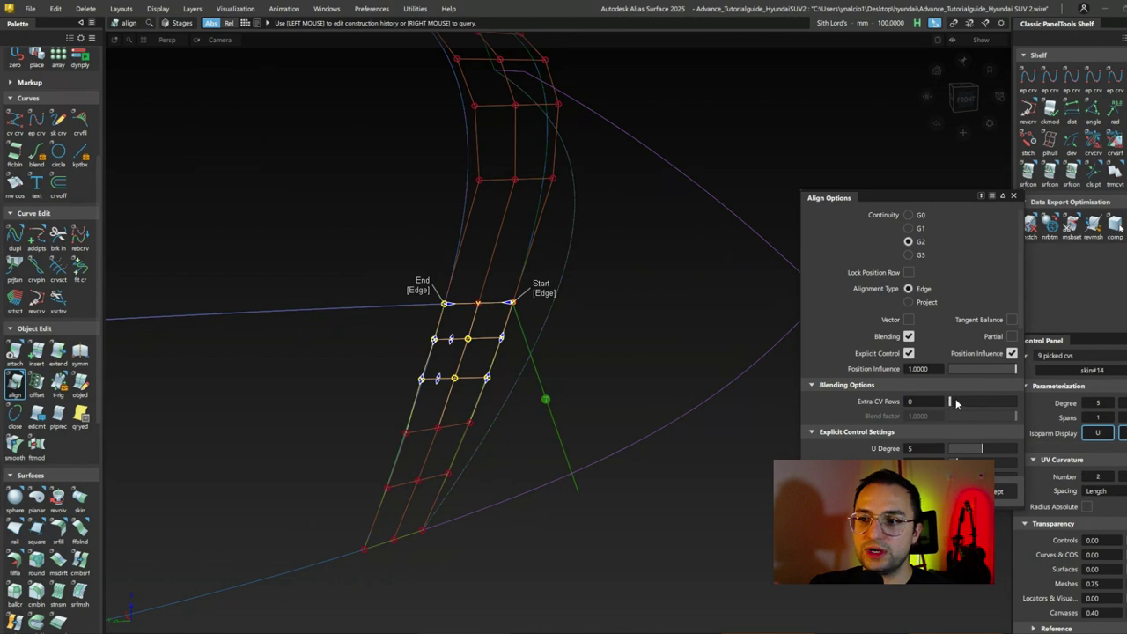
alt+shift+drag(739, 475, 496, 415)
mouse_move(432, 370)
alt+shift+mouse_down()
mouse_move(465, 385)
mouse_move(470, 433)
mouse_move(450, 370)
mouse_move(515, 357)
mouse_move(541, 285)
alt+shift+mouse_up()
Step: Undo the last change and pick the surface isoparm at U=1.0
key(ctrl+z)
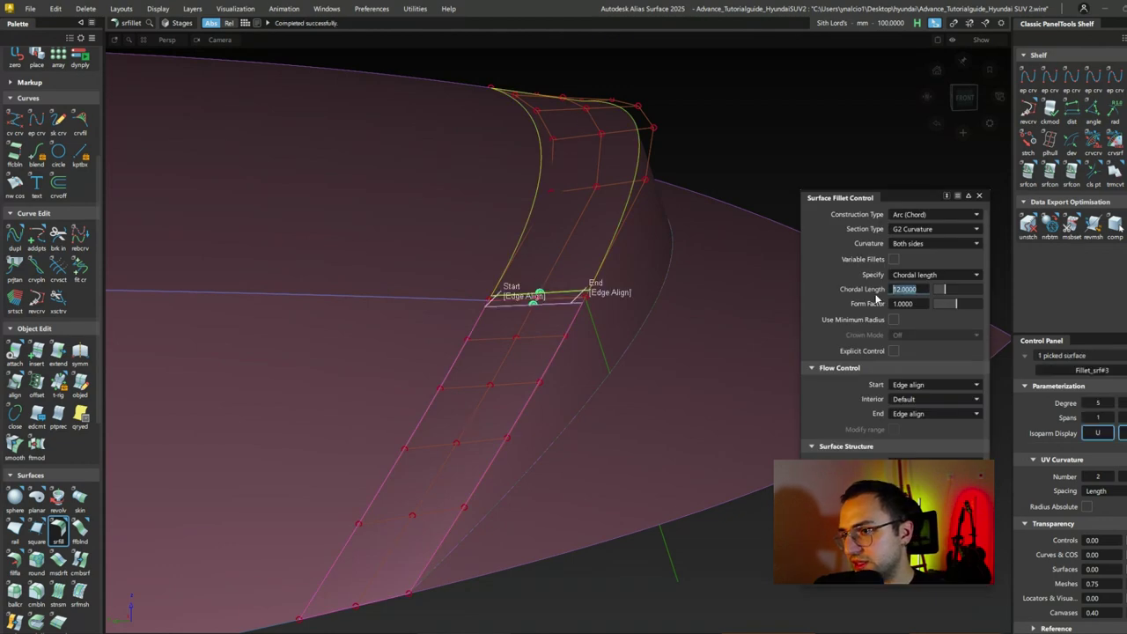
text(50)
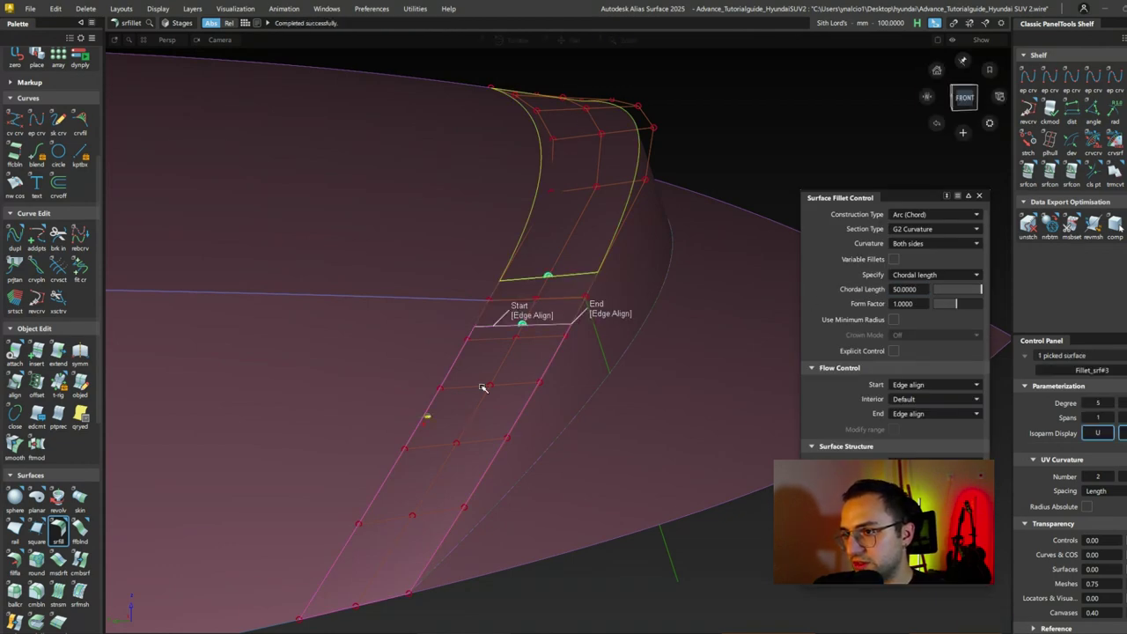
alt+shift+drag(482, 387, 597, 290)
key(i)
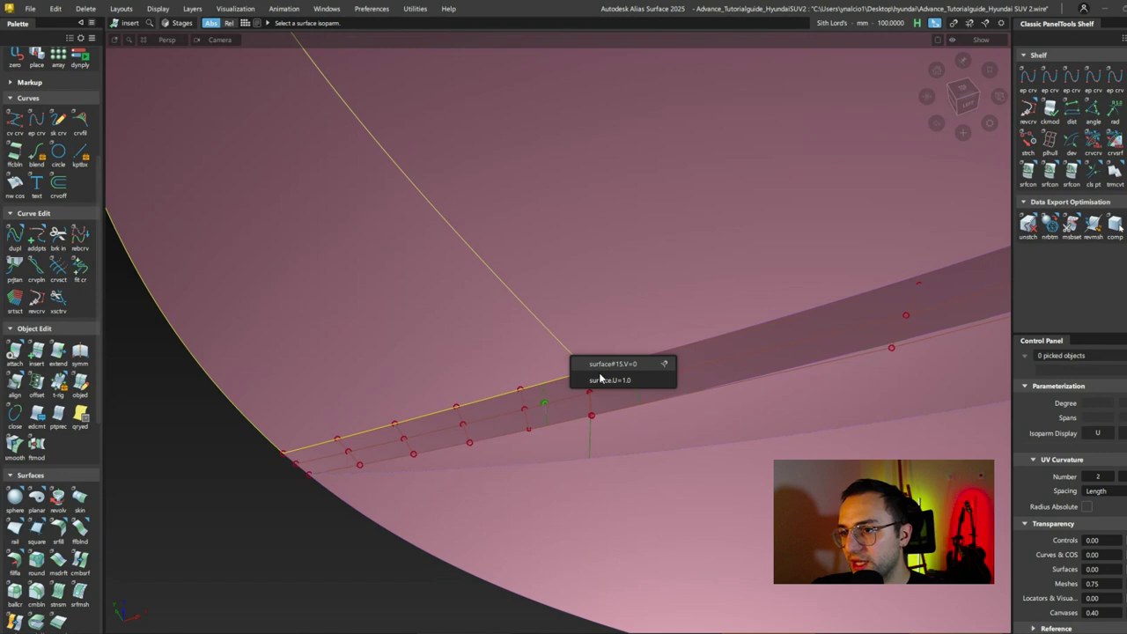
click(599, 380)
Step: Start a freeform blend by picking the two edges across the corner gap
key(f)
click(533, 360)
click(590, 289)
alt+shift+drag(590, 288, 378, 264)
mouse_move(573, 370)
alt+shift+mouse_down()
mouse_move(682, 385)
mouse_move(695, 309)
mouse_move(724, 294)
mouse_move(623, 404)
mouse_move(650, 340)
mouse_move(587, 440)
mouse_move(597, 413)
mouse_move(433, 397)
mouse_move(594, 382)
mouse_move(670, 291)
mouse_move(502, 217)
alt+shift+mouse_up()
alt+shift+drag(680, 223, 475, 436)
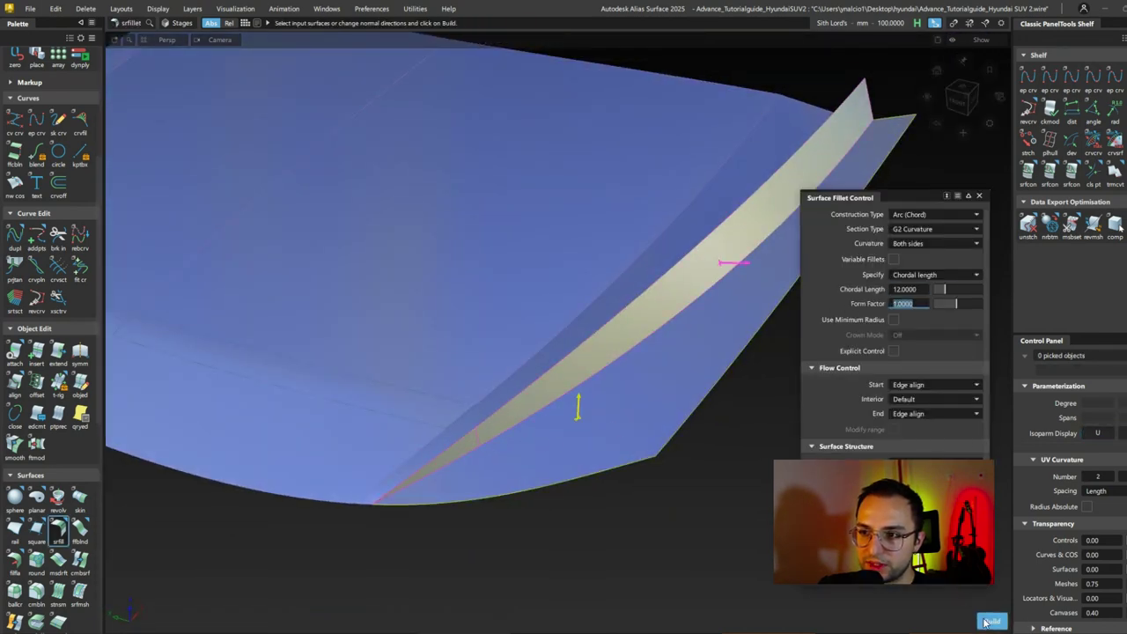
Step: Build the fillet between the picked surfaces with chordal length 50
click(992, 621)
text(50)
key(Return)
alt+shift+drag(861, 252, 641, 370)
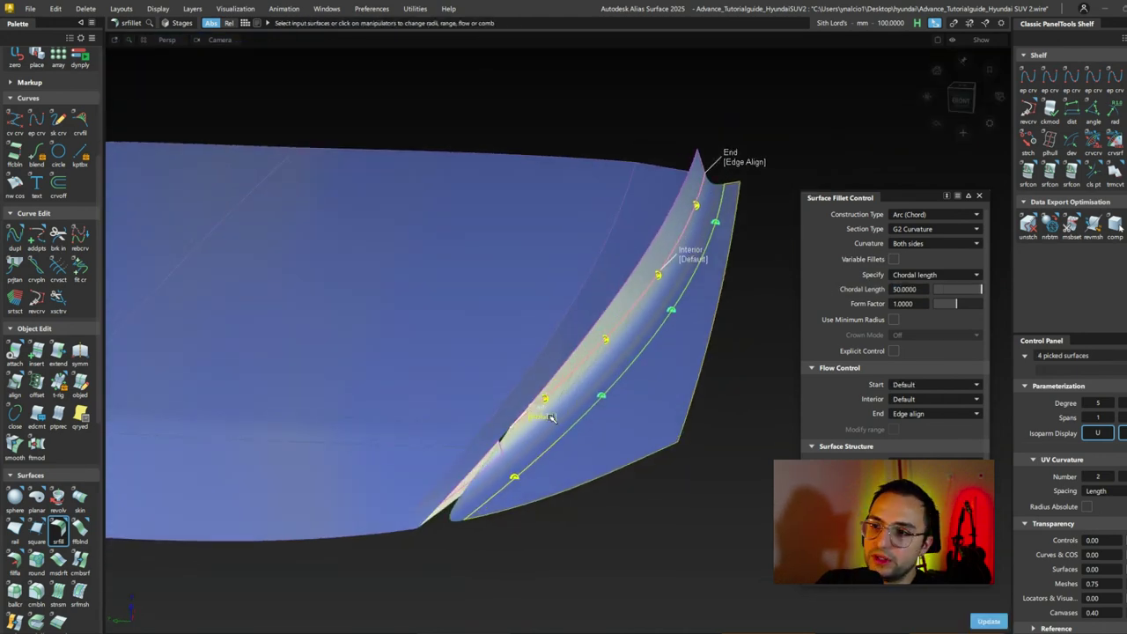
alt+shift+drag(496, 452, 464, 464)
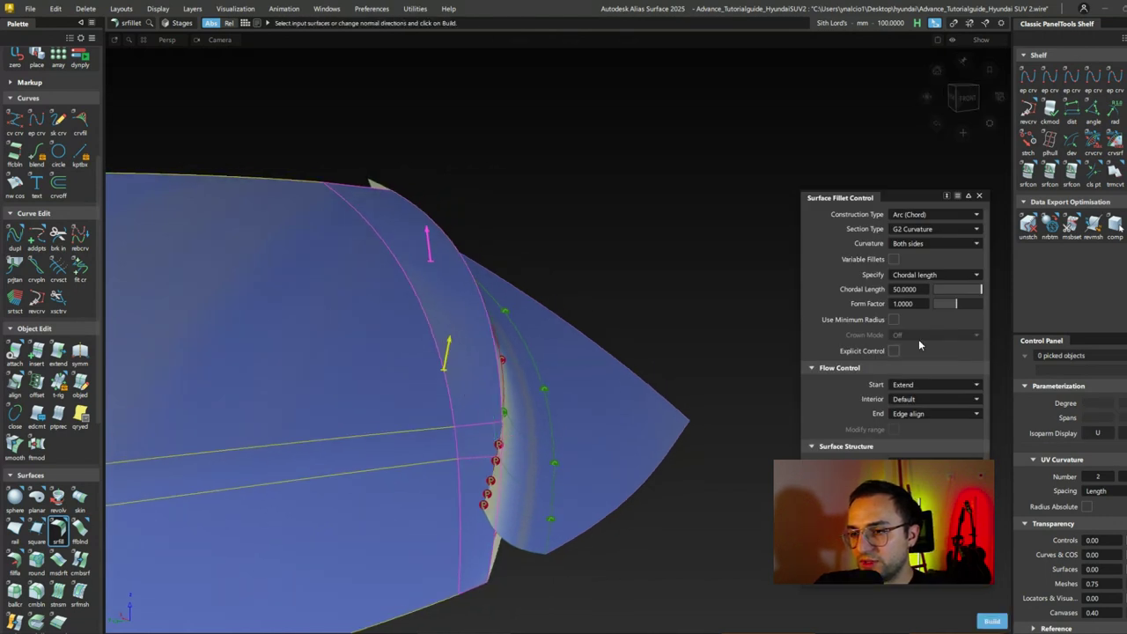
Step: Change the fillet's chordal length to 35 and inspect the rebuilt fillet
click(904, 289)
text(35)
key(Return)
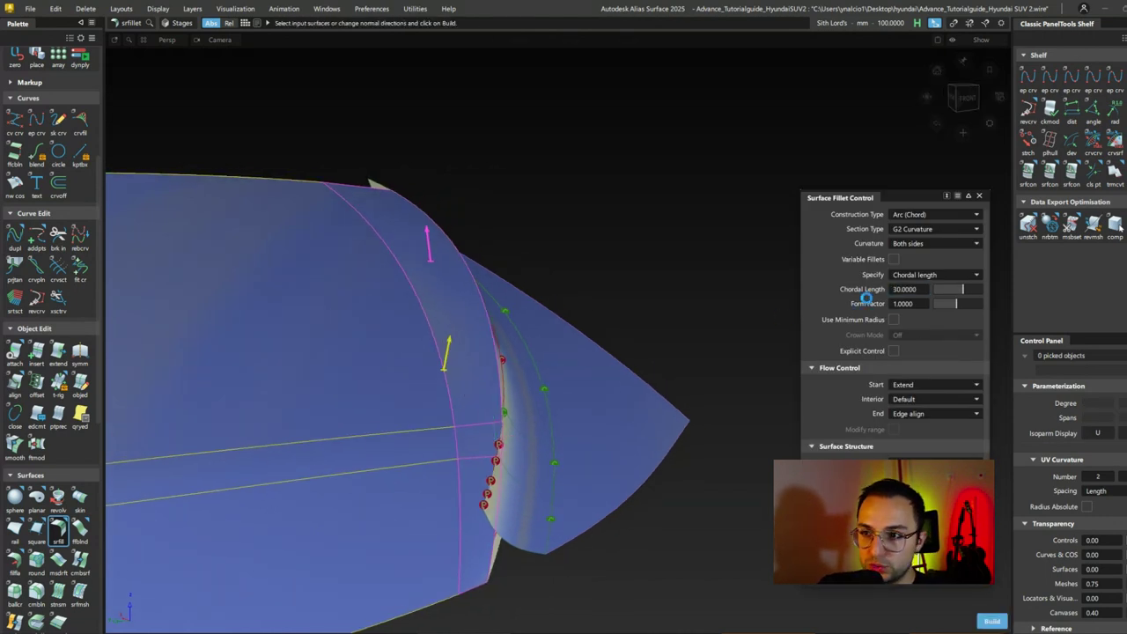
alt+shift+drag(547, 420, 496, 509)
key(e)
key(f)
alt+shift+drag(535, 414, 789, 185)
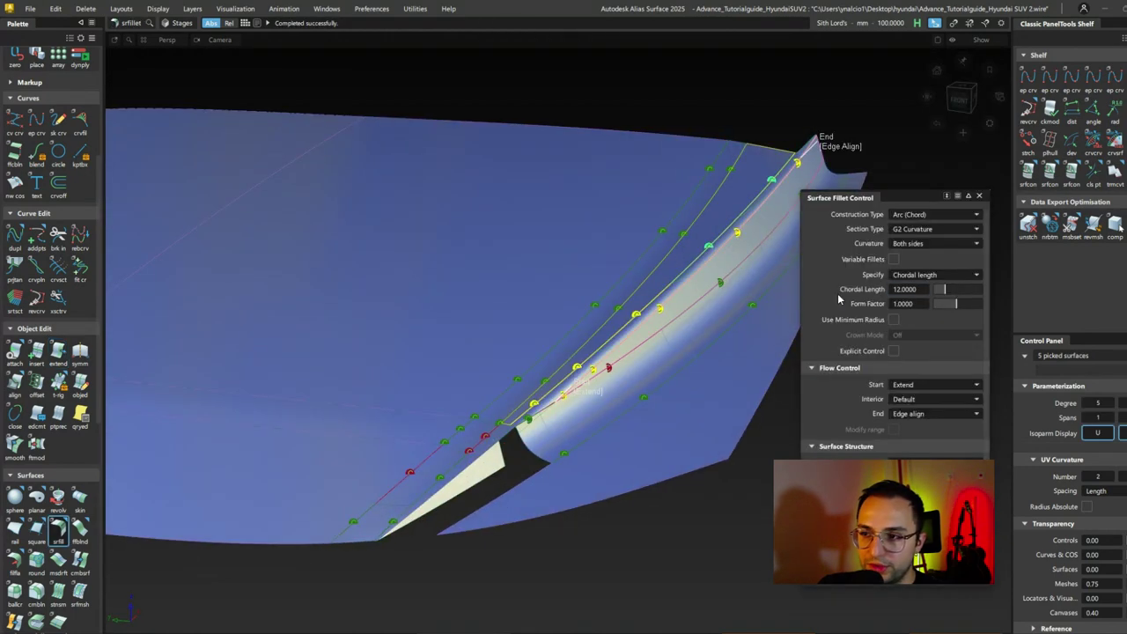
alt+shift+drag(929, 587, 563, 423)
Step: Build a trial blend across the gap with Side 2 at G0 Position, then delete the blend surfaces
click(608, 450)
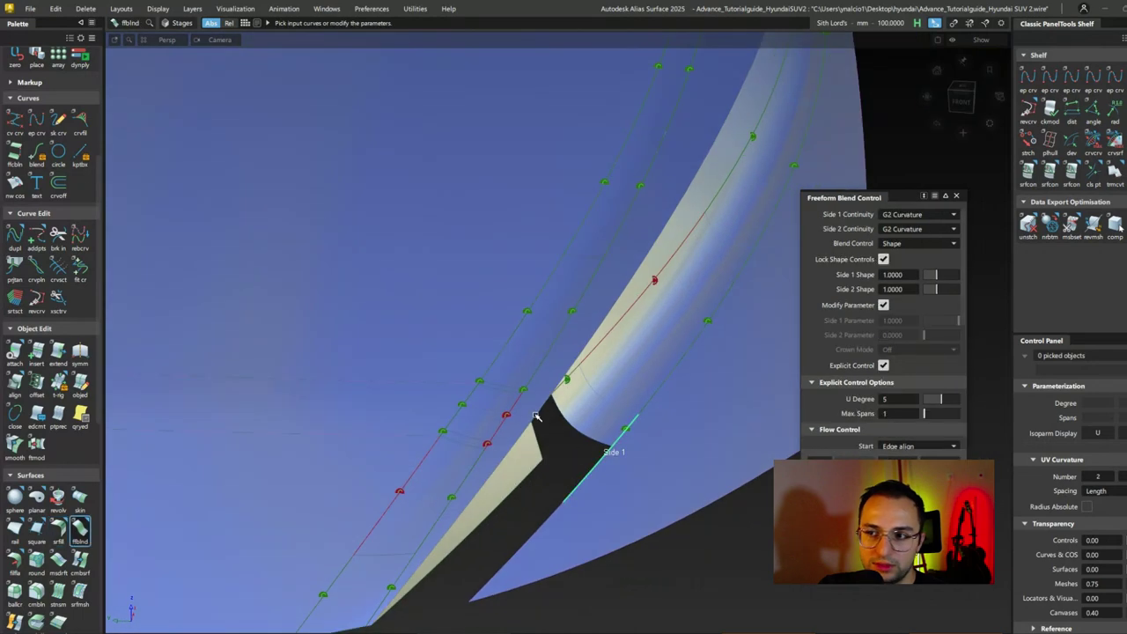
click(539, 413)
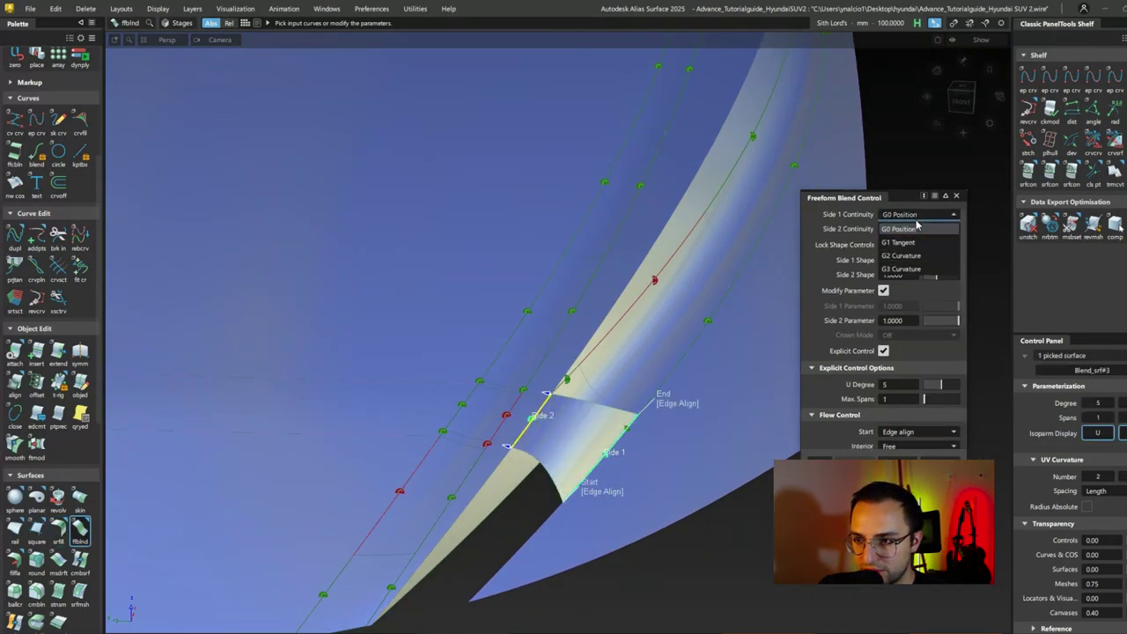
click(913, 230)
alt+shift+drag(671, 403, 543, 536)
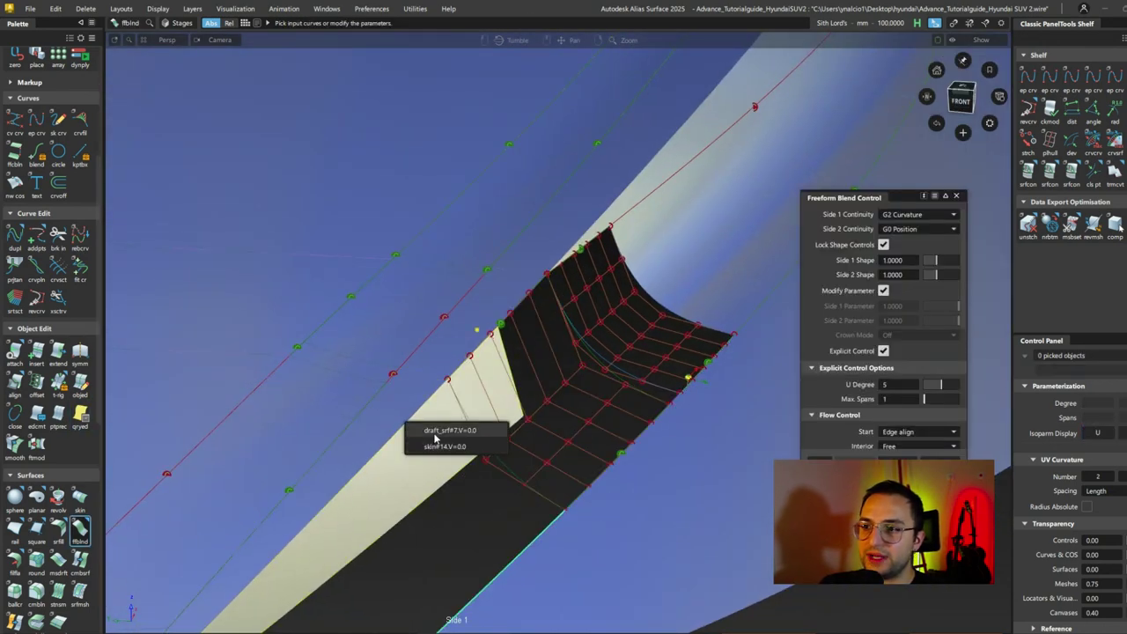
alt+shift+drag(434, 438, 494, 423)
click(494, 427)
alt+shift+drag(557, 351, 694, 273)
key(Delete)
Step: Rebuild the freeform blend Blend_srf#5 on the gap edges, sliding its start onto the draft surface edge
key(ctrl+shift+r)
click(696, 273)
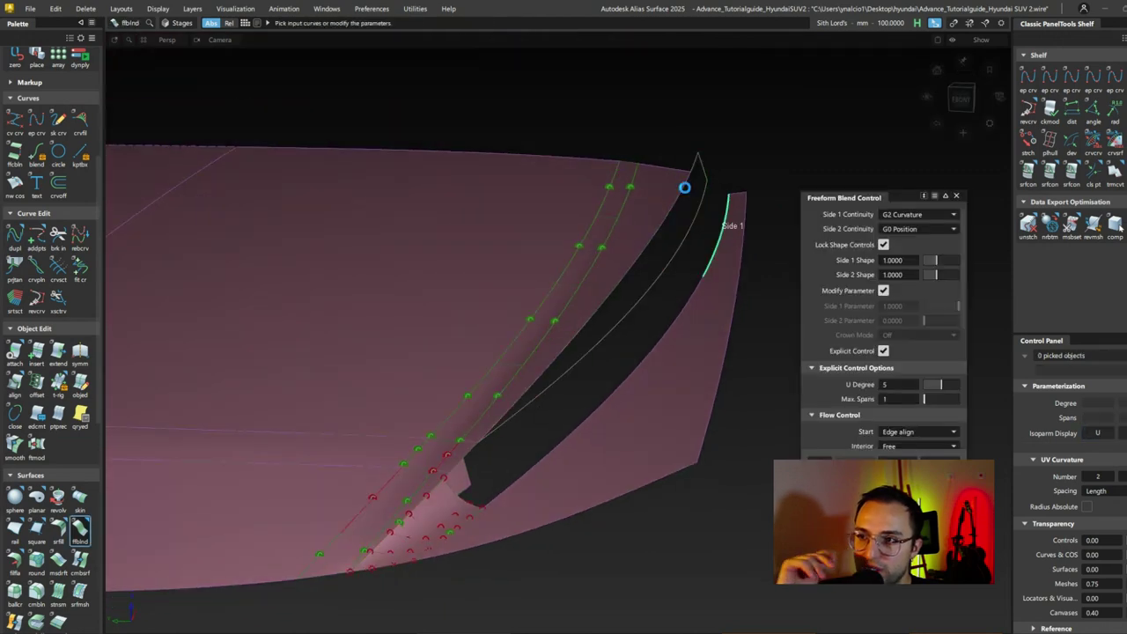
click(728, 257)
drag(627, 374, 521, 476)
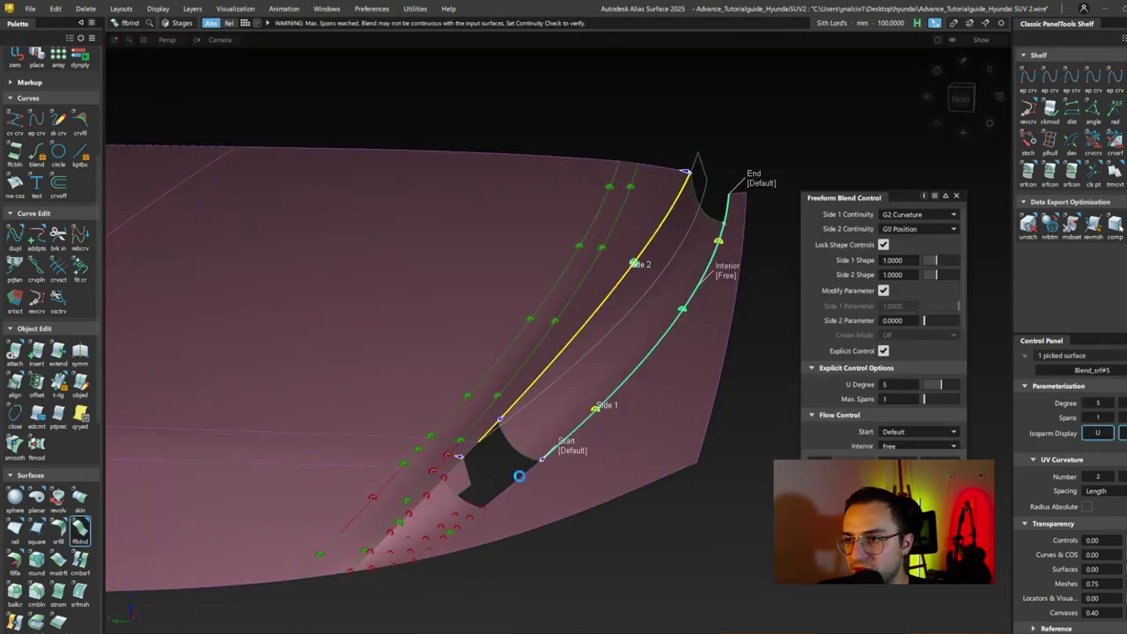
scroll(471, 468, up, 3)
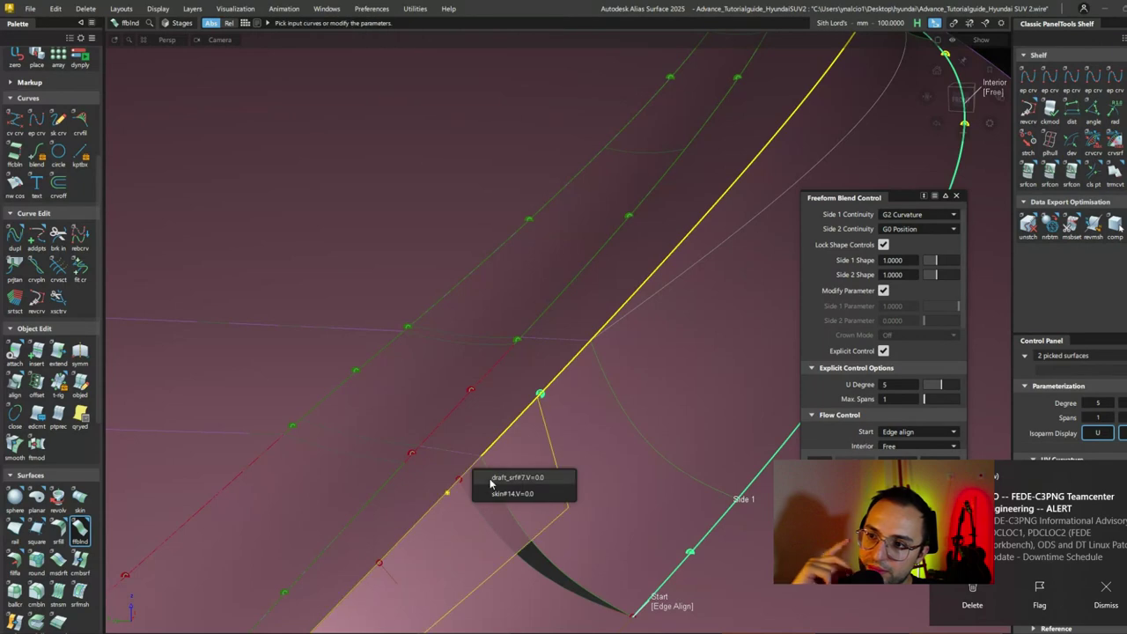
click(493, 493)
scroll(584, 422, down, 3)
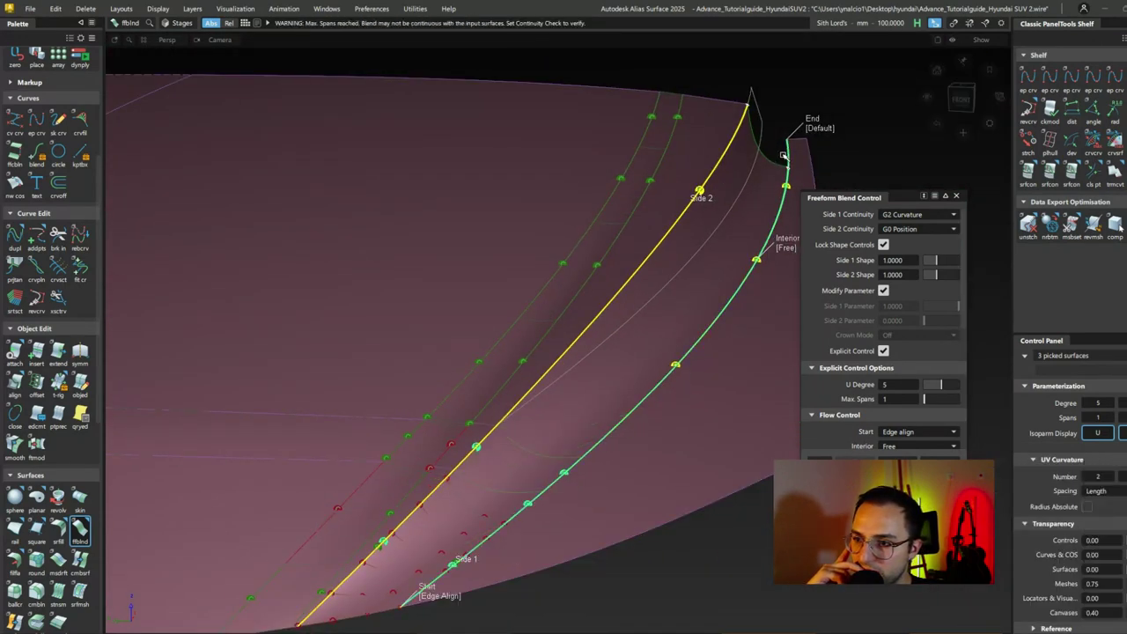
alt+shift+drag(779, 163, 420, 355)
key(ctrl+z)
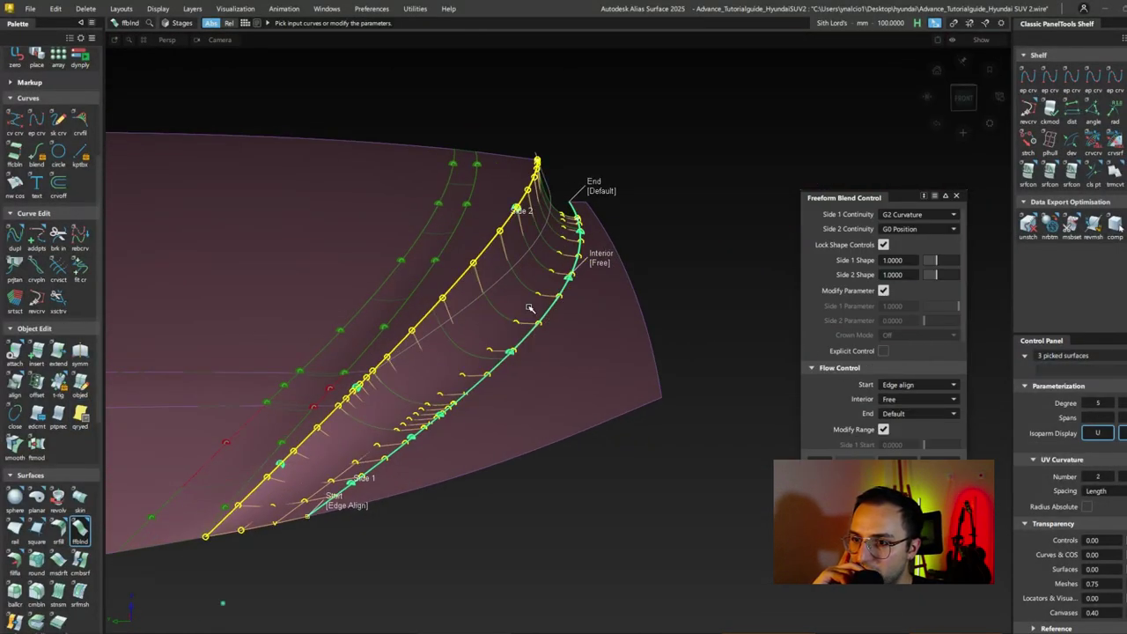
scroll(881, 326, down, 5)
key(ctrl+z)
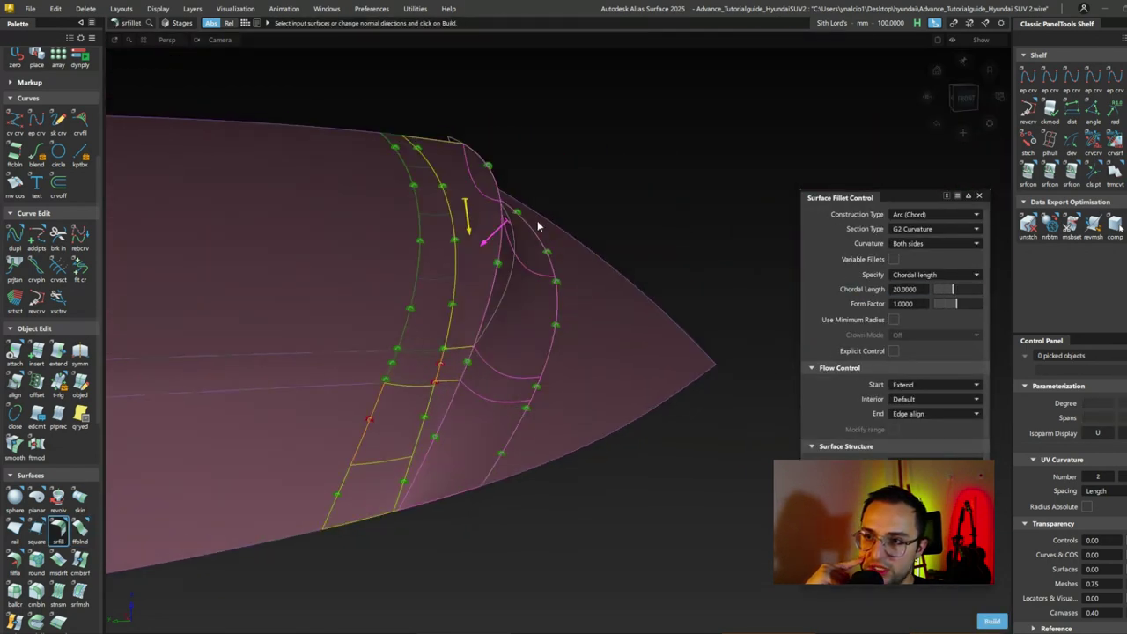
Step: Set the surface fillet's chordal length to 12 and build it along the picked edges
click(861, 292)
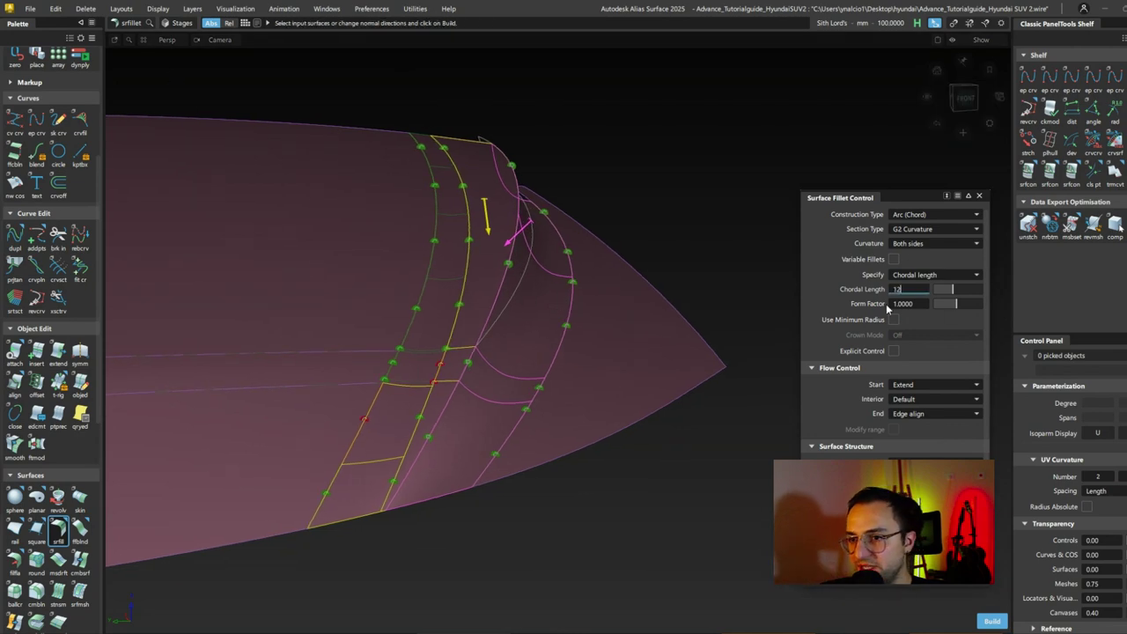
click(513, 290)
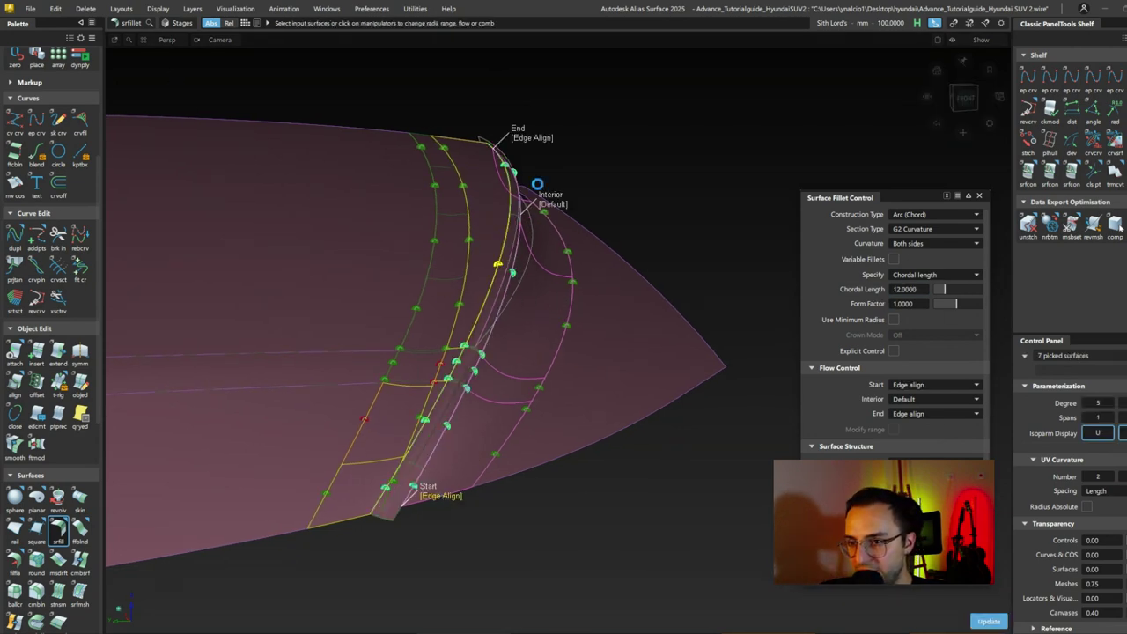
alt+shift+drag(531, 181, 528, 270)
Step: Save all the model data with File > Save
click(86, 8)
click(30, 8)
click(40, 79)
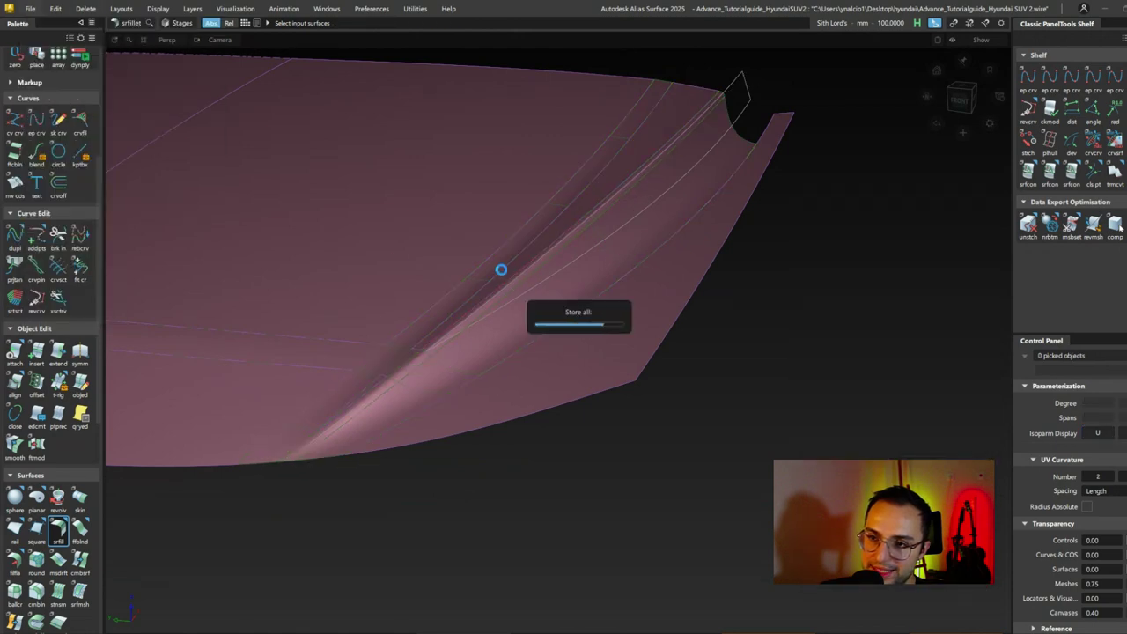
alt+shift+drag(397, 302, 567, 363)
Step: Tumble around to the black grille strip, clearing the hood and grille surface selection
alt+shift+drag(652, 320, 406, 480)
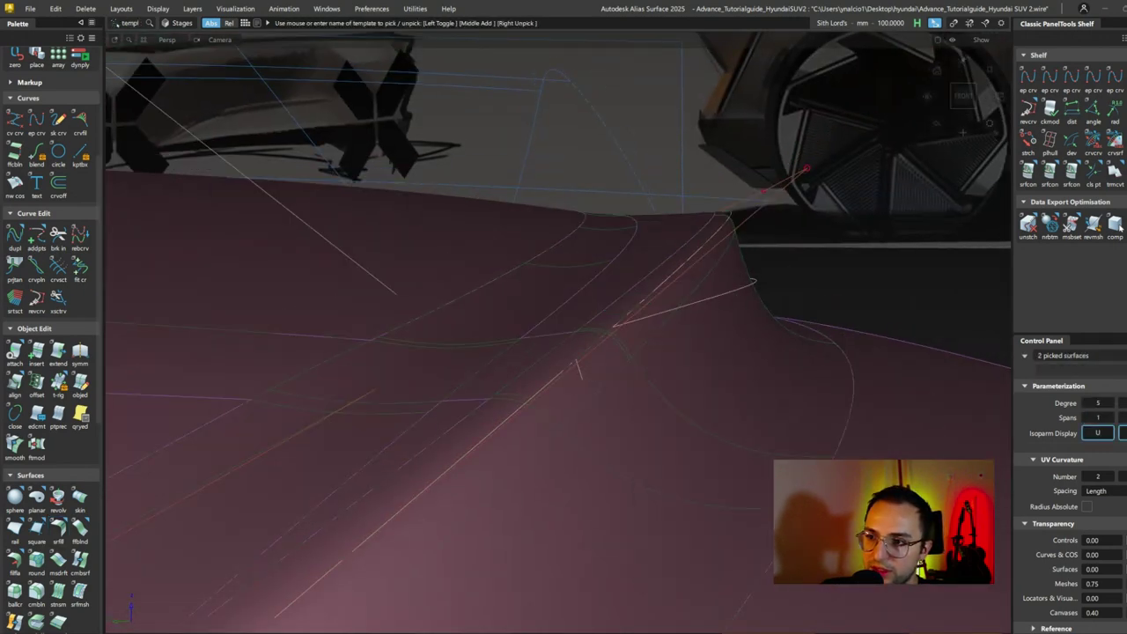
alt+shift+drag(581, 363, 628, 452)
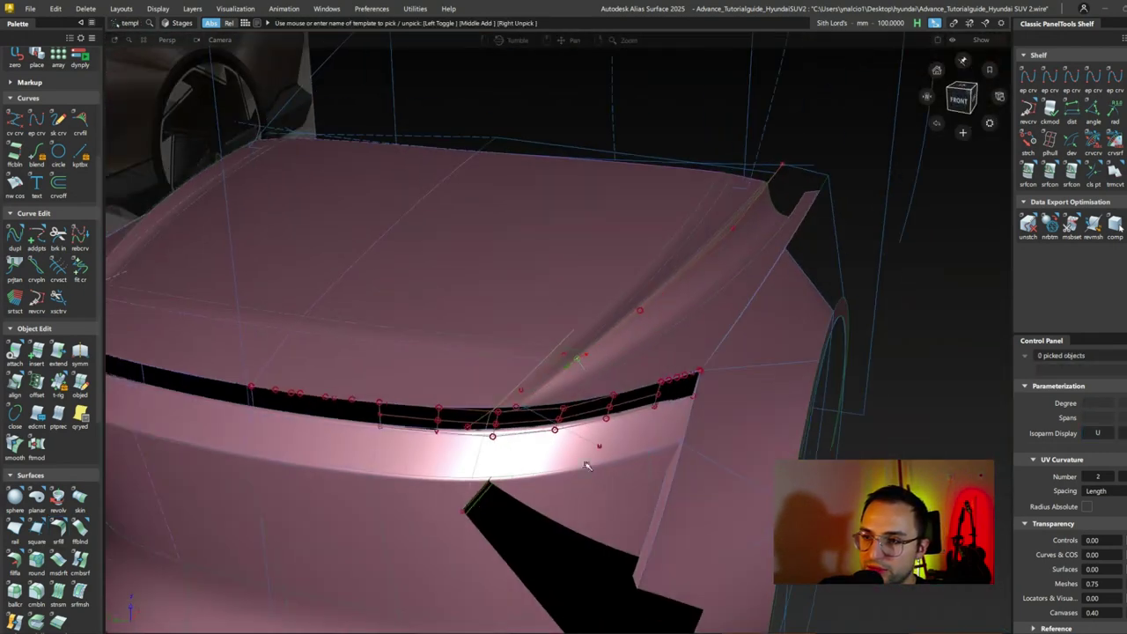
alt+shift+drag(521, 453, 509, 393)
key(ctrl+shift+n)
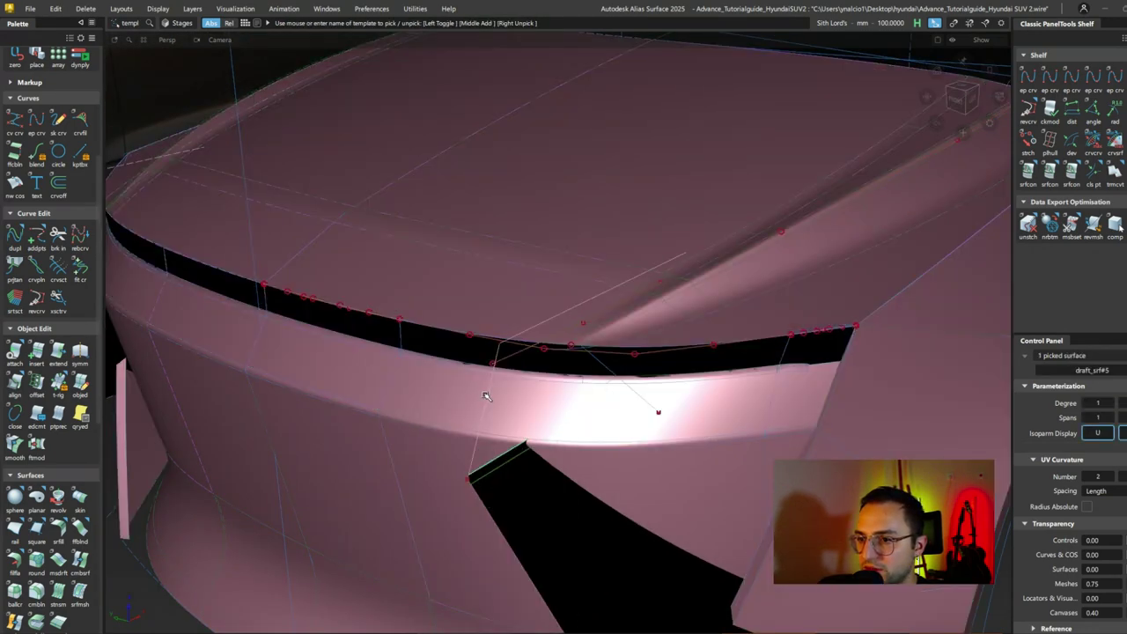
alt+shift+drag(489, 397, 523, 414)
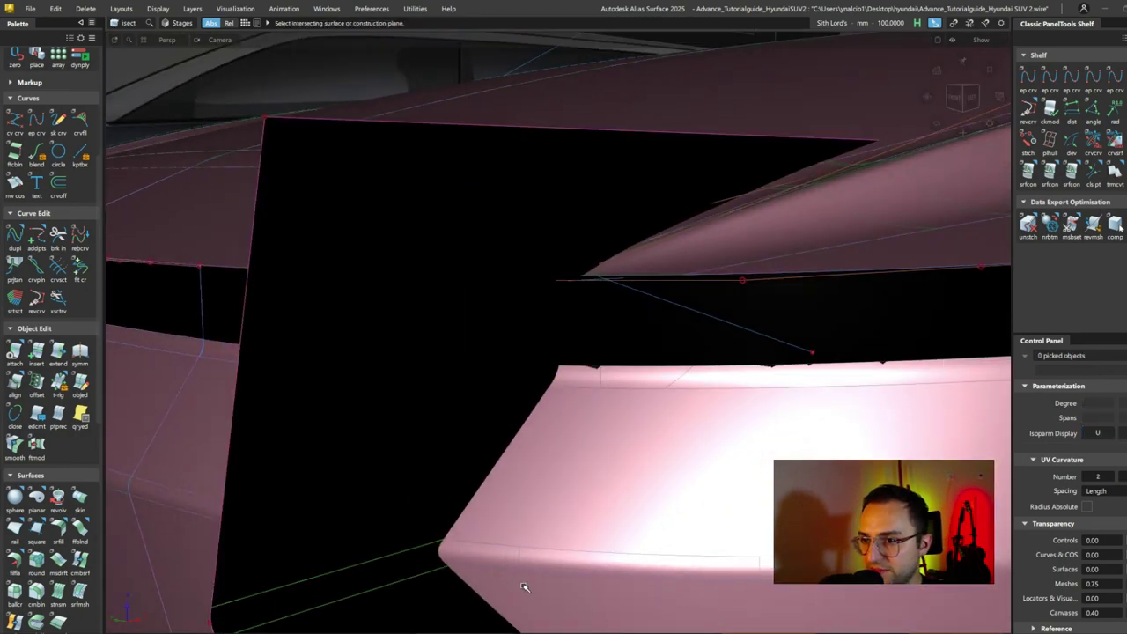
alt+shift+drag(525, 588, 634, 294)
Step: Project the fillet edge curve onto the lower front surface, accepting construction history removal
click(520, 299)
key(ctrl+p)
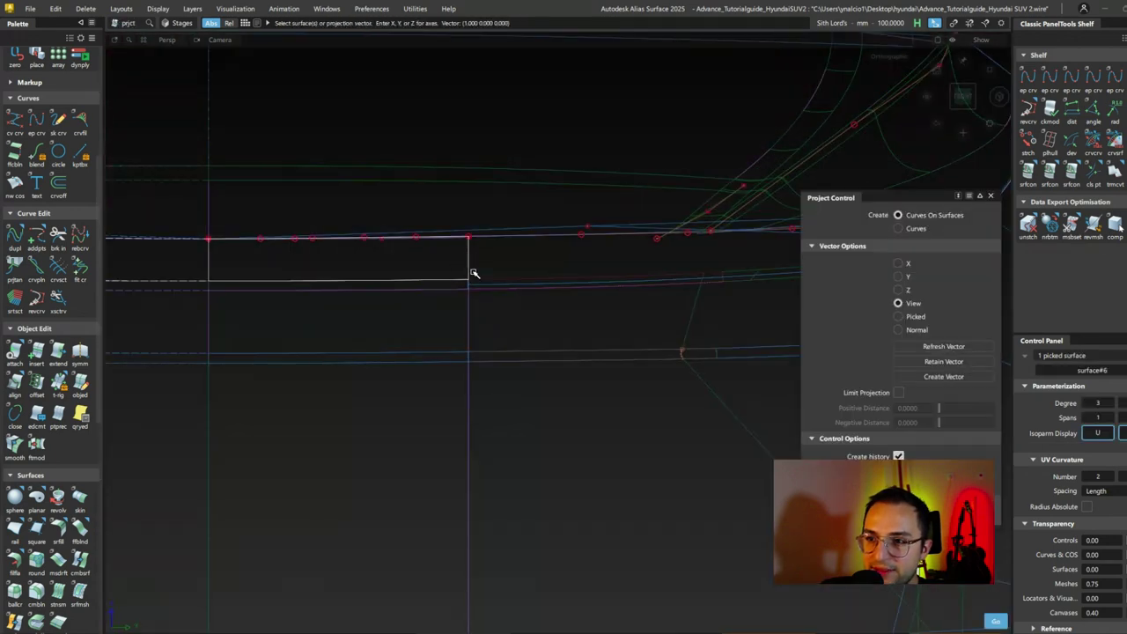
click(595, 304)
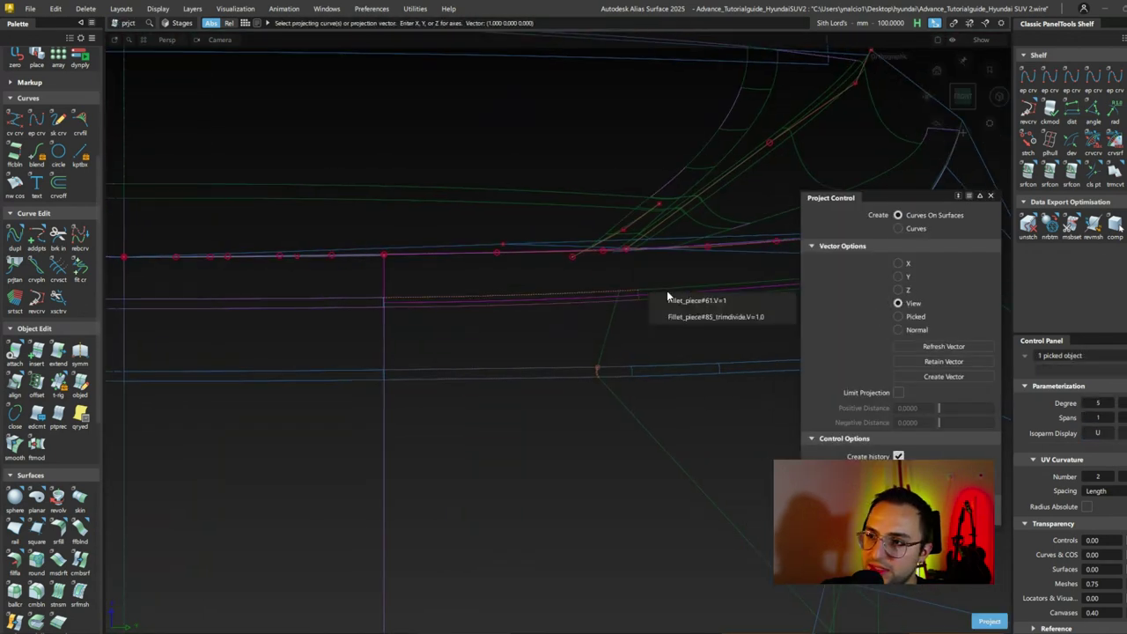
click(679, 296)
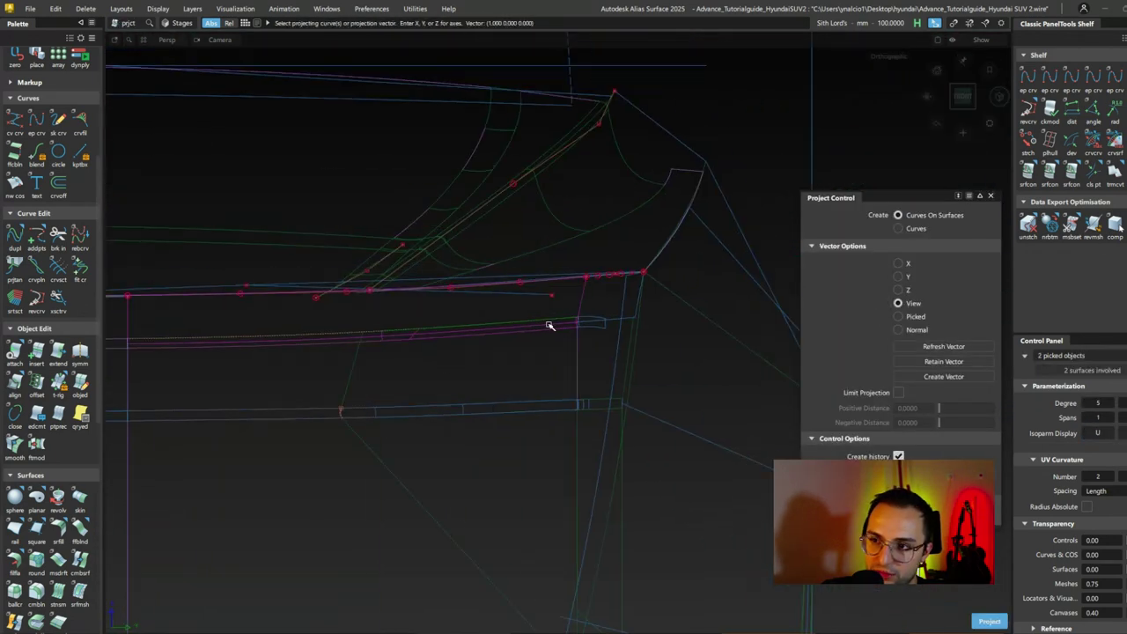
click(576, 327)
click(582, 333)
click(531, 400)
click(589, 328)
Step: Trim the lower front surface along the projected curve, discarding the excess region
key(t)
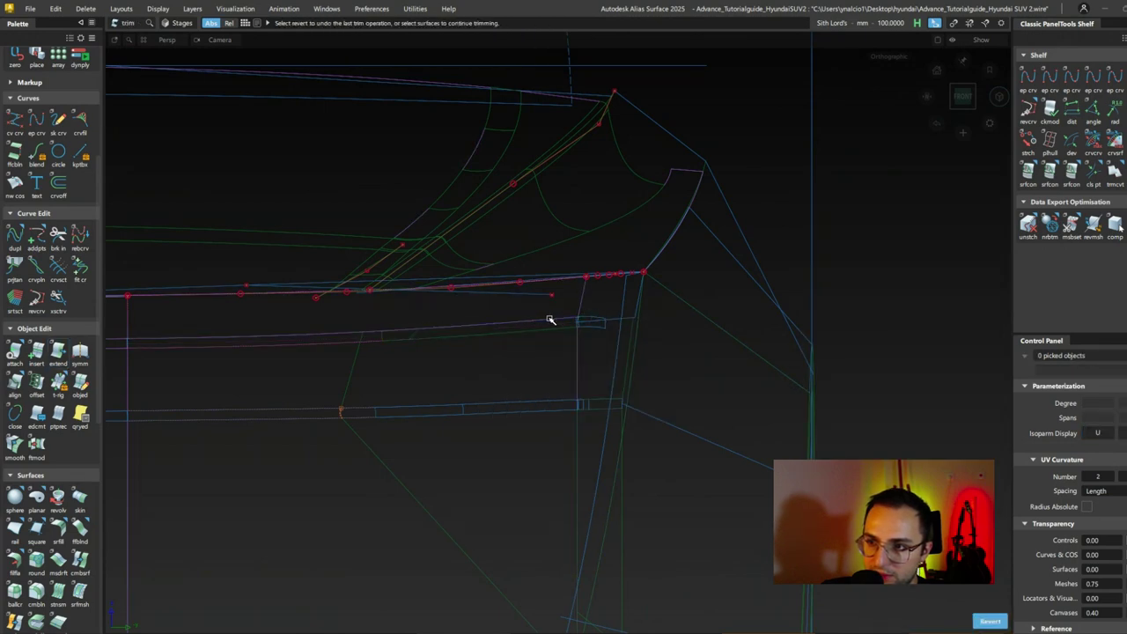
scroll(606, 319, up, 5)
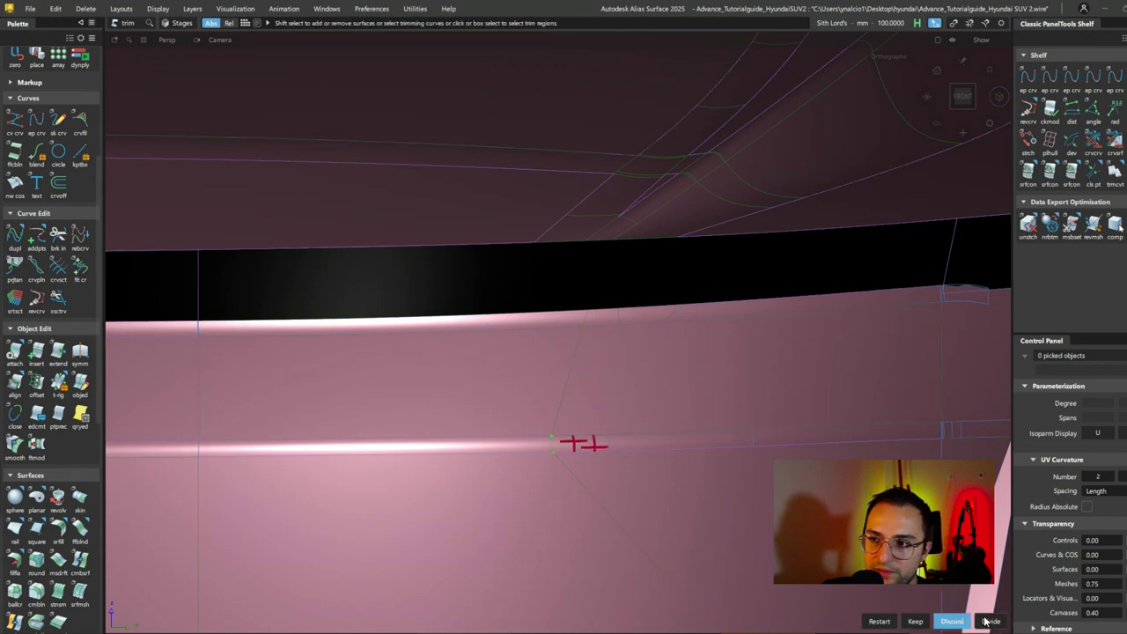
click(989, 621)
click(674, 476)
mouse_move(712, 493)
alt+shift+mouse_down()
mouse_move(968, 608)
mouse_move(755, 406)
mouse_move(699, 466)
alt+shift+mouse_up()
click(990, 622)
click(678, 466)
key(Return)
Step: Hide the top band surfaces and pick the twelve surfaces in the band area to inspect the pink body
alt+shift+drag(511, 189, 585, 193)
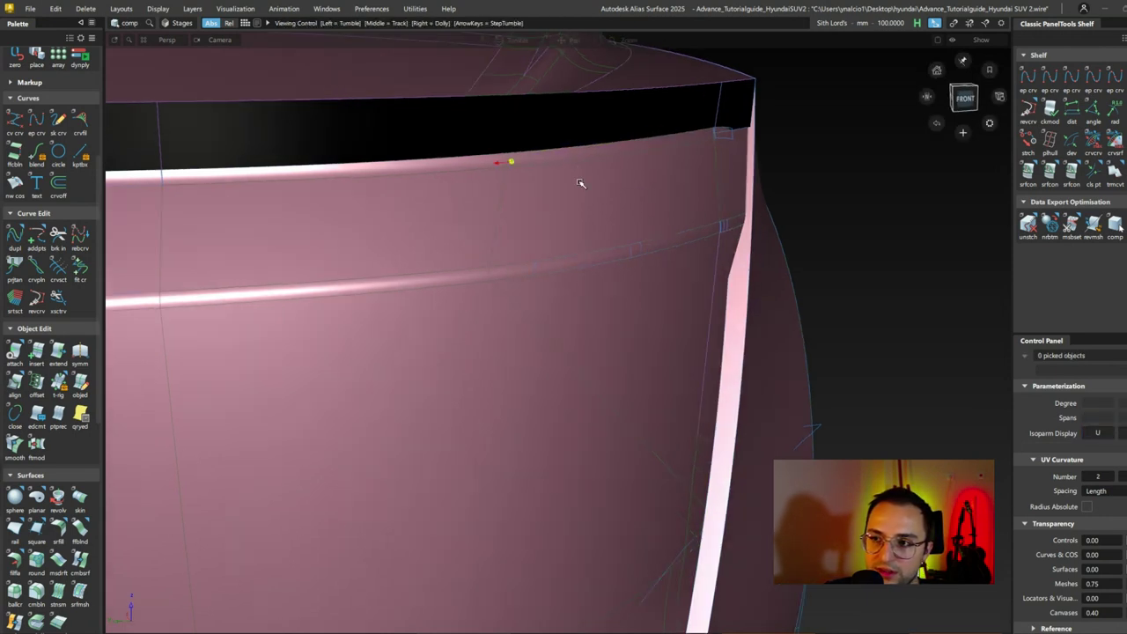
key(Delete)
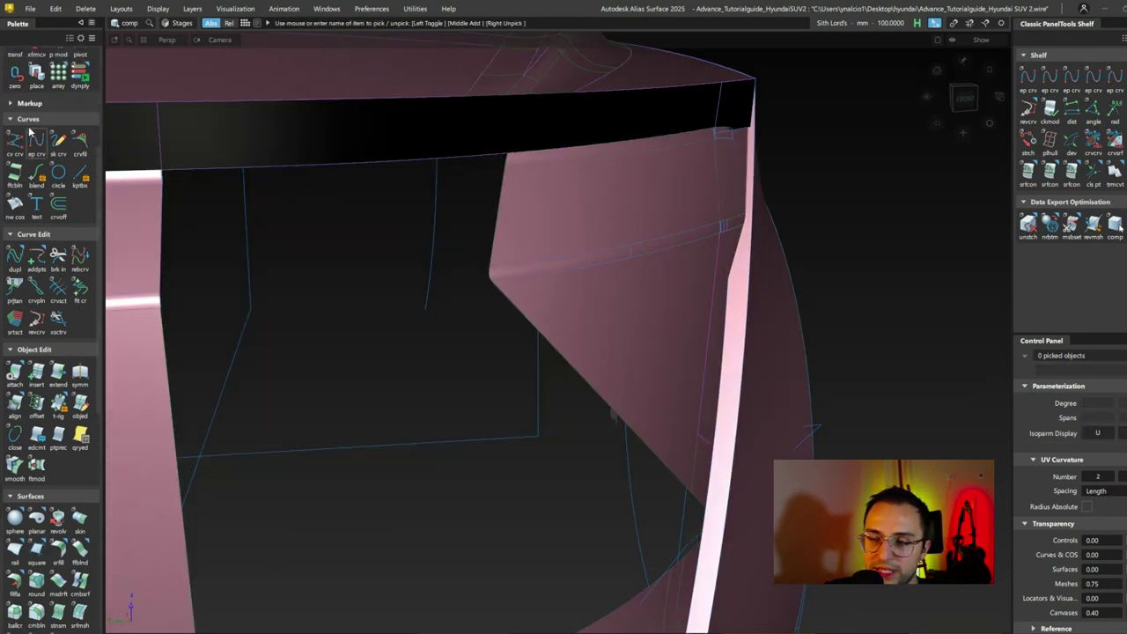
key(c)
key(Delete)
drag(774, 453, 624, 143)
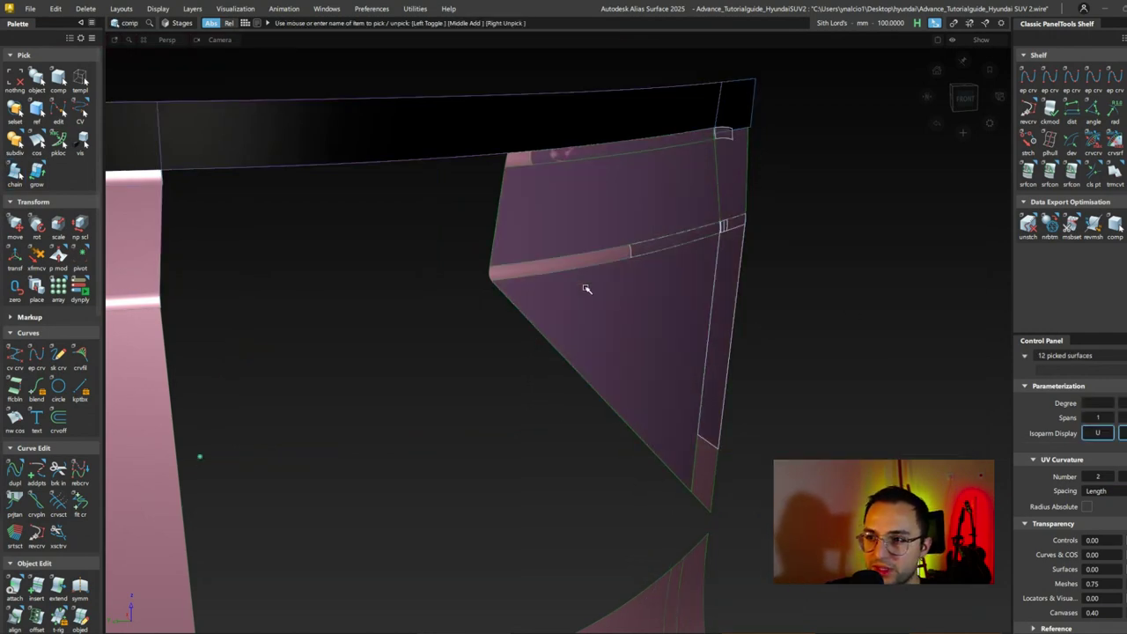
click(529, 176)
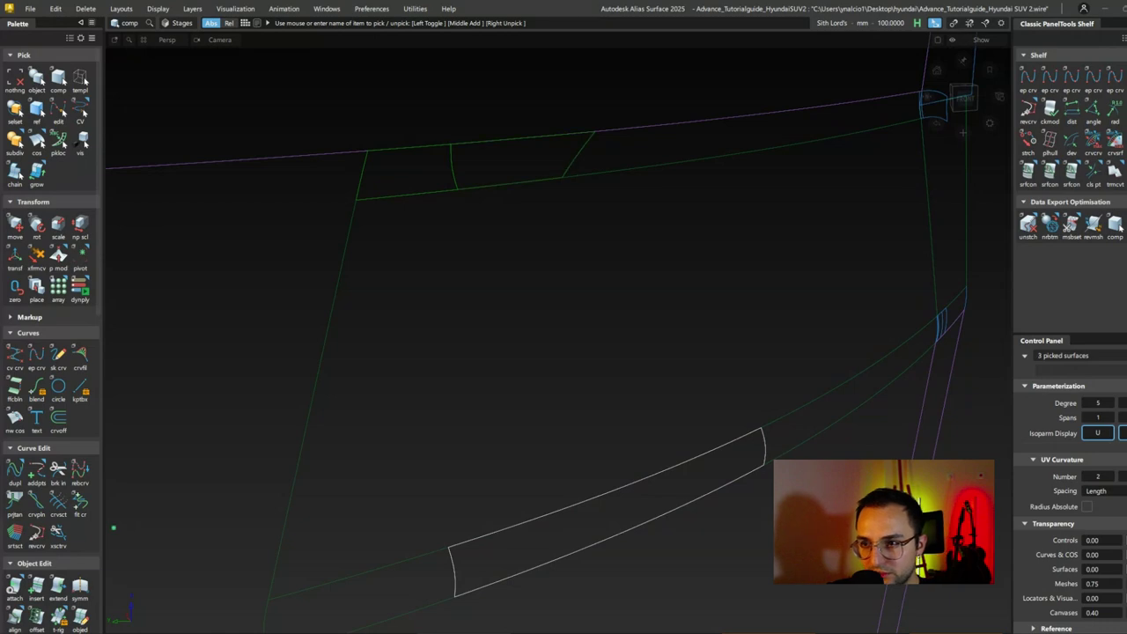
alt+shift+drag(532, 322, 522, 252)
mouse_move(337, 434)
alt+shift+mouse_down()
mouse_move(596, 305)
mouse_move(576, 292)
mouse_move(506, 297)
mouse_move(460, 378)
mouse_move(428, 206)
mouse_move(516, 132)
mouse_move(529, 291)
mouse_move(610, 239)
mouse_move(411, 359)
mouse_move(479, 340)
mouse_move(546, 366)
mouse_move(297, 402)
mouse_move(299, 468)
mouse_move(684, 364)
mouse_move(460, 466)
mouse_move(750, 390)
mouse_move(458, 534)
mouse_move(676, 597)
mouse_move(590, 493)
mouse_move(519, 486)
mouse_move(589, 327)
mouse_move(458, 226)
mouse_move(218, 264)
mouse_move(583, 262)
mouse_move(385, 370)
mouse_move(574, 355)
mouse_move(772, 379)
mouse_move(735, 375)
mouse_move(745, 367)
mouse_move(608, 494)
alt+shift+mouse_up()
alt+shift+middle_drag(608, 494, 606, 480)
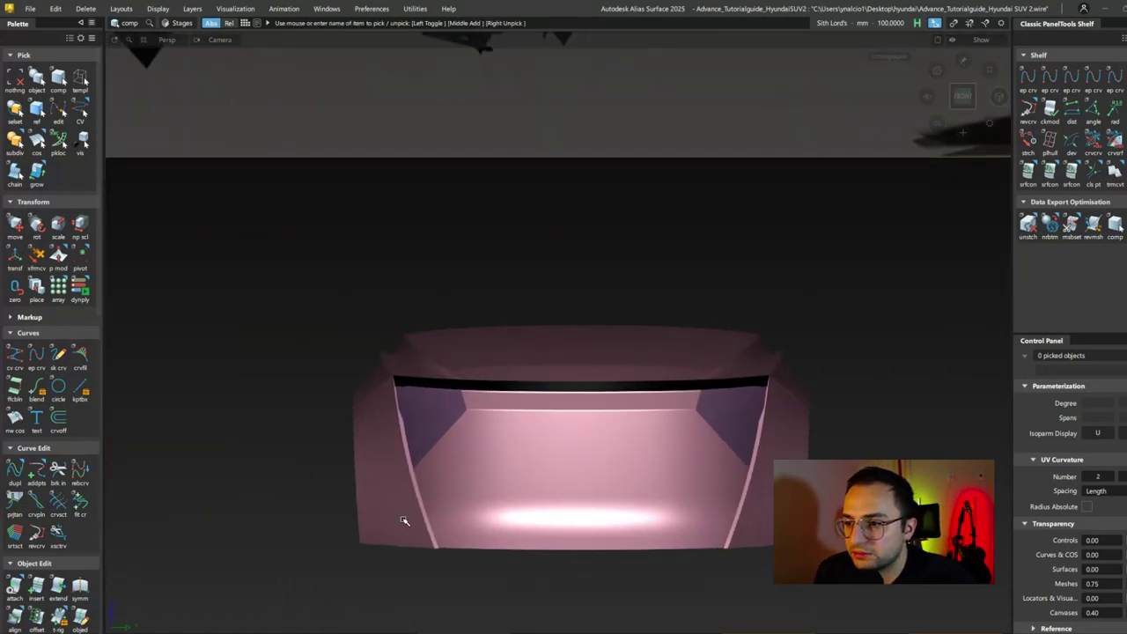
alt+shift+drag(614, 501, 146, 58)
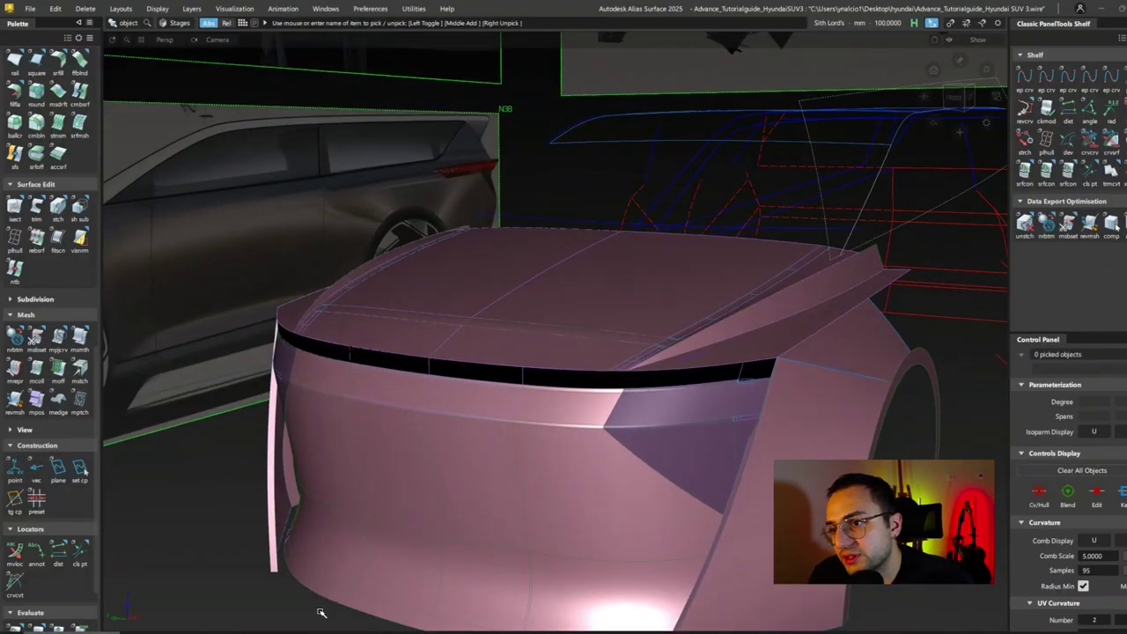
Step: Isolate the black grille band and begin inserting an isoparm on it
alt+shift+drag(606, 400, 574, 362)
alt+shift+right_drag(506, 330, 453, 327)
ctrl+shift+drag(453, 328, 521, 338)
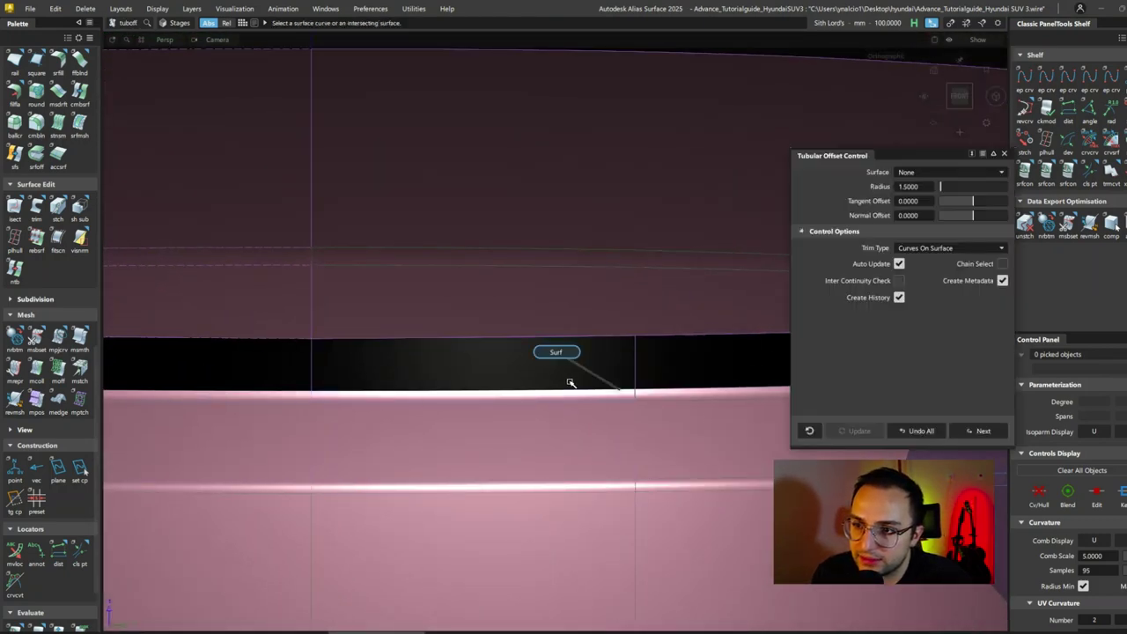
alt+shift+drag(573, 385, 511, 423)
click(941, 363)
key(ctrl+i)
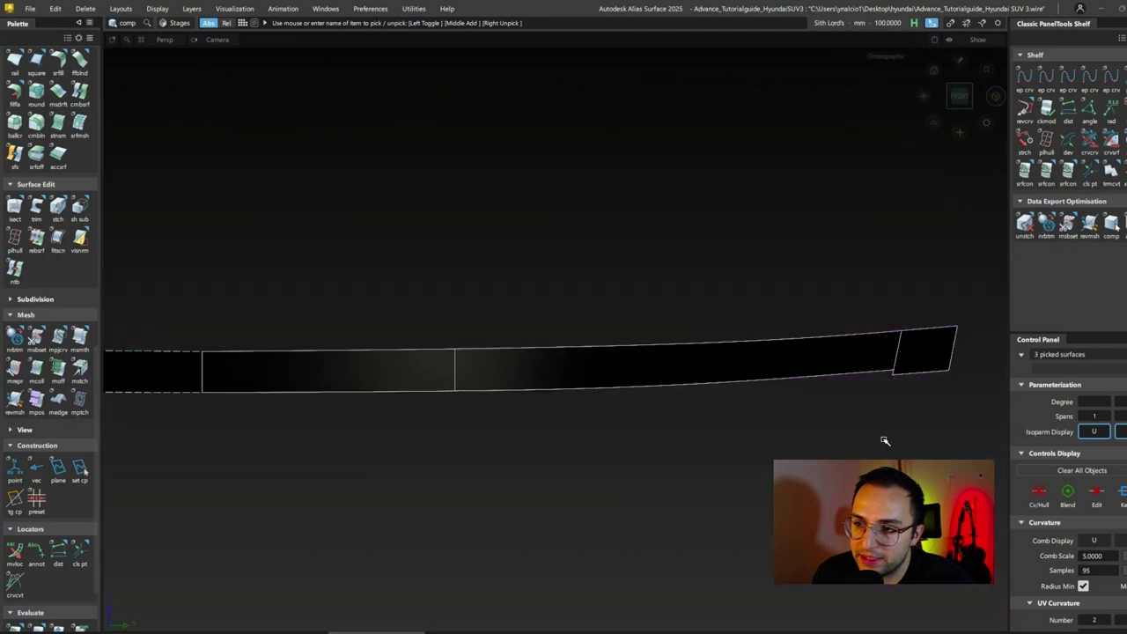
ctrl+shift+drag(941, 401, 937, 379)
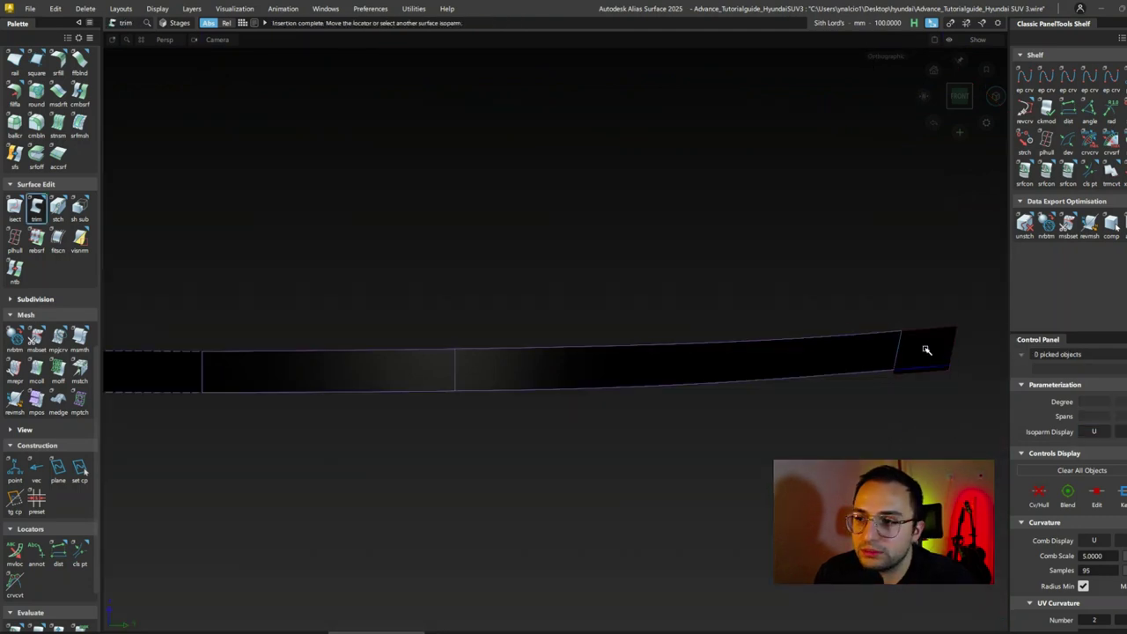
Step: Create a tubular offset on the band with radius 7
ctrl+shift+drag(499, 396, 556, 393)
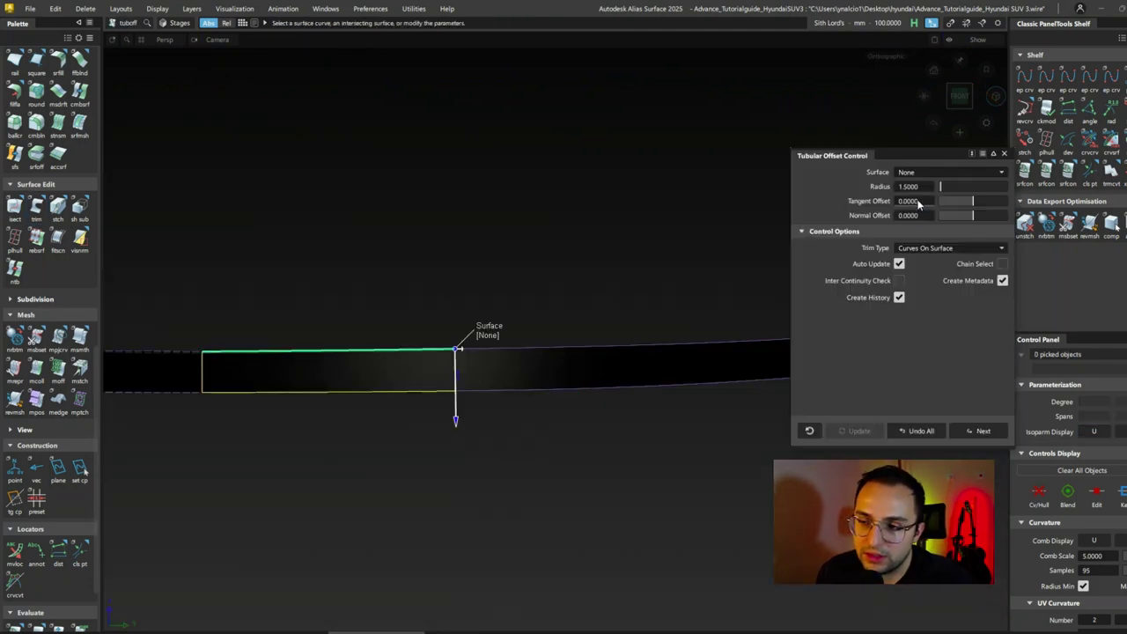
text(7)
key(Tab)
alt+shift+drag(516, 361, 566, 352)
alt+shift+drag(567, 418, 256, 362)
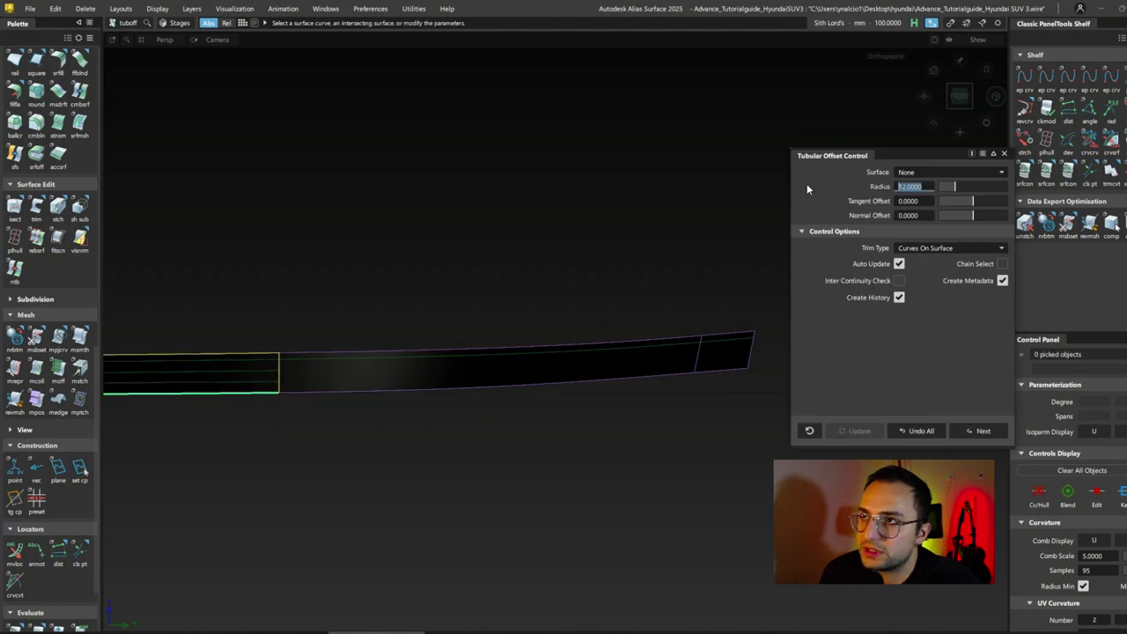
text(7)
key(Return)
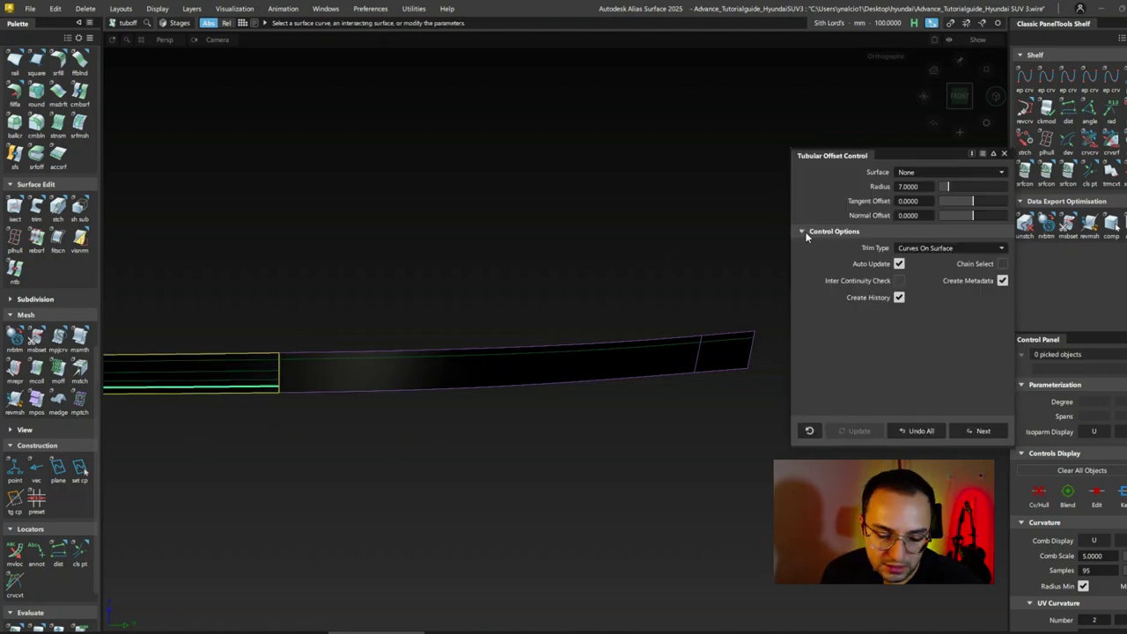
Step: Try a different tube radius value, then undo the change and deselect the tube curve
alt+shift+right_drag(259, 373, 546, 290)
click(910, 186)
text(10)
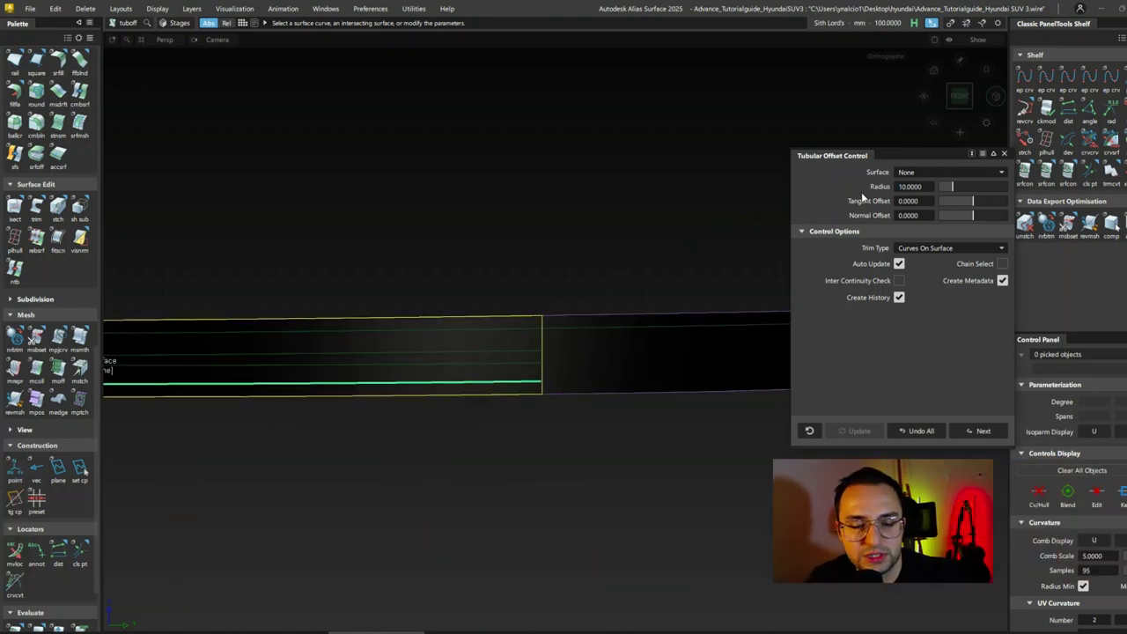
key(Return)
key(ctrl+z)
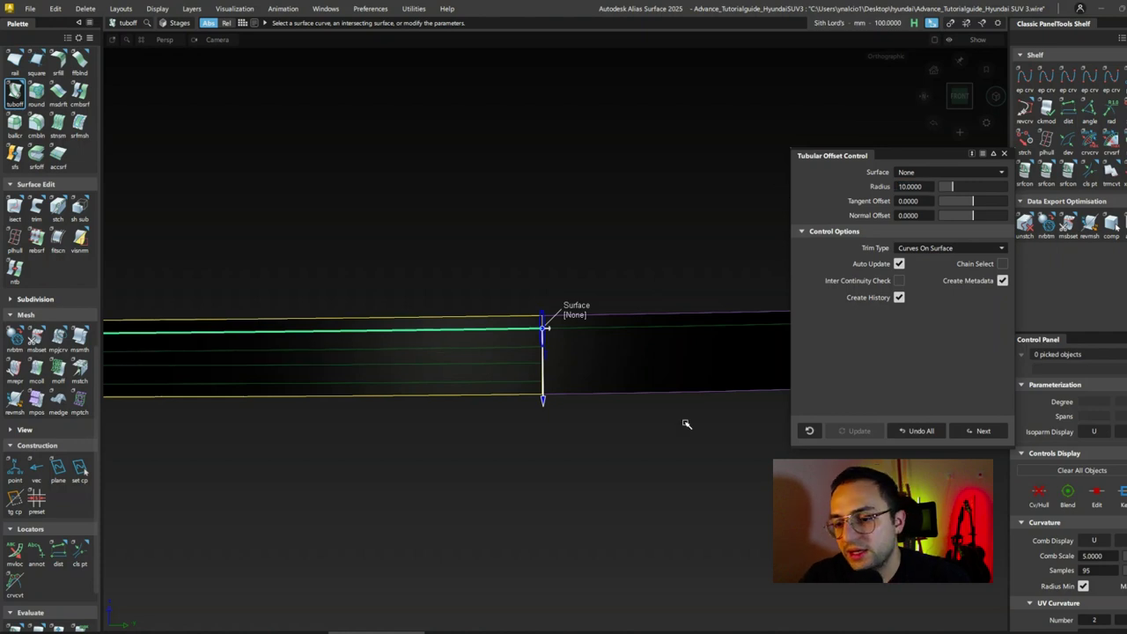
click(687, 406)
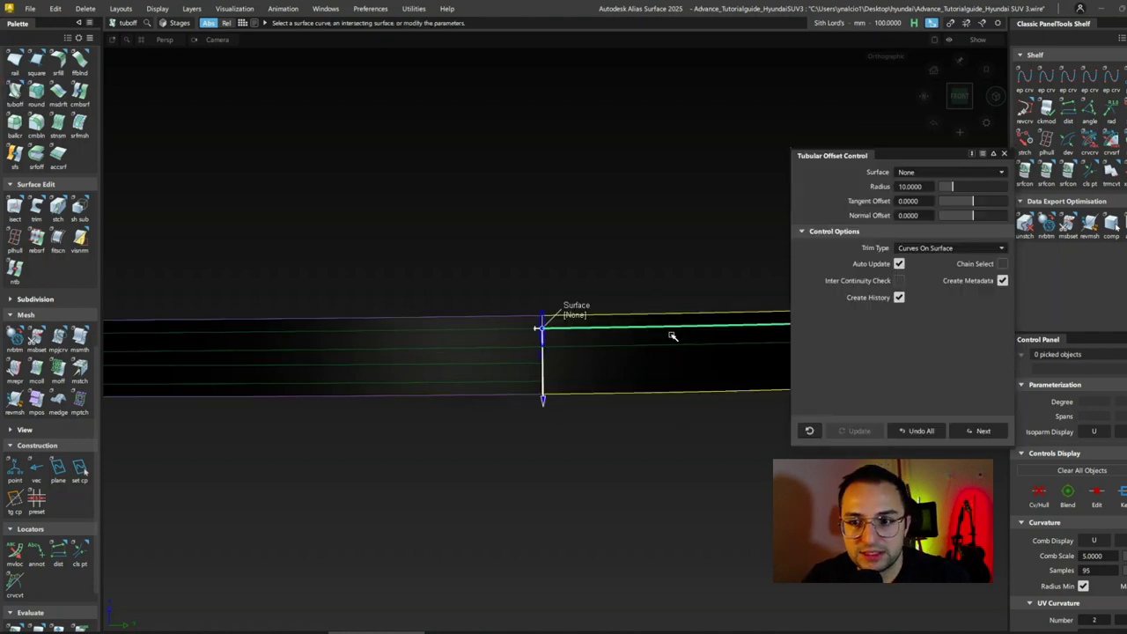
Step: Add radius-7 tubular offsets along two more band edges
alt+shift+drag(680, 339, 705, 352)
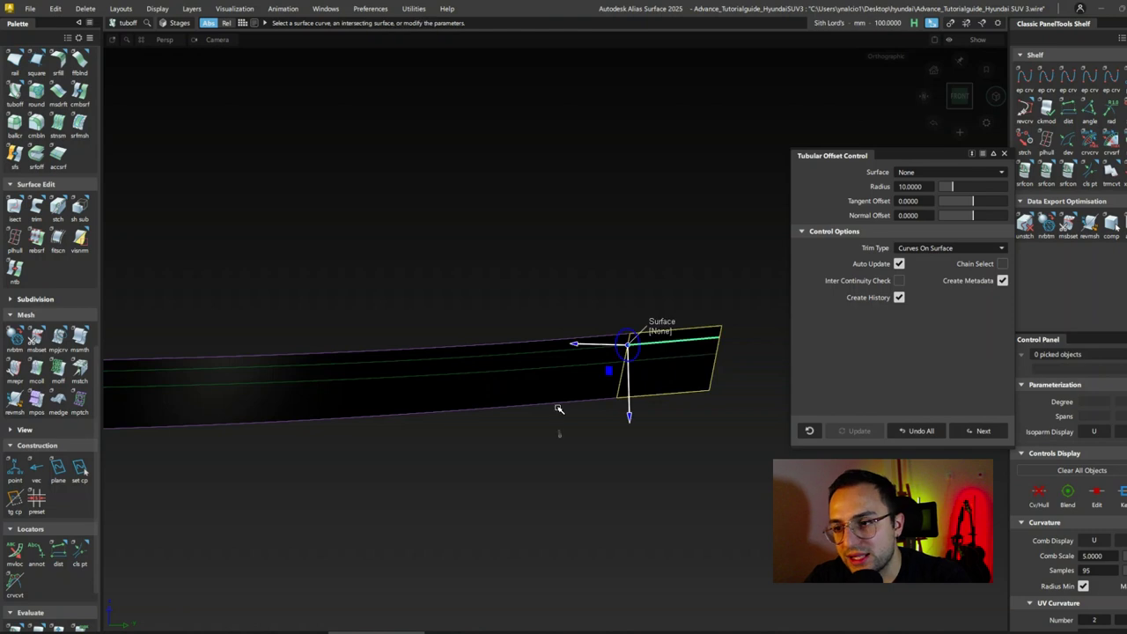
alt+shift+drag(558, 384, 772, 396)
text(7)
key(Return)
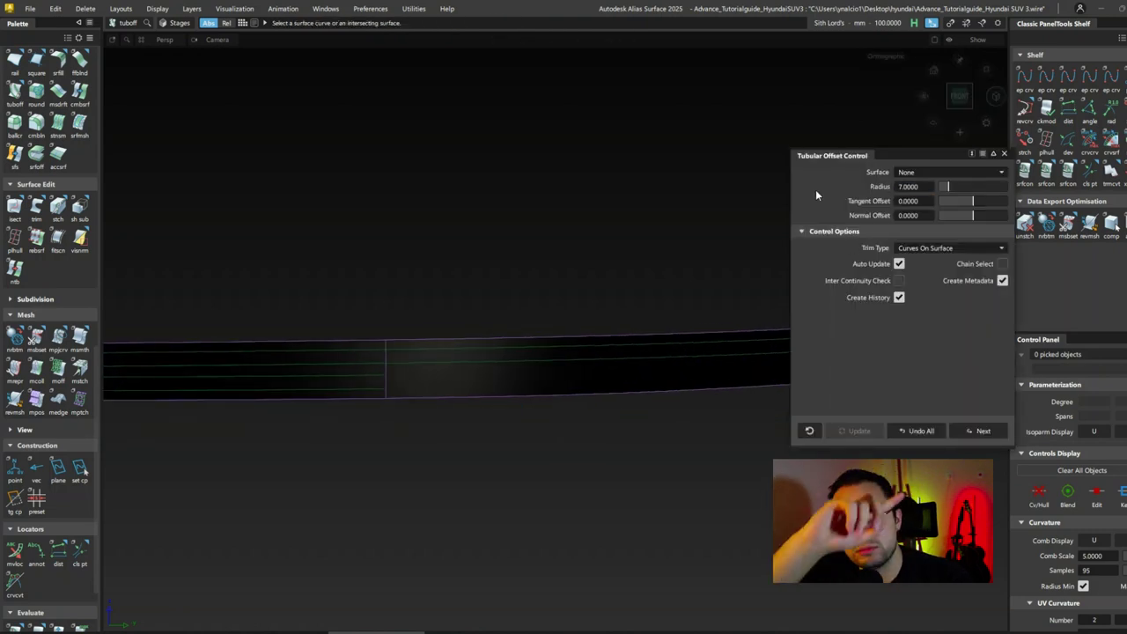
click(541, 399)
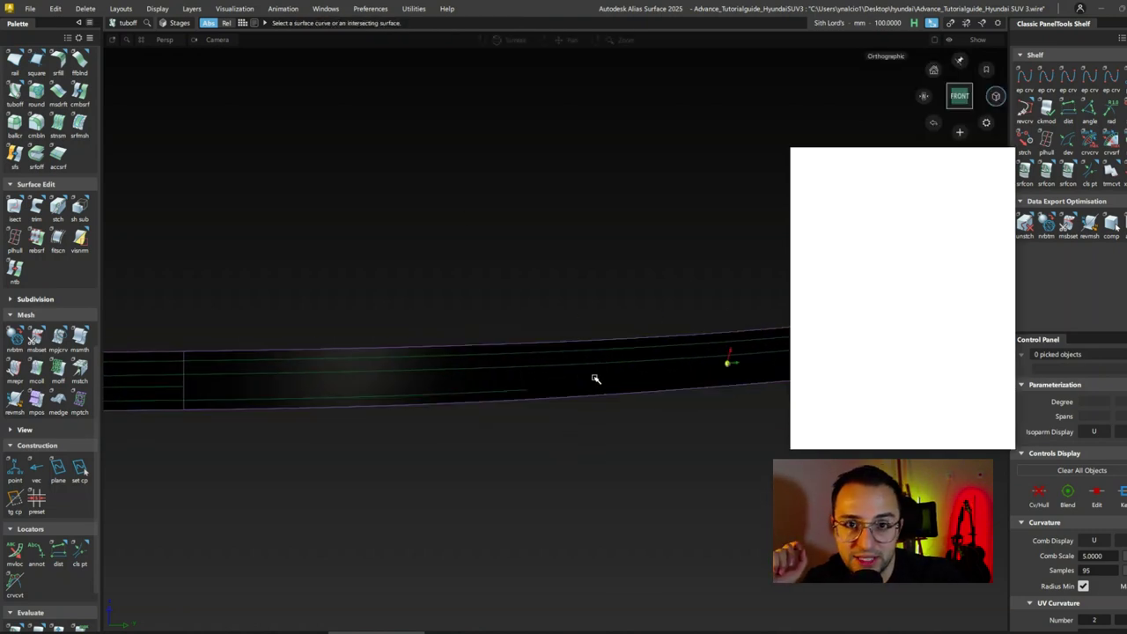
alt+shift+drag(657, 385, 396, 382)
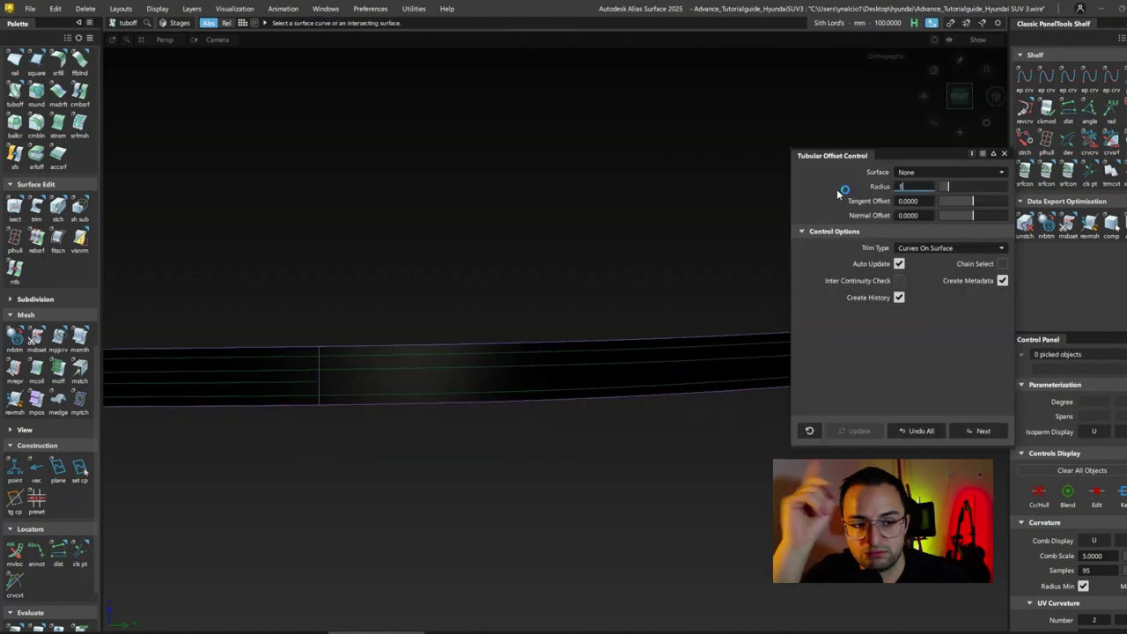
click(358, 398)
alt+shift+drag(554, 422, 641, 399)
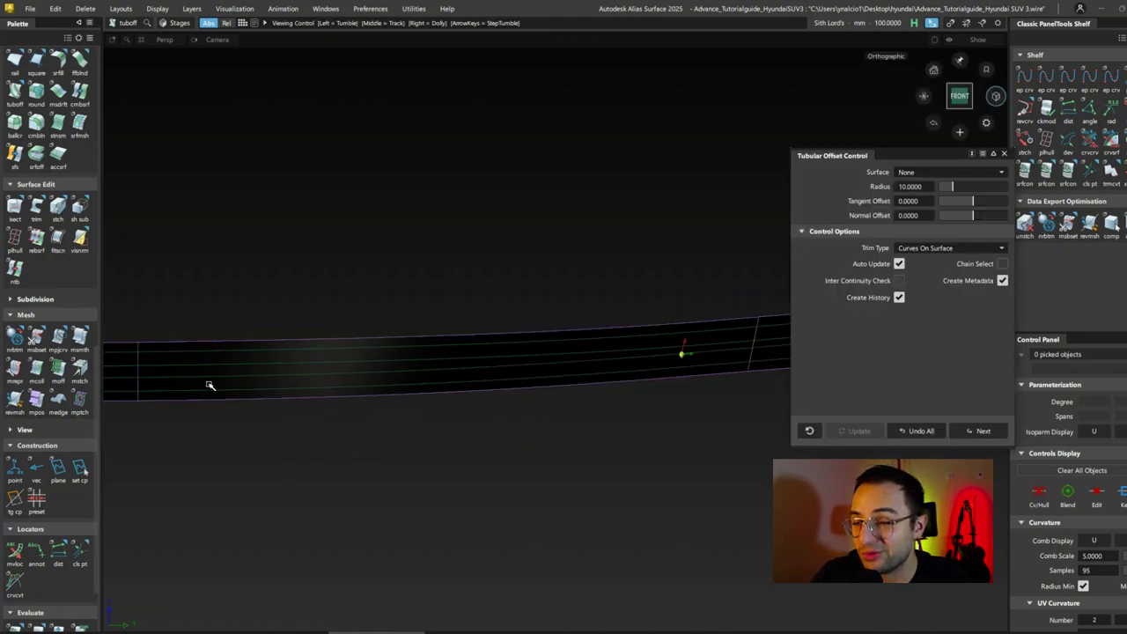
alt+shift+drag(232, 383, 334, 354)
Step: Pick a tube strip for trimming and extend two of its edges, removing construction history
key(t)
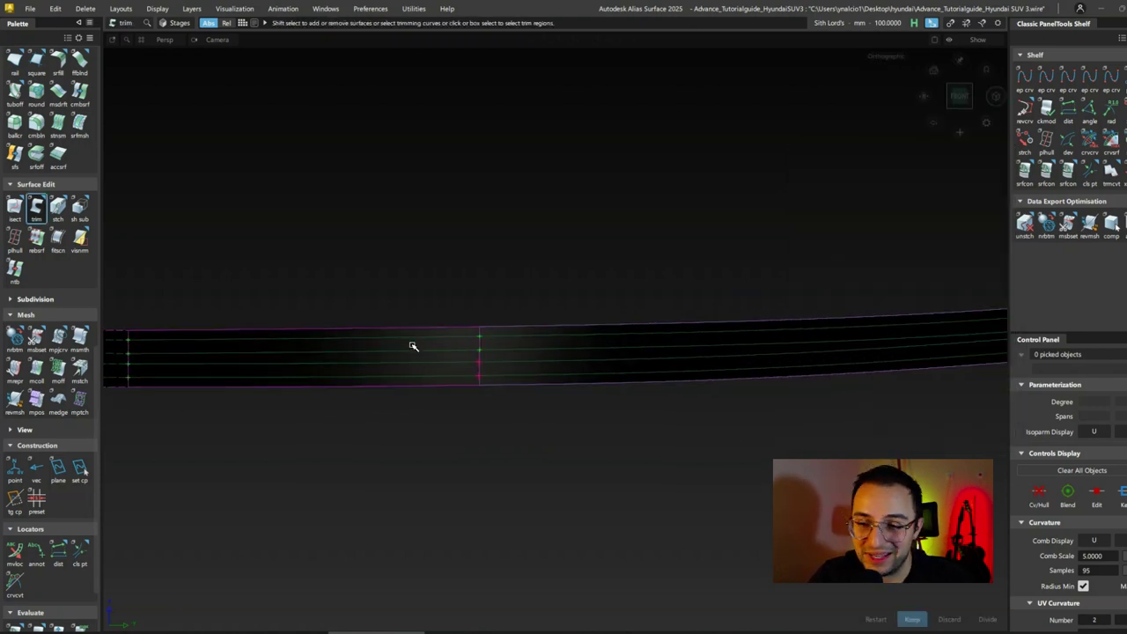
click(412, 345)
alt+shift+right_drag(602, 388, 590, 351)
click(540, 344)
key(Return)
click(535, 429)
key(Return)
Step: Divide the strip at the trim curve and bring up the Shader Lister
key(t)
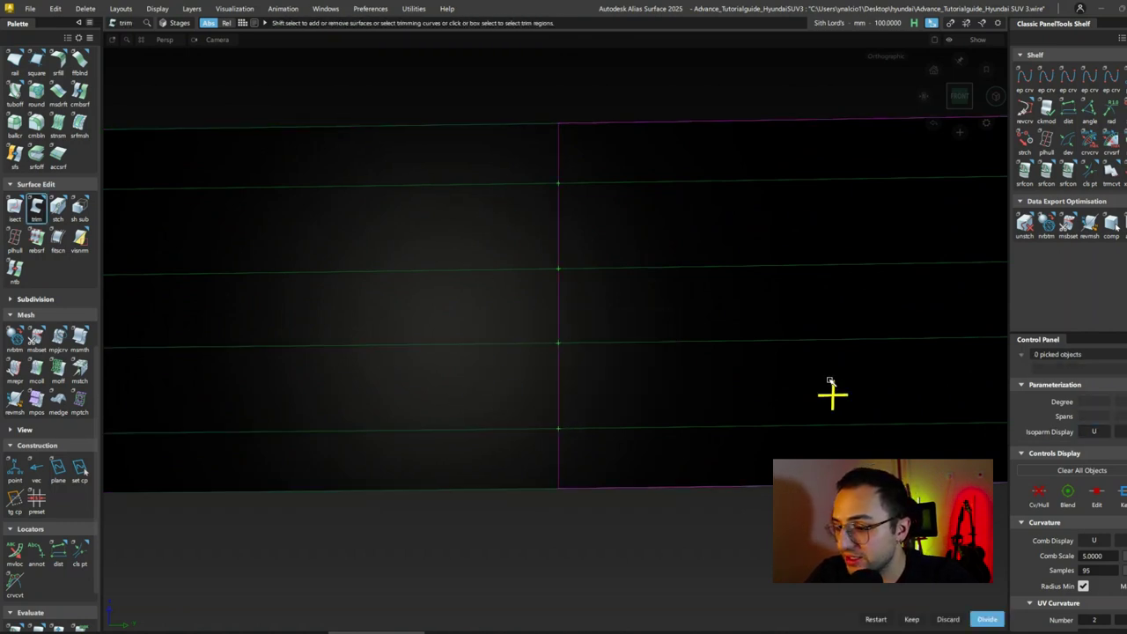
click(763, 235)
alt+shift+right_drag(763, 235, 913, 414)
alt+shift+drag(913, 415, 659, 381)
key(Return)
key(ctrl+shift+s)
drag(497, 454, 869, 188)
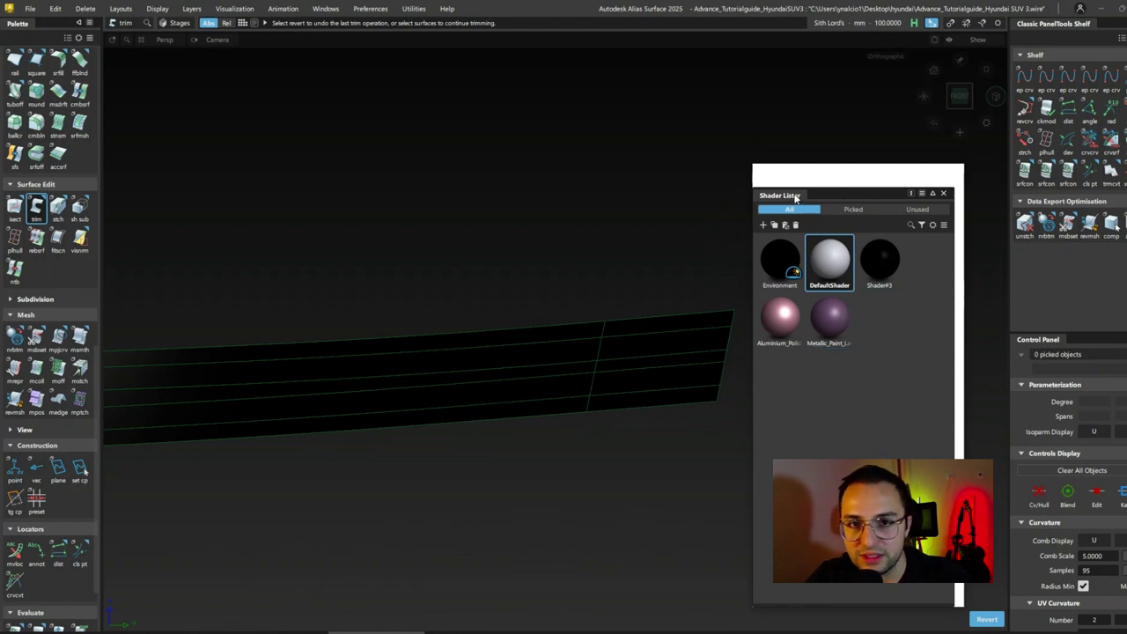
Step: Duplicate black Shader#3 as Shader#4 and set its diffuse colour to white
drag(831, 180, 849, 154)
click(896, 227)
right_click(897, 220)
click(920, 283)
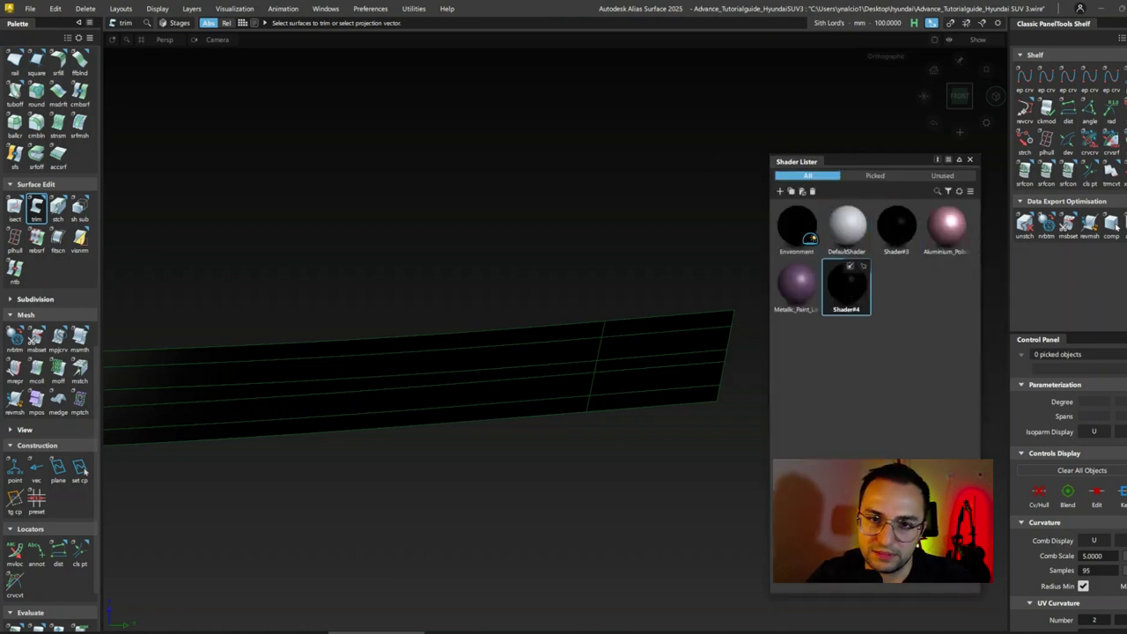
double_click(847, 284)
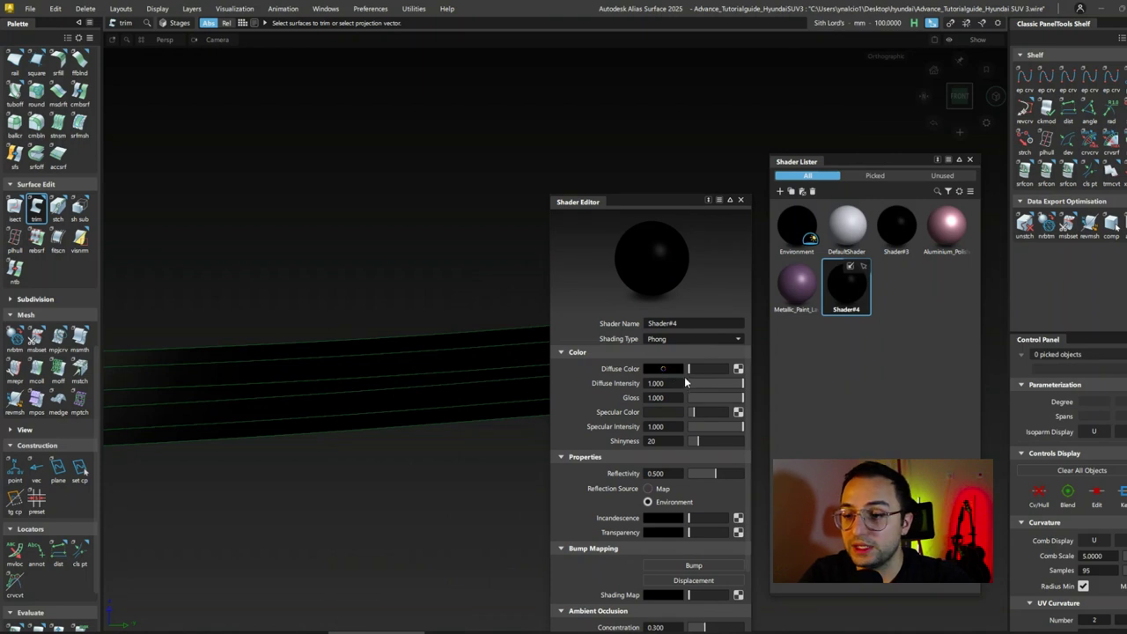
drag(688, 369, 766, 371)
key(Escape)
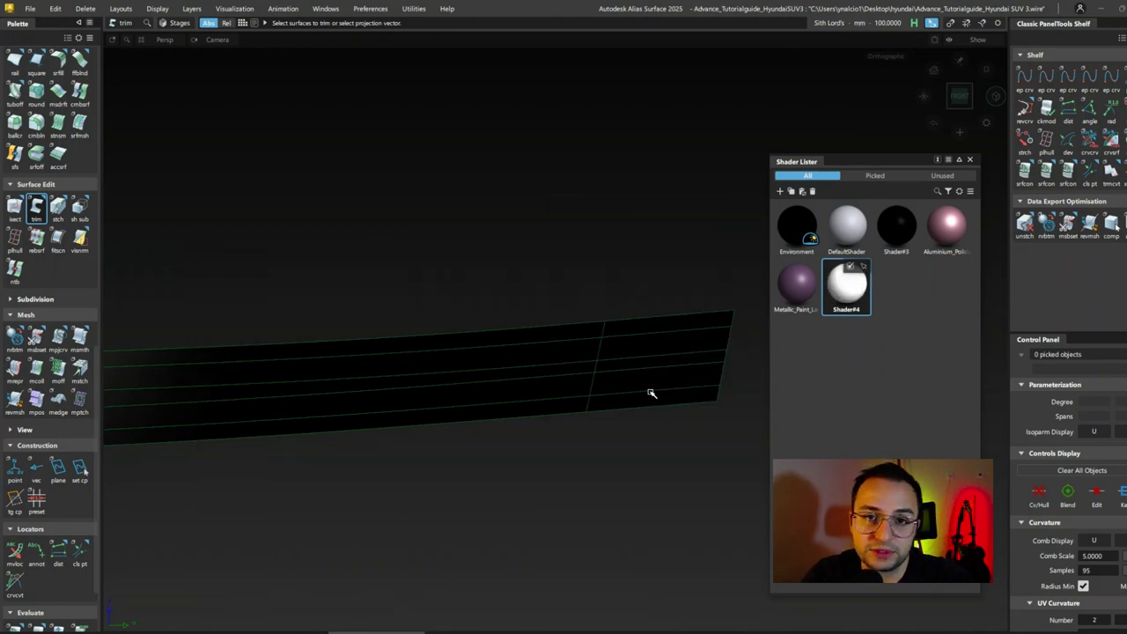
Step: Assign white Shader#4 to the picked tube strips and inspect the striped band
click(531, 392)
alt+shift+drag(514, 382, 417, 361)
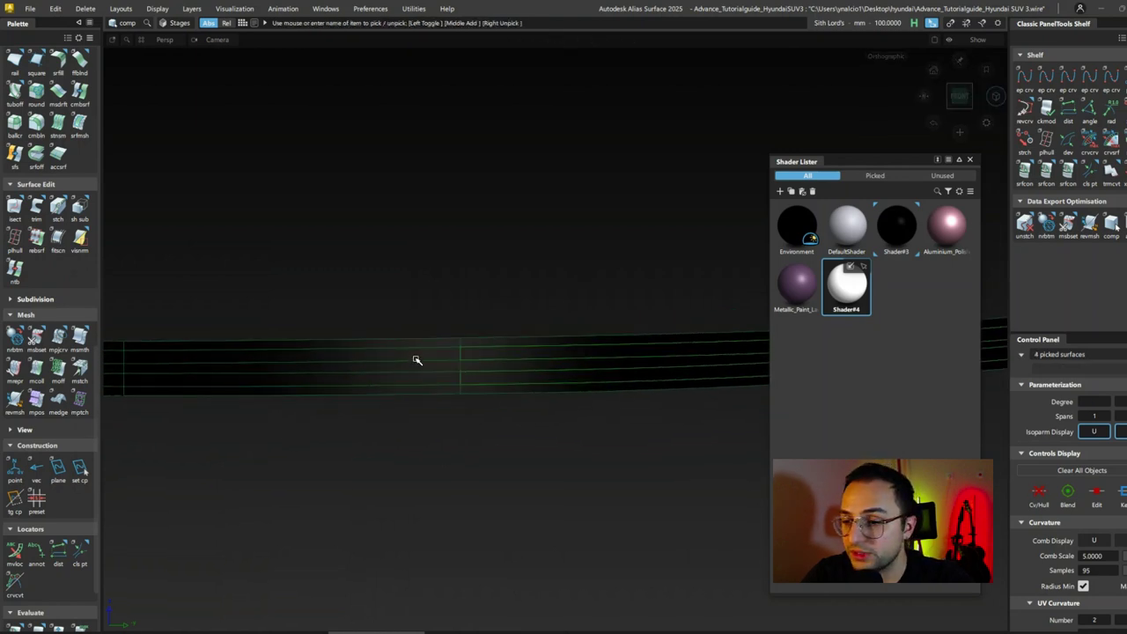
click(850, 271)
click(574, 392)
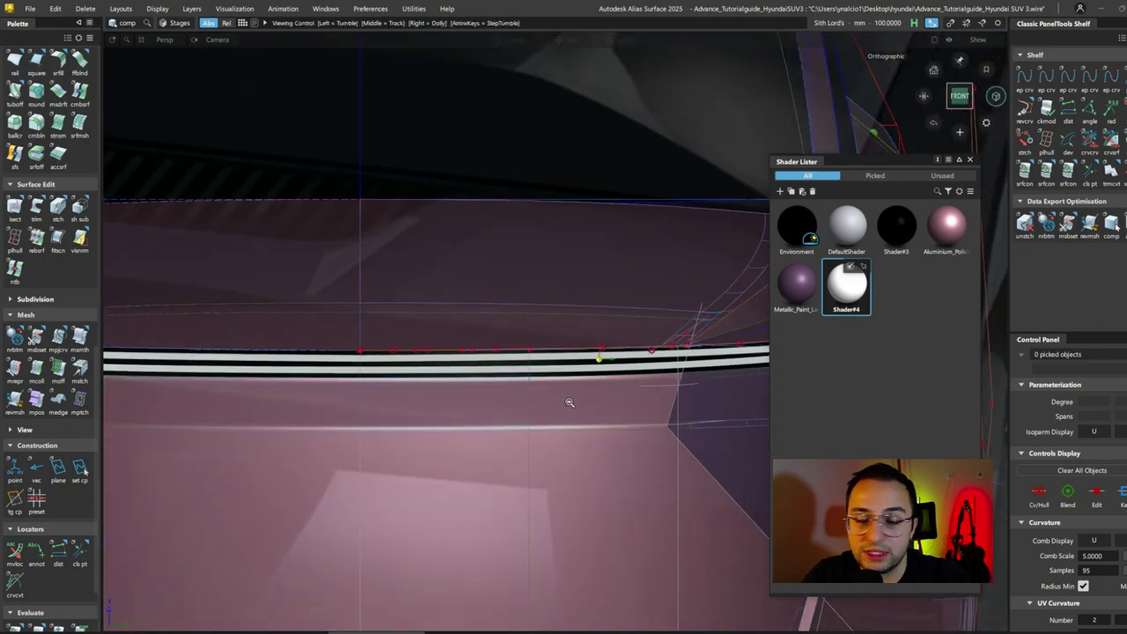
mouse_move(569, 402)
alt+shift+right_down()
mouse_move(528, 485)
mouse_move(428, 428)
alt+shift+right_up()
alt+shift+drag(428, 428, 440, 414)
alt+shift+right_drag(441, 414, 540, 386)
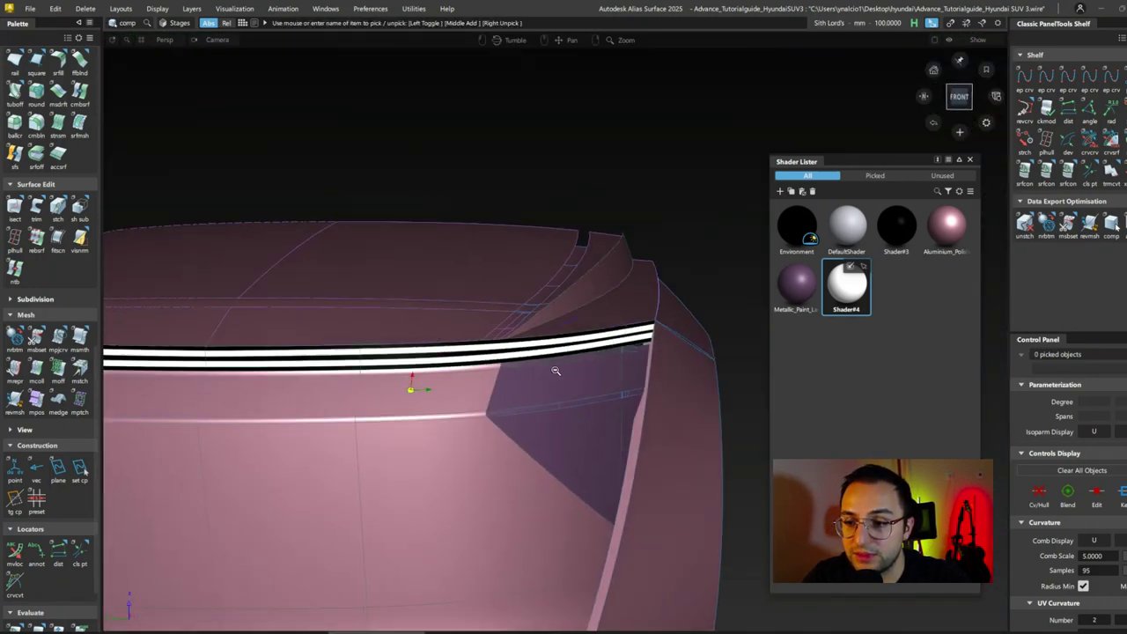
alt+shift+drag(540, 386, 574, 396)
alt+shift+right_drag(573, 396, 672, 325)
alt+shift+right_drag(590, 345, 599, 379)
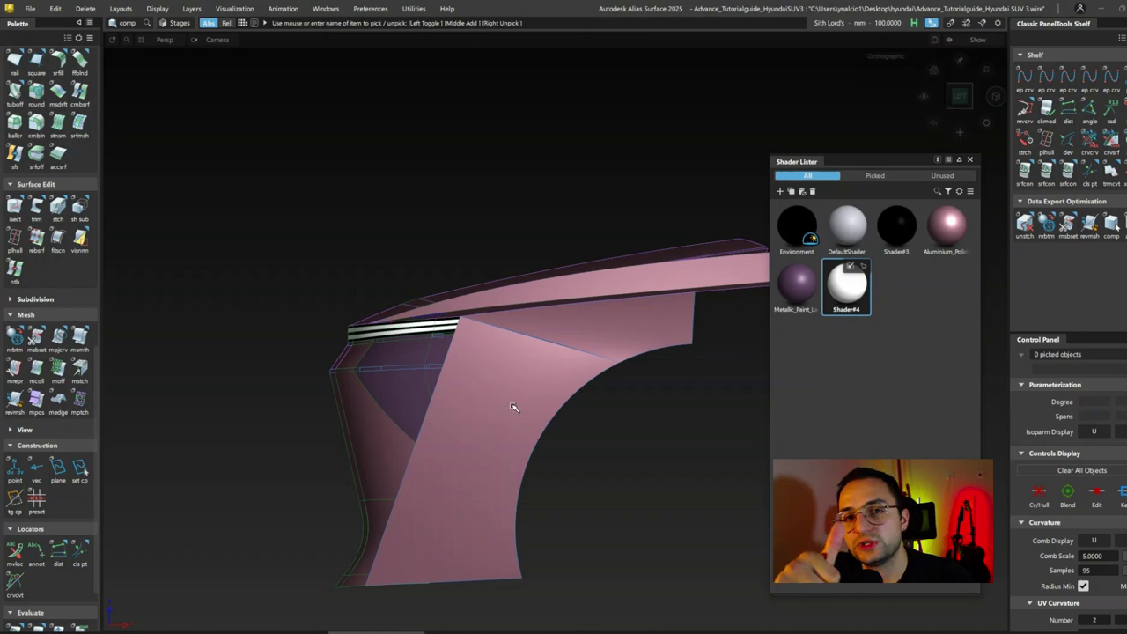